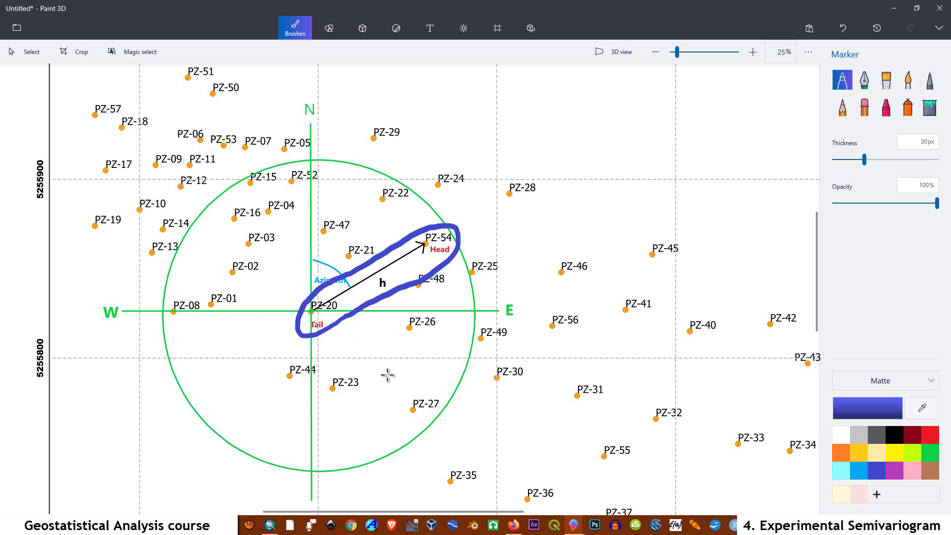
- Undo the blue loop drawn around the arrow between PZ-20 and PZ-54
key("ctrl+z")
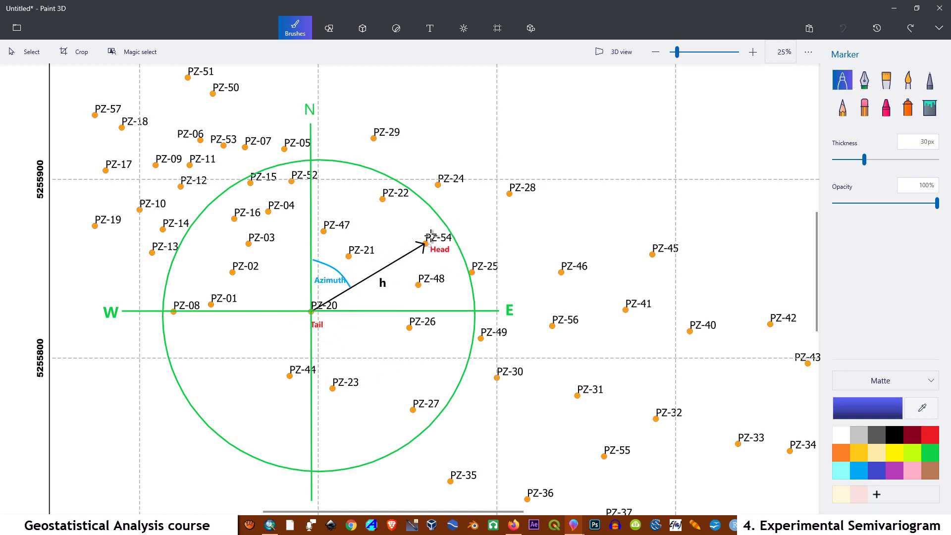
- Underline the Tail, Head, h and N labels on the map with the blue marker
left_click_drag(303, 333, 325, 332)
left_click_drag(429, 257, 455, 258)
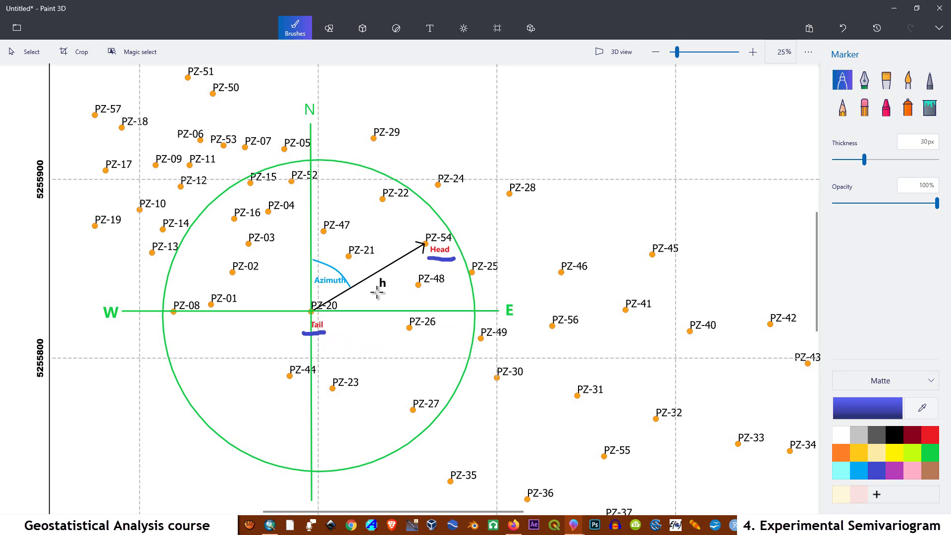
mouse_move(377, 292)
left_mouse_down()
mouse_move(389, 292)
mouse_move(379, 293)
left_mouse_up()
left_click_drag(314, 117, 315, 117)
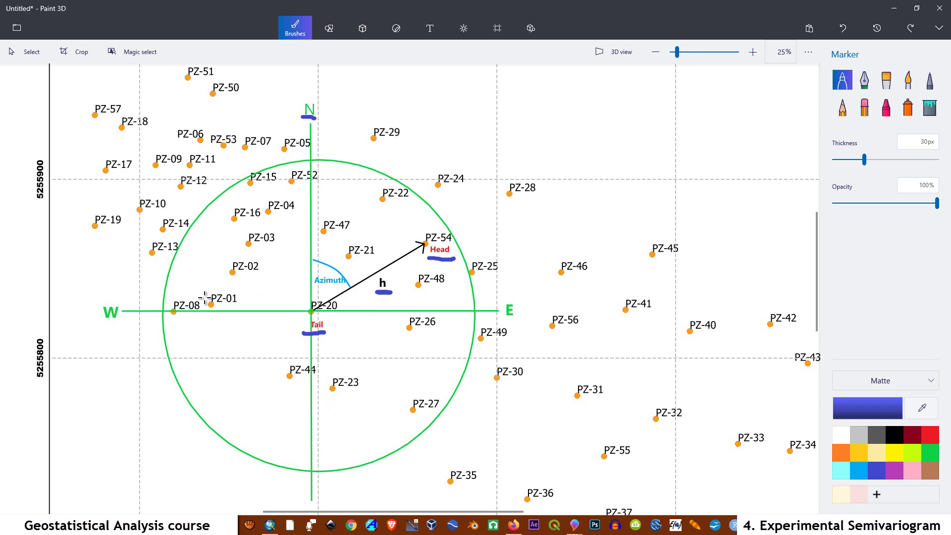
- Draw blue marker lines from PZ-01 to PZ-13, PZ-16, PZ-02 and northward, and a small cross marked N at PZ-13
left_click_drag(211, 305, 149, 255)
left_click_drag(211, 305, 234, 218)
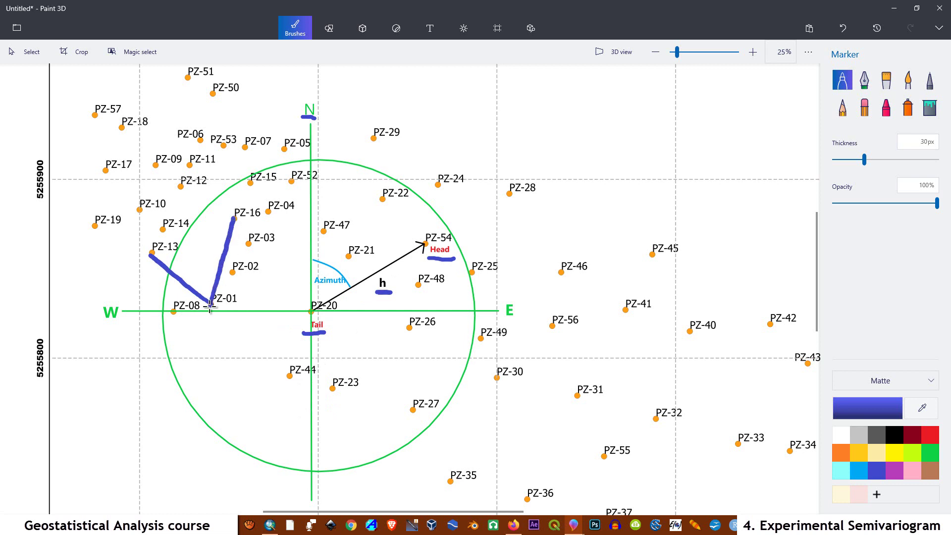
left_click_drag(210, 305, 232, 272)
mouse_move(151, 262)
left_mouse_down()
mouse_move(149, 272)
mouse_move(149, 233)
mouse_move(184, 259)
left_mouse_up()
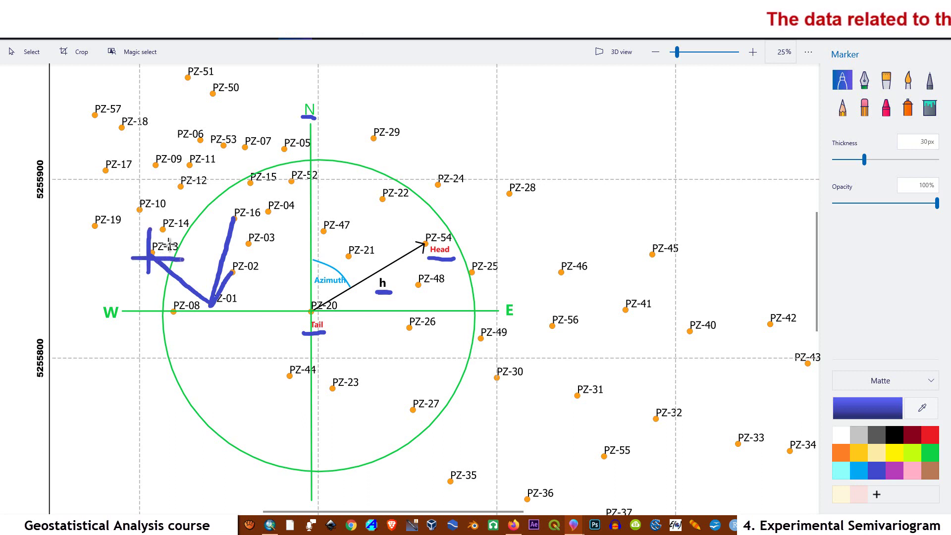
mouse_move(140, 222)
left_mouse_down()
mouse_move(155, 222)
mouse_move(156, 207)
left_mouse_up()
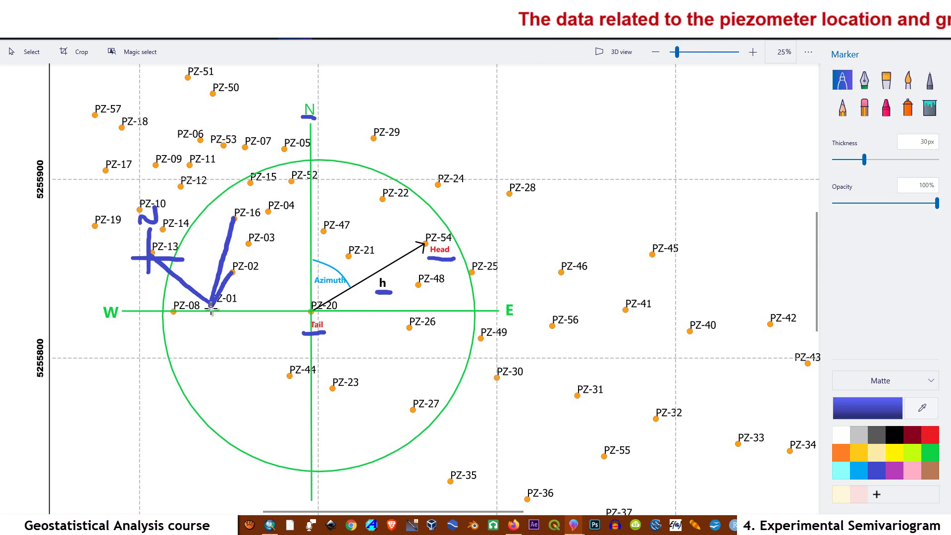
left_click_drag(210, 304, 217, 199)
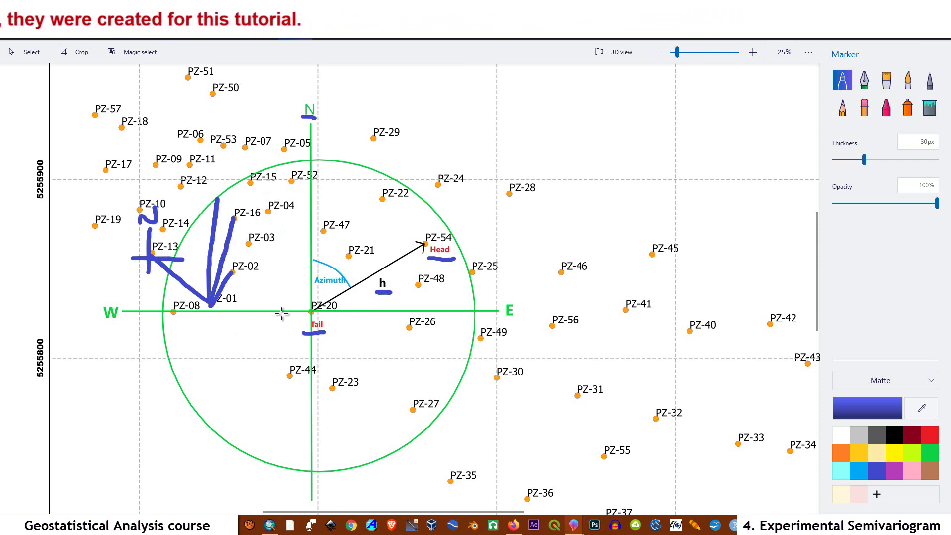
- Undo all marker strokes drawn from PZ-01 and around PZ-13, plus the underlines on N, h, Head and Tail
key("ctrl+z")
key("ctrl+z")
key("ctrl+z")
key("ctrl+z")
key("ctrl+z")
key("ctrl+z")
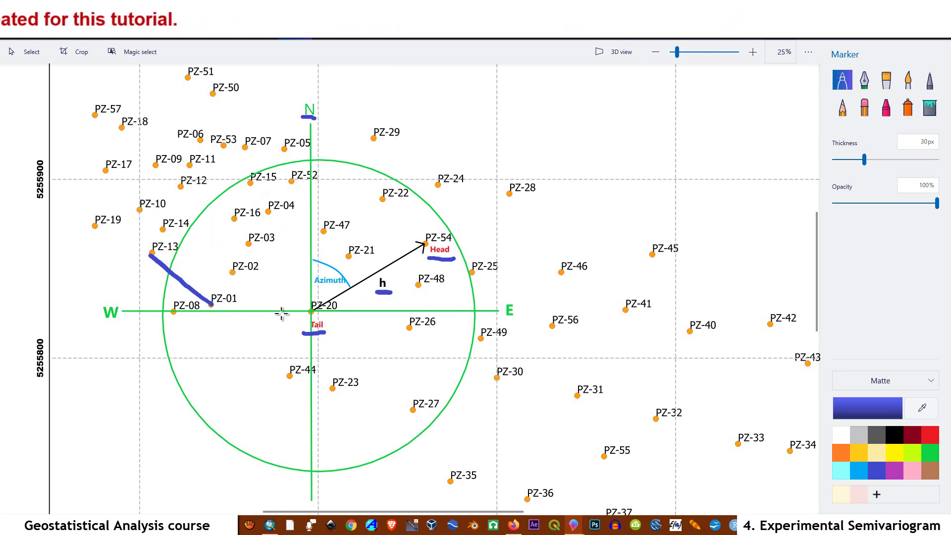
key("ctrl+z")
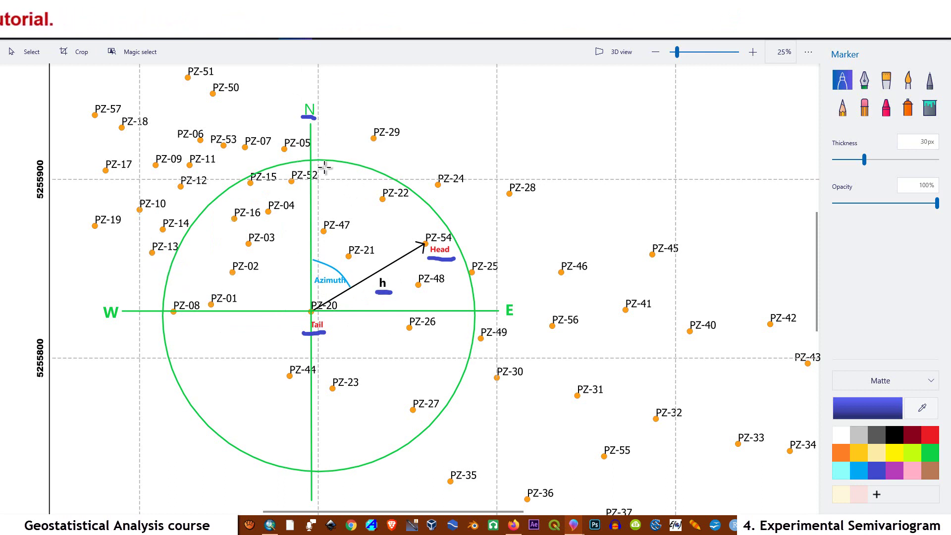
key("ctrl+z")
key("ctrl+z")
key("ctrl+z")
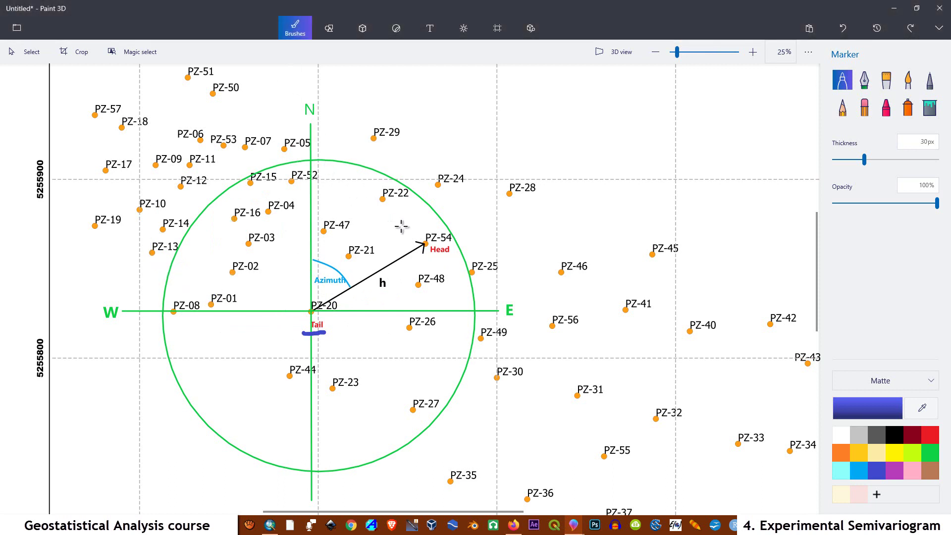
key("ctrl+z")
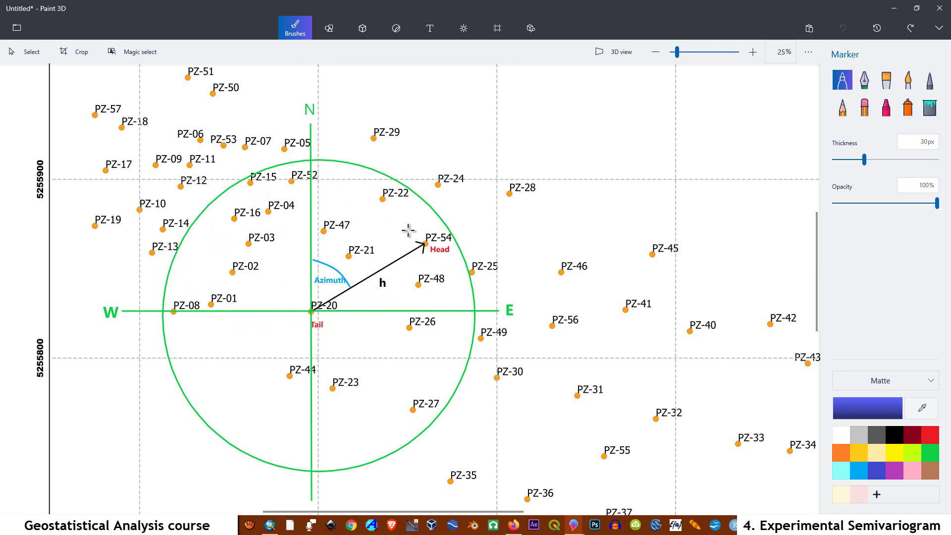
- Draw a long straight red line through PZ-20 and PZ-54, extending well beyond both ends of the h arrow
left_click(326, 28)
left_click(842, 92)
mouse_move(115, 453)
left_mouse_down()
mouse_move(563, 165)
mouse_move(551, 156)
mouse_move(100, 448)
left_mouse_up()
left_click(841, 99)
left_click(904, 102)
left_click_drag(551, 155, 563, 154)
left_click_drag(99, 448, 93, 445)
left_click(568, 128)
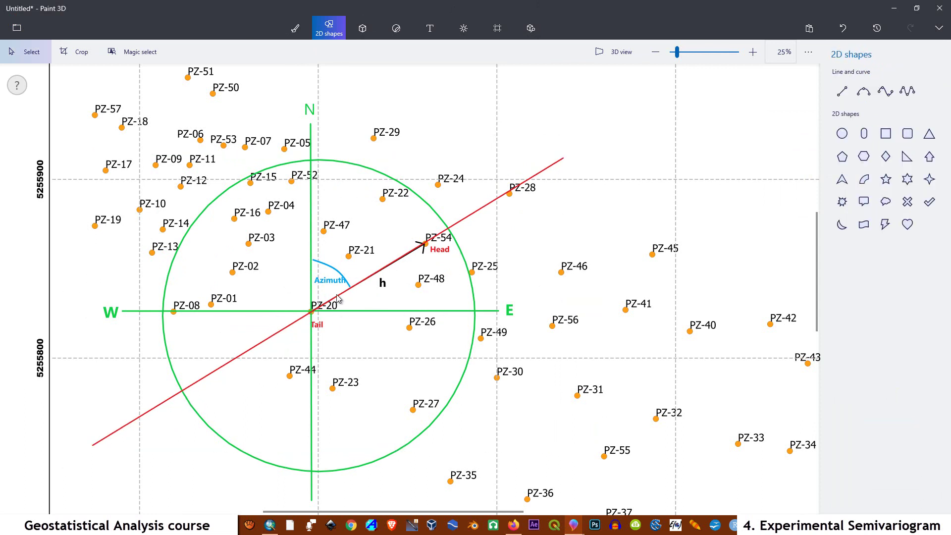
- Add the pair orders "Pz-20 Pz-54" and "Pz-54 Pz-20" as red text beside the red line's northeast end
scroll(334, 314, "down", 5)
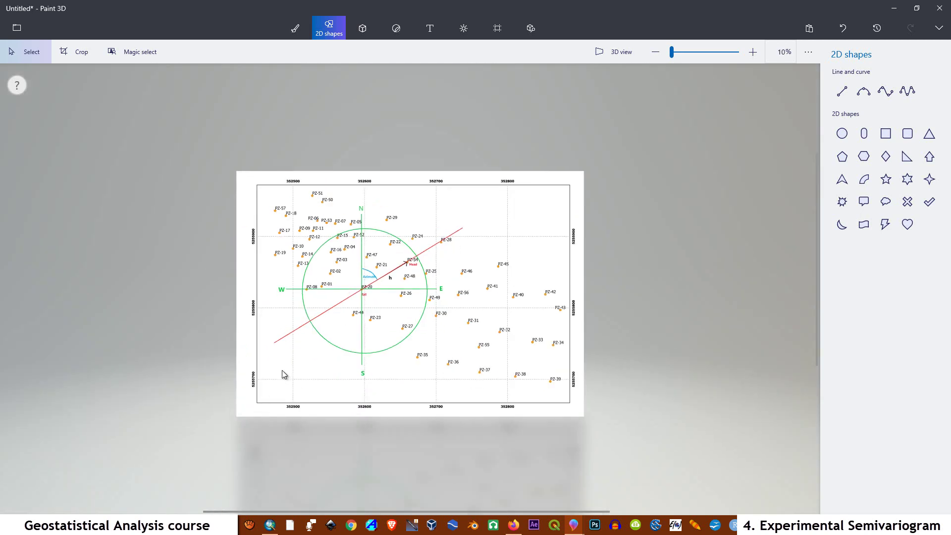
scroll(282, 373, "up", 5)
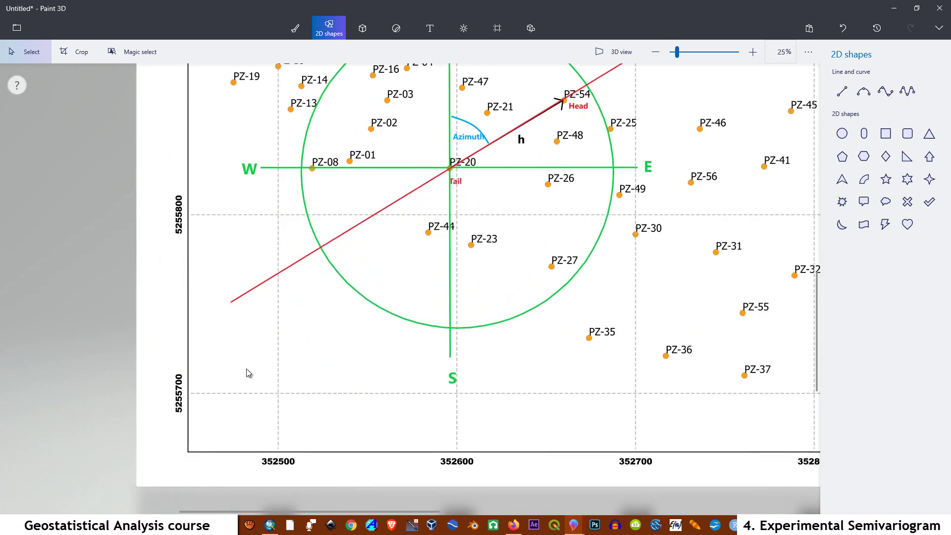
scroll(246, 368, "down", 5)
scroll(411, 265, "up", 5)
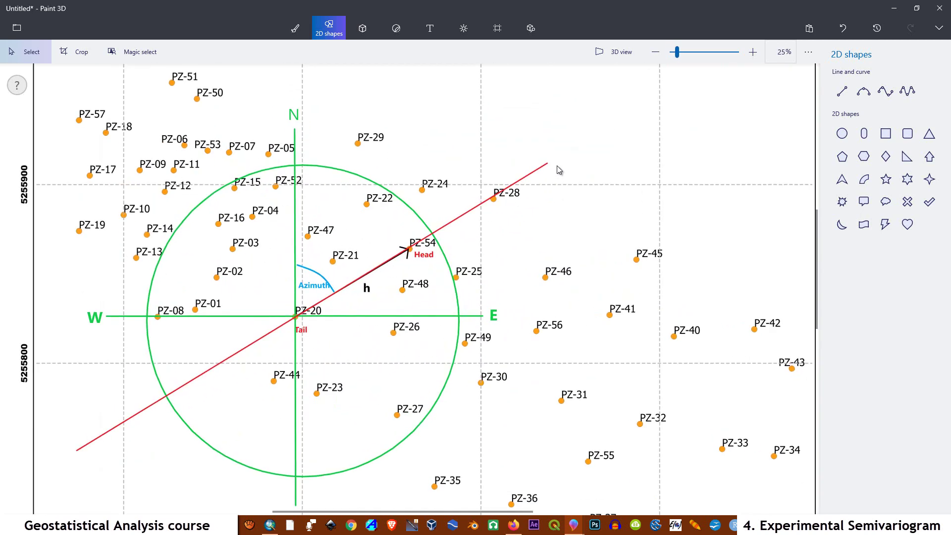
key("ctrl+z")
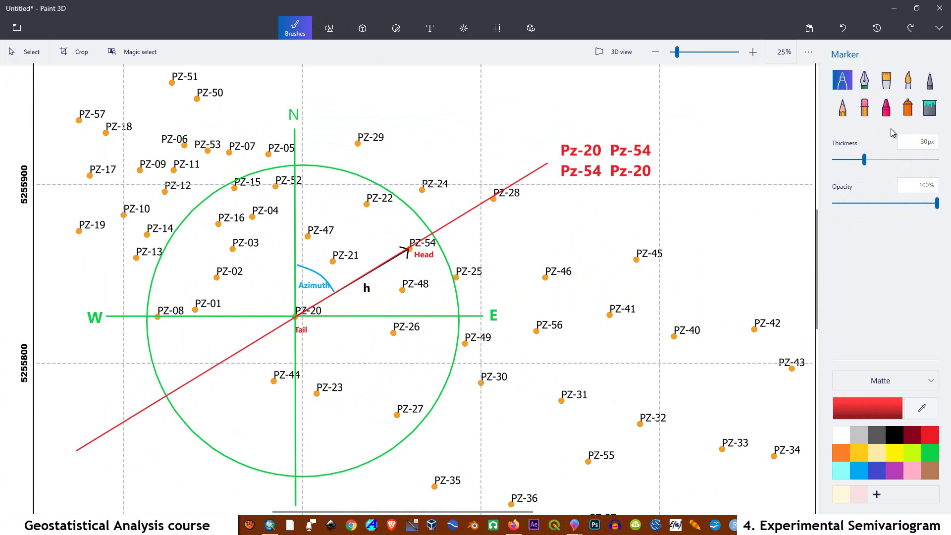
- With a green 18 px marker, loop the PZ-20 to PZ-54 arrow and draw a box around the red pair list
left_click(933, 457)
left_click_drag(864, 160, 851, 161)
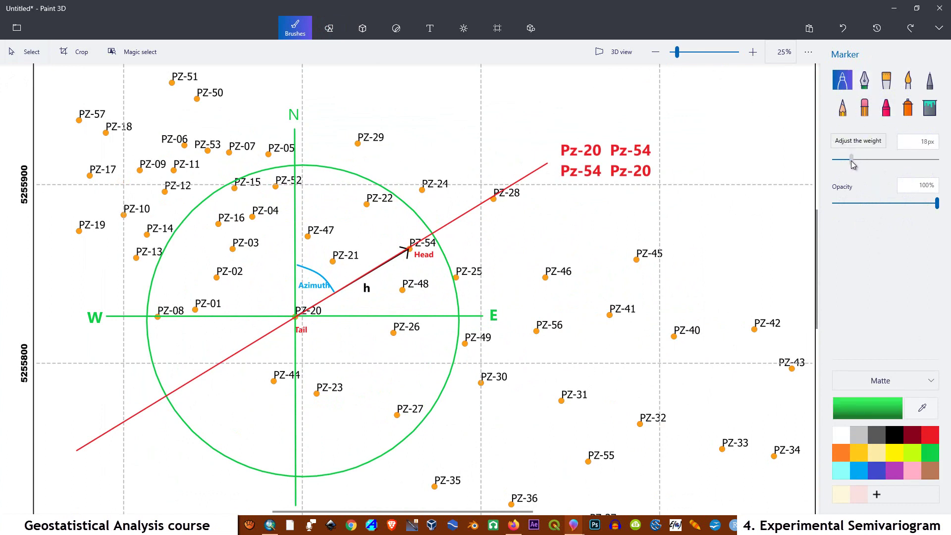
mouse_move(332, 330)
left_mouse_down()
mouse_move(309, 339)
mouse_move(283, 316)
mouse_move(344, 260)
mouse_move(433, 229)
mouse_move(437, 259)
mouse_move(333, 329)
left_mouse_up()
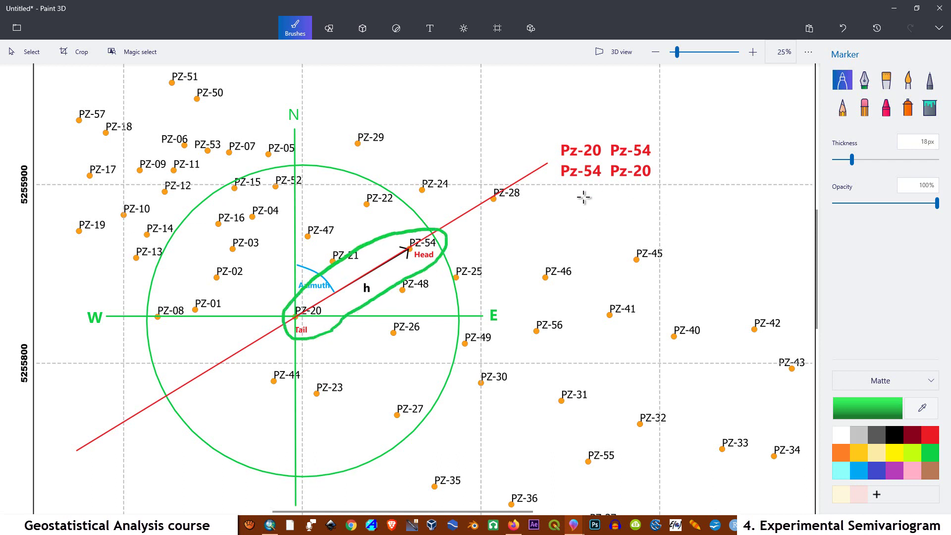
mouse_move(554, 187)
left_mouse_down()
mouse_move(552, 134)
mouse_move(662, 132)
mouse_move(658, 191)
mouse_move(554, 188)
left_mouse_up()
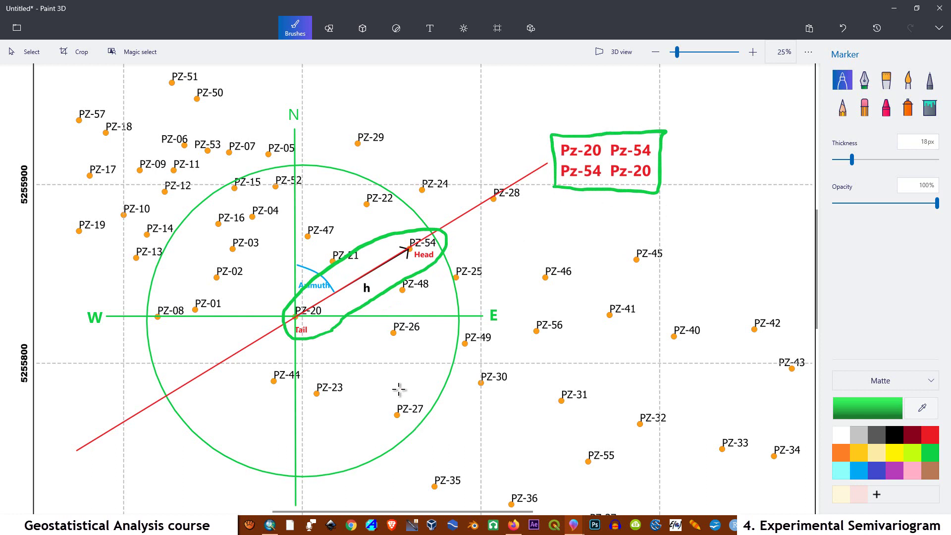
- Mark the squared term of the semivariance formula in the semivariogram drawing, and return to the piezometer map
mouse_move(573, 525)
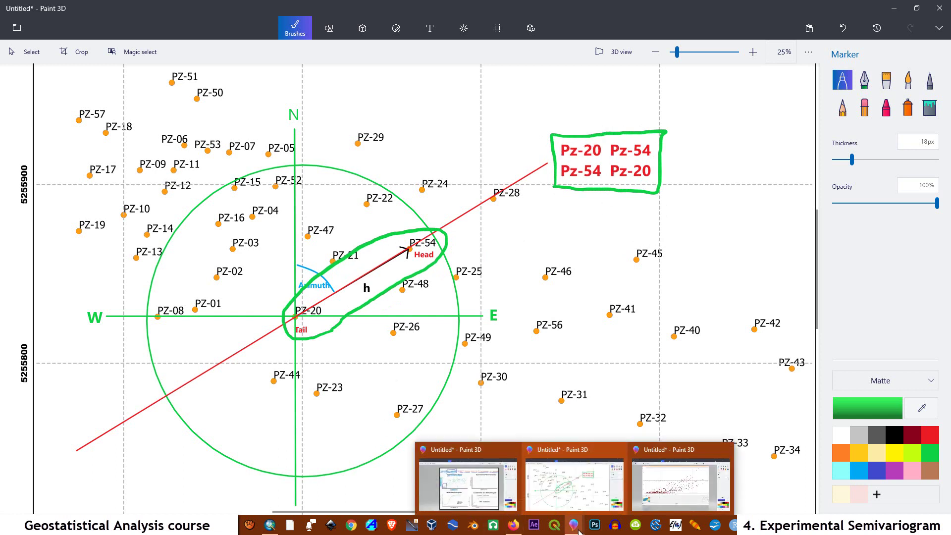
left_click(464, 452)
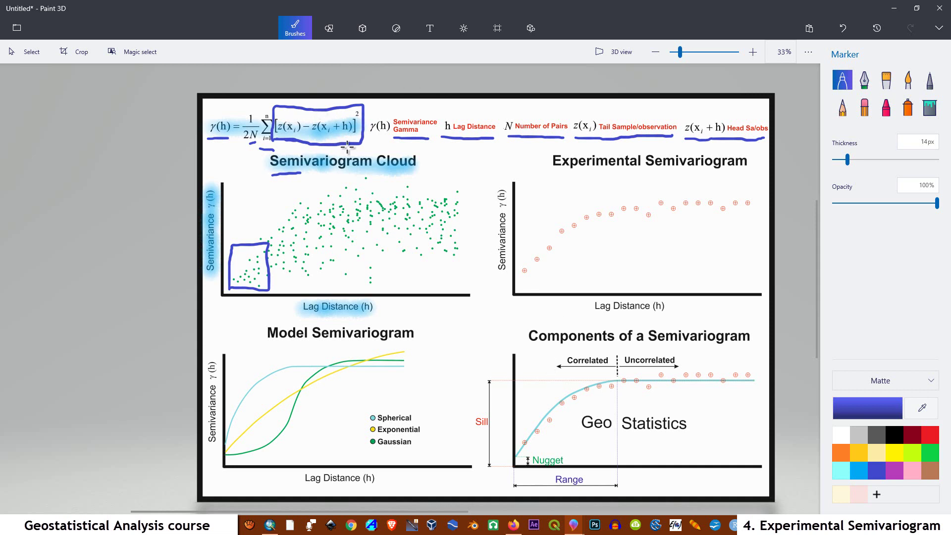
left_click_drag(344, 103, 345, 117)
mouse_move(574, 526)
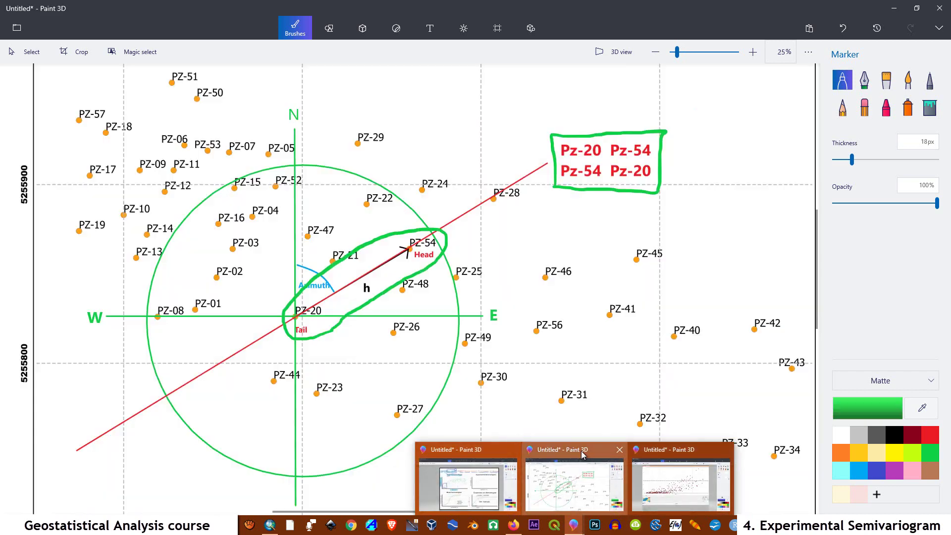
left_click(581, 450)
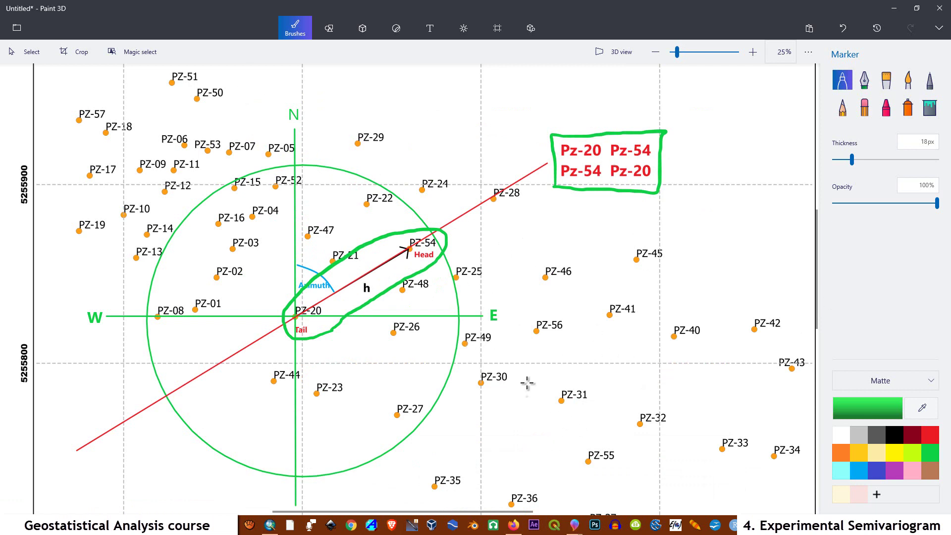
- Connect PZ-36 and PZ-55 with a green line and draw black vertical and horizontal axis lines through both points
left_click(332, 33)
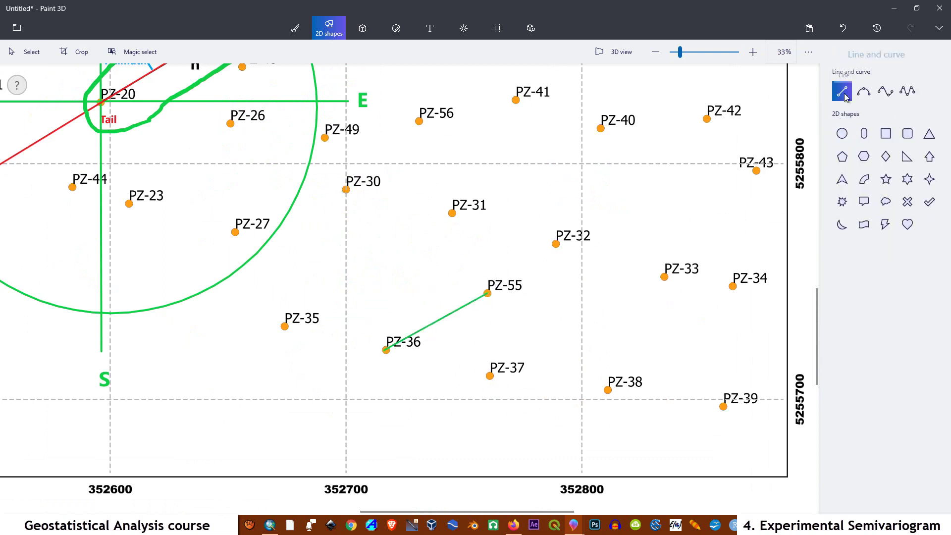
left_click_drag(385, 228, 385, 349)
left_click_drag(256, 350, 544, 350)
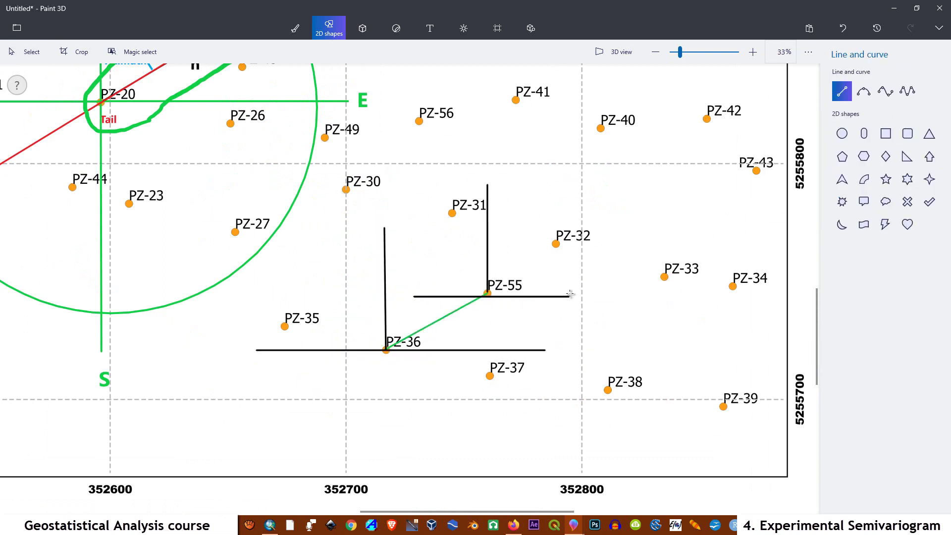
left_click(388, 263)
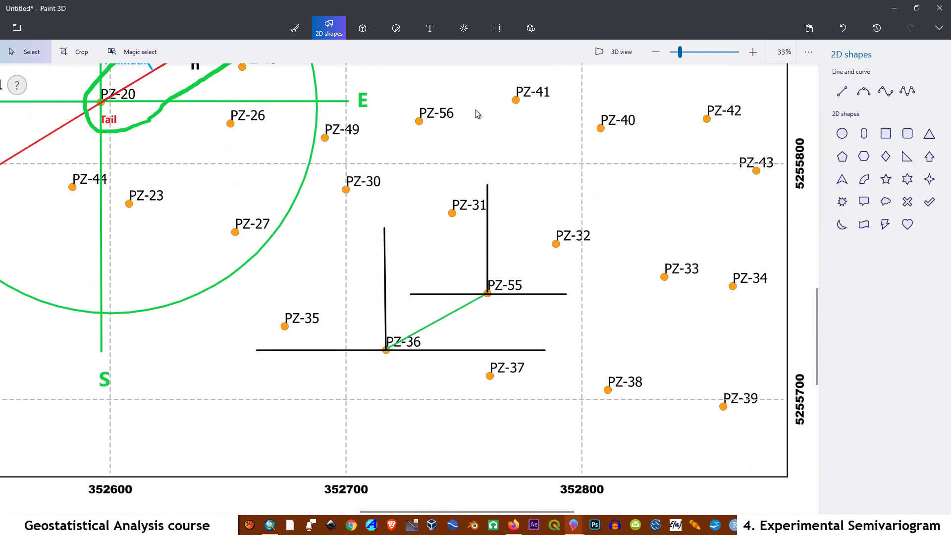
- With the red marker, draw the azimuth arcs at PZ-36 and PZ-55 from each vertical axis clockwise to the connecting line
left_click(296, 28)
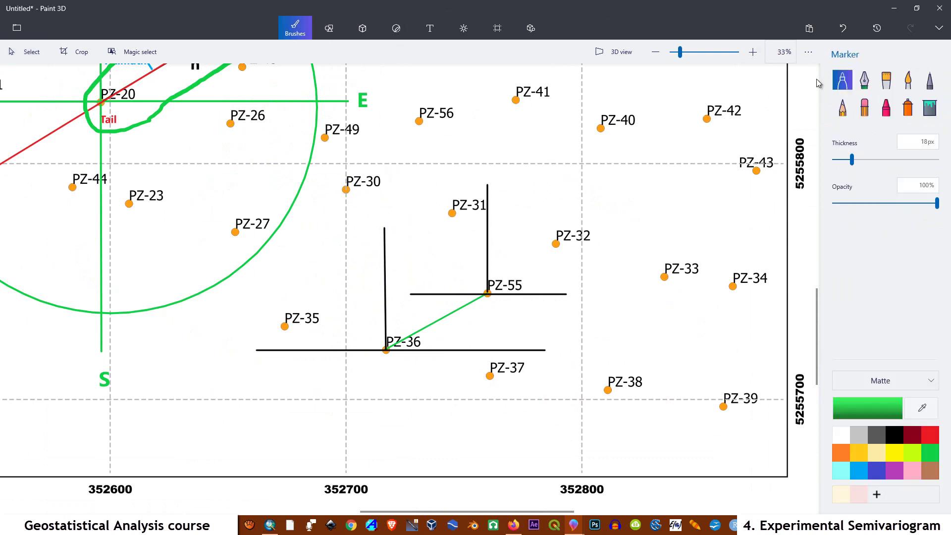
left_click(929, 434)
mouse_move(431, 376)
left_mouse_down()
mouse_move(360, 340)
mouse_move(481, 274)
mouse_move(527, 266)
mouse_move(506, 313)
mouse_move(457, 333)
mouse_move(429, 377)
left_mouse_up()
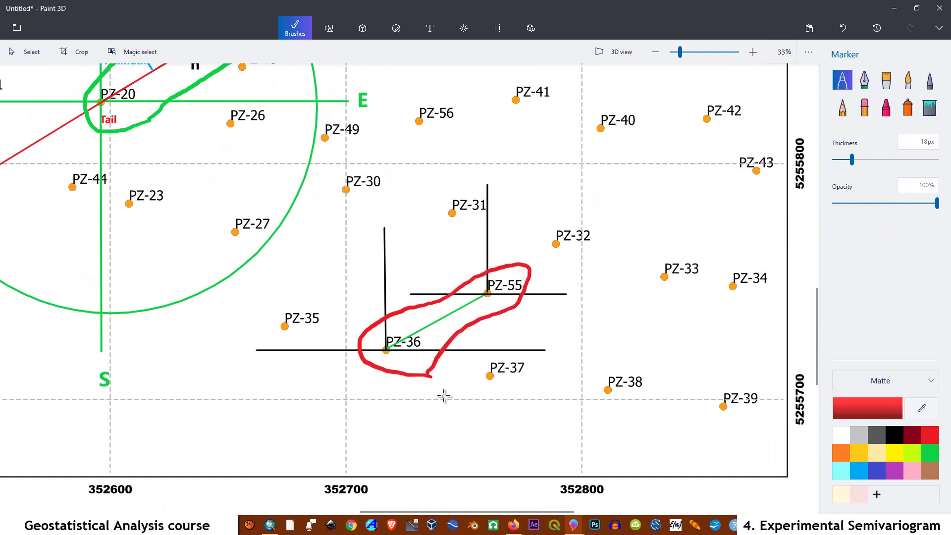
key("ctrl+z")
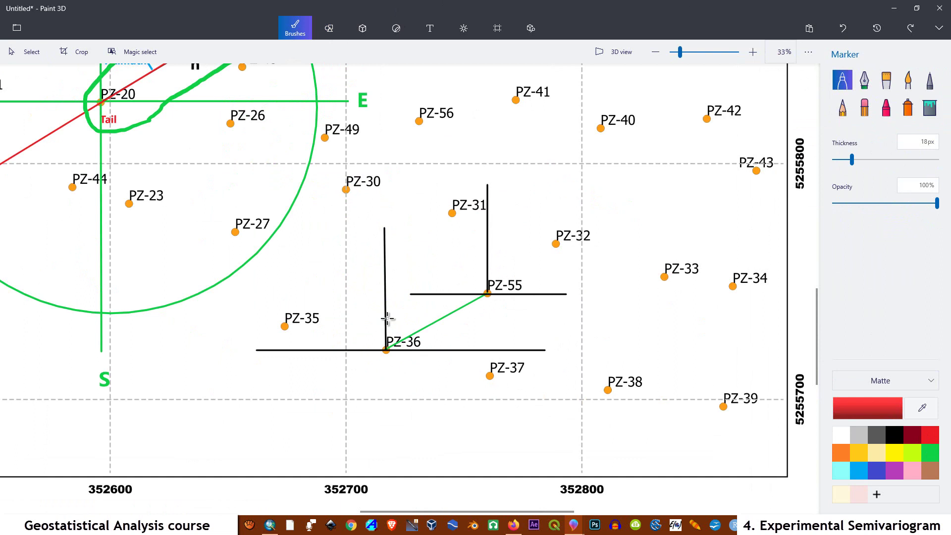
left_click_drag(386, 318, 412, 334)
mouse_move(488, 258)
left_mouse_down()
mouse_move(514, 274)
mouse_move(517, 313)
mouse_move(465, 308)
left_mouse_up()
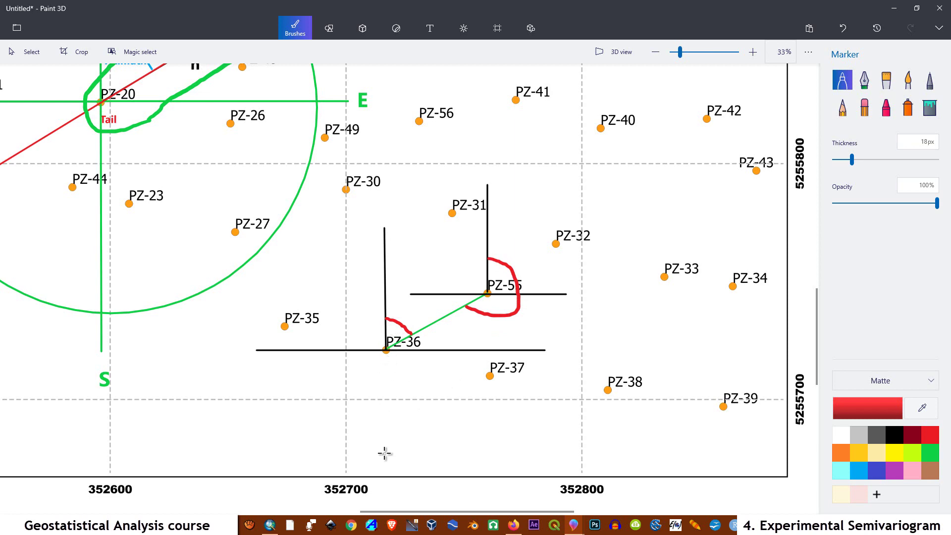
scroll(529, 355, "down", 5)
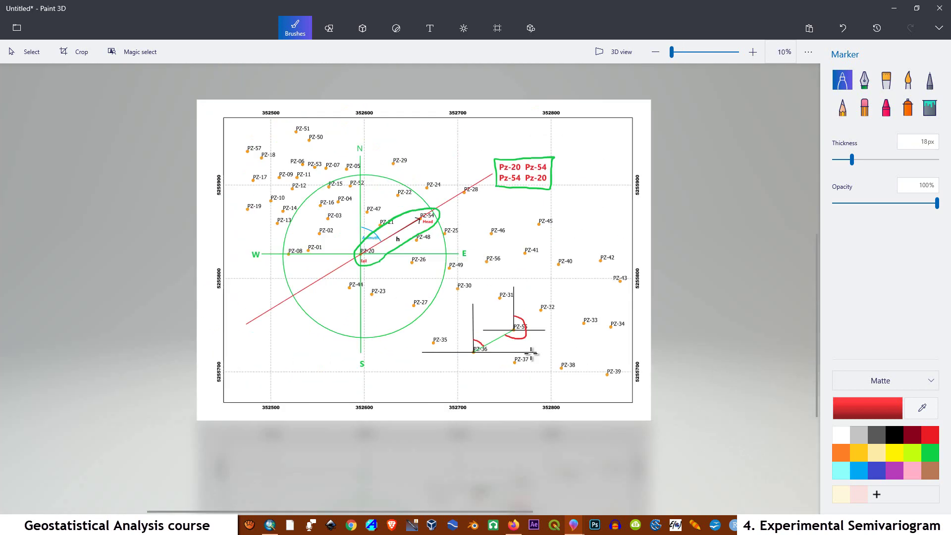
scroll(395, 257, "up", 4)
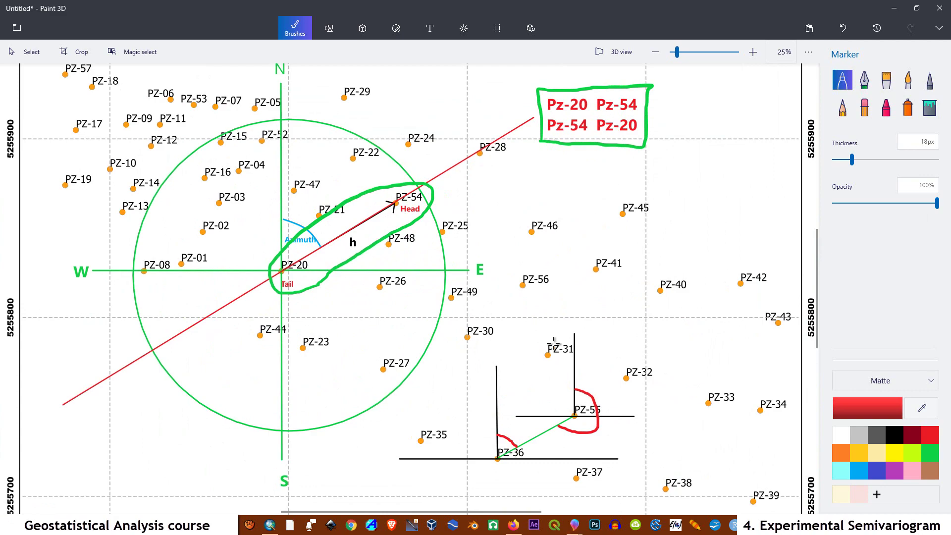
- Switch to ArcMap, box-select the point pairs across the Semivariogram/Covariance Cloud, and move its window away to expose the map
left_click(270, 525)
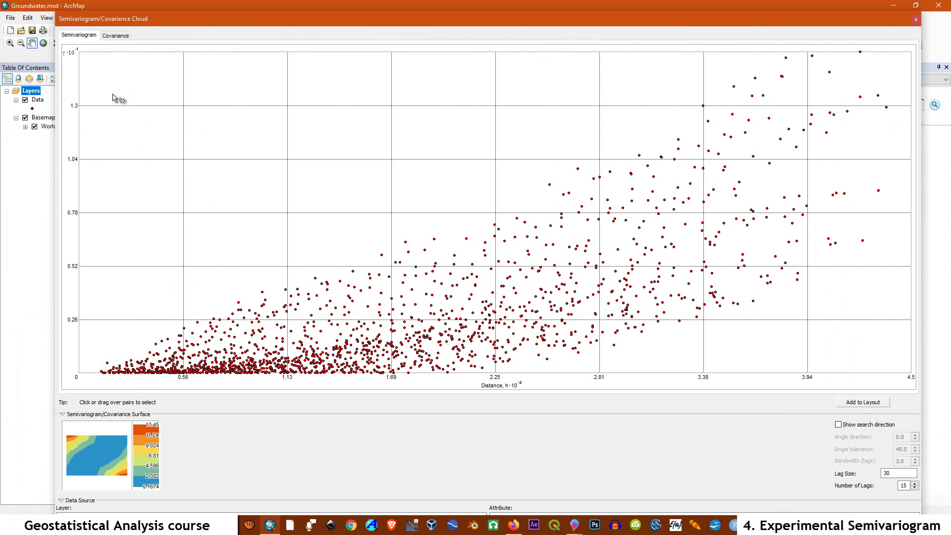
left_click_drag(83, 53, 901, 404)
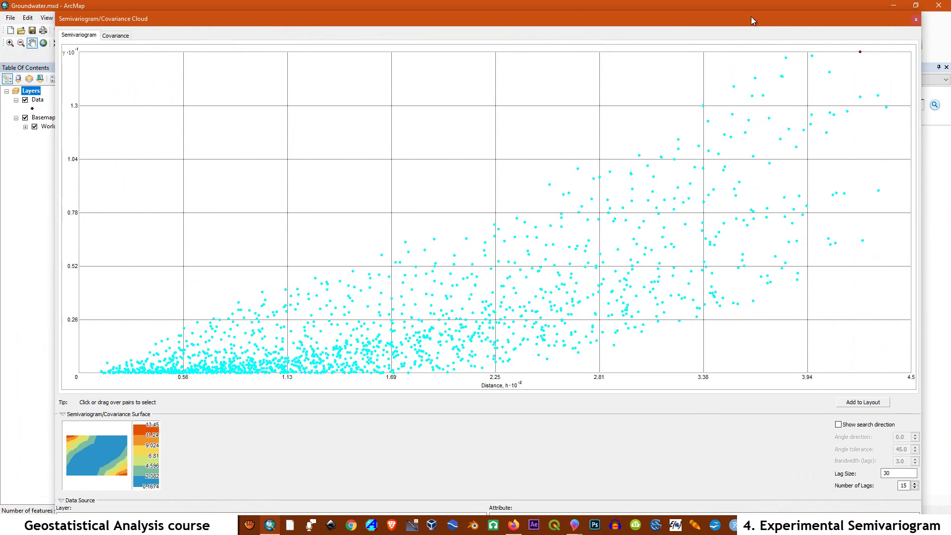
left_click_drag(750, 18, 633, 477)
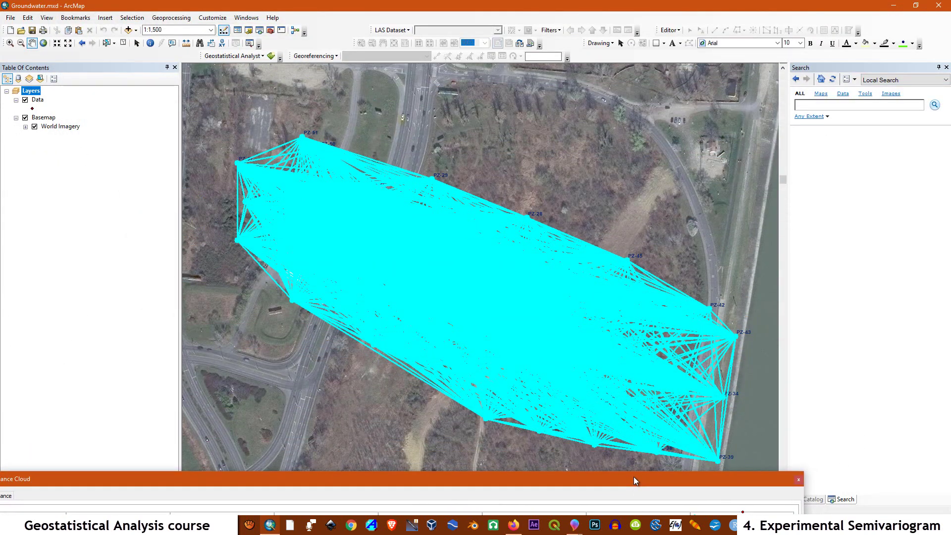
- Bring the Semivariogram/Covariance Cloud back into view, clear the selected point pairs, and reposition its window higher on the screen
left_click_drag(634, 476, 771, 119)
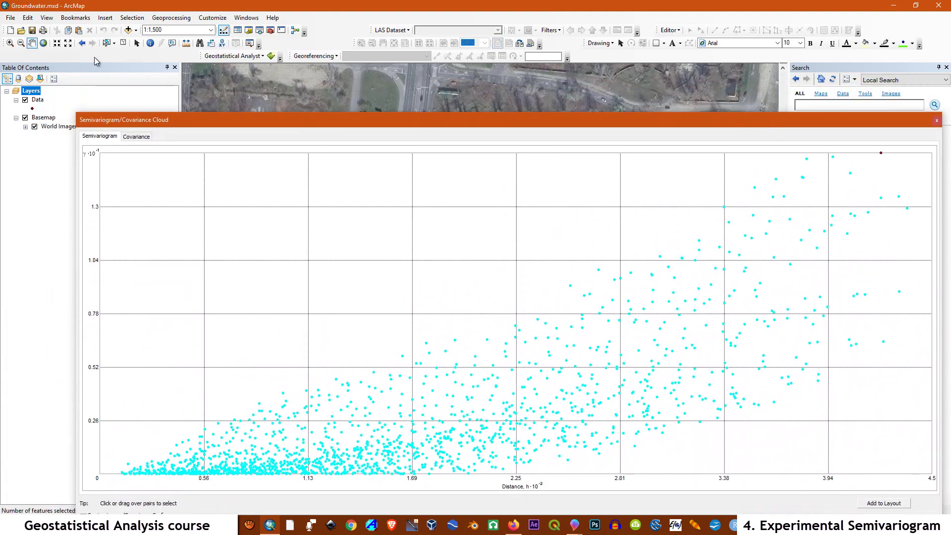
left_click(123, 44)
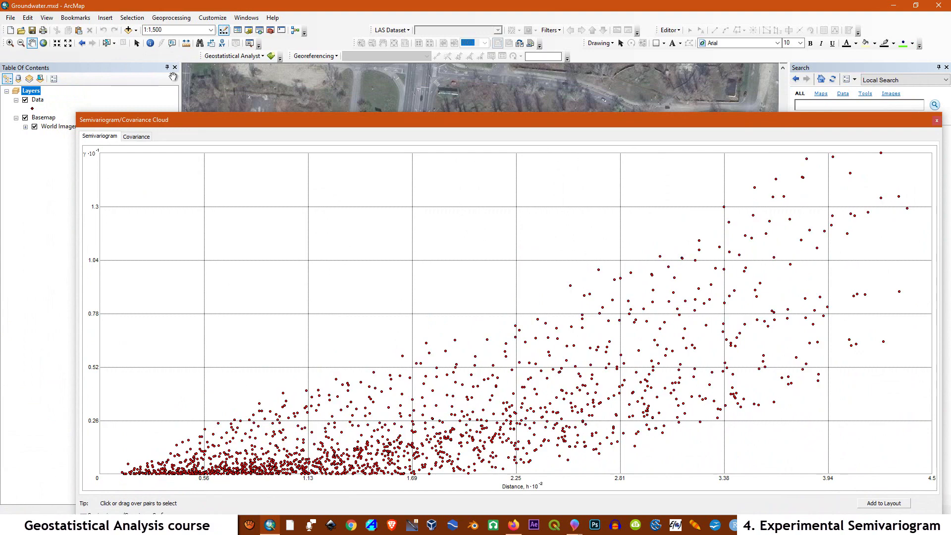
left_click_drag(295, 123, 386, 32)
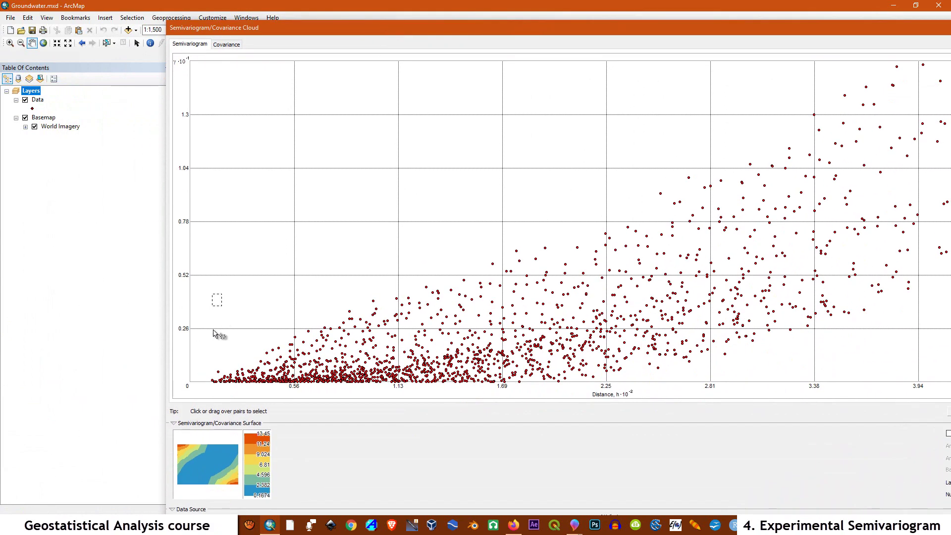
- Box-select the short-distance pairs up to about 1.13 on the cloud's distance axis, and clear that selection again
left_click_drag(214, 298, 385, 396)
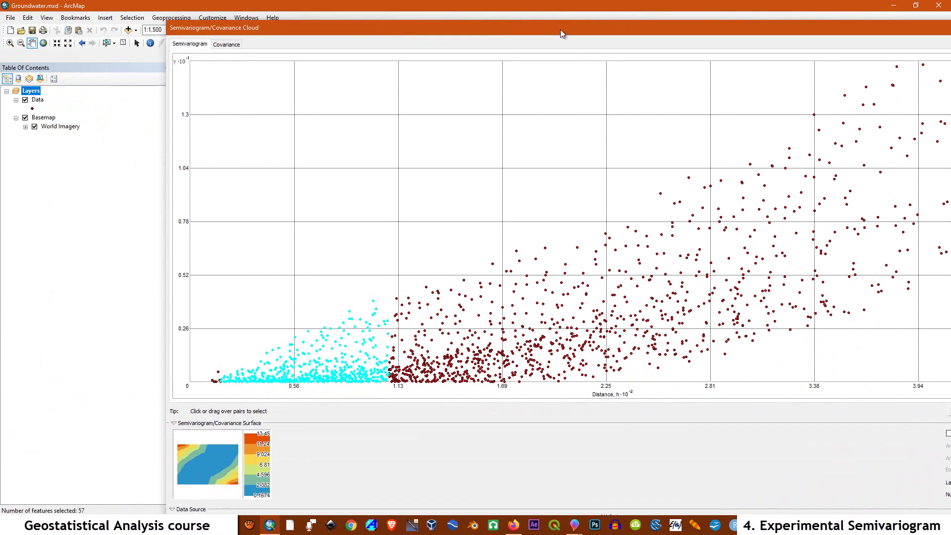
left_click_drag(560, 34, 463, 47)
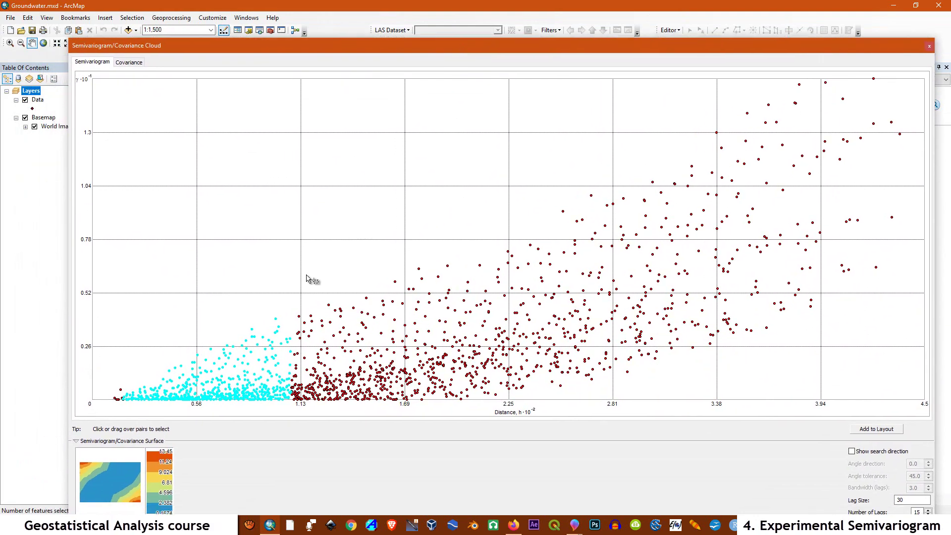
left_click_drag(228, 46, 234, 139)
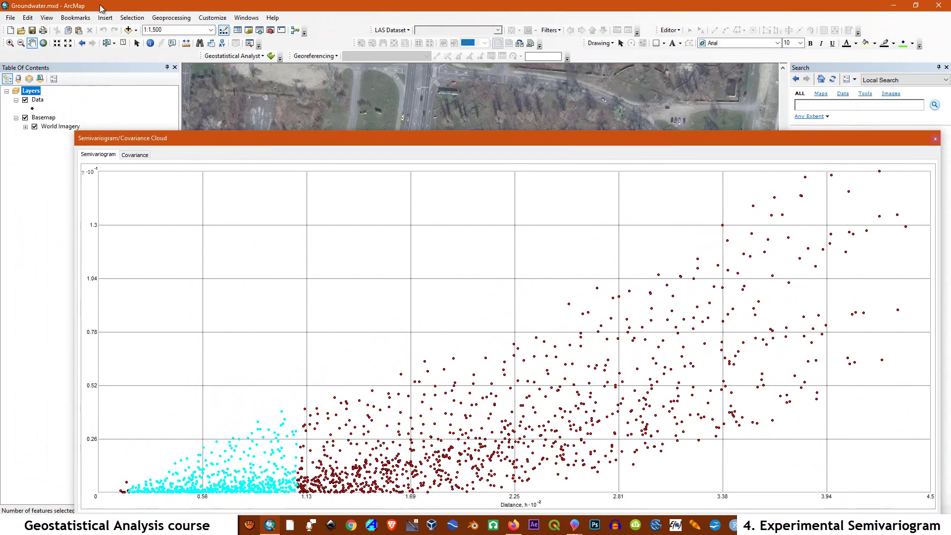
left_click(123, 43)
left_click_drag(486, 141, 438, 47)
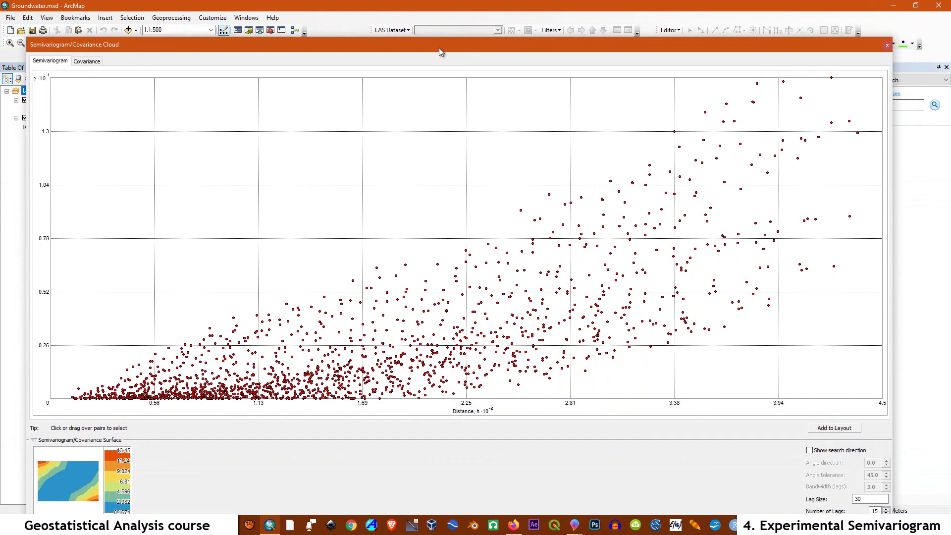
- Switch to combinations.jpg in Paint 3D, frame the general combination formula in red, and mark the lower 2 and the factorial sign of 57!
mouse_move(582, 530)
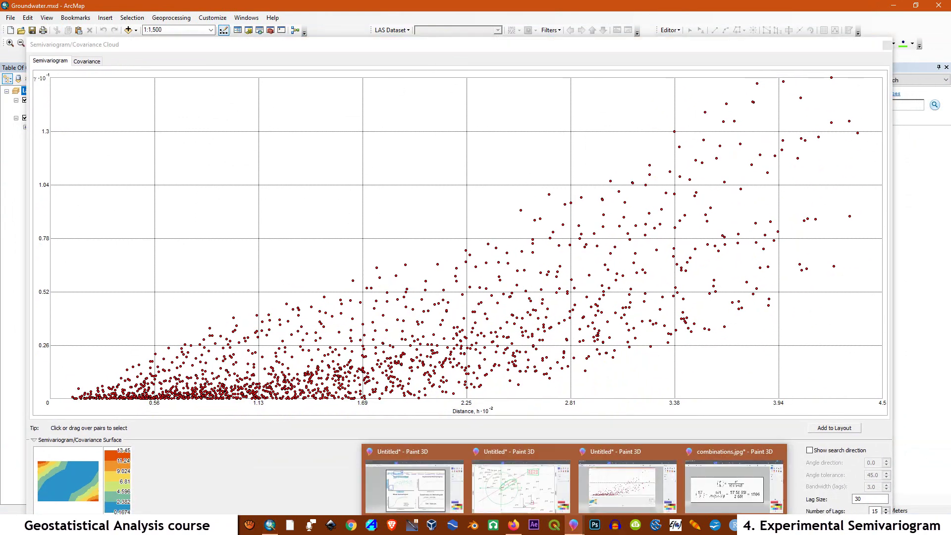
left_click(719, 448)
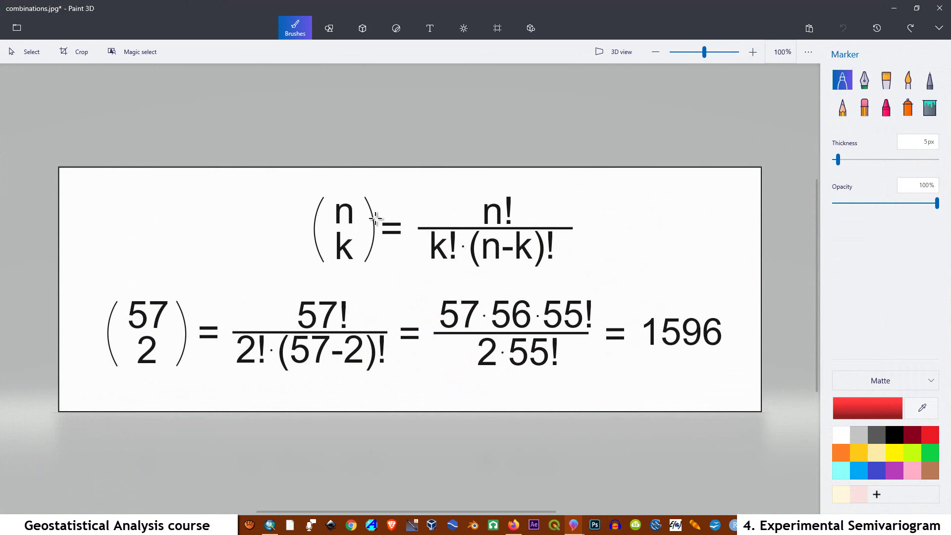
mouse_move(296, 177)
left_mouse_down()
mouse_move(297, 206)
mouse_move(339, 276)
mouse_move(541, 296)
mouse_move(592, 221)
mouse_move(571, 191)
mouse_move(296, 178)
left_mouse_up()
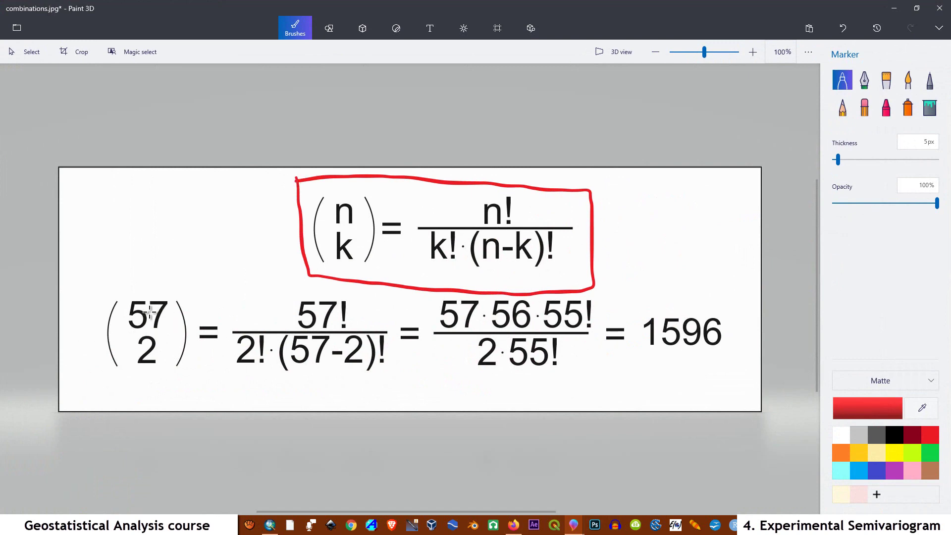
left_click_drag(130, 372, 156, 370)
left_click_drag(354, 304, 346, 299)
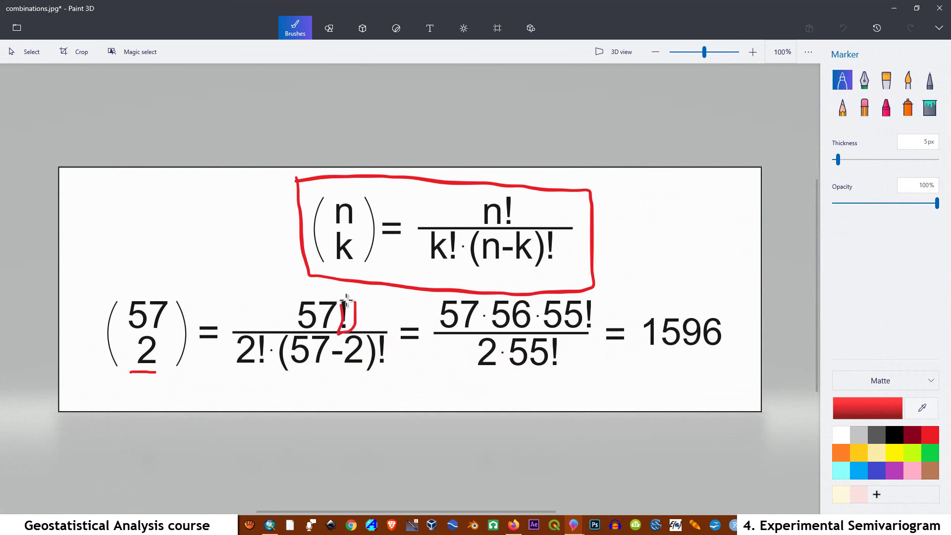
- Strike out 55! in the numerator and denominator, and draw a red frame around the result 1596
left_click_drag(547, 330, 600, 284)
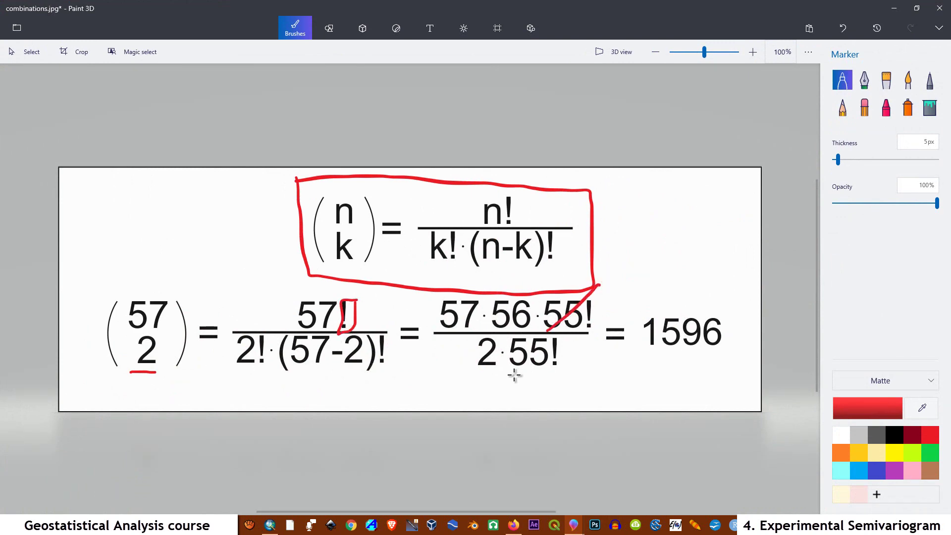
left_click_drag(514, 375, 566, 335)
mouse_move(630, 295)
left_mouse_down()
mouse_move(634, 354)
mouse_move(732, 352)
mouse_move(742, 311)
left_mouse_up()
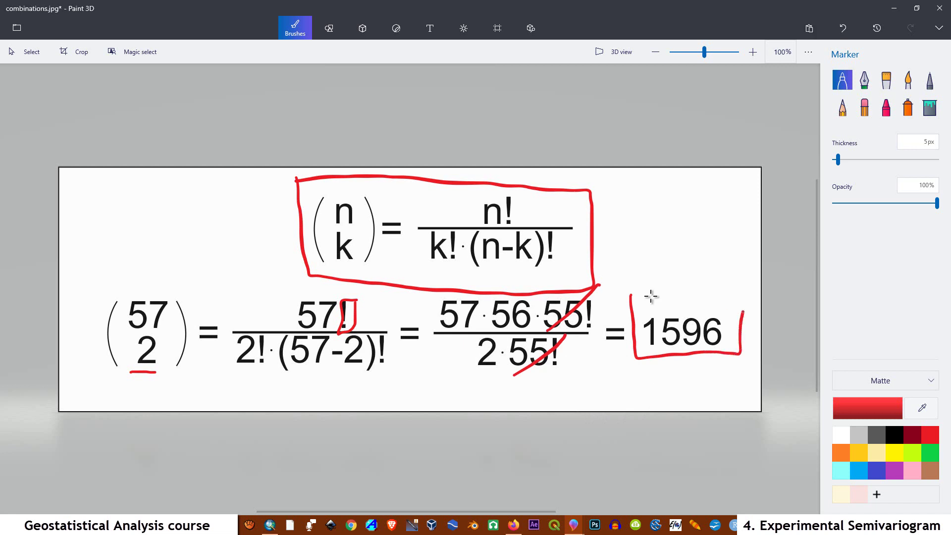
left_click_drag(630, 295, 746, 303)
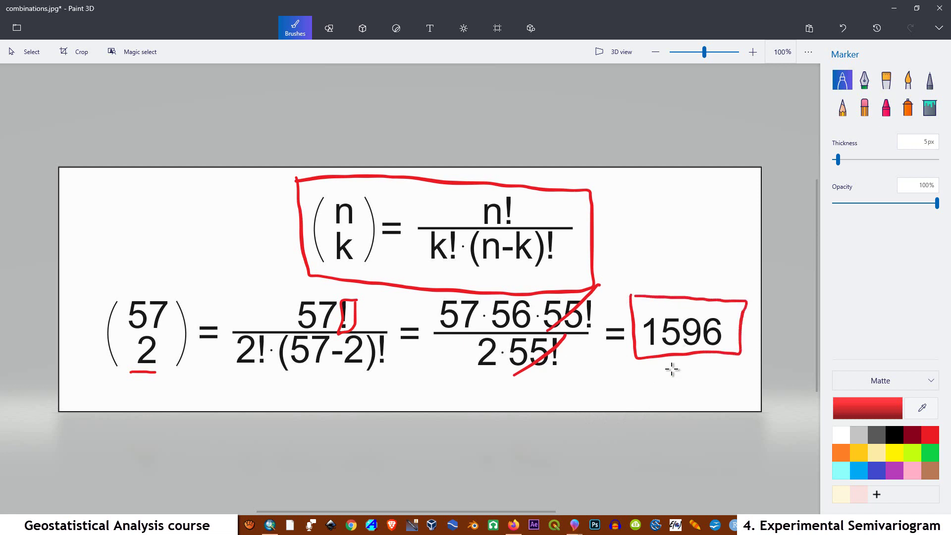
- Switch to RStudio and remove all objects from the global environment, including hidden ones
left_click(270, 524)
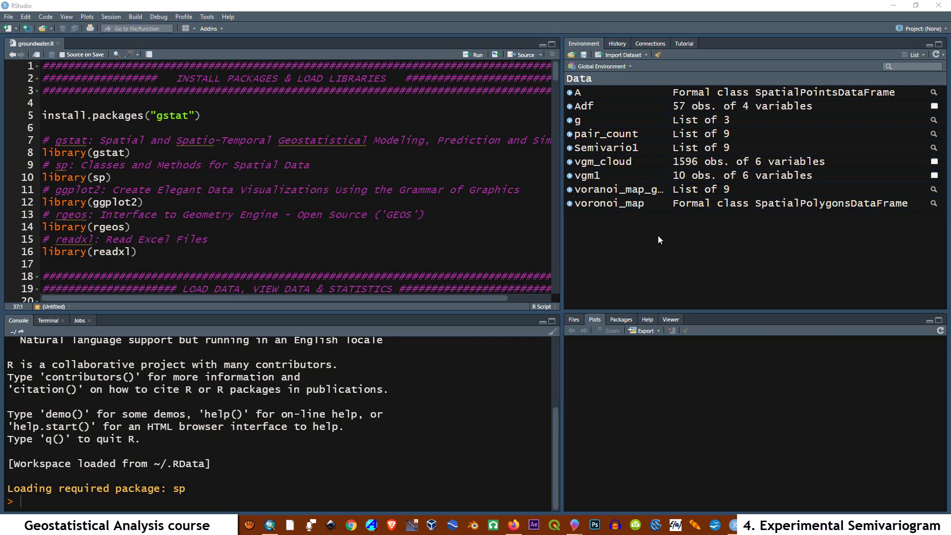
left_click(657, 56)
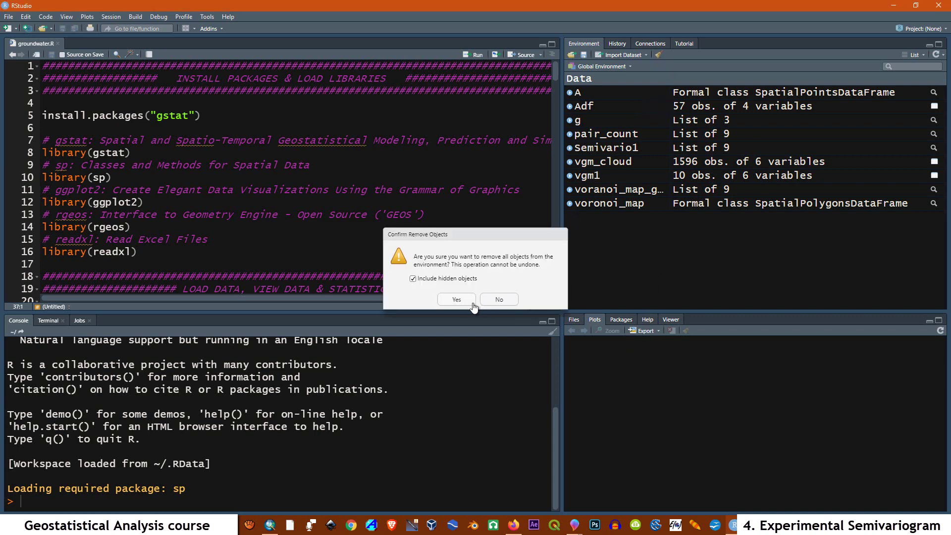
left_click(457, 301)
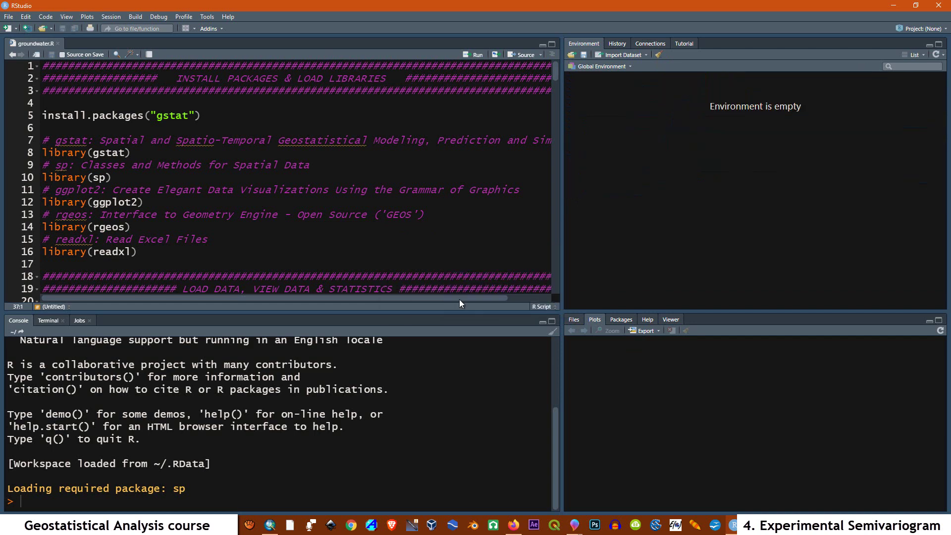
- Delete the install.packages("gstat") line from groundwater.R and run the section that loads gstat, sp, ggplot2, rgeos and readxl
left_click_drag(199, 117, 38, 114)
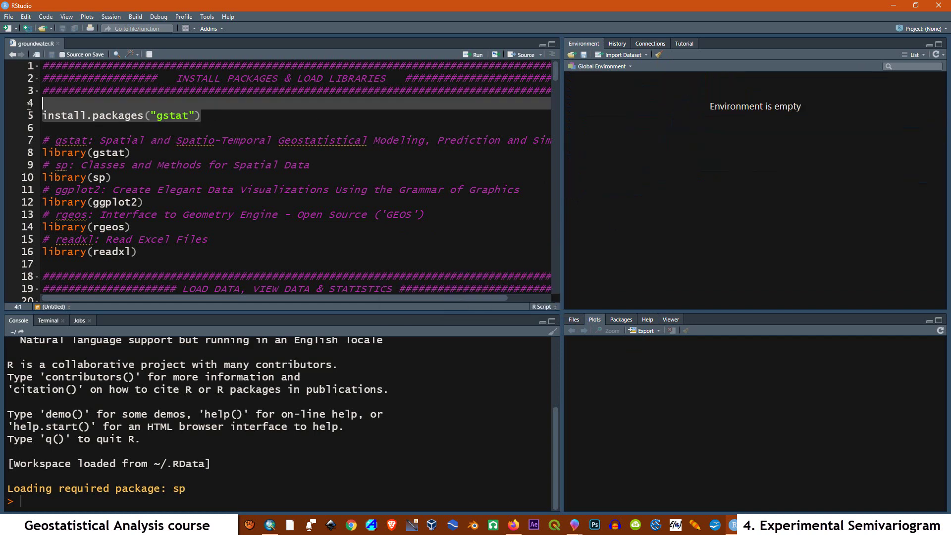
key("Delete")
key("Delete")
key("Delete")
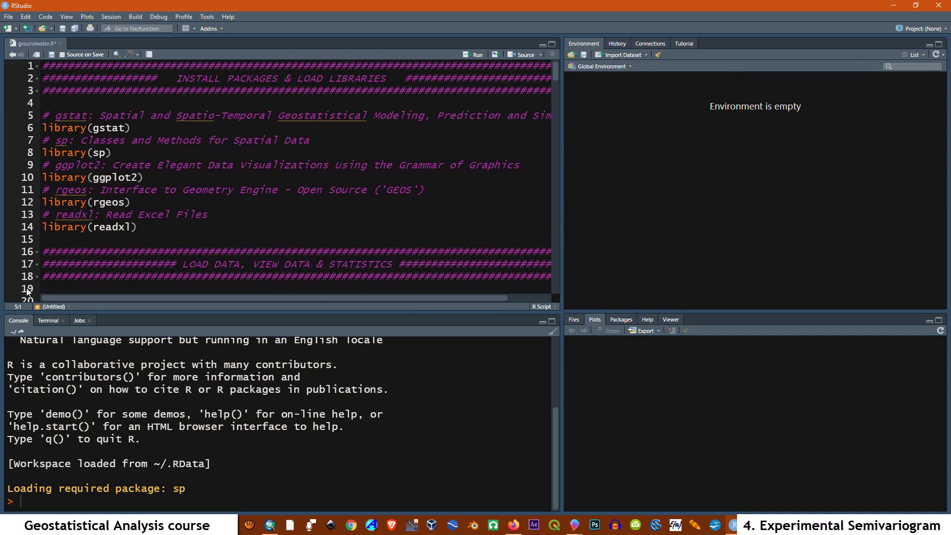
left_click_drag(151, 231, 2, 50)
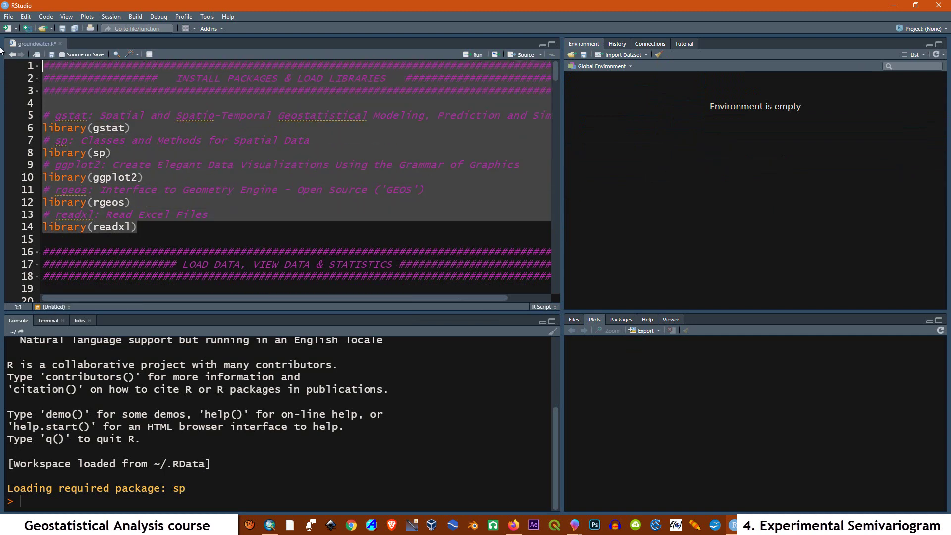
left_click(473, 56)
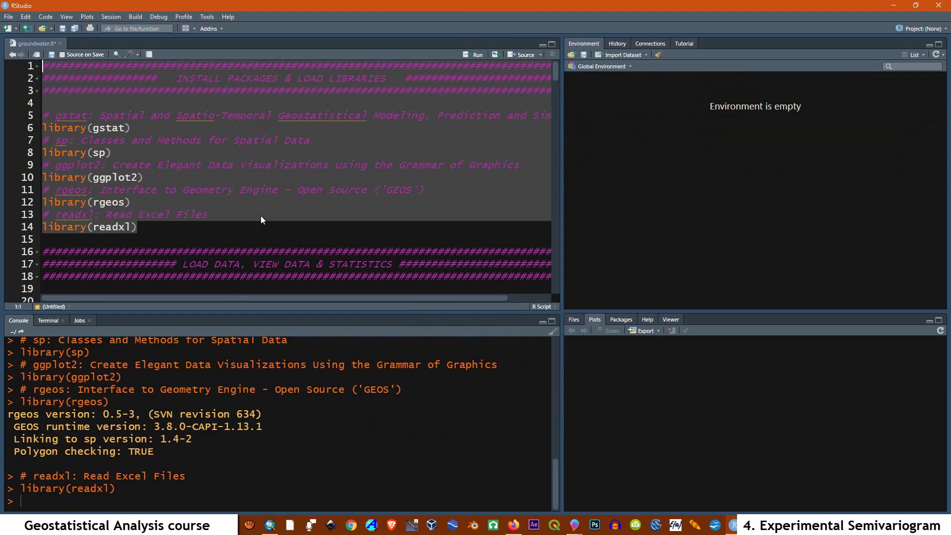
- Insert two blank lines above View(A) in the LOAD DATA, VIEW DATA & STATISTICS section of the script
scroll(260, 220, "down", 1)
left_click(239, 233)
scroll(239, 229, "down", 1)
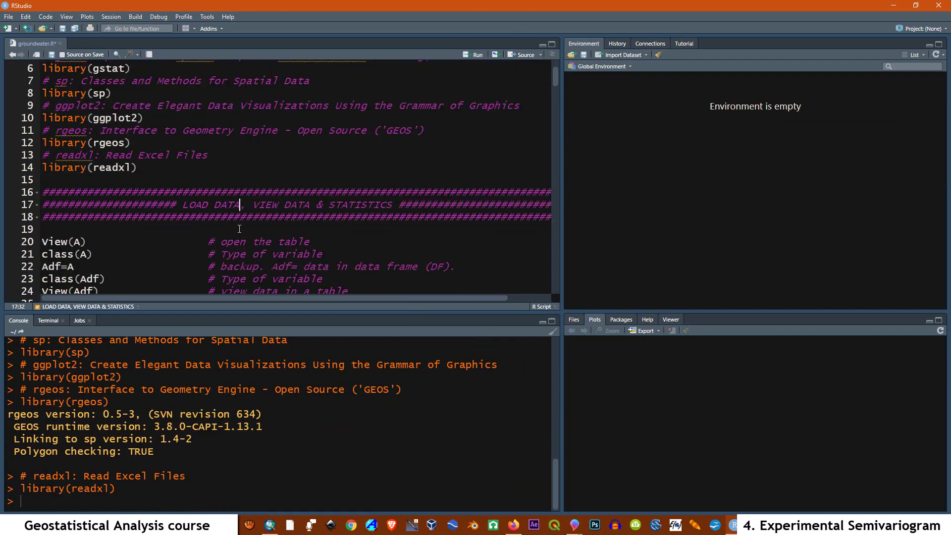
left_click(44, 233)
key("Return")
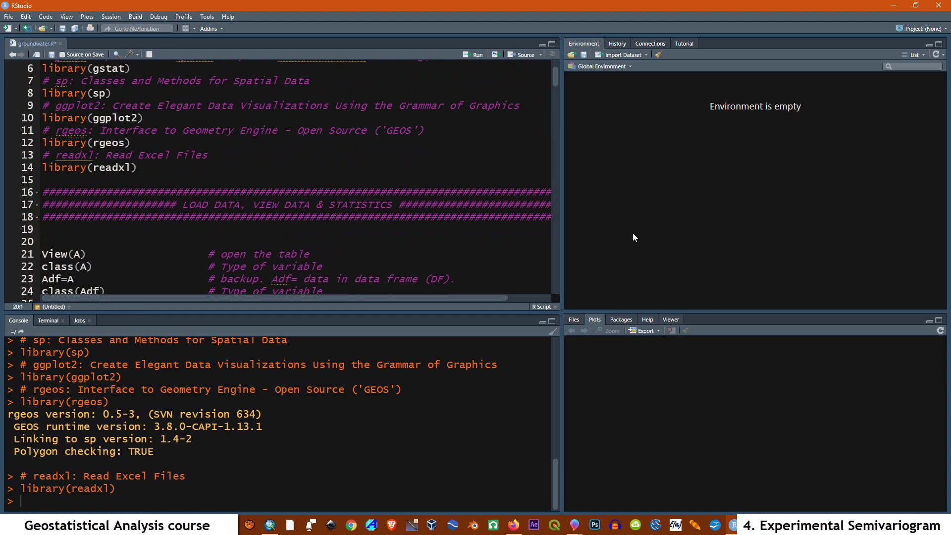
key("Return")
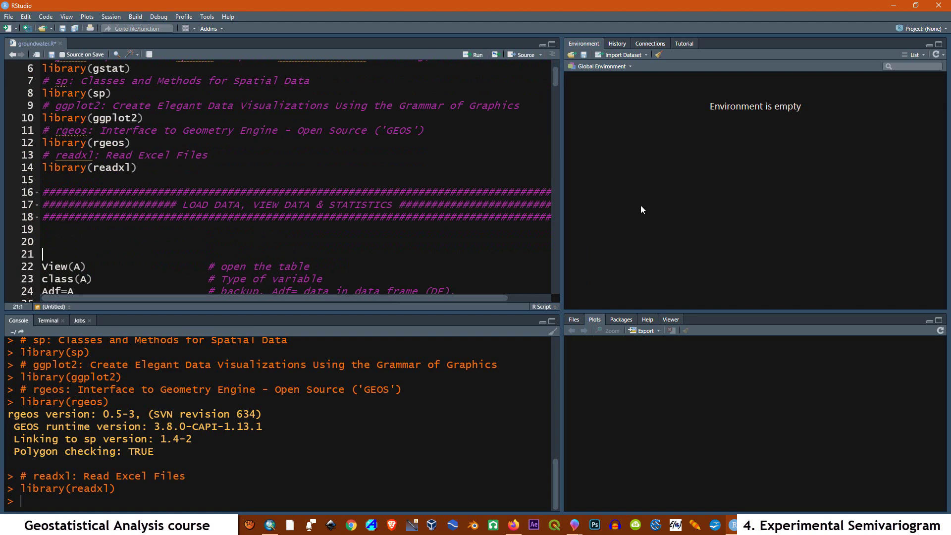
- Show the dataset import options, and open A.xlsx in Excel to examine its x, y, gw and Piezometer columns before closing it
left_click(613, 55)
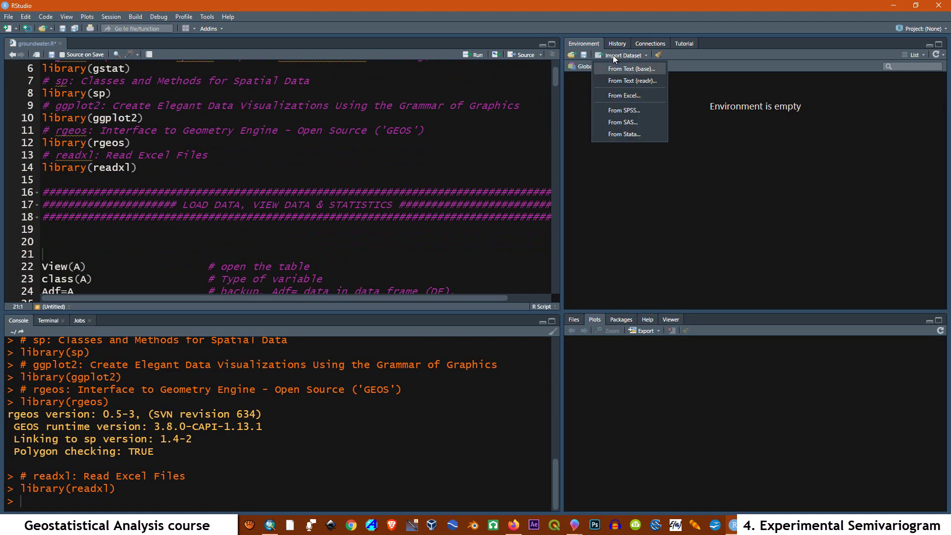
left_click(629, 94)
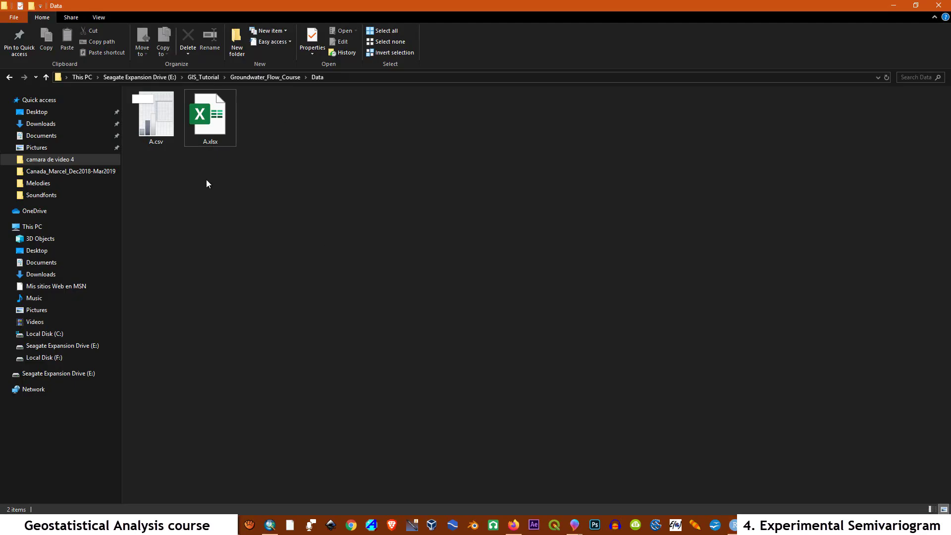
double_click(215, 125)
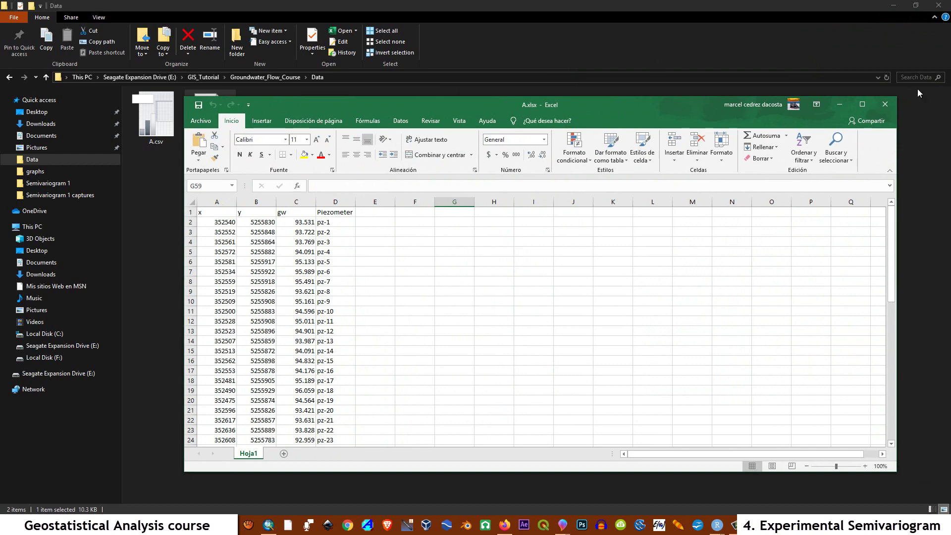
left_click(862, 105)
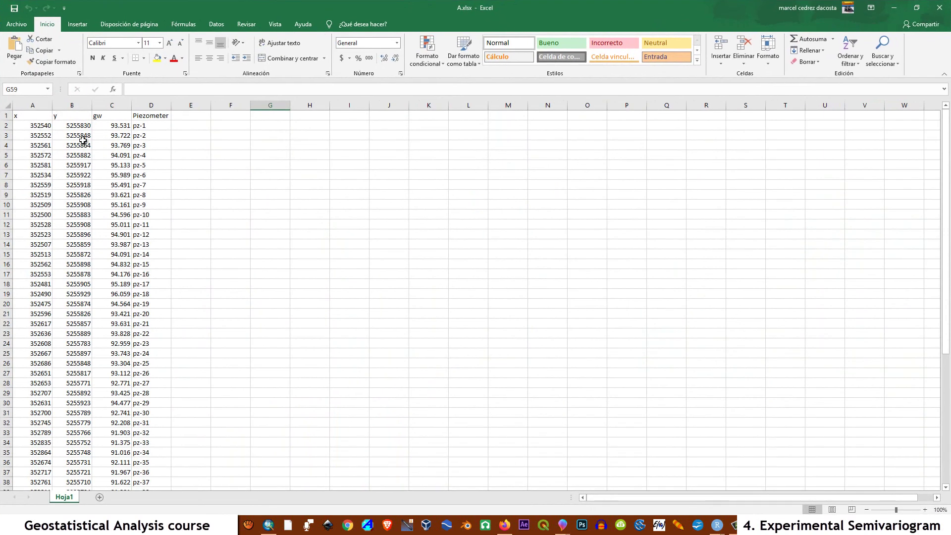
left_click(936, 8)
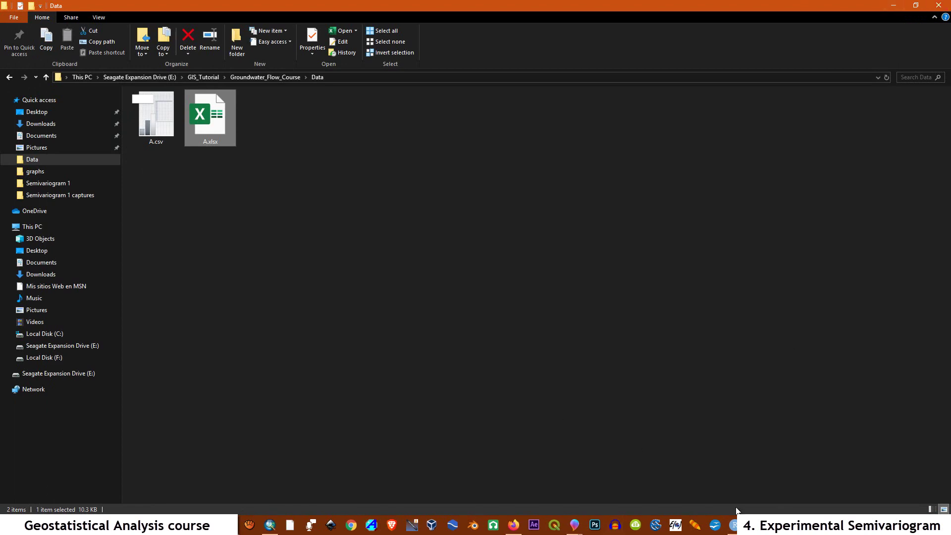
- Switch to RStudio and choose A.xlsx from the Data folder as the file for an Excel dataset import
left_click(732, 526)
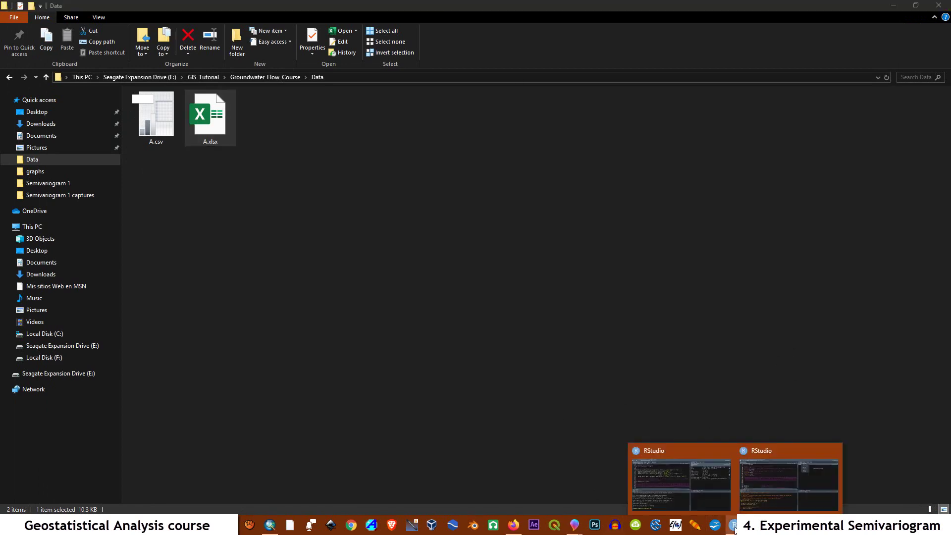
left_click(767, 449)
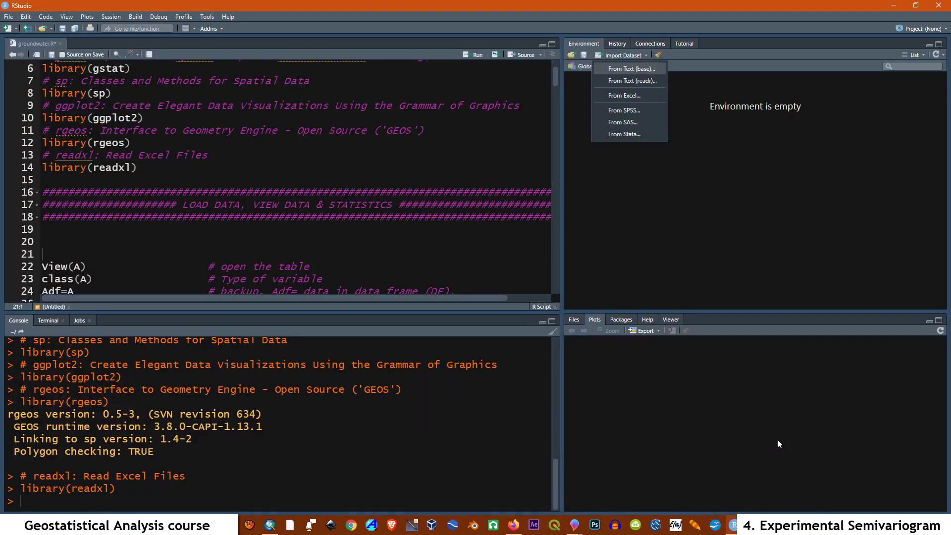
left_click(637, 95)
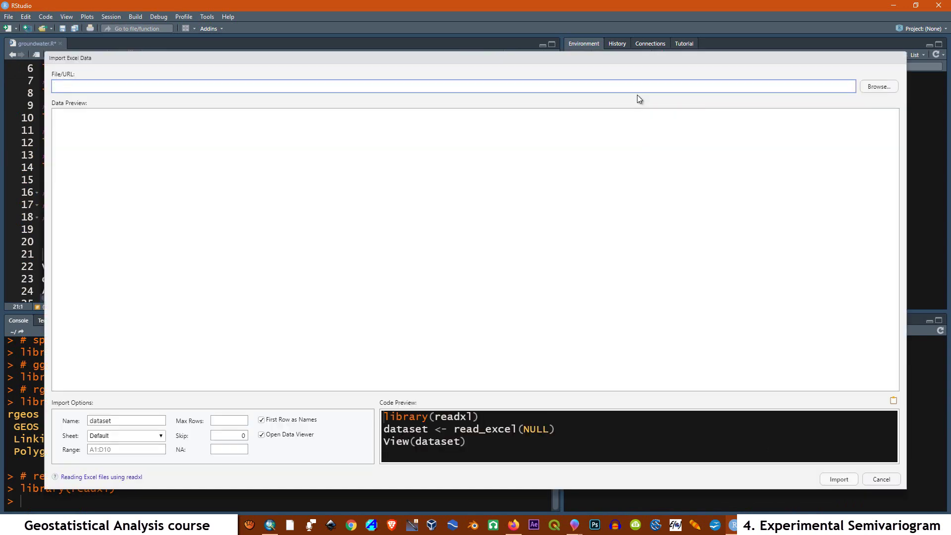
left_click(878, 88)
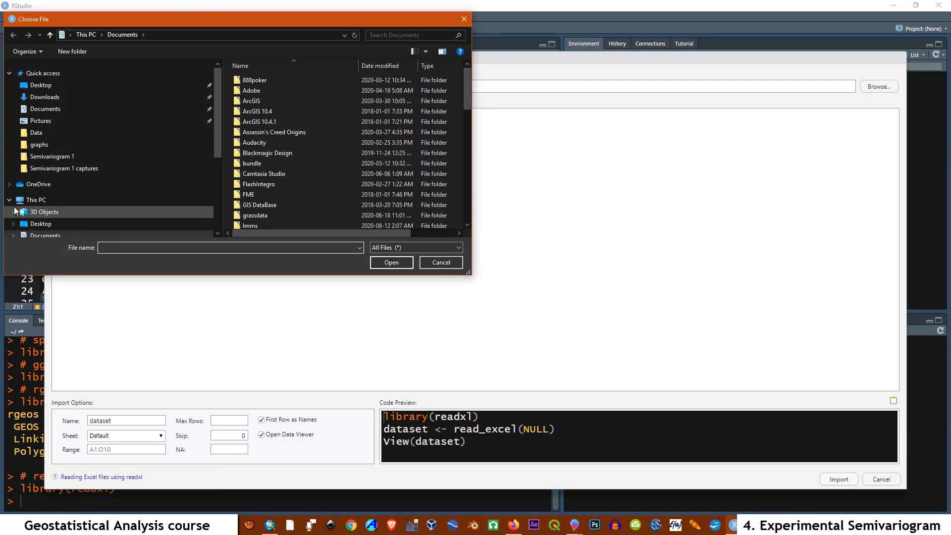
left_click(30, 138)
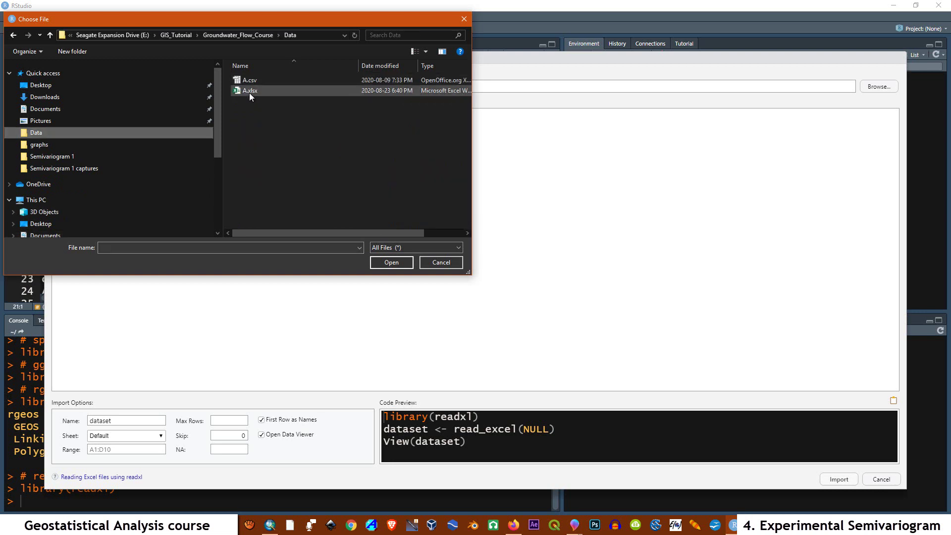
left_click(250, 94)
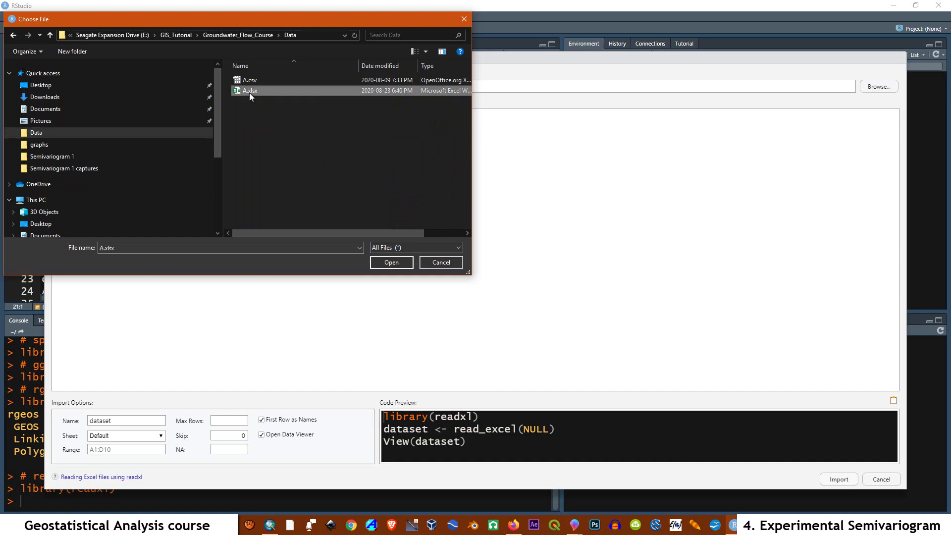
left_click(390, 261)
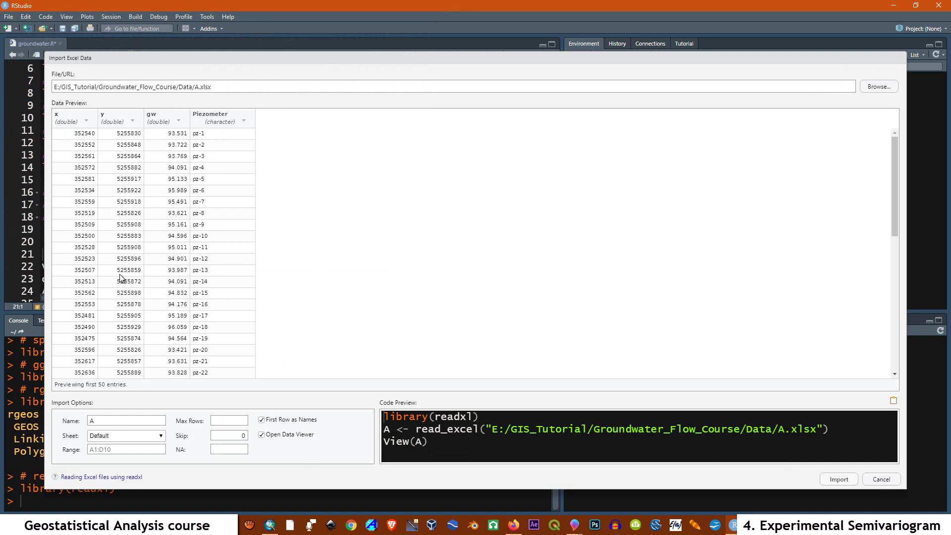
- Copy the generated import code for A.xlsx, cancel the import dialog and paste the code above View(A) in groundwater.R
left_click_drag(431, 441, 373, 417)
key("ctrl+c")
right_click(438, 421)
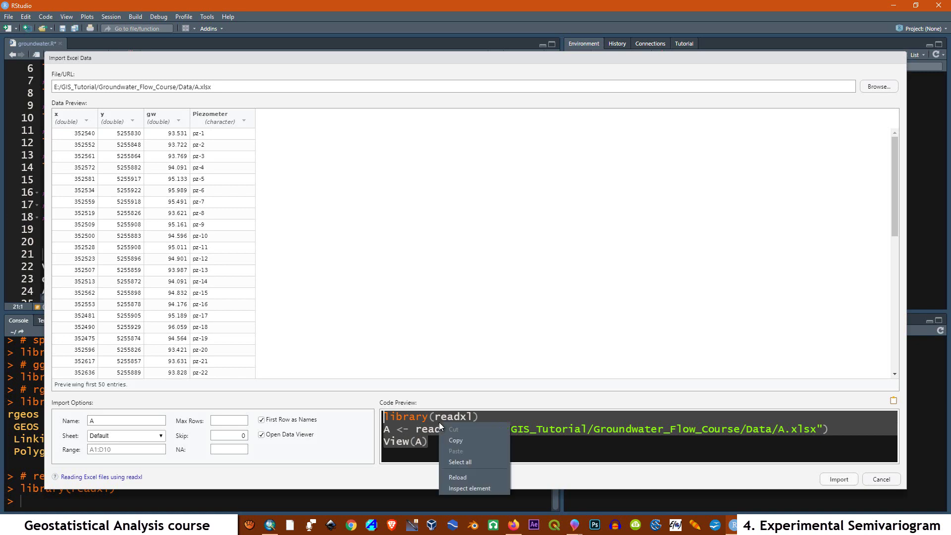
left_click(464, 440)
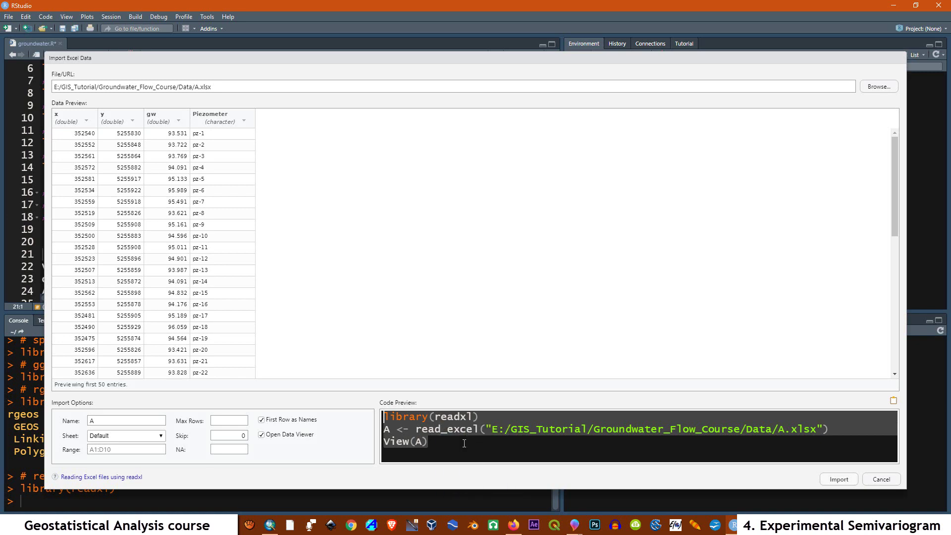
left_click(879, 479)
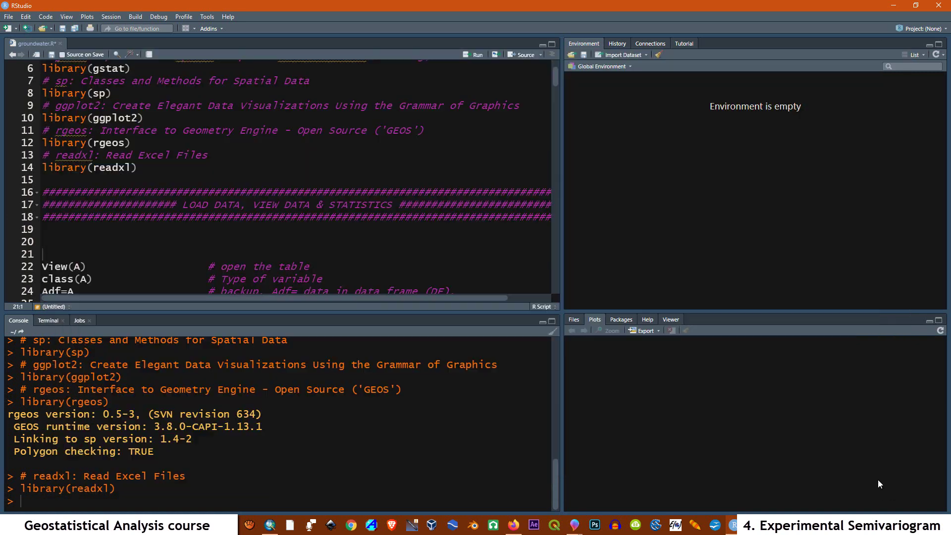
right_click(44, 251)
left_click(76, 280)
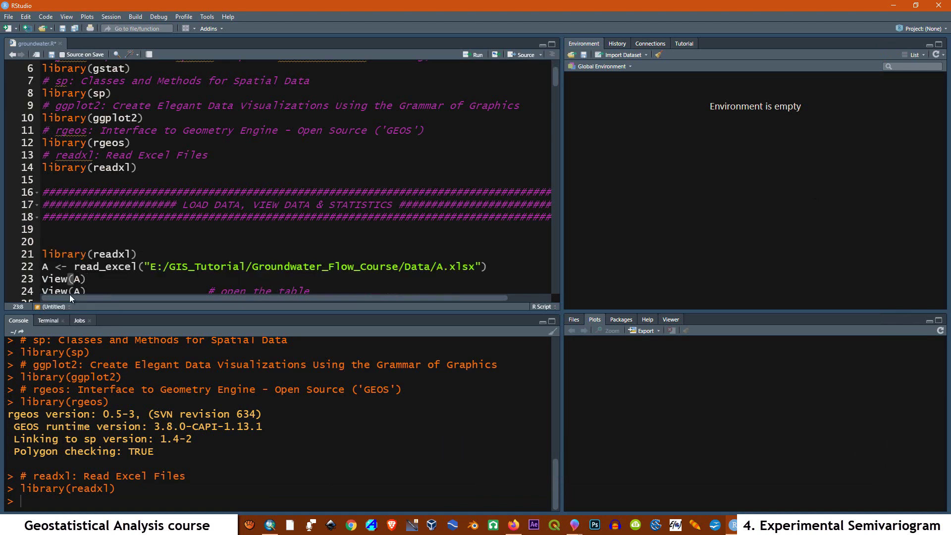
- Delete the pasted library(readxl) line, the extra blank line and the duplicate uncommented View(A) line around the read_excel line
left_click_drag(151, 257, 42, 254)
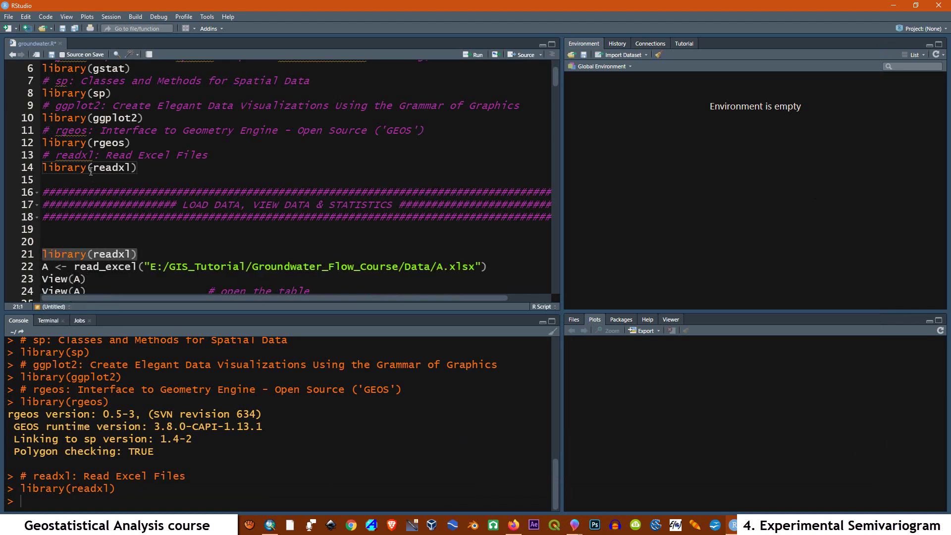
key("Delete")
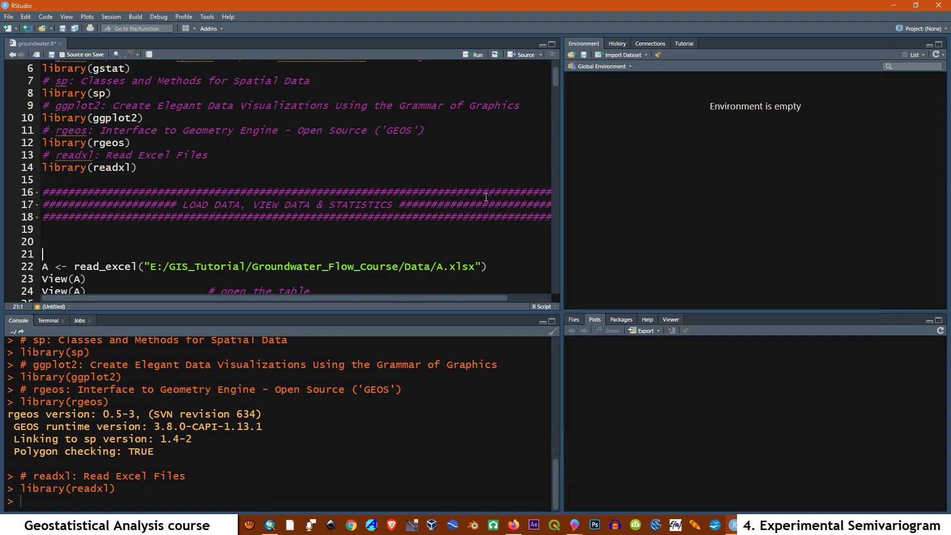
key("Delete")
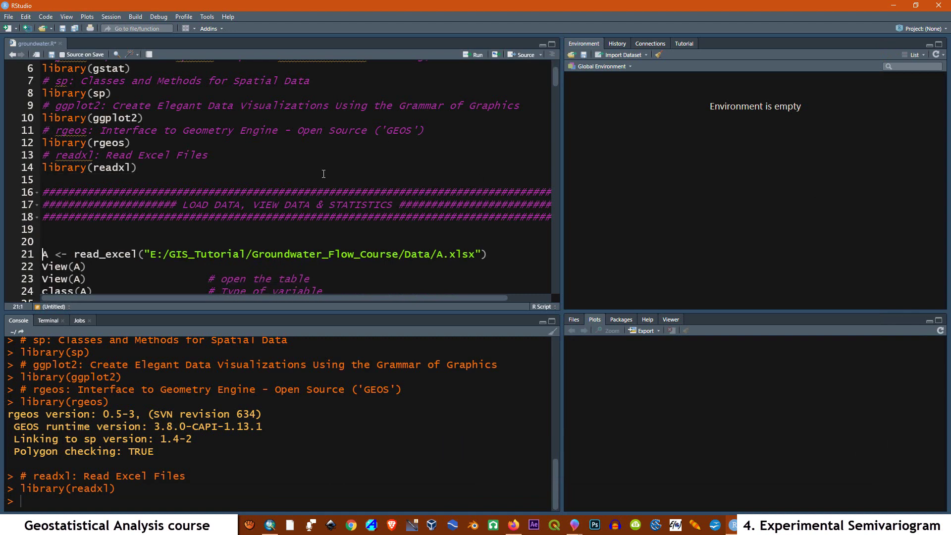
left_click(52, 245)
key("Delete")
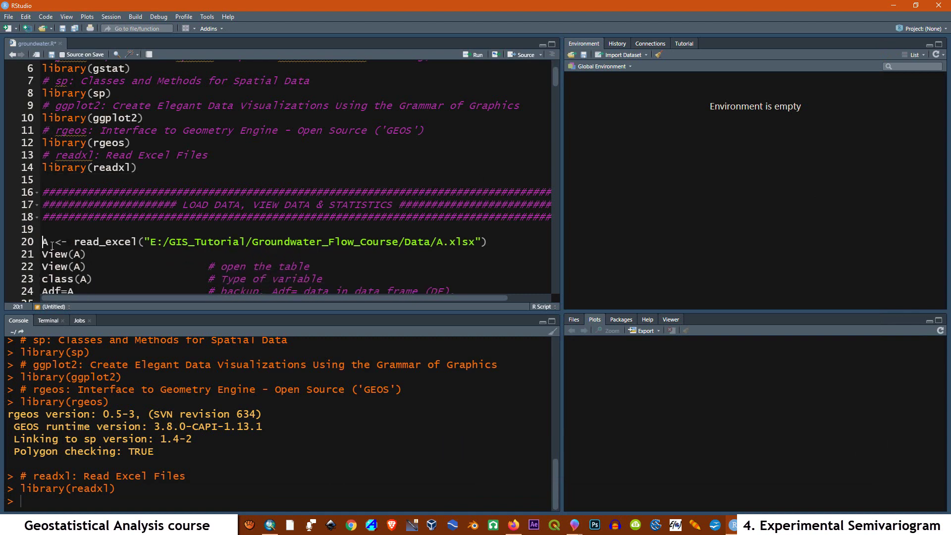
left_click_drag(88, 253, 41, 254)
key("Delete")
key("Delete")
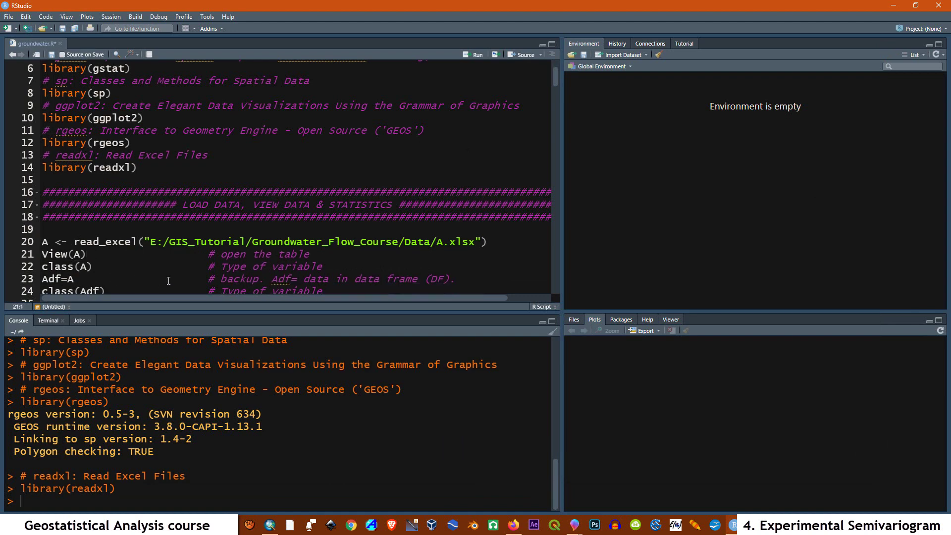
- Run the whole LOAD DATA, VIEW DATA & STATISTICS section through apply(Adf,2,var), and view the A table
scroll(432, 175, "down", 3)
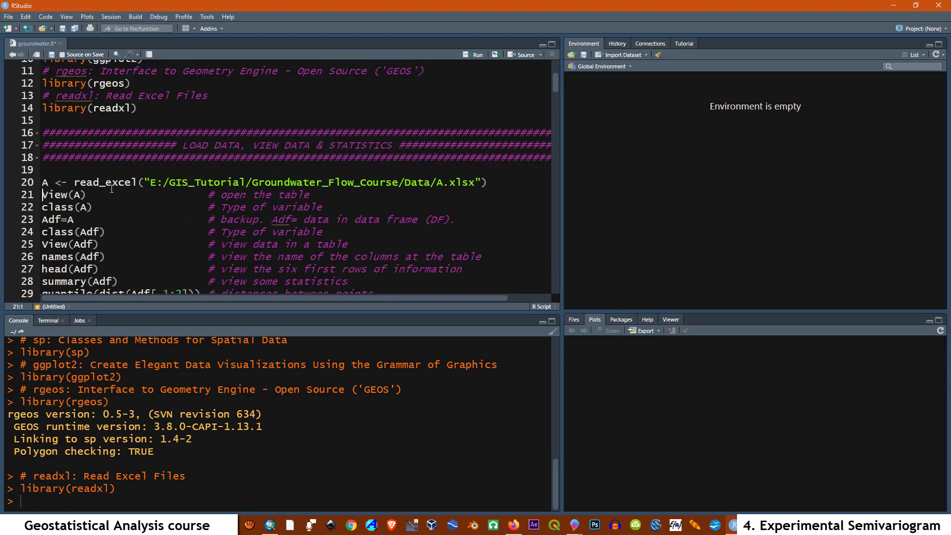
scroll(239, 191, "down", 2)
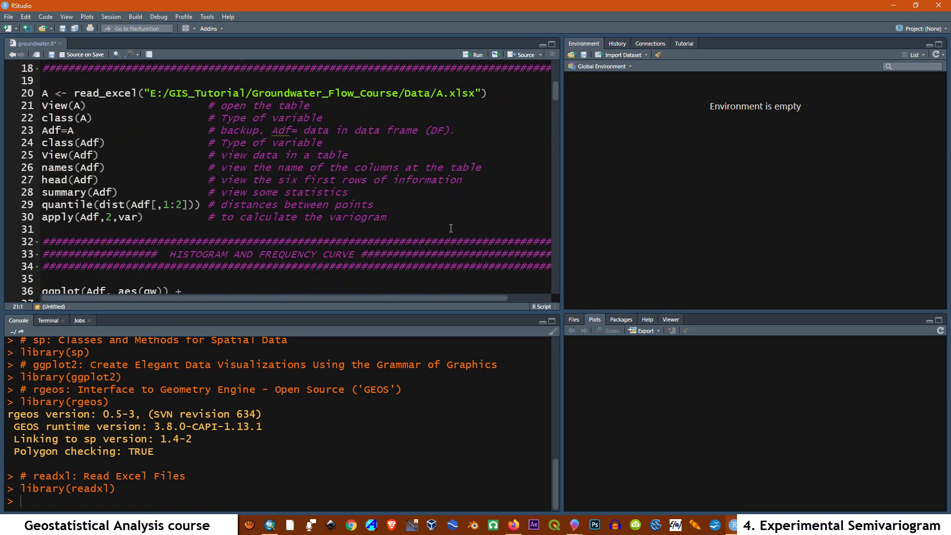
left_click_drag(410, 222, 39, 227)
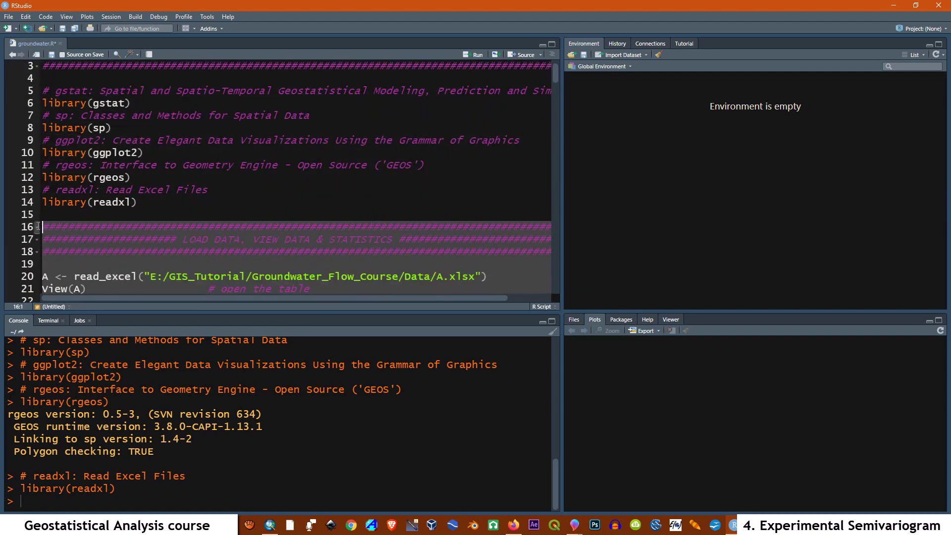
left_click(475, 55)
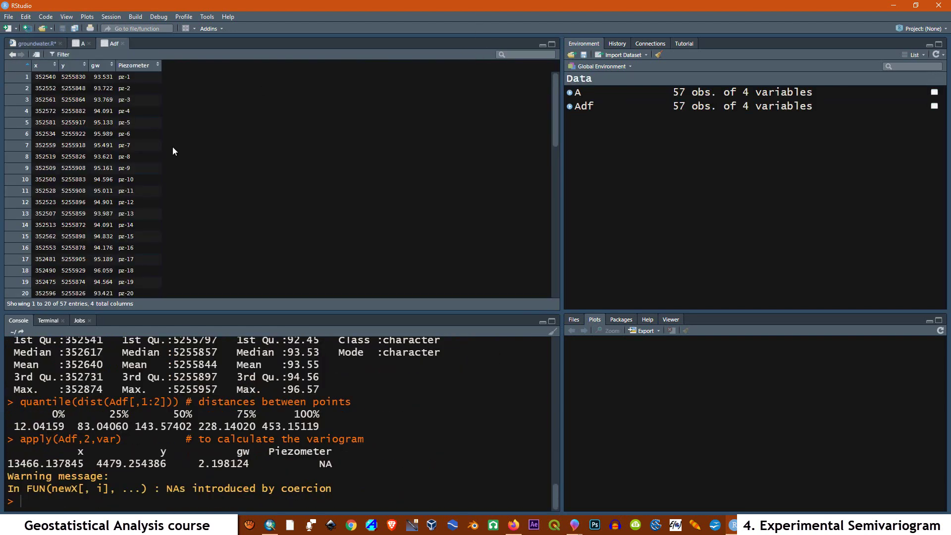
left_click(79, 45)
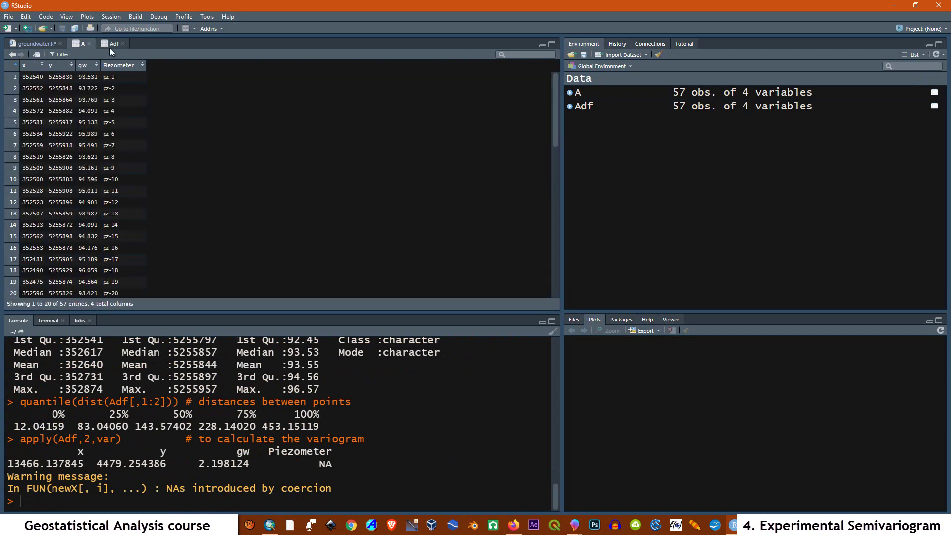
- Return to groundwater.R and run the rest of the script, from the HISTOGRAM AND FREQUENCY CURVE section to the end
left_click(34, 44)
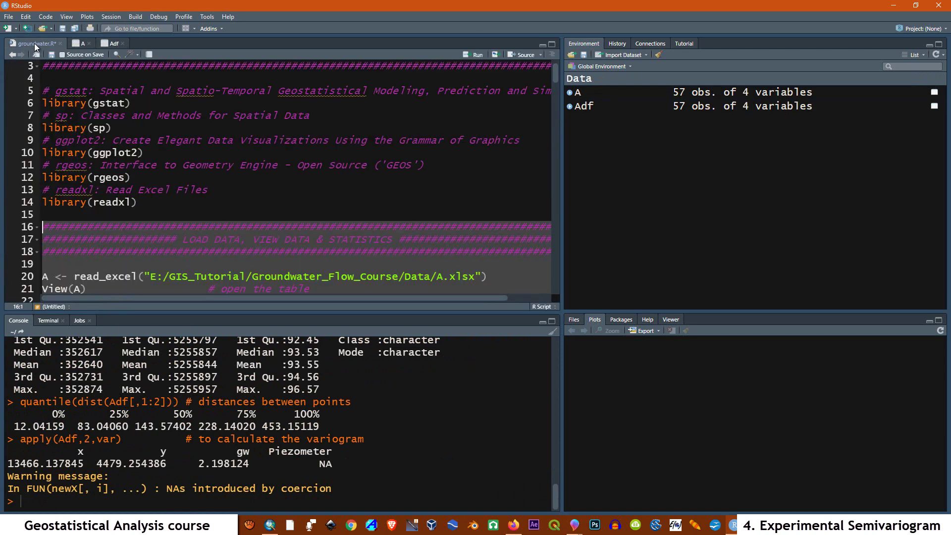
scroll(261, 195, "down", 6)
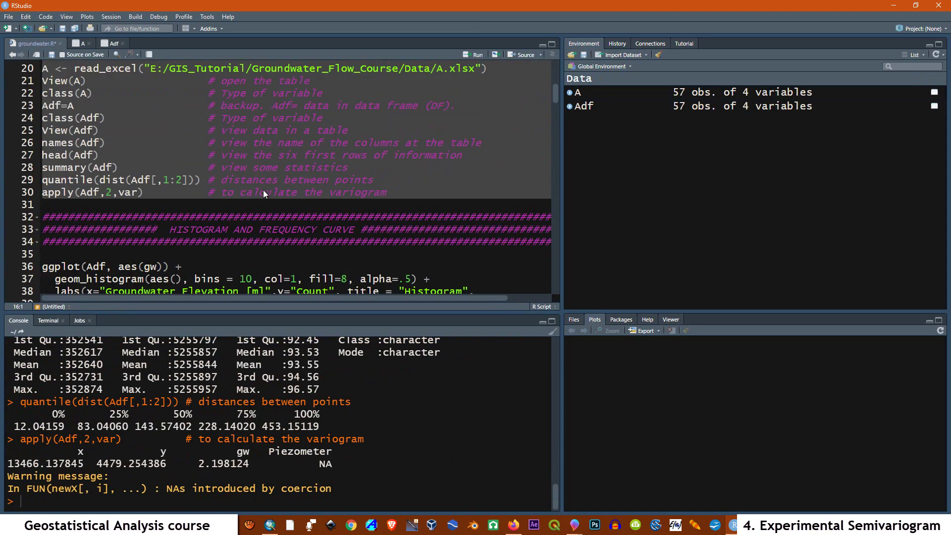
left_click(199, 207)
left_click_drag(45, 214, 388, 391)
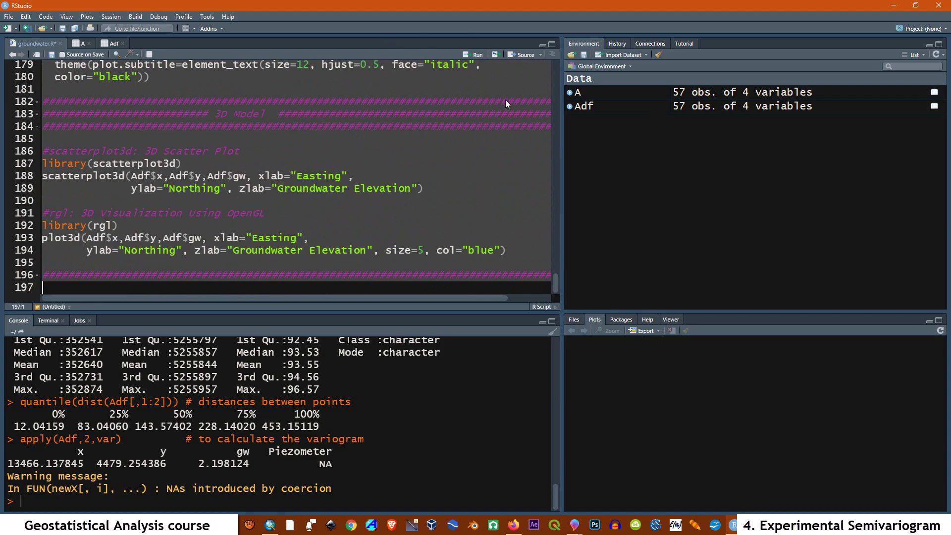
left_click(468, 58)
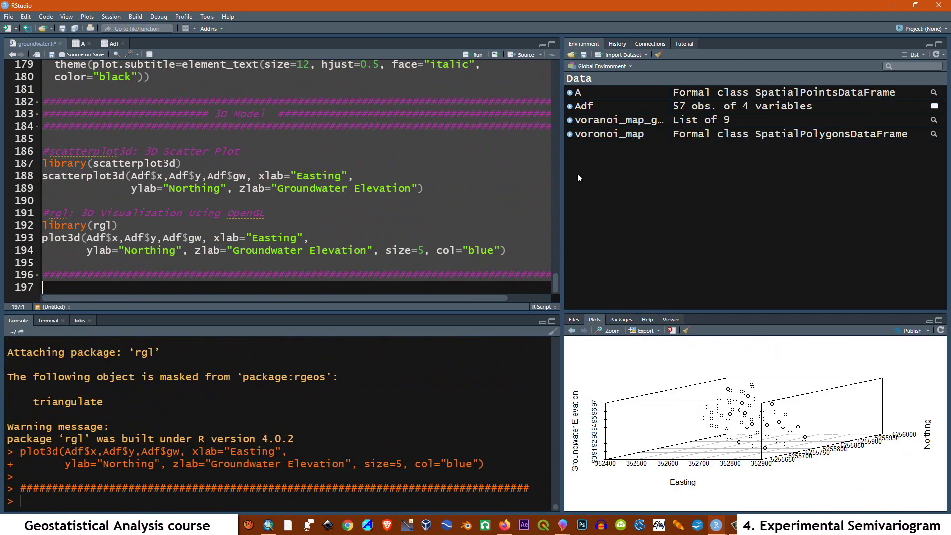
- Review the generated plots in order, from the histogram through the density, Q-Q, groundwater elevation, Voronoi and scatter plots to the 3D scatter plot
left_click(571, 331)
left_click(570, 331)
left_click(570, 331)
left_click(571, 331)
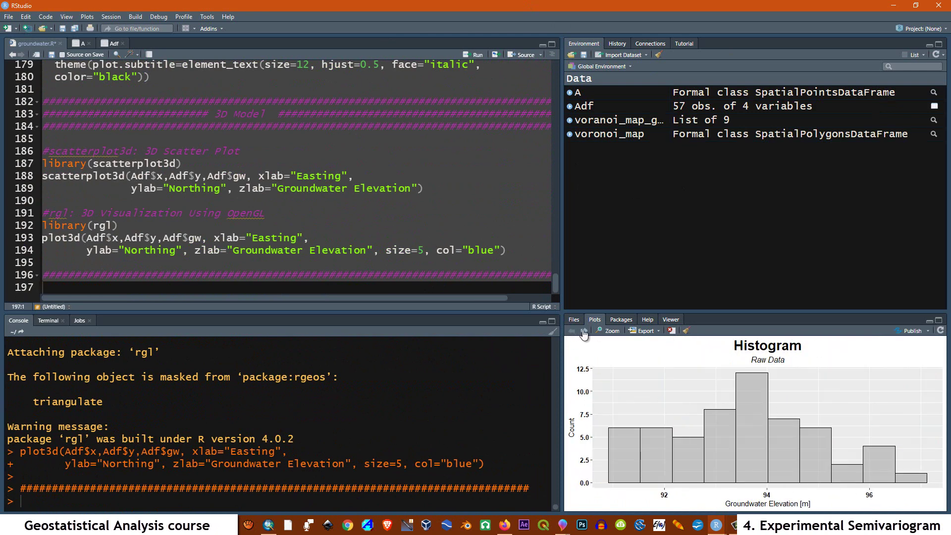
left_click(584, 331)
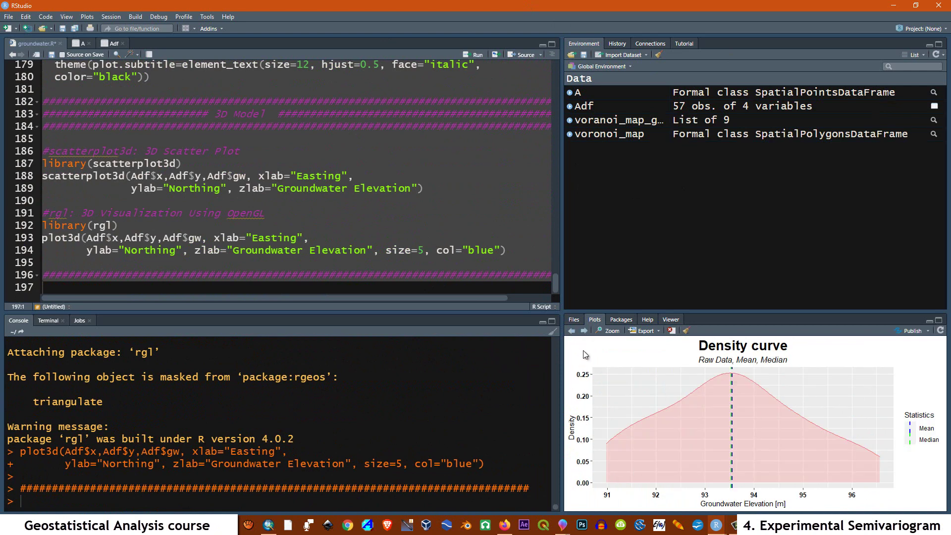
left_click(584, 331)
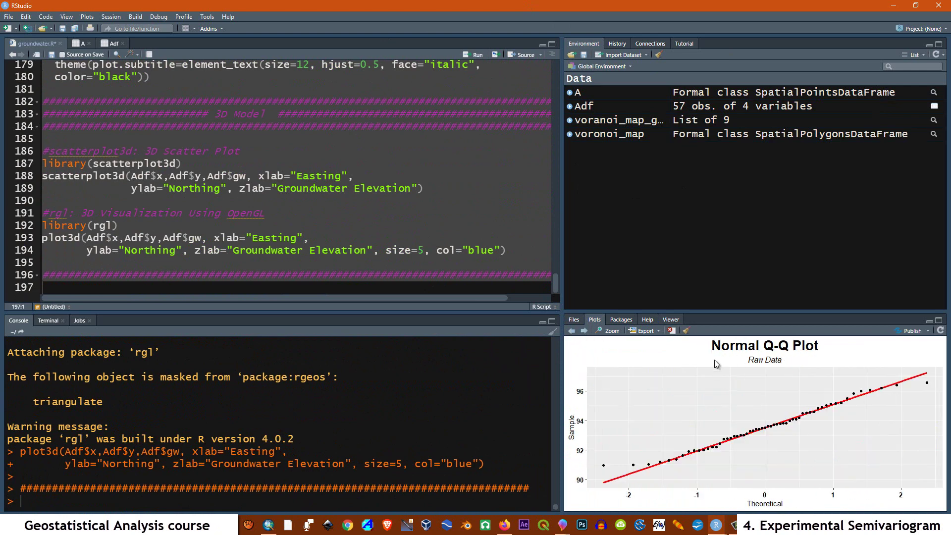
left_click(583, 331)
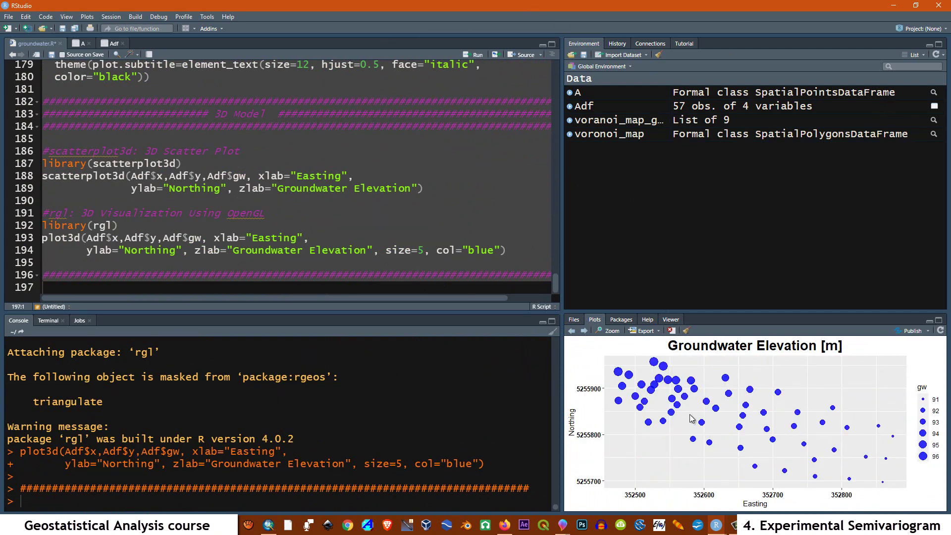
left_click(584, 331)
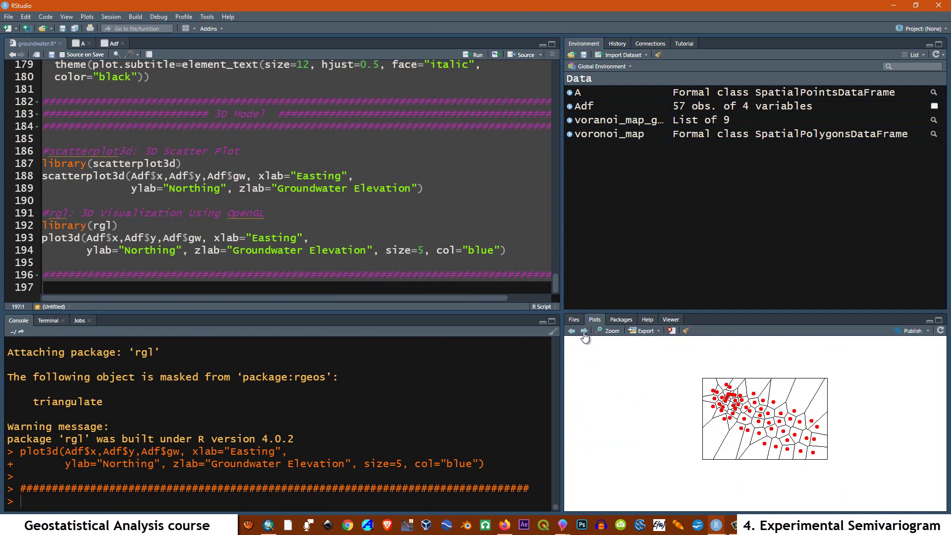
left_click(584, 330)
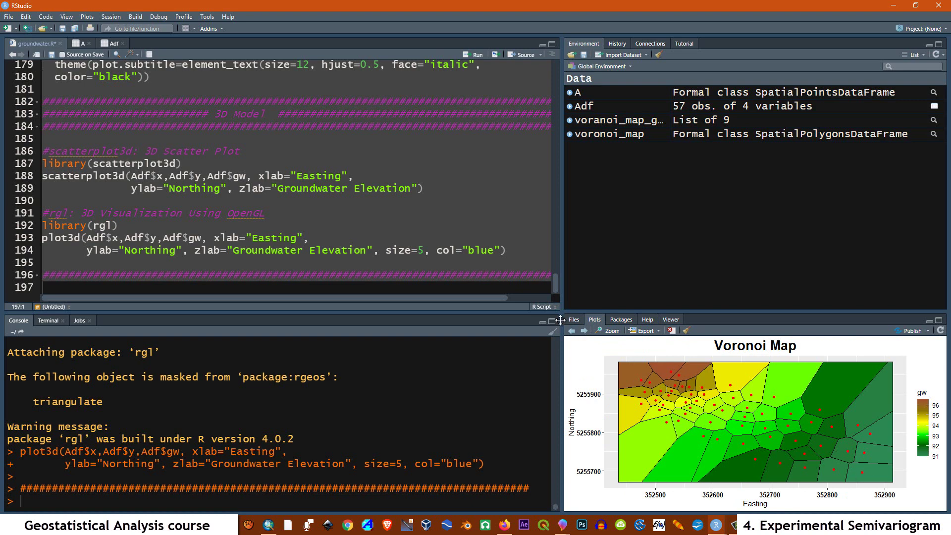
left_click(583, 331)
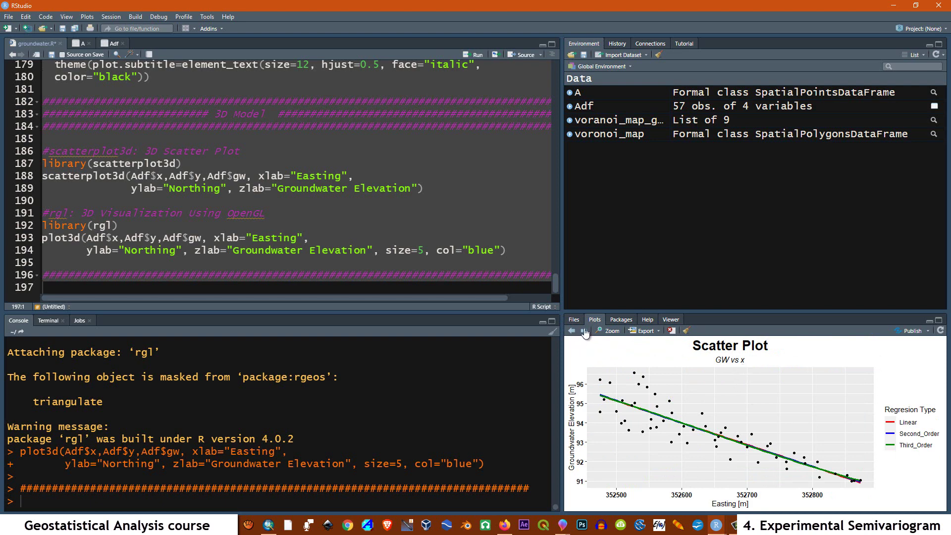
left_click(584, 331)
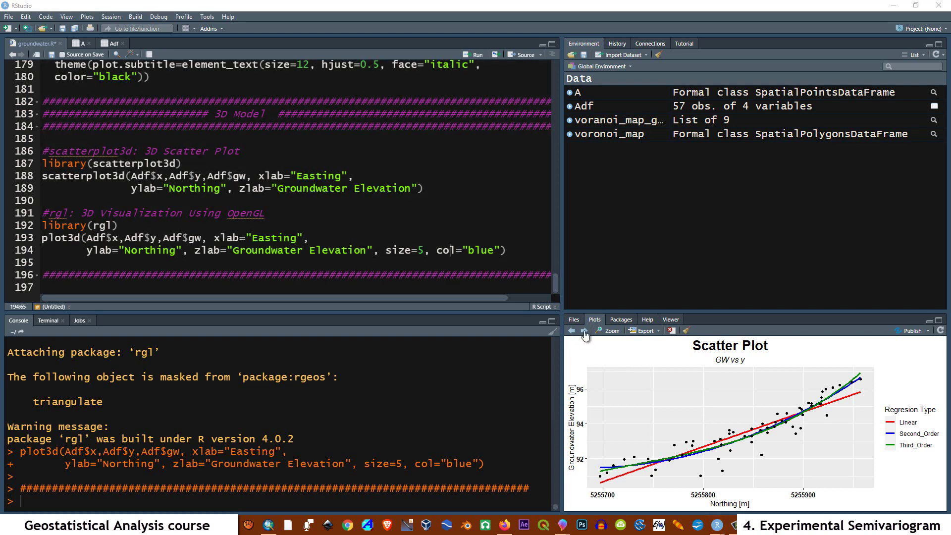
left_click(584, 329)
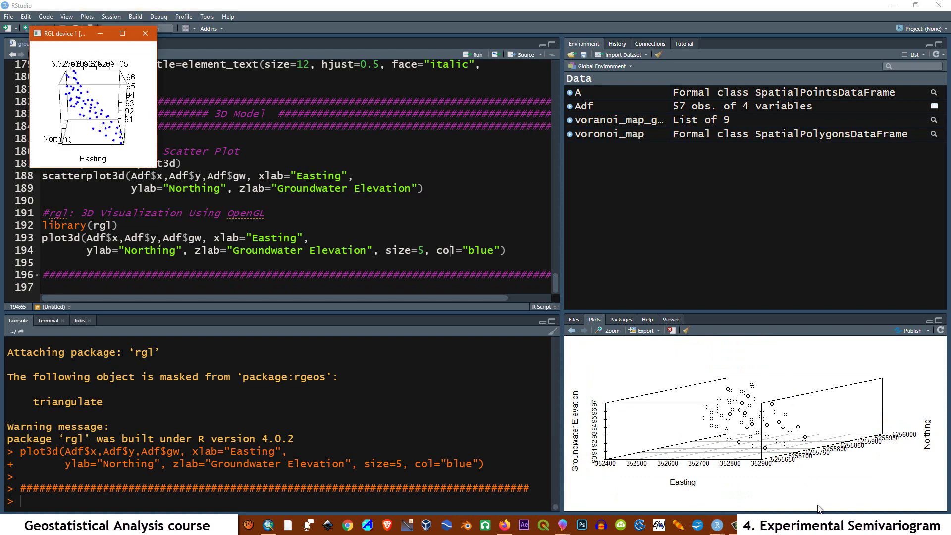
- Rotate the blue 3D scatter plot in the maximized RGL device window to inspect it, and close that window
left_click_drag(69, 37, 349, 145)
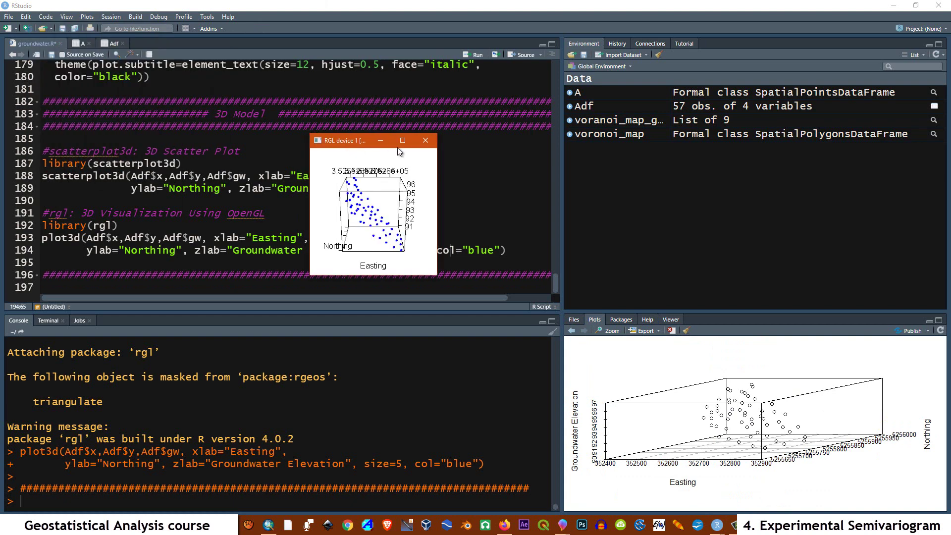
left_click(405, 142)
left_click_drag(486, 276, 579, 159)
left_click_drag(370, 358, 396, 253)
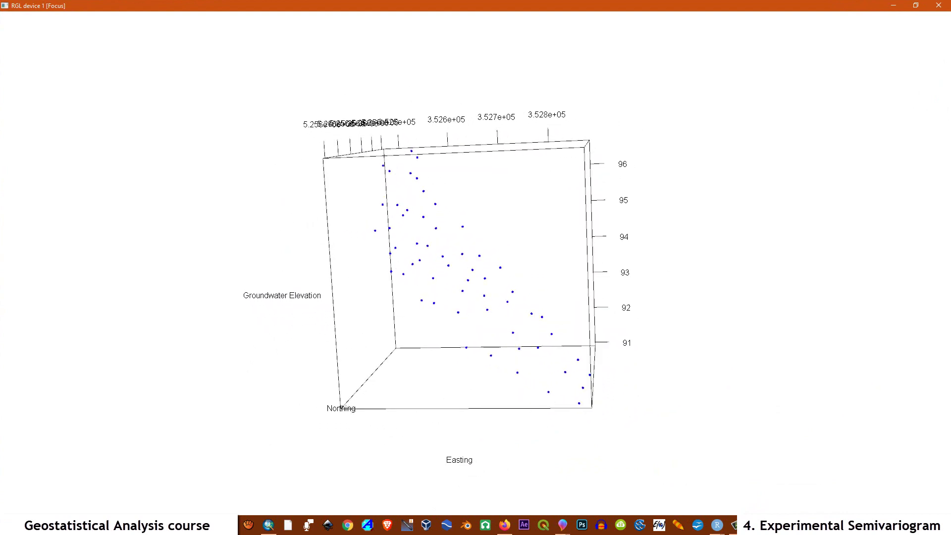
left_click(937, 5)
- Review the console output from the start through the summary statistics, distance quantiles, normality tests and Voronoi section to the last command
scroll(203, 419, "up", 10)
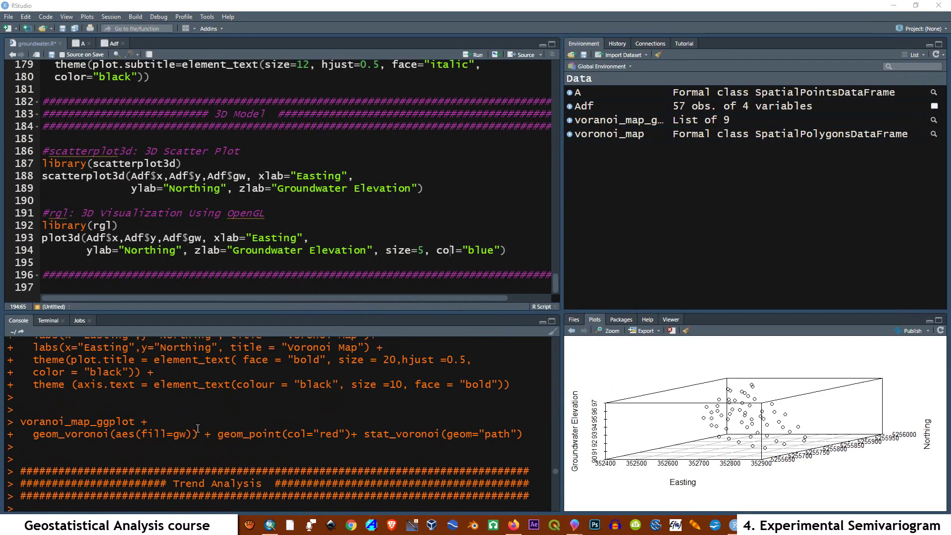
scroll(203, 420, "up", 15)
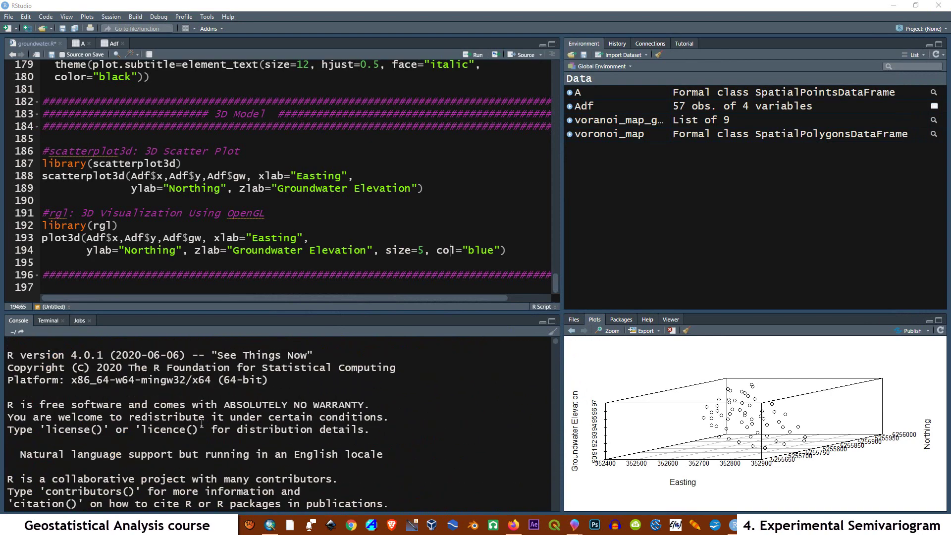
scroll(204, 415, "down", 10)
scroll(204, 414, "down", 5)
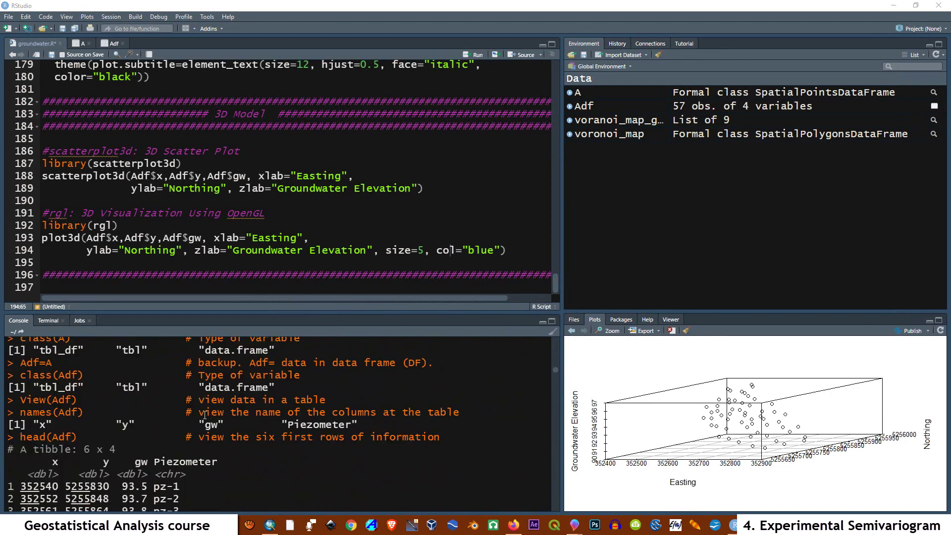
scroll(178, 402, "down", 2)
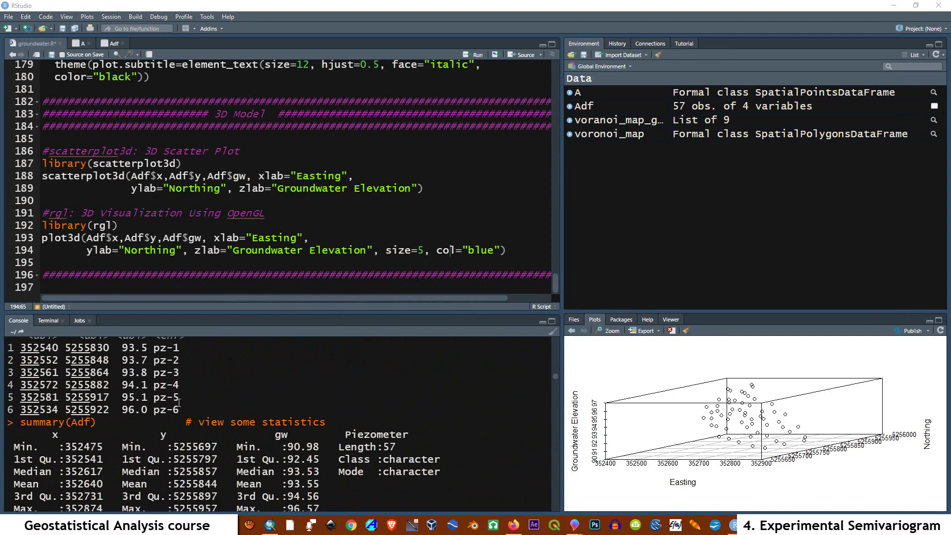
scroll(178, 402, "down", 2)
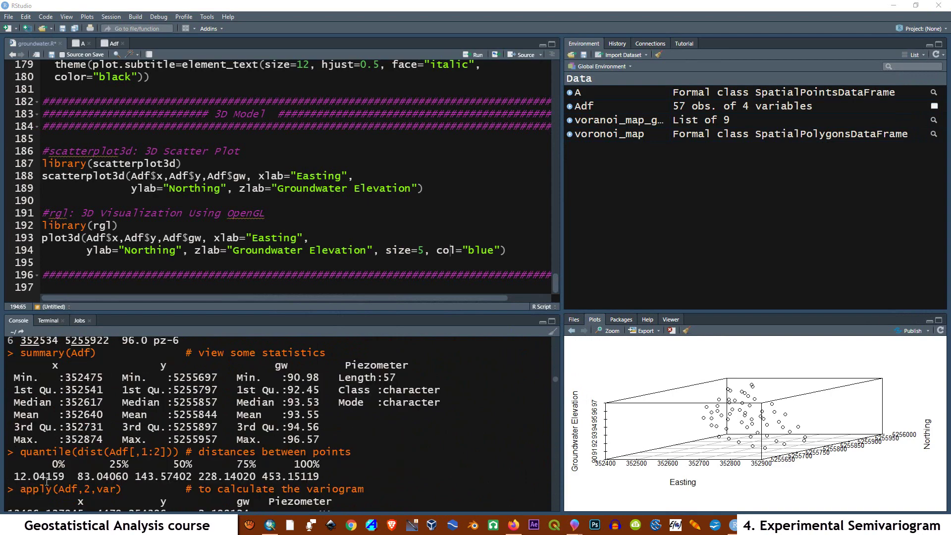
scroll(46, 480, "down", 10)
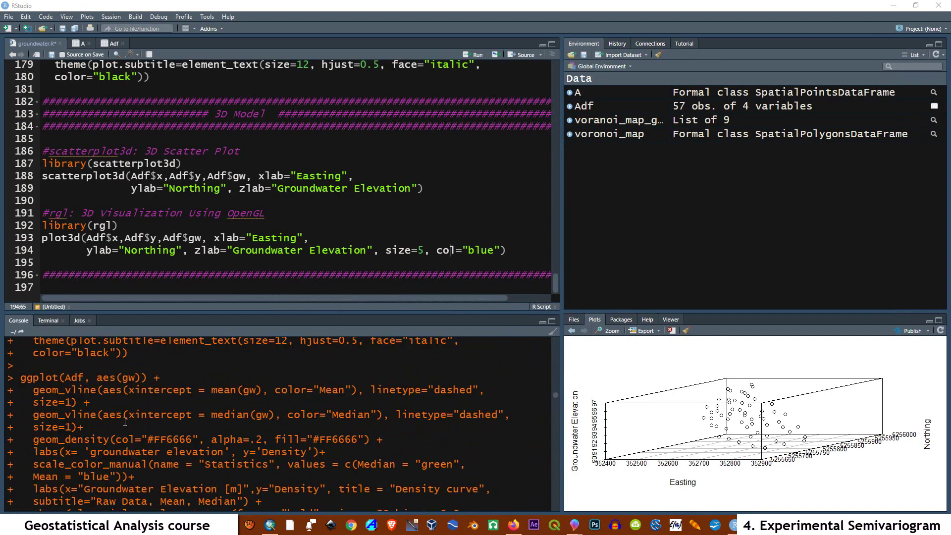
scroll(125, 422, "down", 7)
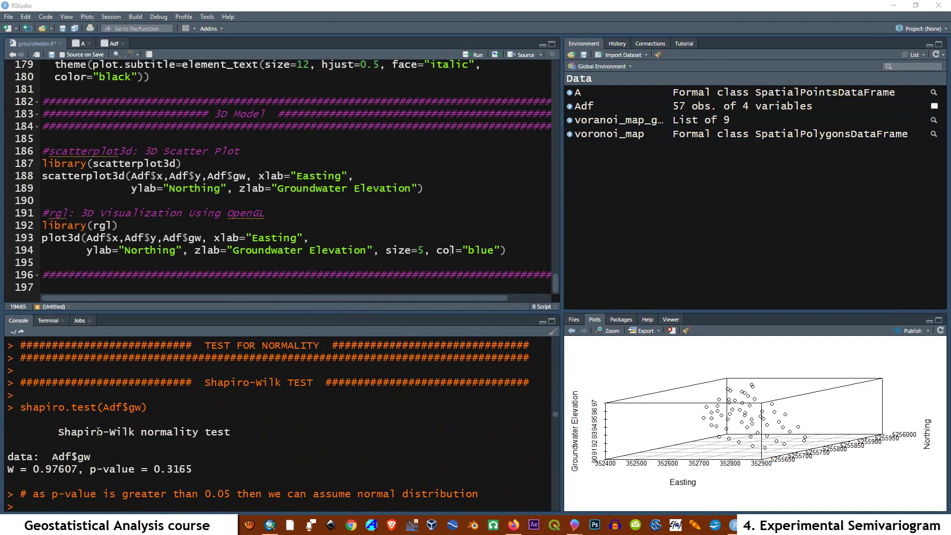
scroll(134, 451, "down", 2)
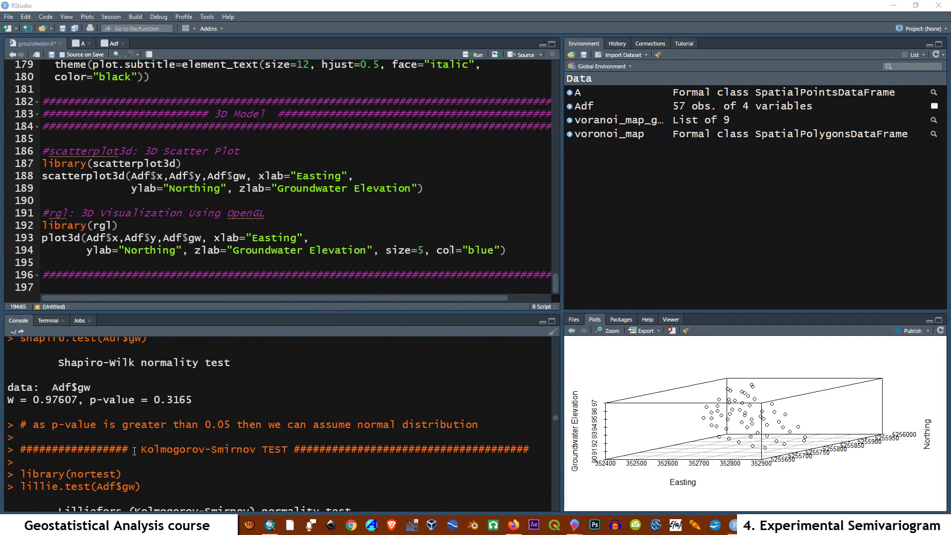
scroll(142, 436, "down", 15)
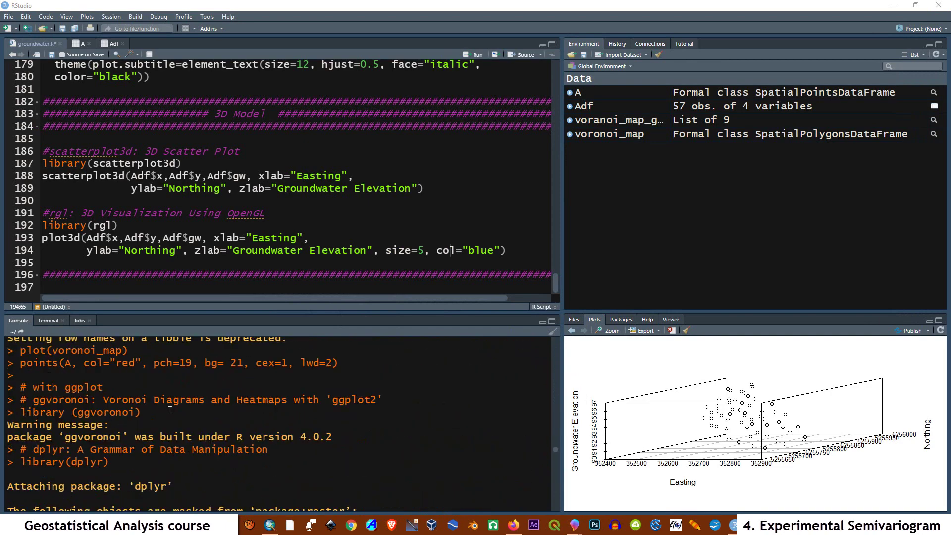
scroll(177, 402, "down", 5)
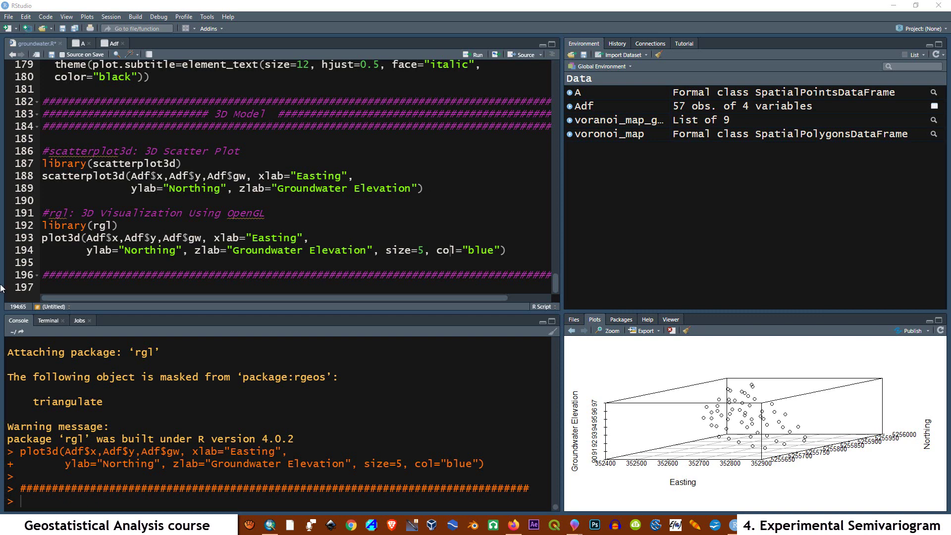
- Replace the separator at line 196 of groundwater.R with the copied Semivariogram Cloud code section and check the pasted lines
left_click_drag(43, 275, 553, 278)
right_click(511, 276)
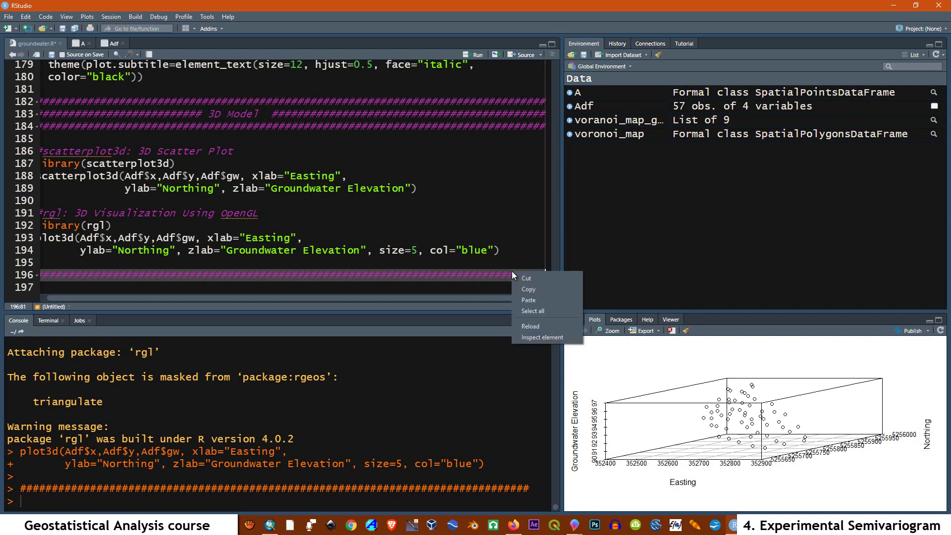
left_click(539, 302)
scroll(146, 238, "up", 1)
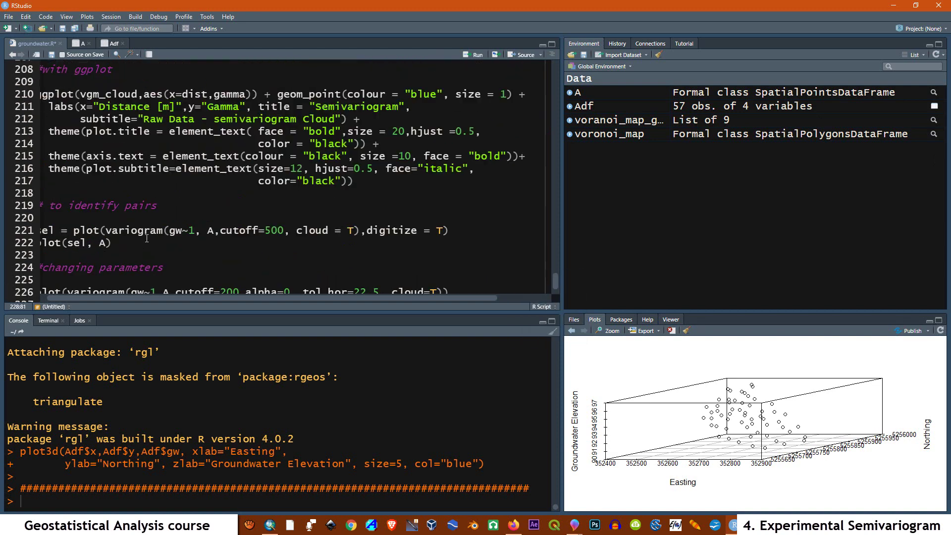
left_click_drag(221, 298, 102, 295)
scroll(125, 239, "up", 5)
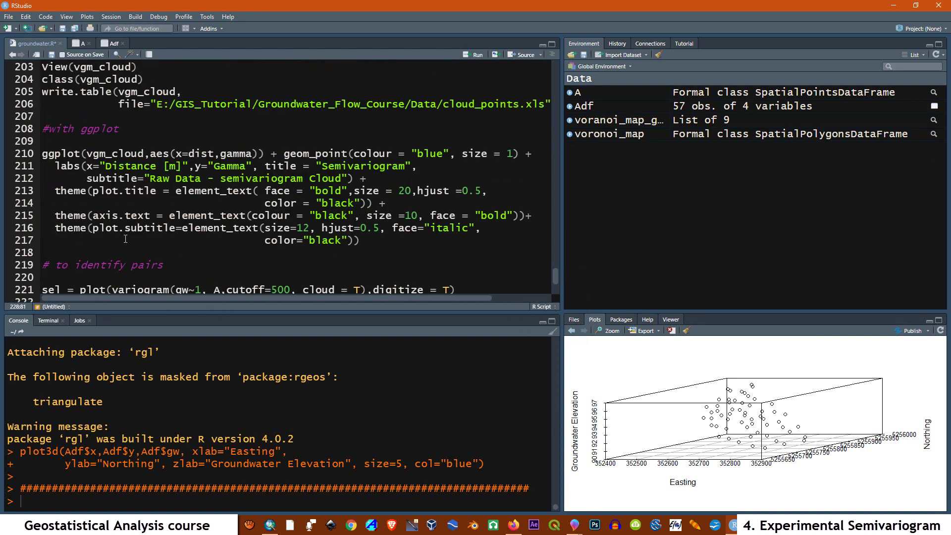
scroll(125, 240, "up", 3)
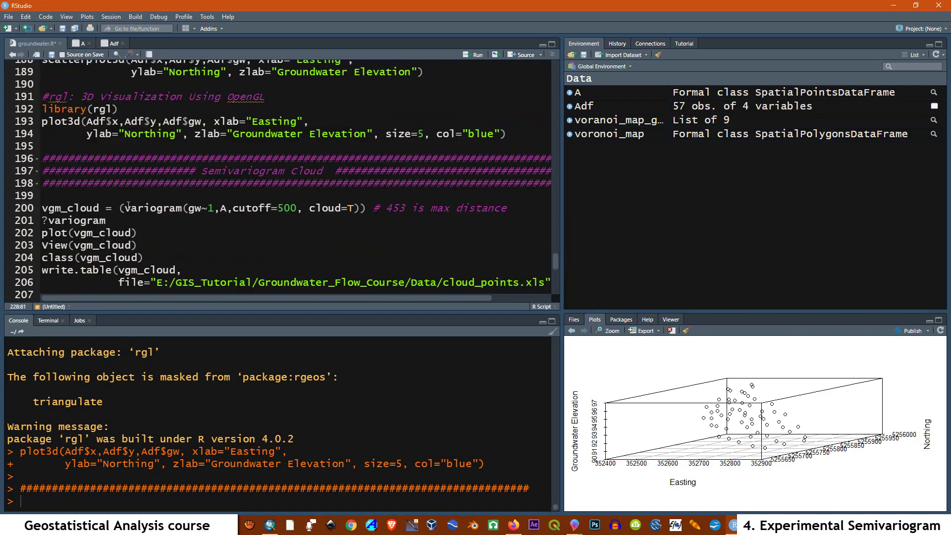
- Run line 200 to compute vgm_cloud as the variogram of gw~1 on A with cutoff=500 and cloud=T
scroll(128, 205, "down", 6)
scroll(129, 205, "down", 3)
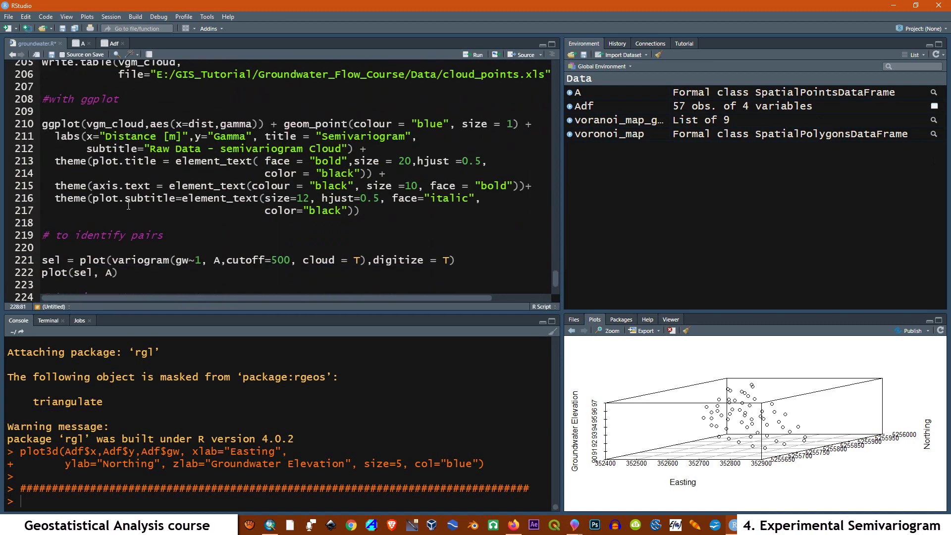
scroll(129, 208, "up", 7)
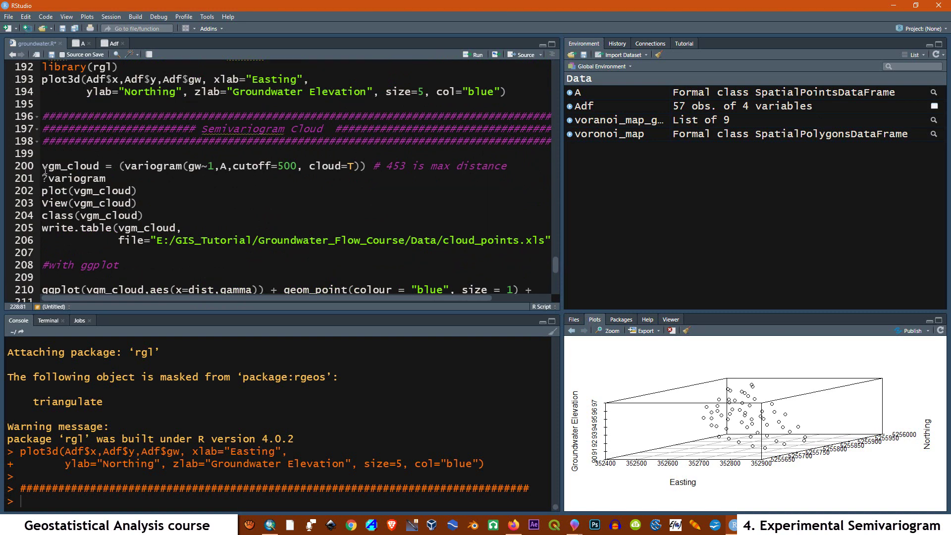
left_click_drag(44, 168, 507, 166)
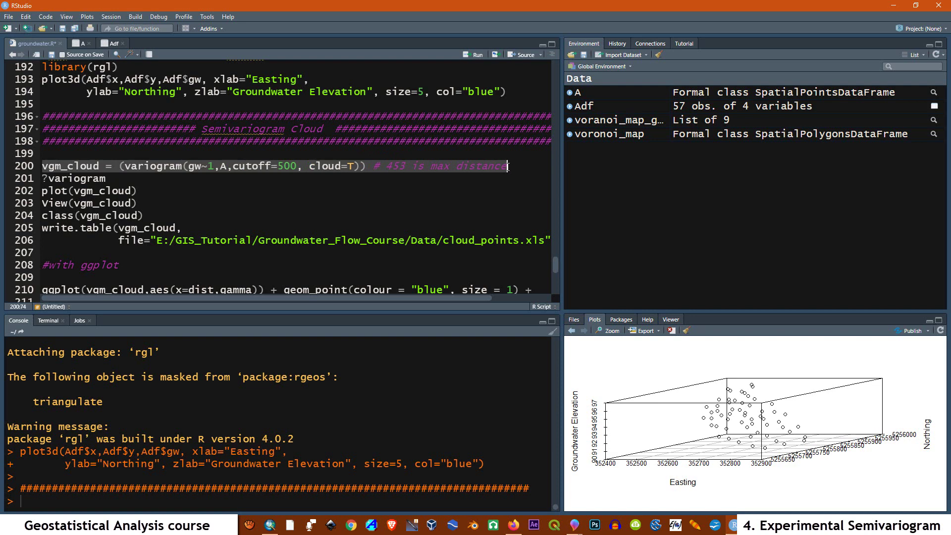
left_click(475, 55)
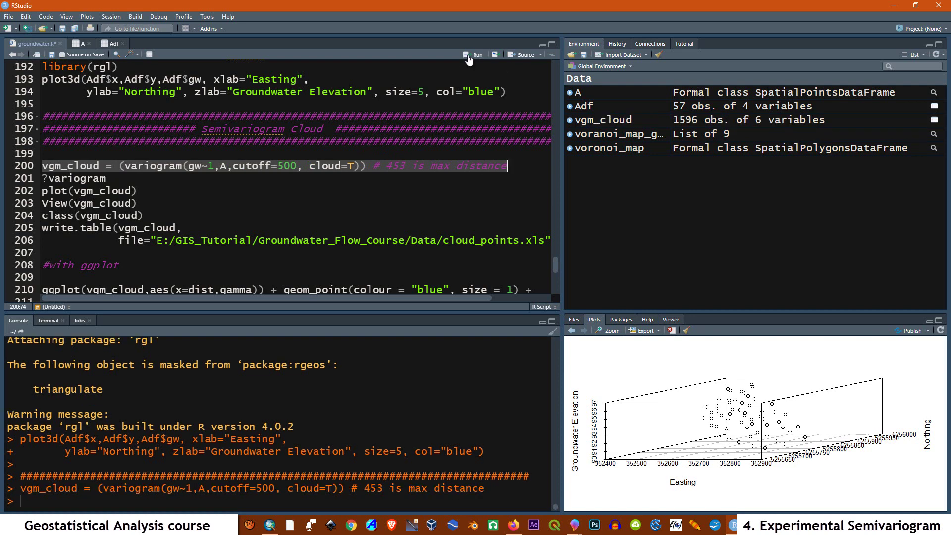
- Run ?variogram to open its help page, and enlarge the help area in width and height for reading
left_click(245, 204)
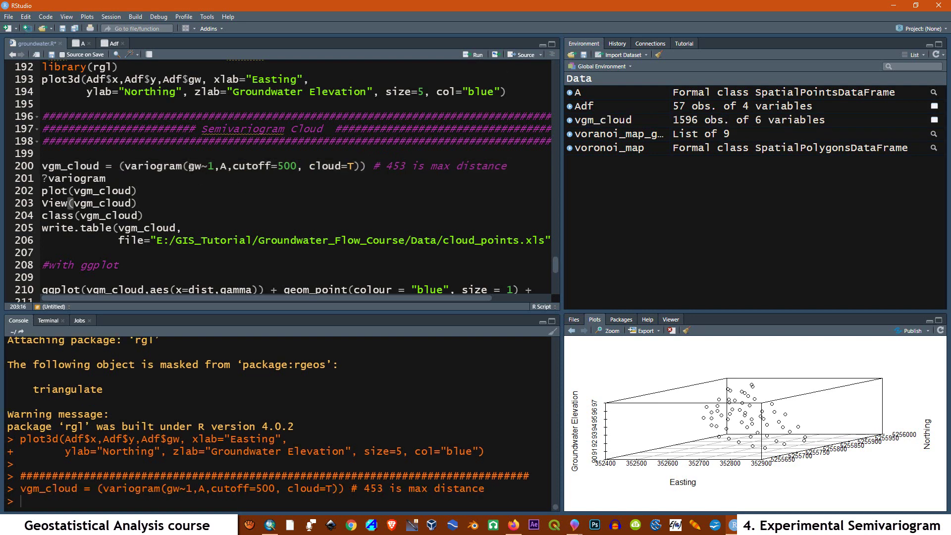
left_click_drag(190, 167, 353, 167)
left_click(293, 179)
left_click_drag(181, 167, 126, 168)
left_click(108, 190)
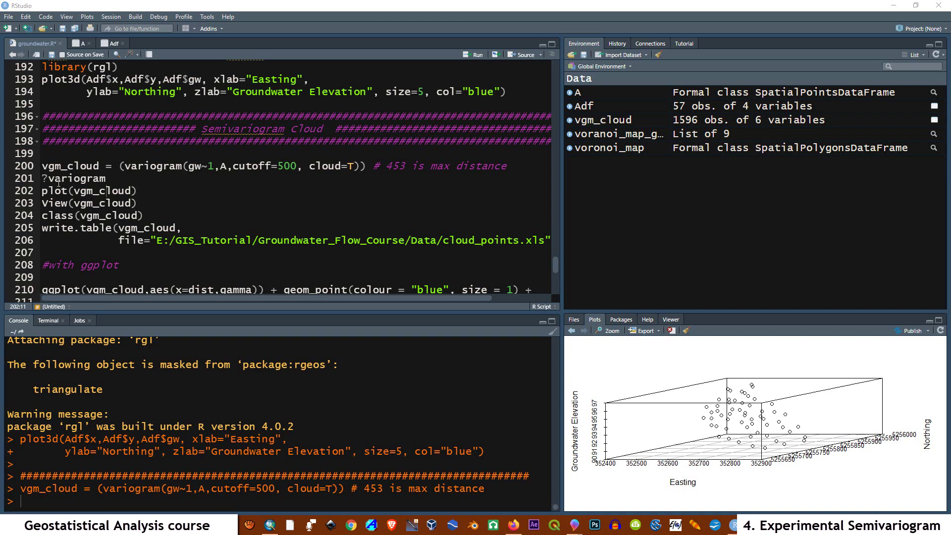
left_click(111, 179)
left_click(471, 56)
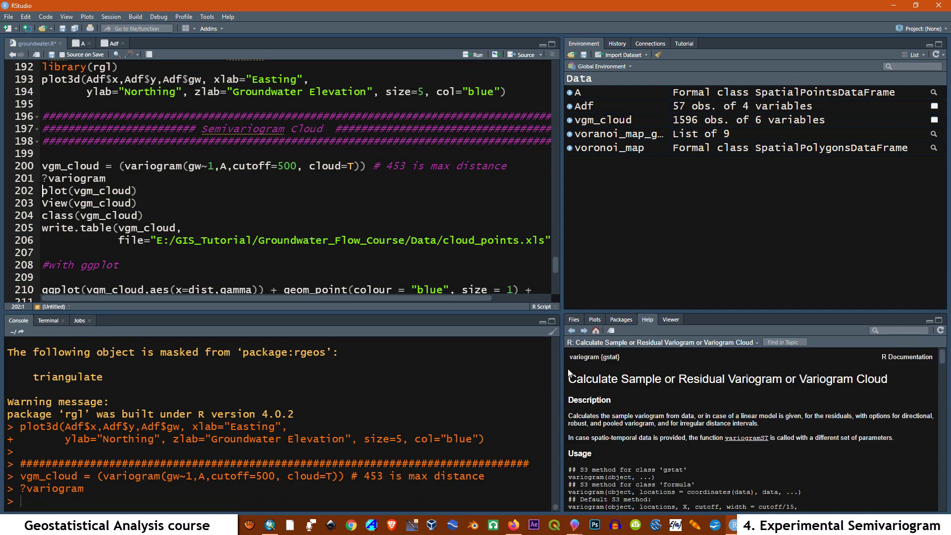
left_click_drag(562, 368, 509, 360)
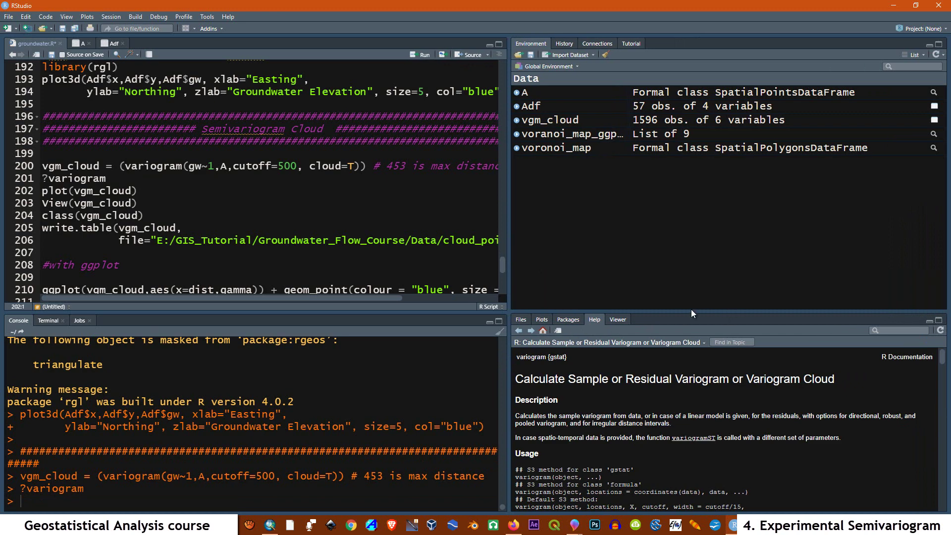
left_click_drag(695, 314, 717, 132)
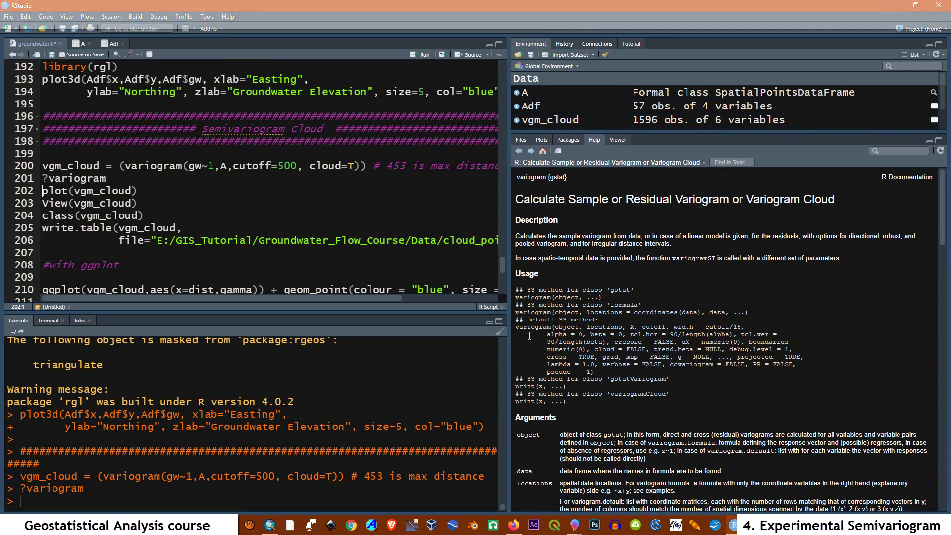
- Examine the variogram help page's usage and arguments, comparing object, data and cutoff with the values in the vgm_cloud line
left_click_drag(515, 327, 692, 373)
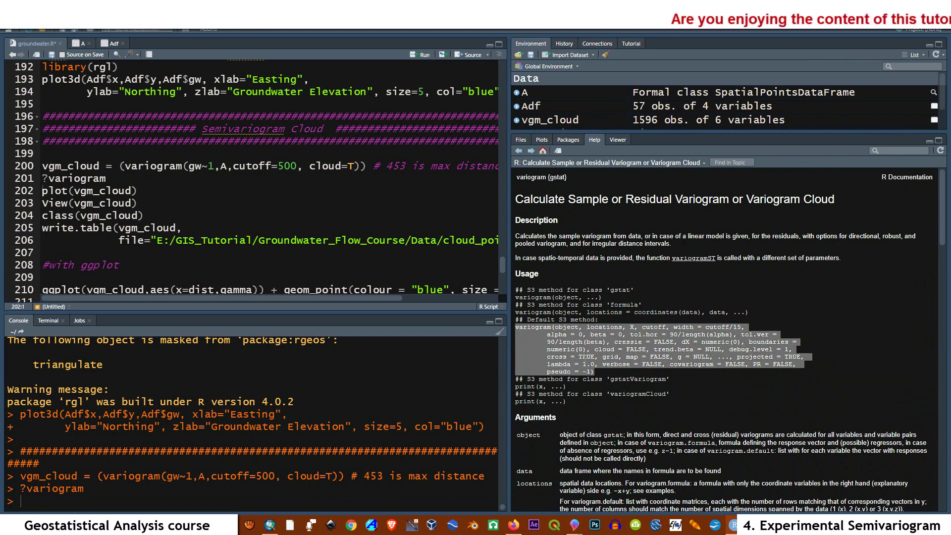
scroll(602, 430, "down", 3)
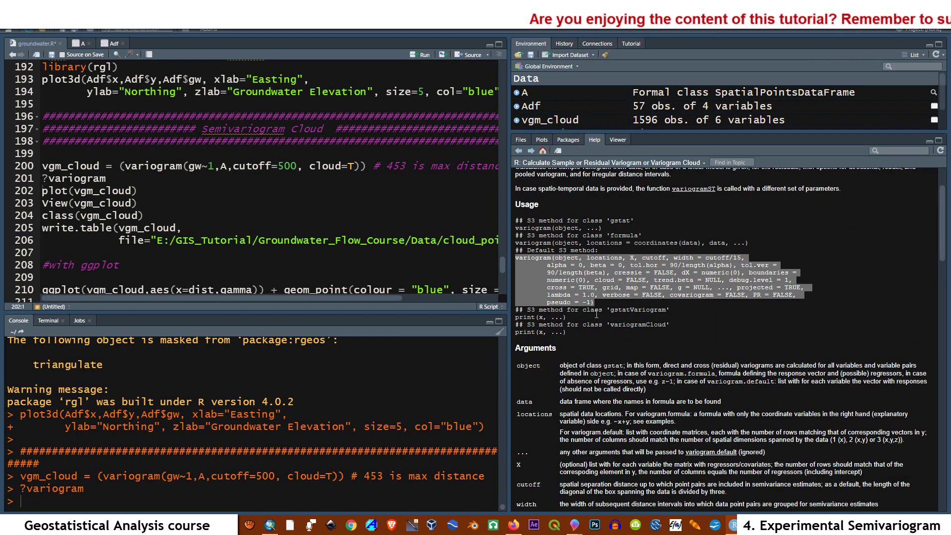
left_click(727, 272)
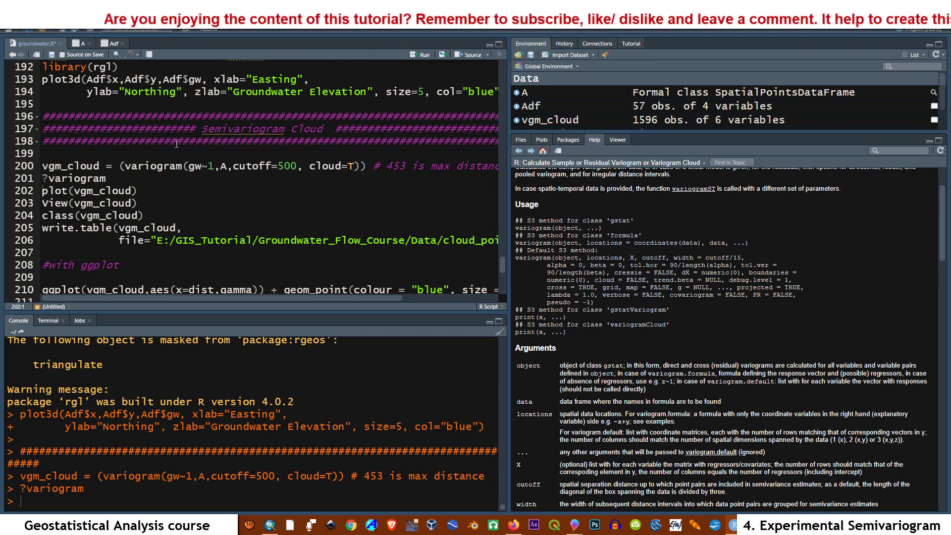
left_click_drag(214, 167, 188, 166)
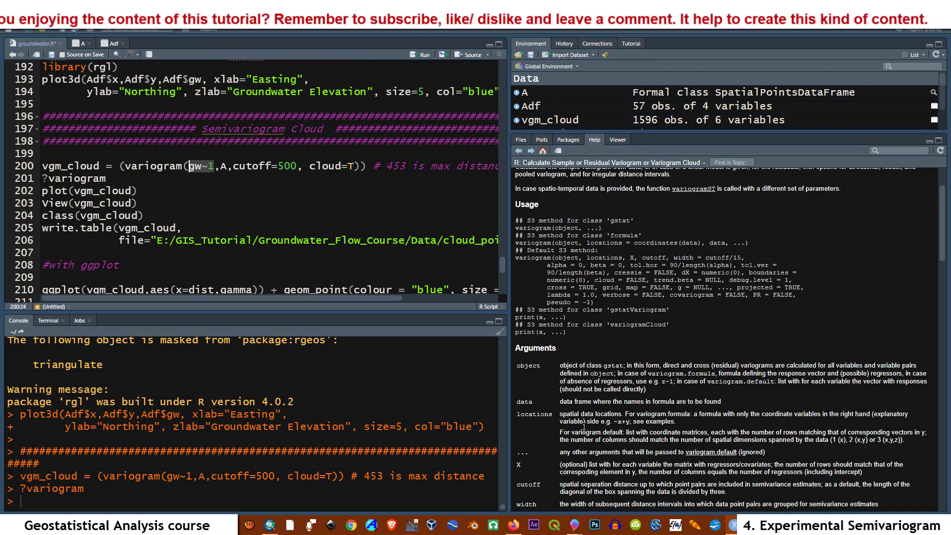
left_click_drag(541, 369, 509, 369)
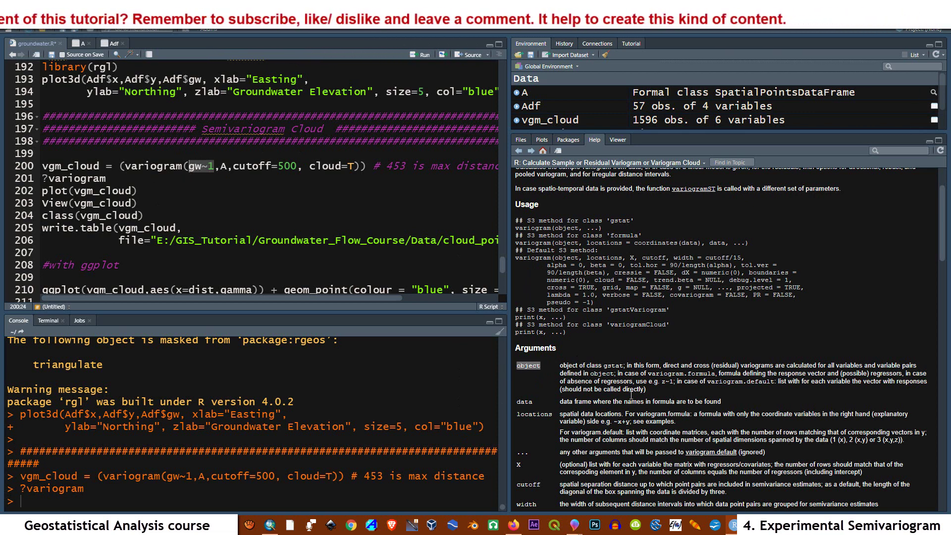
left_click(221, 166)
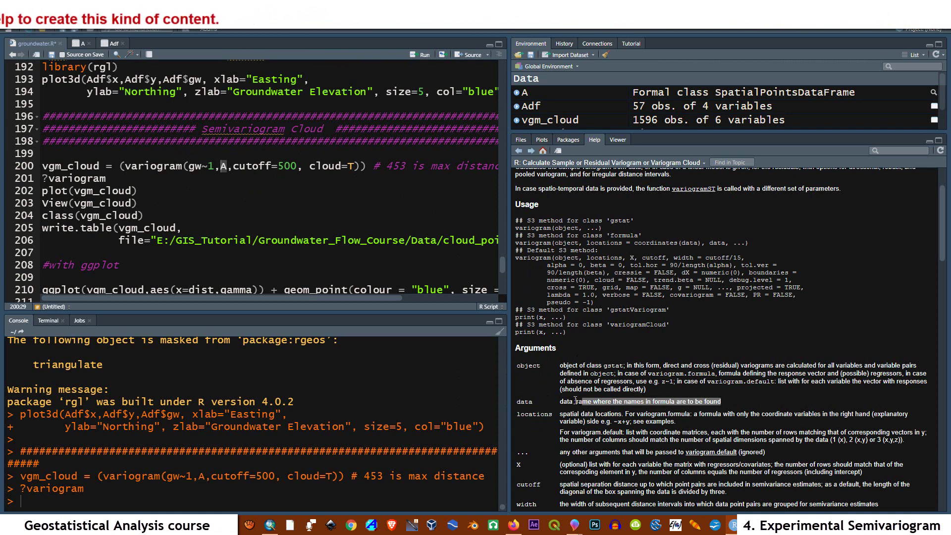
left_click_drag(726, 401, 514, 366)
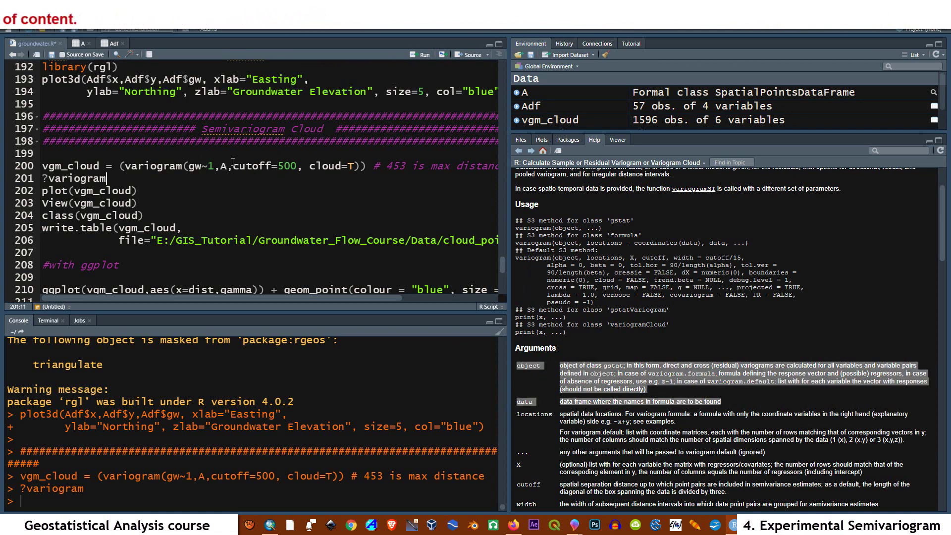
left_click_drag(235, 168, 297, 167)
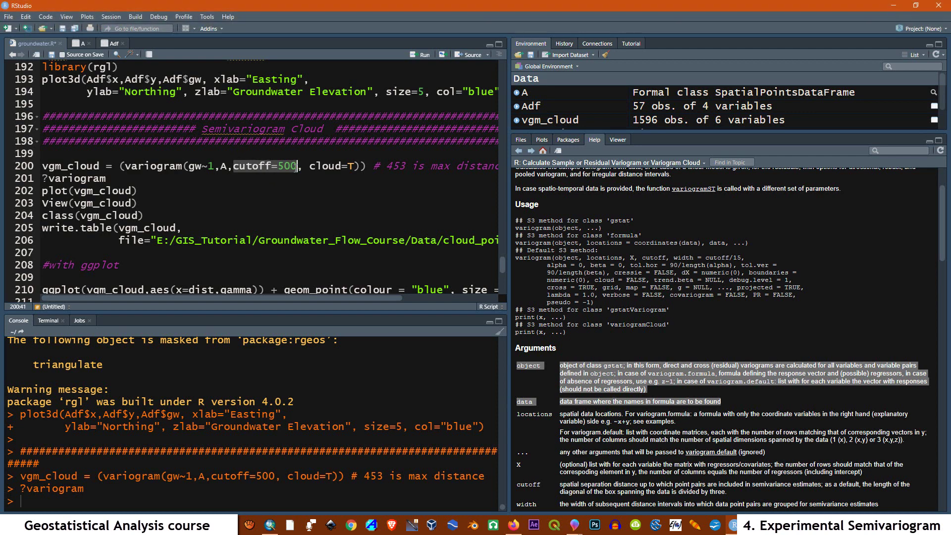
left_click(618, 448)
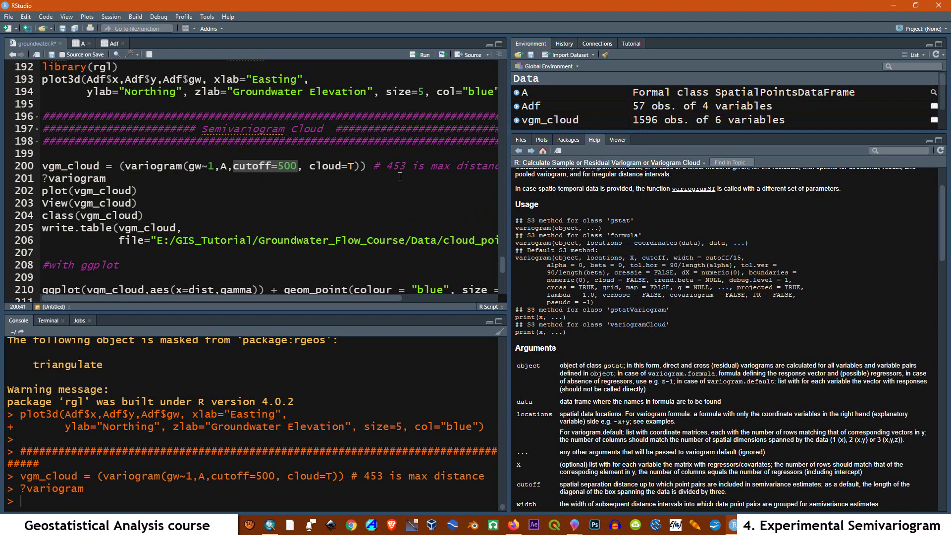
left_click_drag(386, 165, 406, 167)
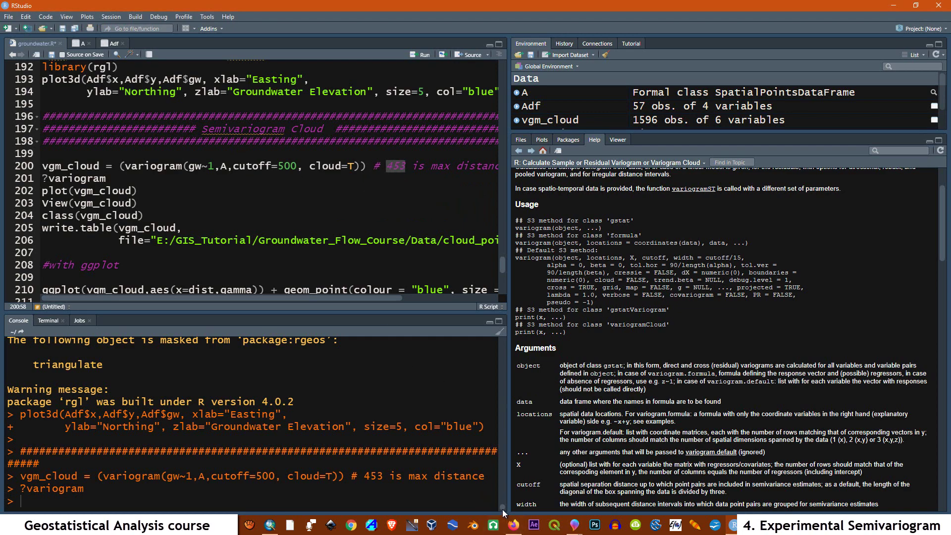
- Find the quantile(dist(Adf[,1:2])) output in the console history and check the maximum distance between points
left_click_drag(503, 504, 500, 334)
scroll(244, 415, "down", 10)
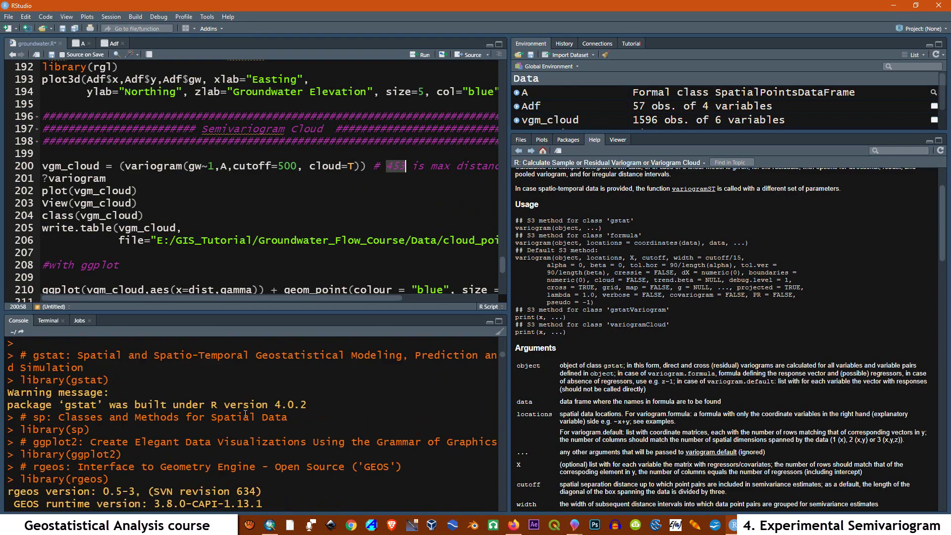
scroll(244, 415, "down", 6)
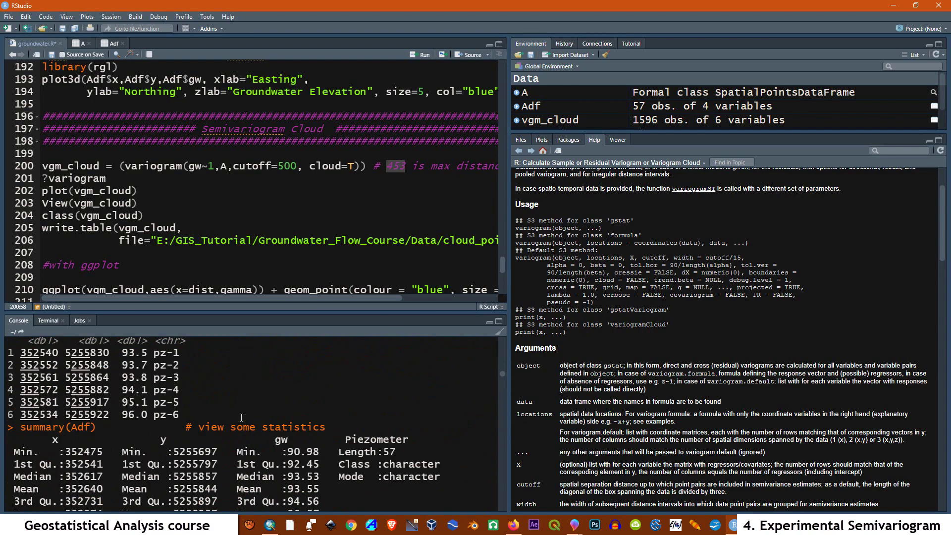
scroll(241, 417, "down", 6)
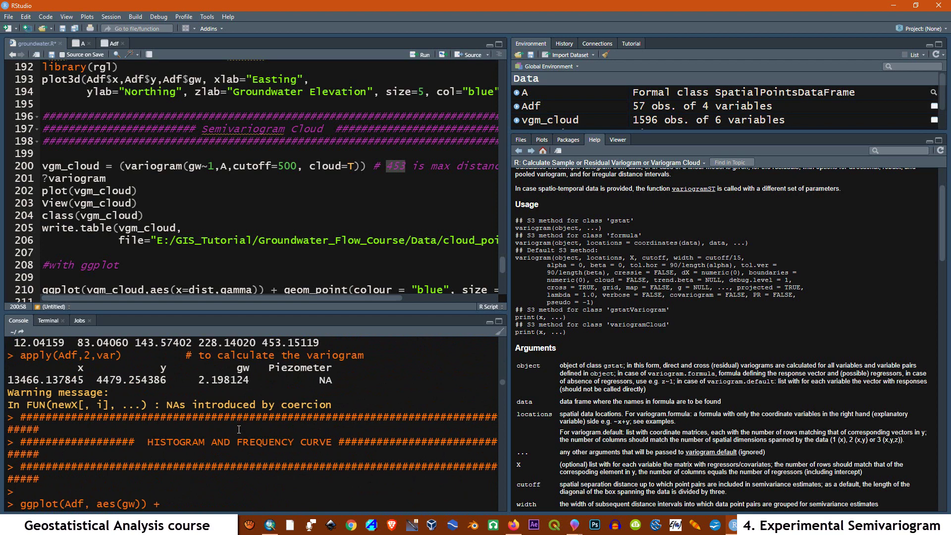
scroll(255, 430, "up", 2)
left_click_drag(263, 411, 320, 411)
left_click_drag(20, 387, 180, 389)
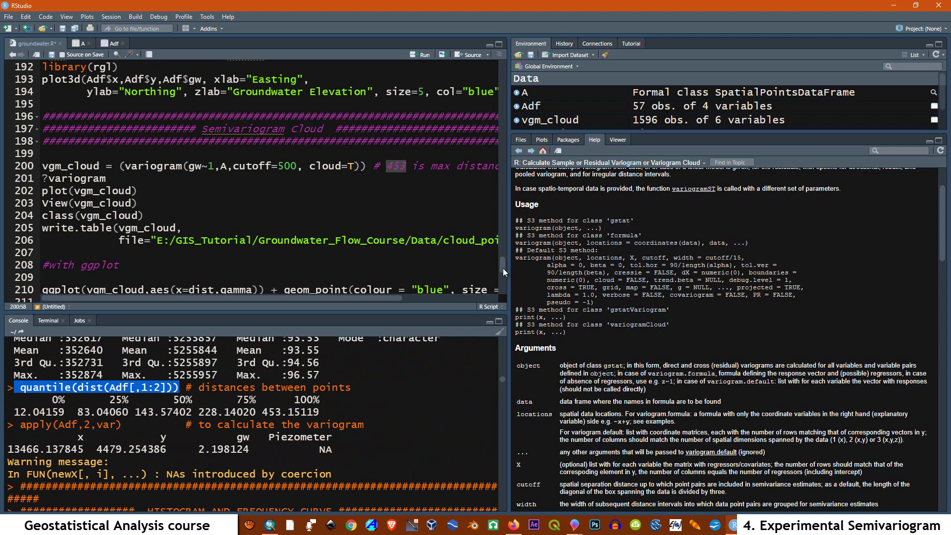
- Locate the quantile(dist(Adf[,1:2])) command at line 29 of groundwater.R, and return to the Semivariogram Cloud section
left_click_drag(503, 268, 497, 61)
scroll(141, 208, "down", 2)
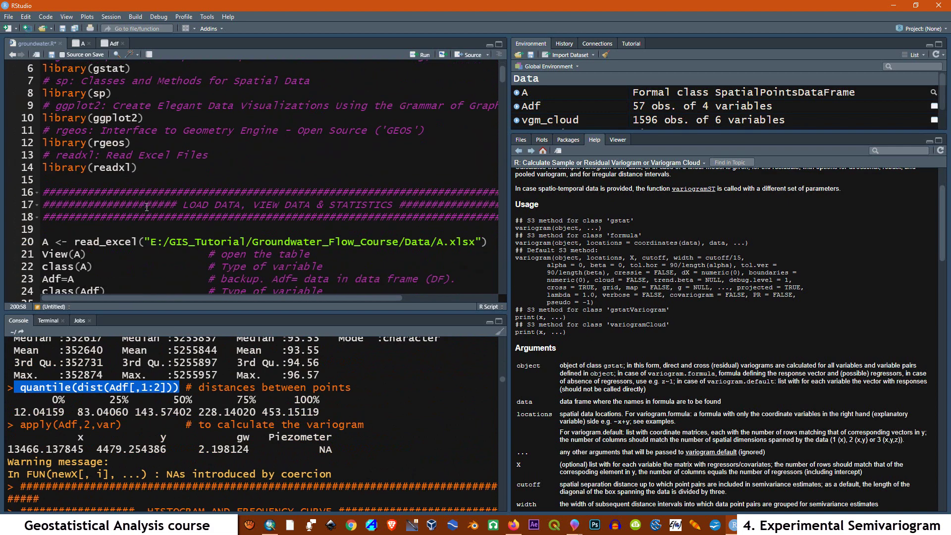
scroll(193, 210, "down", 4)
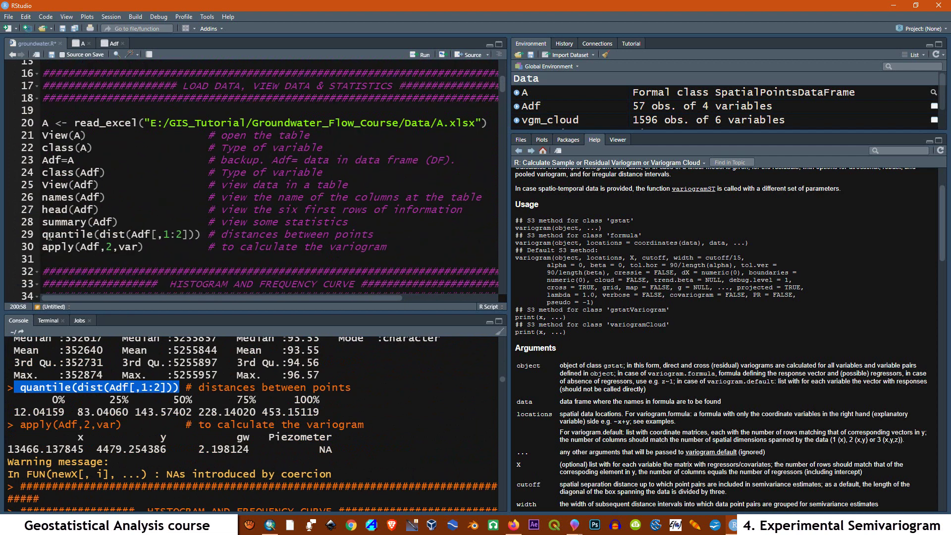
left_click_drag(39, 236, 386, 232)
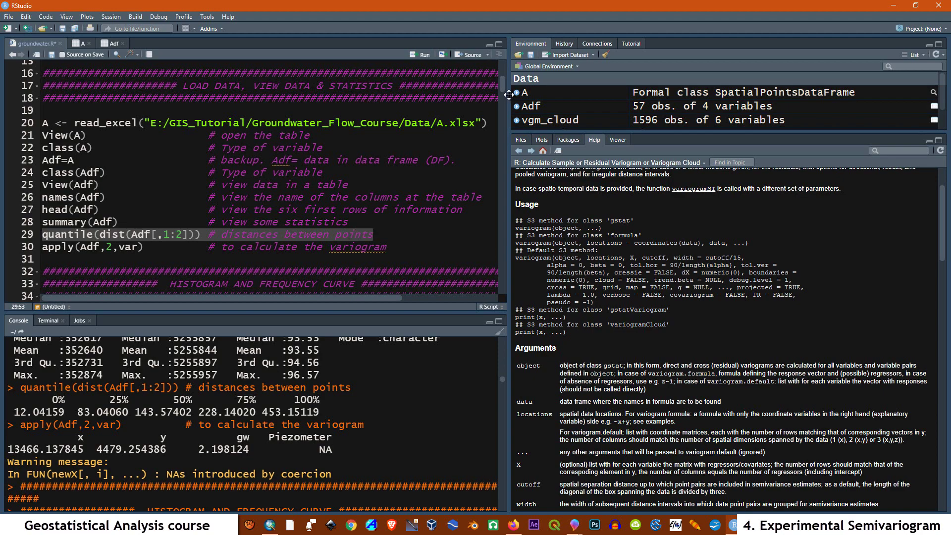
left_click_drag(502, 84, 498, 158)
mouse_move(498, 256)
left_mouse_down()
mouse_move(500, 278)
mouse_move(500, 266)
left_mouse_up()
left_click(138, 188)
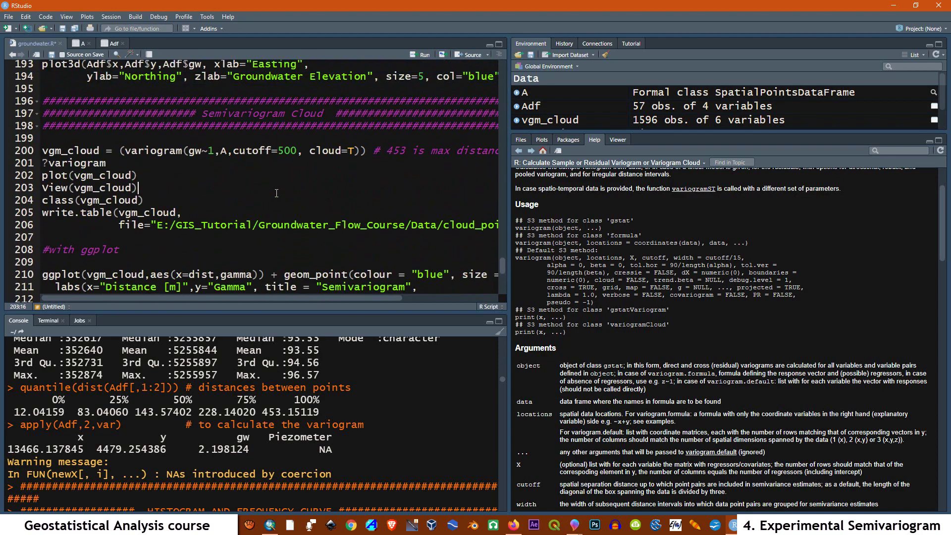
- Look up the cloud argument in the variogram help page and compare it with cloud=T in the vgm_cloud line
left_click_drag(310, 150, 355, 148)
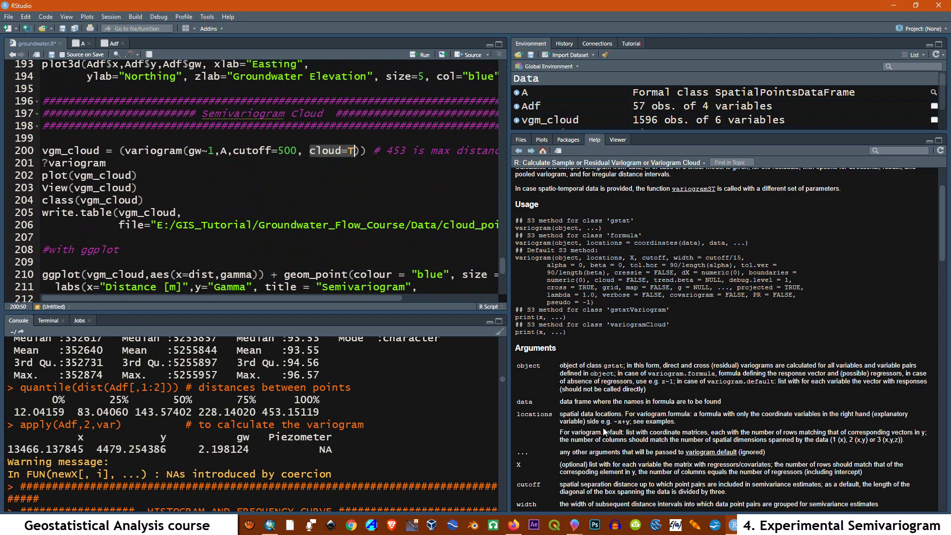
scroll(602, 427, "down", 5)
scroll(603, 426, "down", 5)
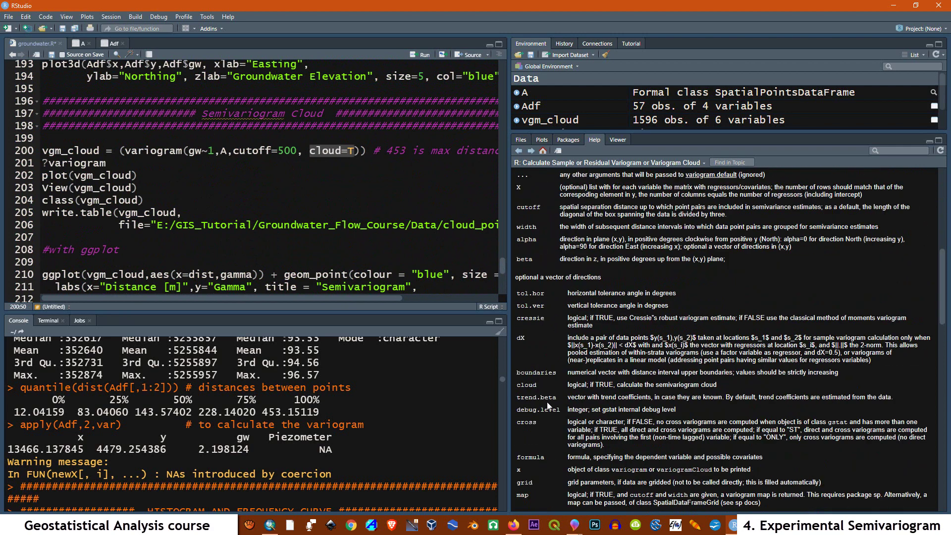
left_click_drag(516, 385, 725, 389)
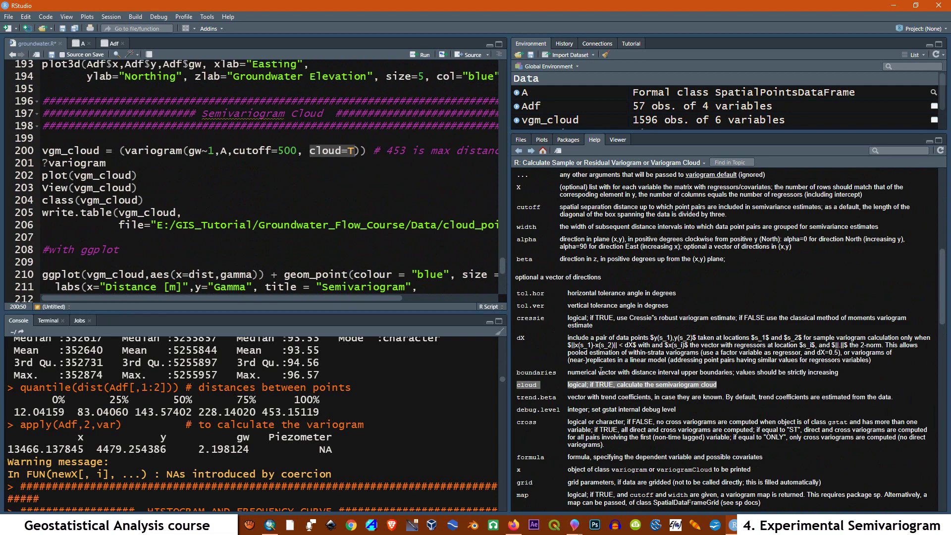
scroll(599, 371, "up", 10)
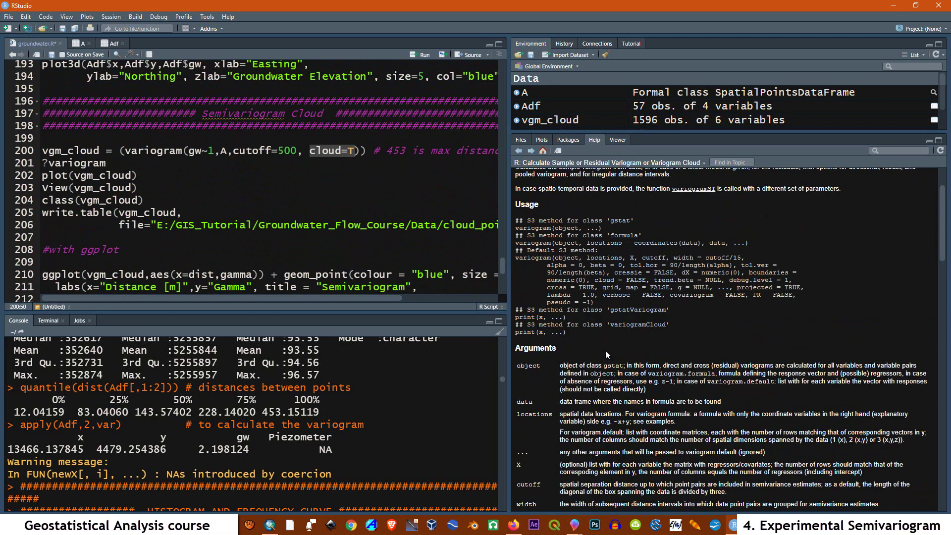
scroll(605, 349, "down", 5)
scroll(591, 405, "down", 5)
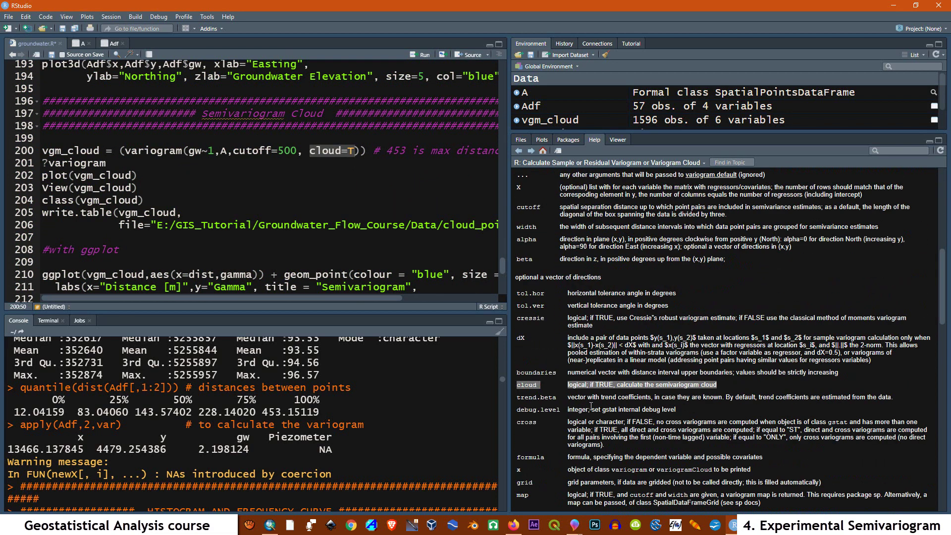
- Run line 202, plot(vgm_cloud), to plot the semivariogram cloud, and reduce the plot area's height to show more of the environment list
left_click(196, 169)
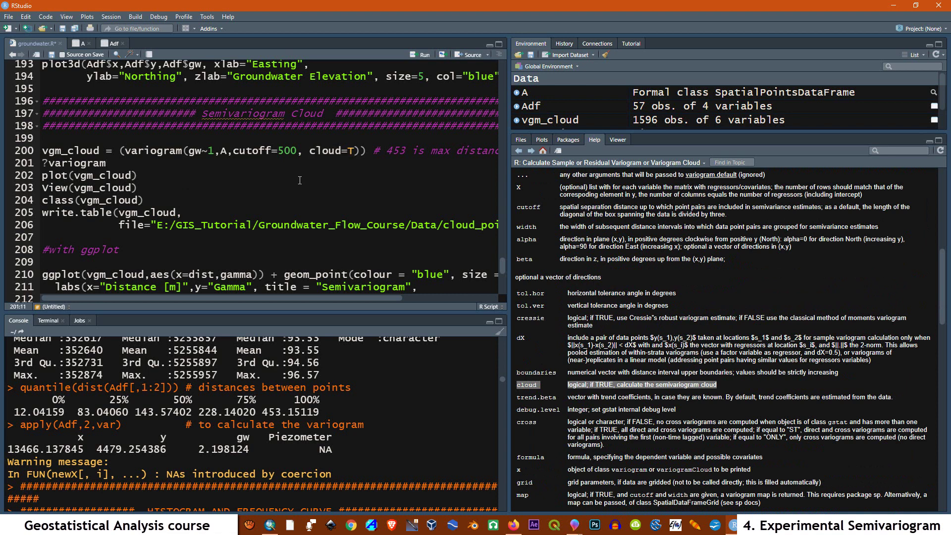
left_click(141, 175)
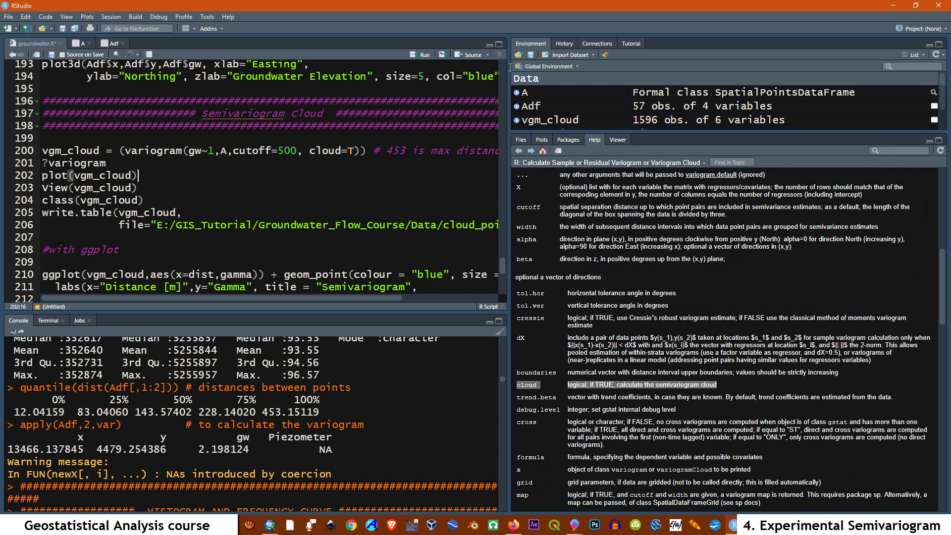
left_click(418, 56)
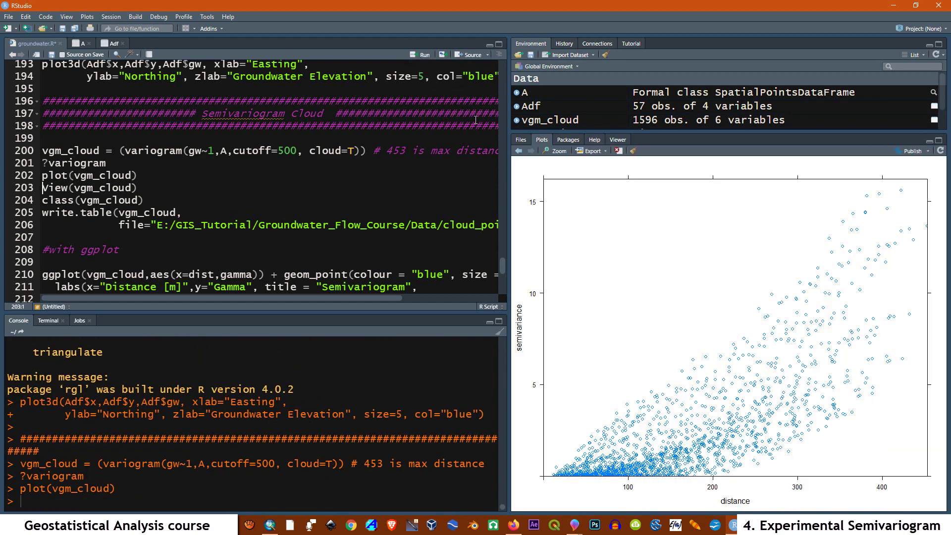
left_click_drag(674, 141, 673, 269)
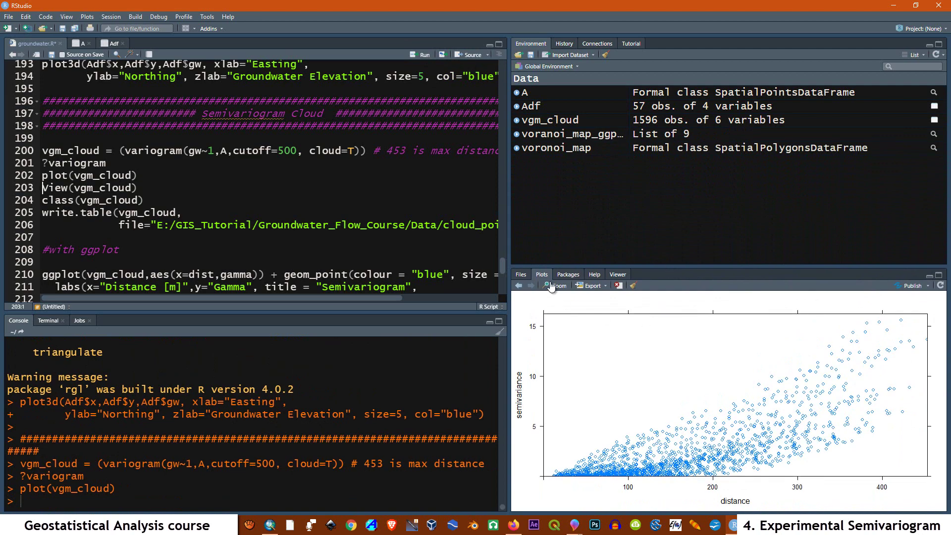
- Enlarge the semivariogram cloud plot in its own window, compare it with the Semivariogram/Covariance Cloud in ArcMap, and close the enlarged plot
left_click(556, 286)
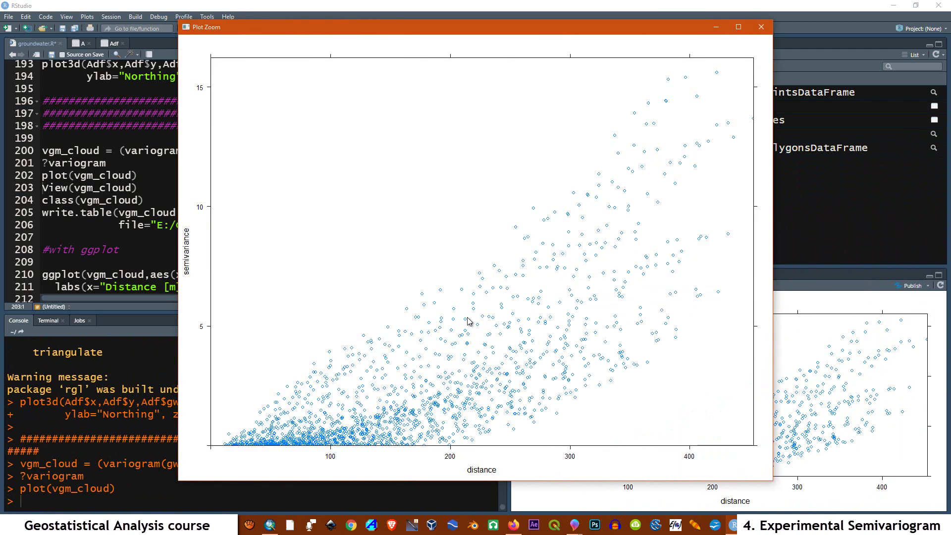
left_click(267, 526)
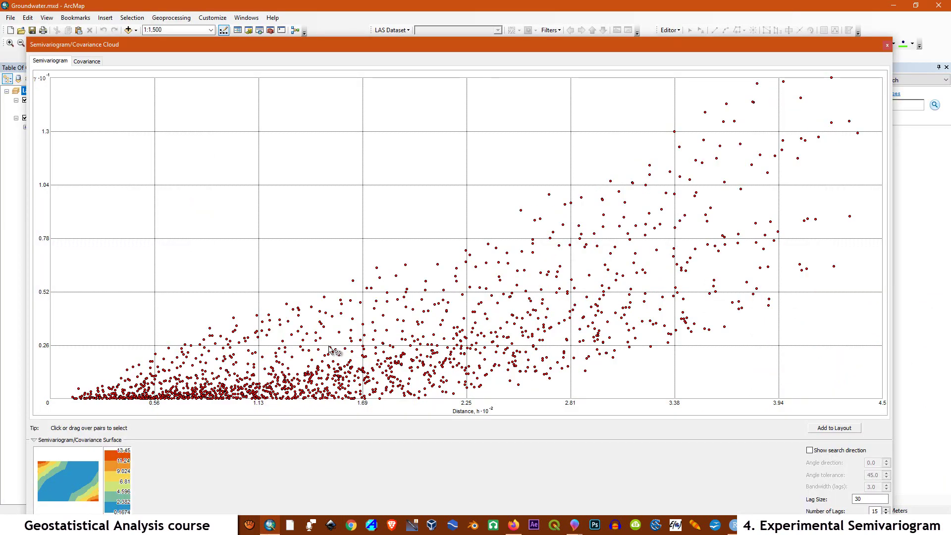
left_click(733, 527)
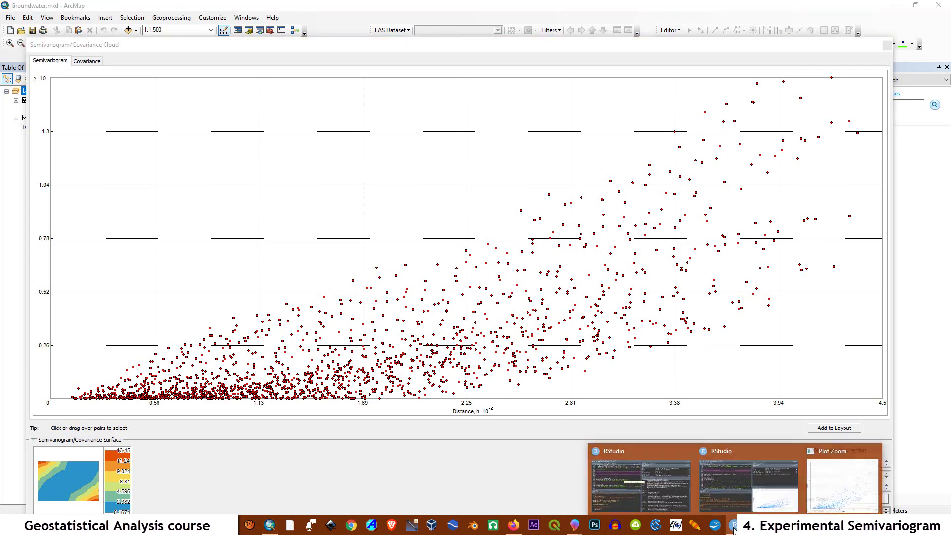
left_click(744, 446)
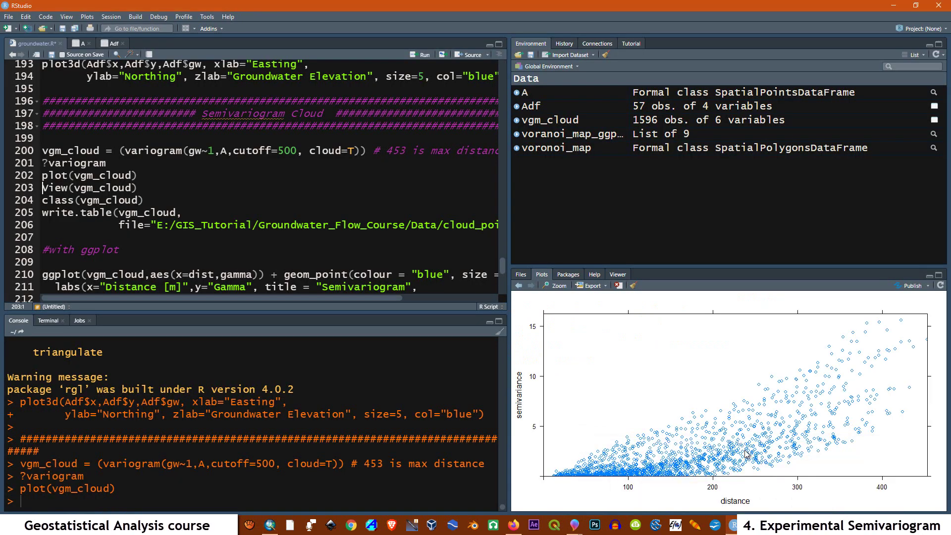
mouse_move(734, 526)
left_click(826, 456)
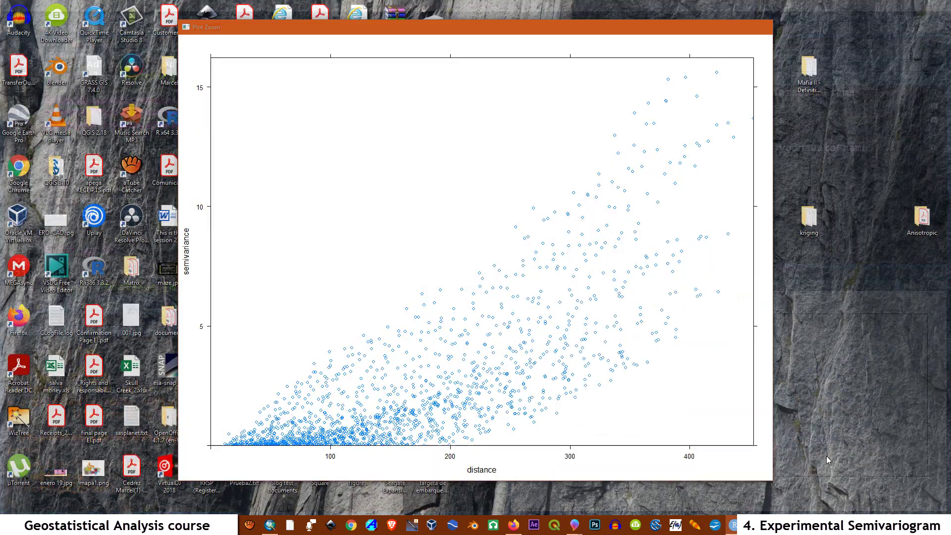
left_click(764, 27)
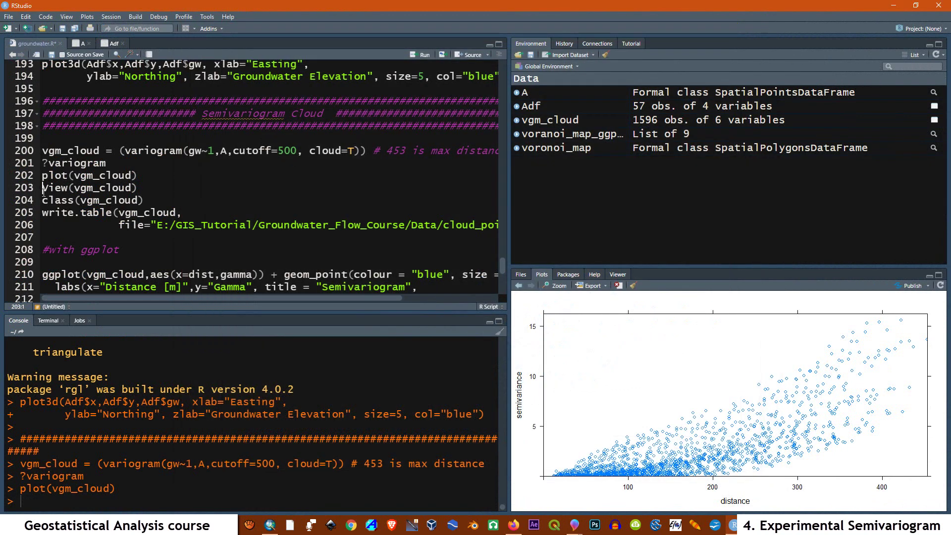
- Expand the vgm_cloud object in the environment to inspect its variables, and collapse it again
left_click(140, 188)
left_click_drag(111, 150, 42, 146)
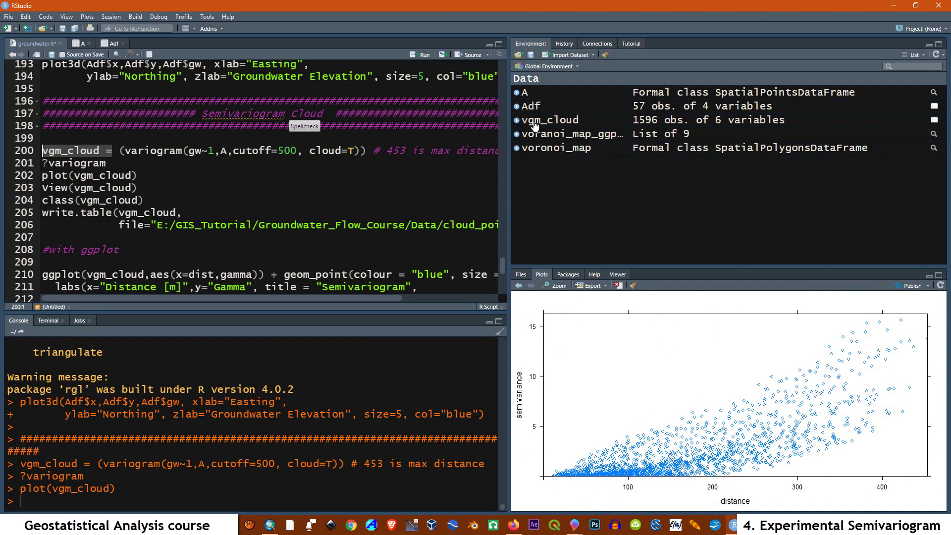
left_click(516, 120)
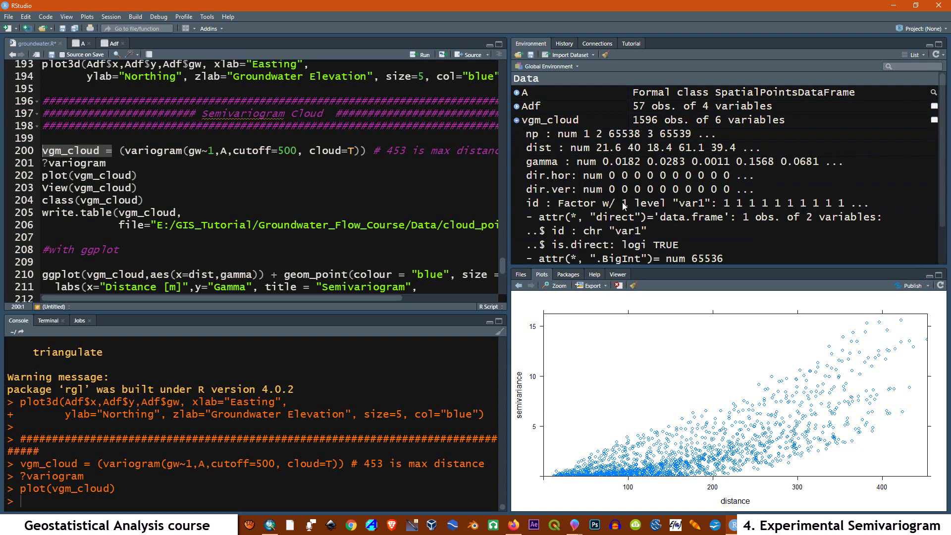
left_click(516, 120)
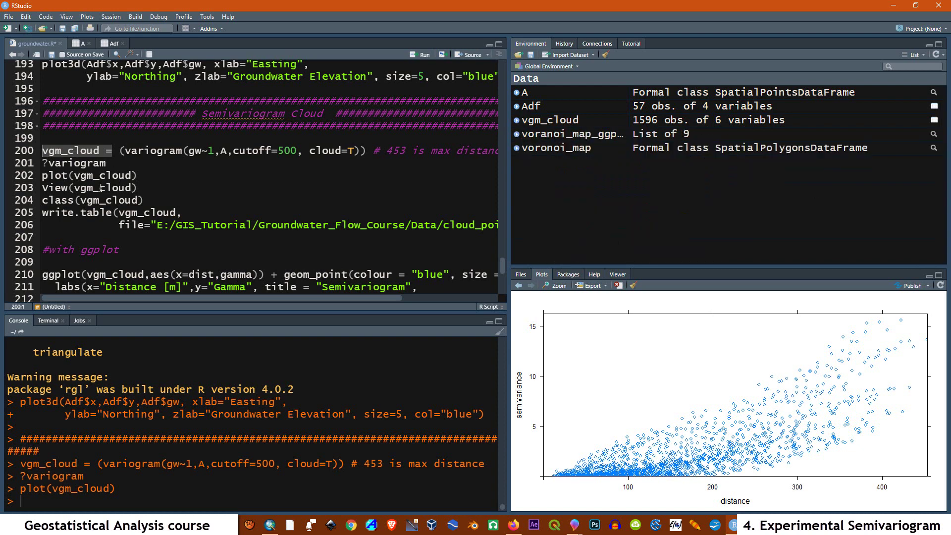
- Run line 203, View(vgm_cloud), to open the semivariogram cloud data as a table
left_click(68, 190)
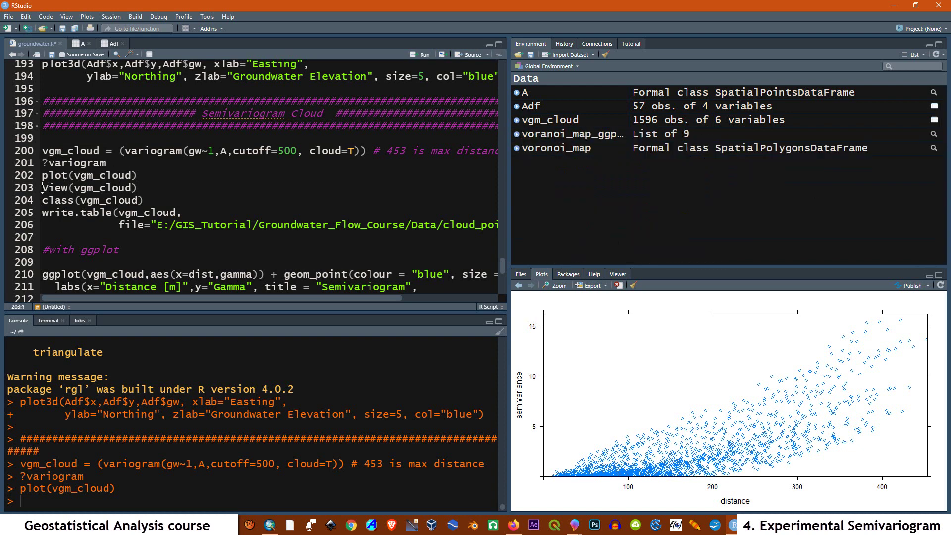
left_click_drag(42, 188, 68, 188)
left_click_drag(138, 188, 42, 188)
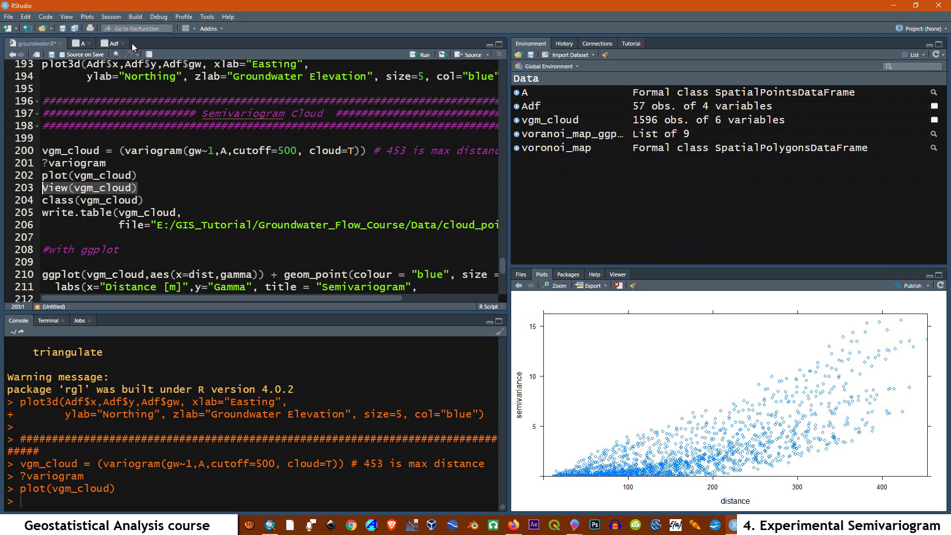
left_click(419, 54)
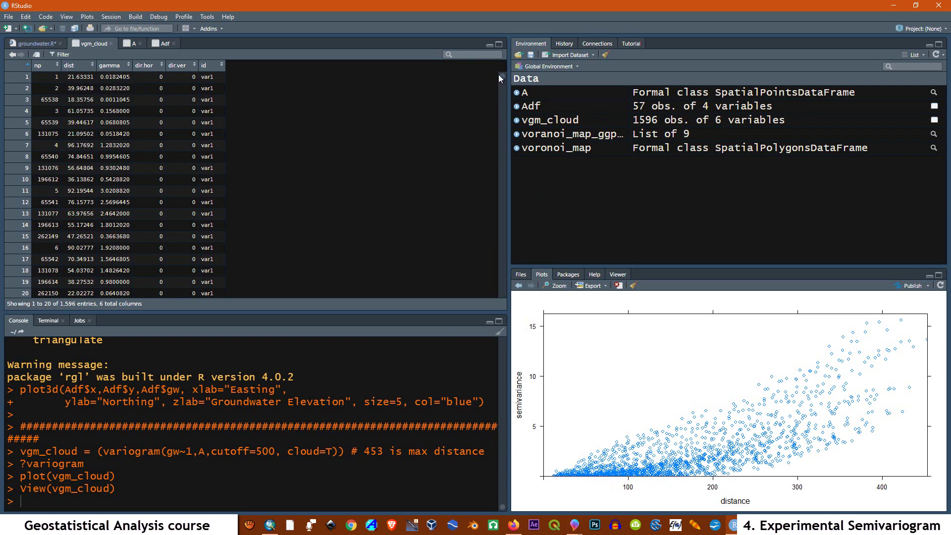
- Check the last rows of the vgm_cloud table against the combinations.jpg calculation in Paint 3D, and return to the groundwater.R script
left_click_drag(502, 77, 487, 289)
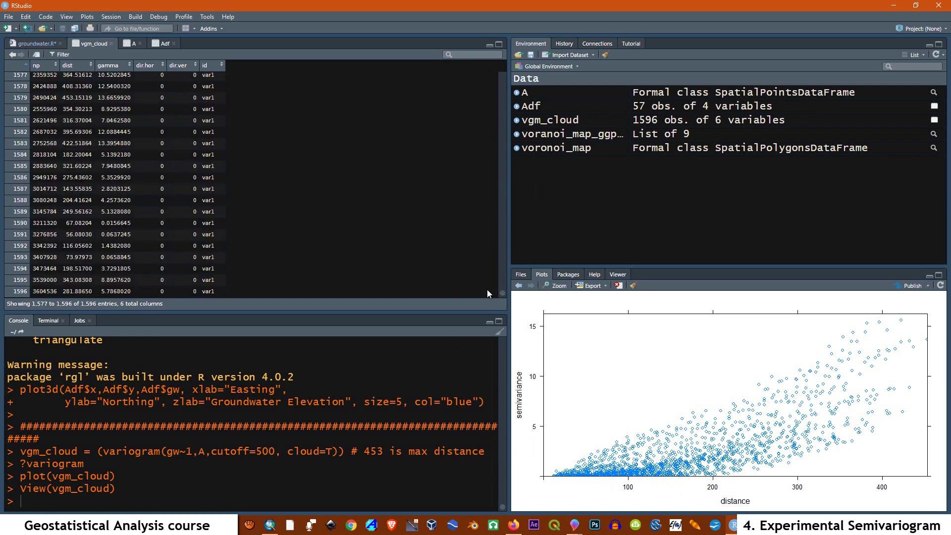
scroll(103, 239, "down", 1)
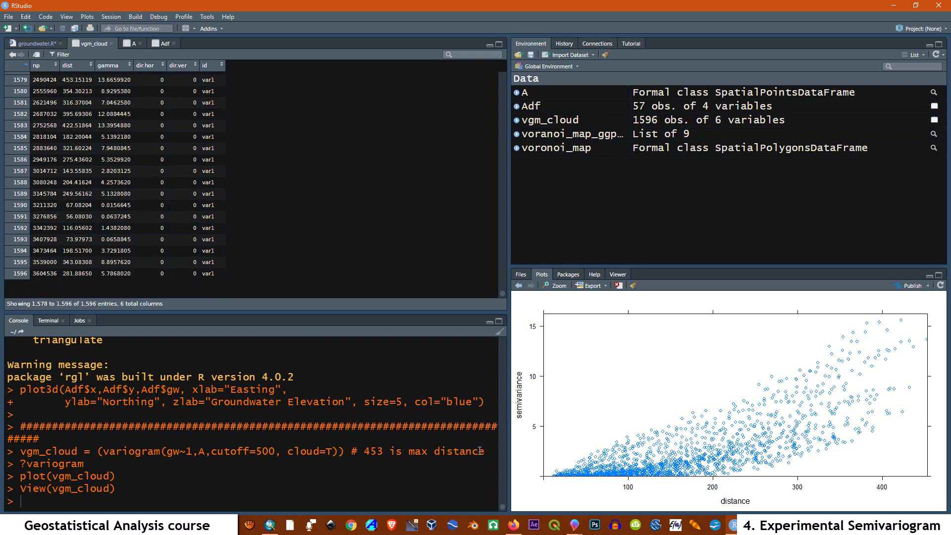
left_click(573, 526)
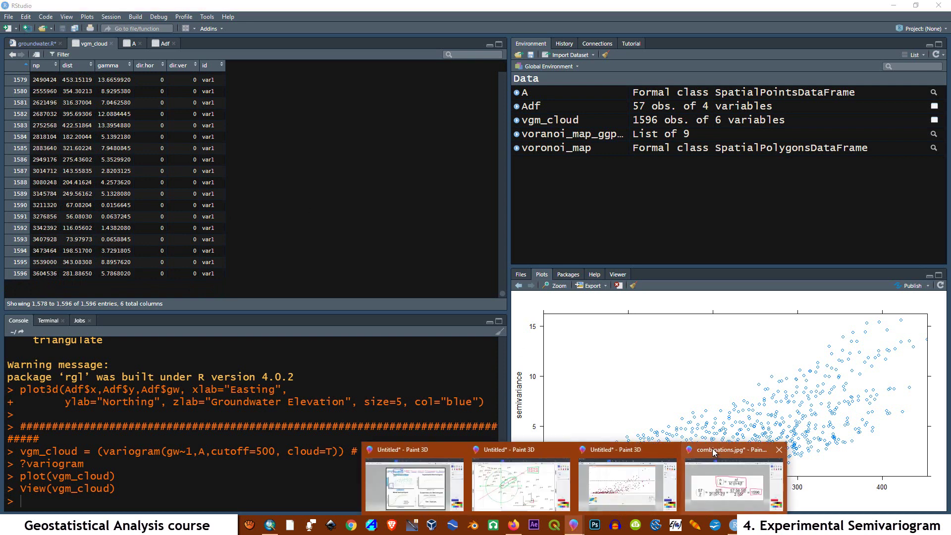
left_click(708, 475)
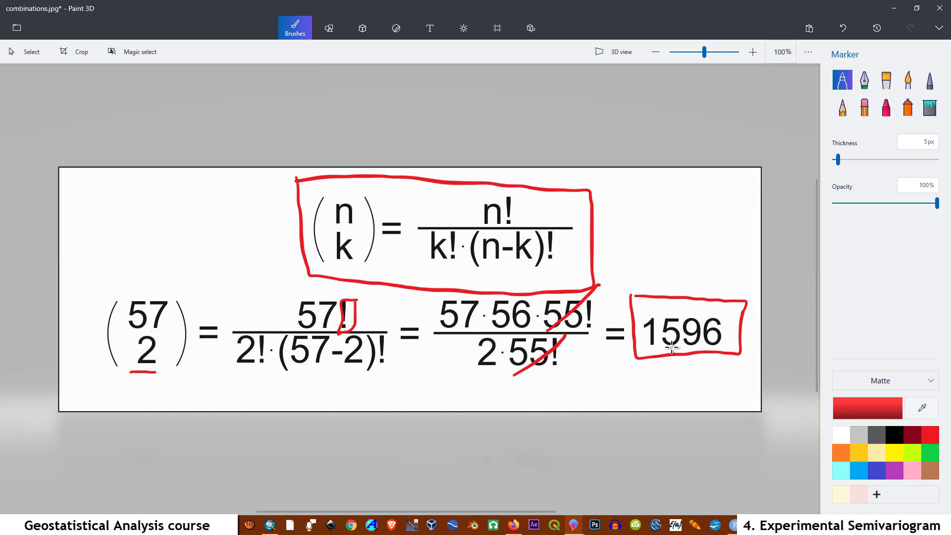
left_click(893, 9)
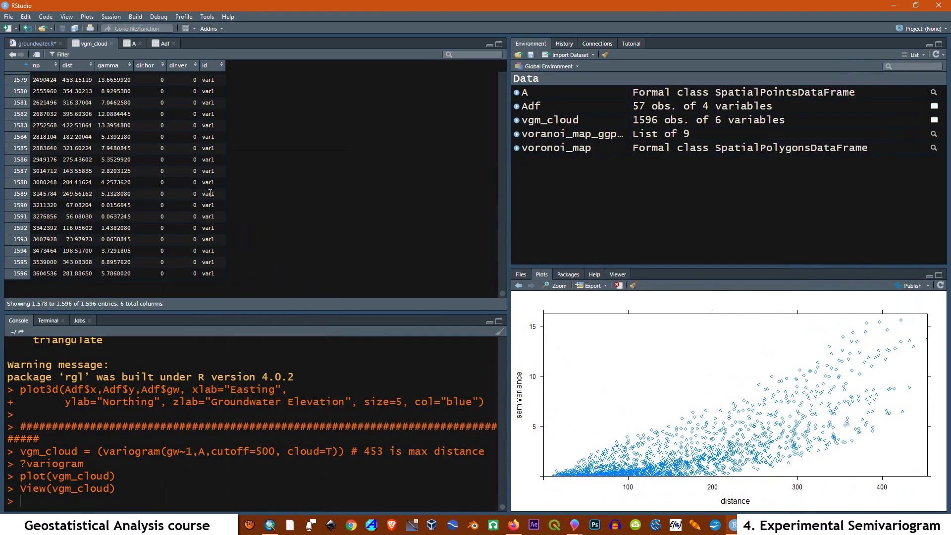
left_click(31, 43)
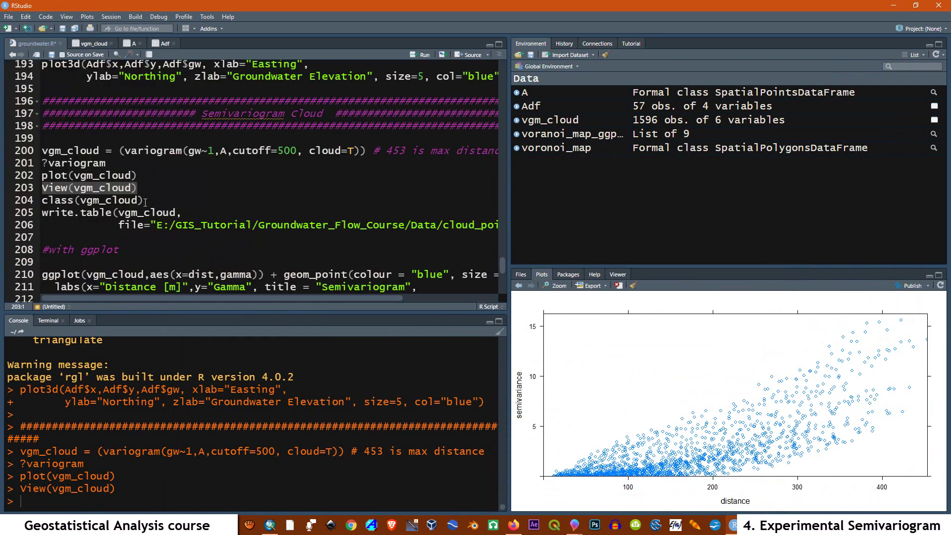
- Run line 204, class(vgm_cloud), to check the object's class
left_click_drag(145, 202, 42, 200)
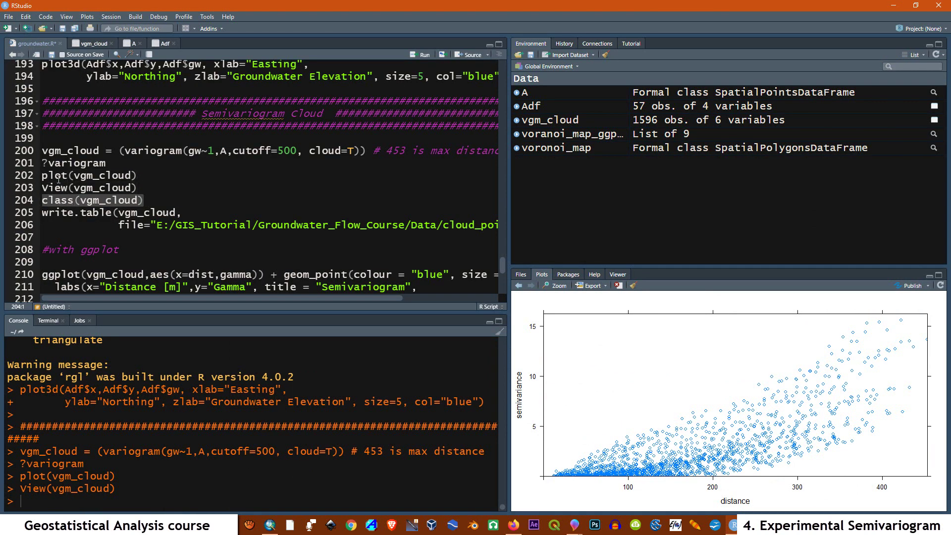
left_click(421, 55)
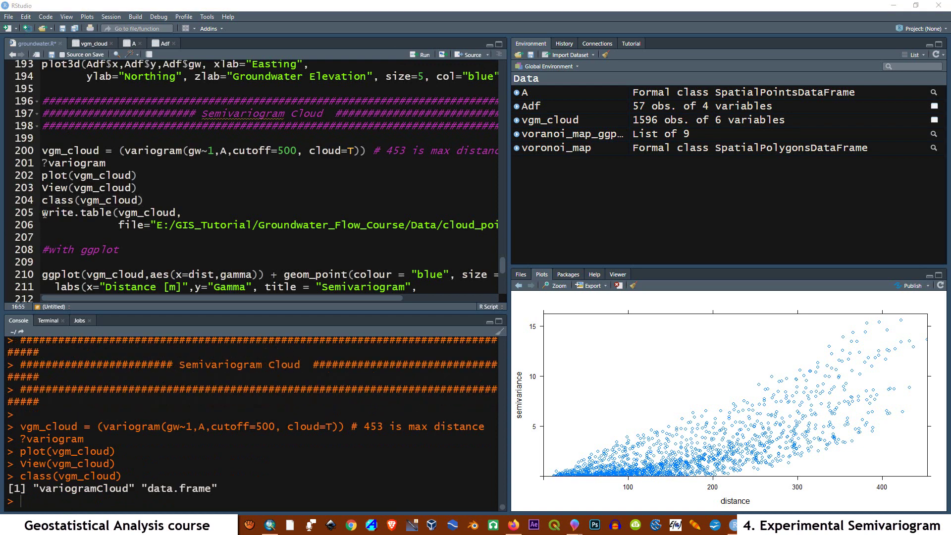
left_click(89, 47)
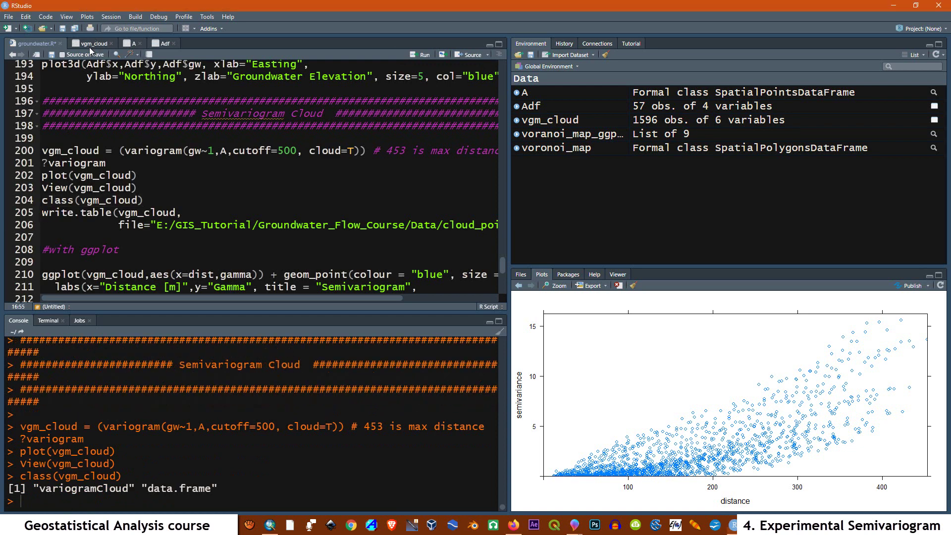
left_click(39, 44)
- Add the help query ?write.table on line 207 of groundwater.R, reusing the function name from line 205
left_click_drag(173, 296, 280, 294)
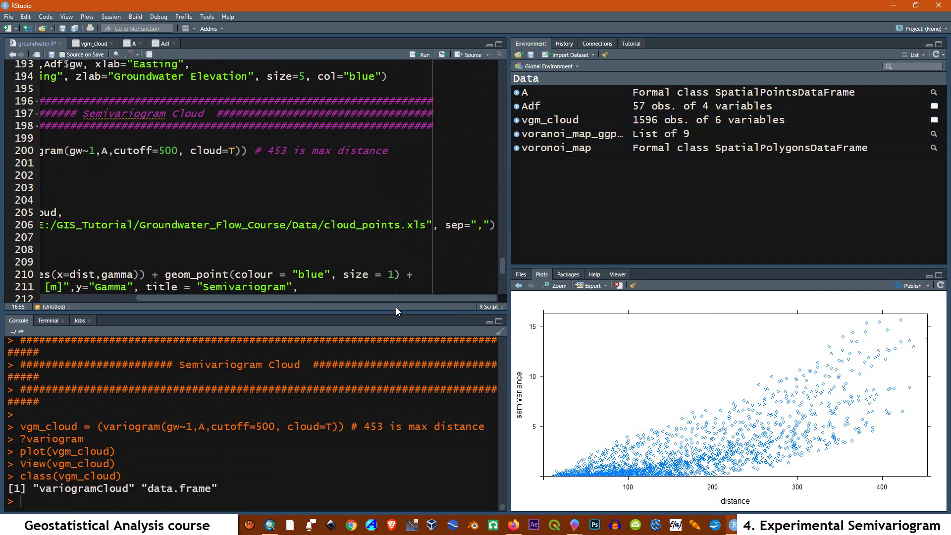
left_click_drag(419, 297, 183, 300)
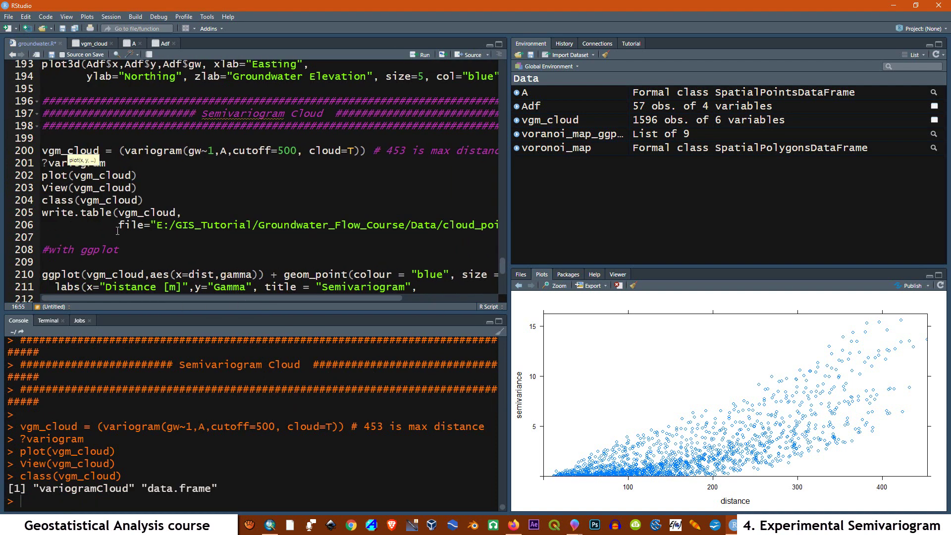
left_click_drag(111, 212, 43, 212)
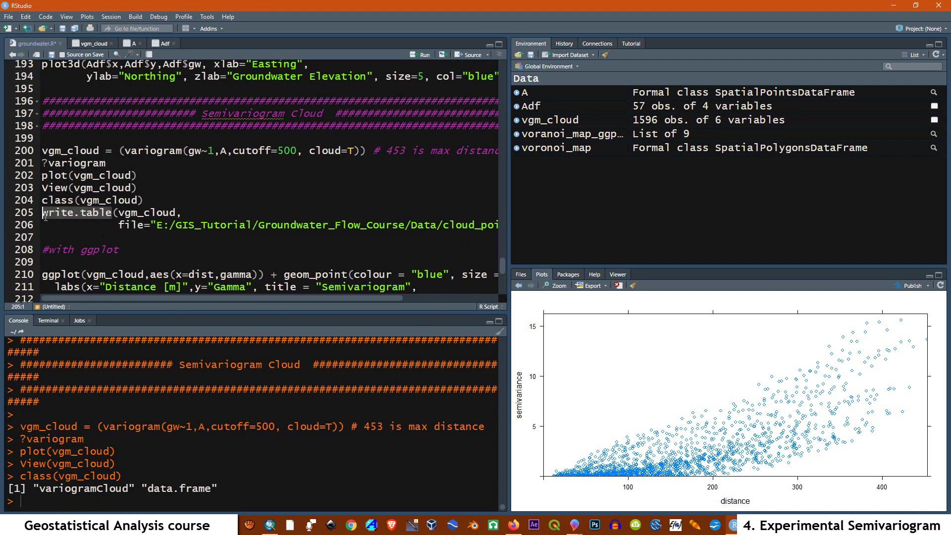
right_click(49, 216)
left_click(66, 235)
left_click(43, 238)
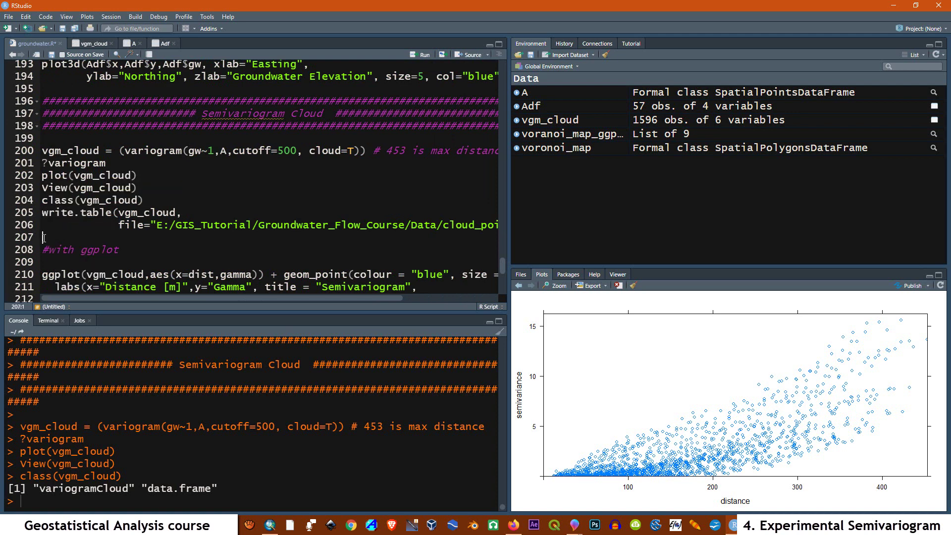
right_click(43, 238)
left_click(66, 266)
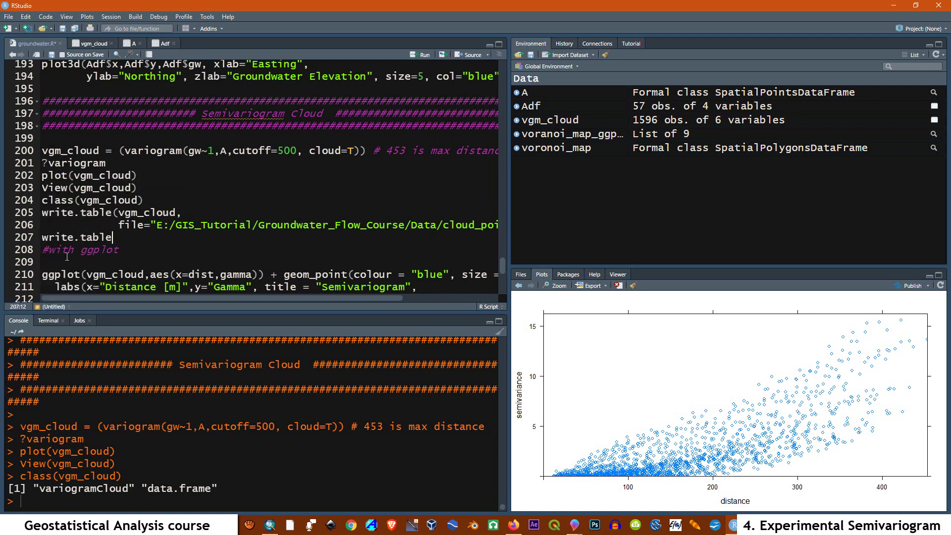
left_click(44, 239)
type("?write.table")
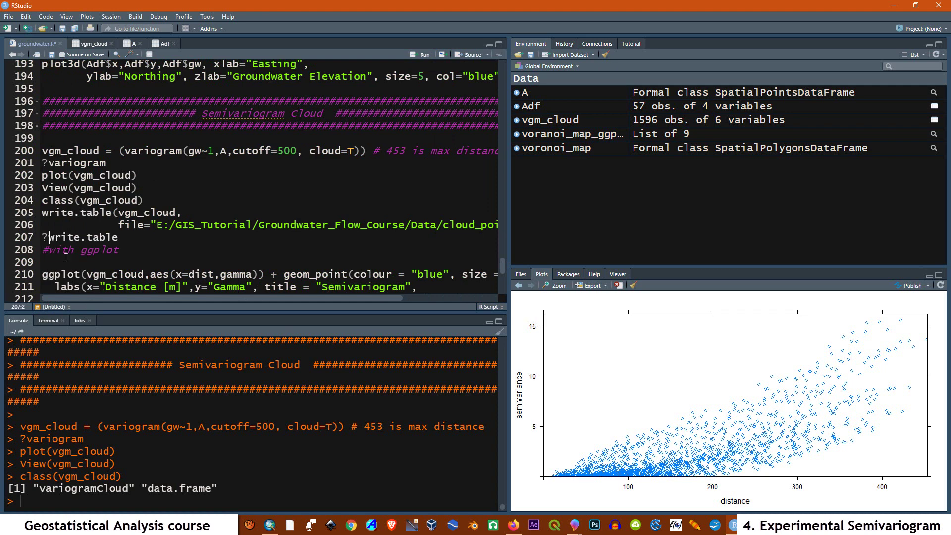
- Run line 207 and read the usage and arguments in the write.table documentation
left_click(124, 237)
left_click(420, 54)
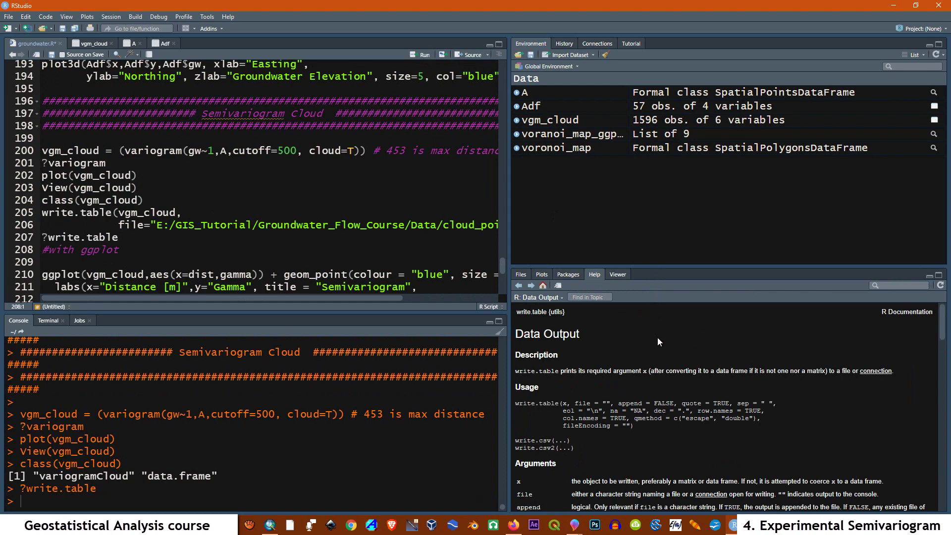
scroll(569, 381, "down", 5)
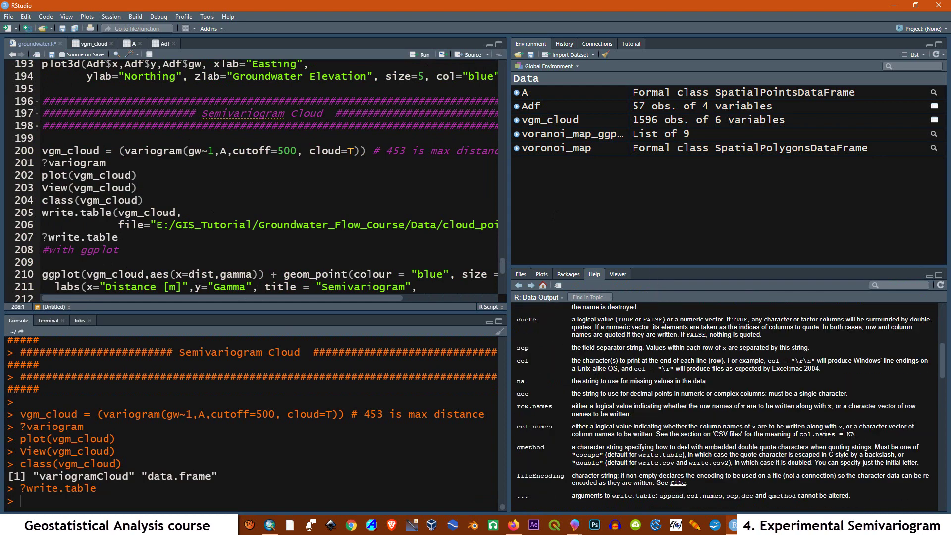
scroll(596, 378, "up", 3)
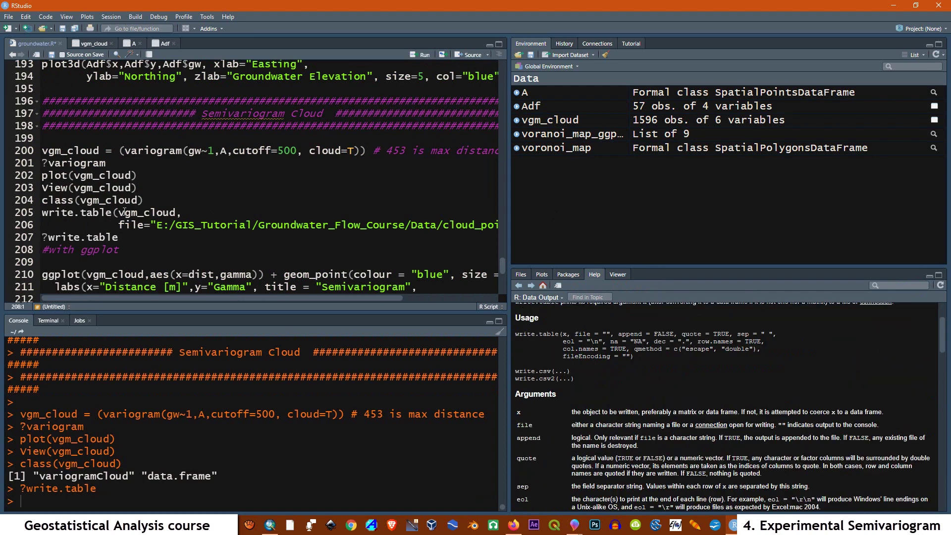
- Examine the write.table arguments in lines 205–206: the vgm_cloud object, the file path with its xls extension, and the comma separator
left_click_drag(175, 213, 120, 213)
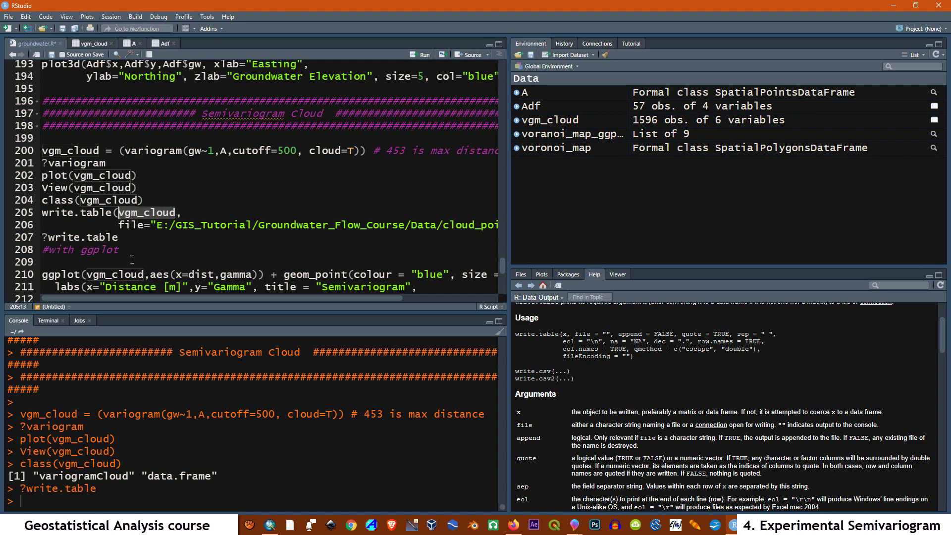
left_click_drag(99, 151, 42, 152)
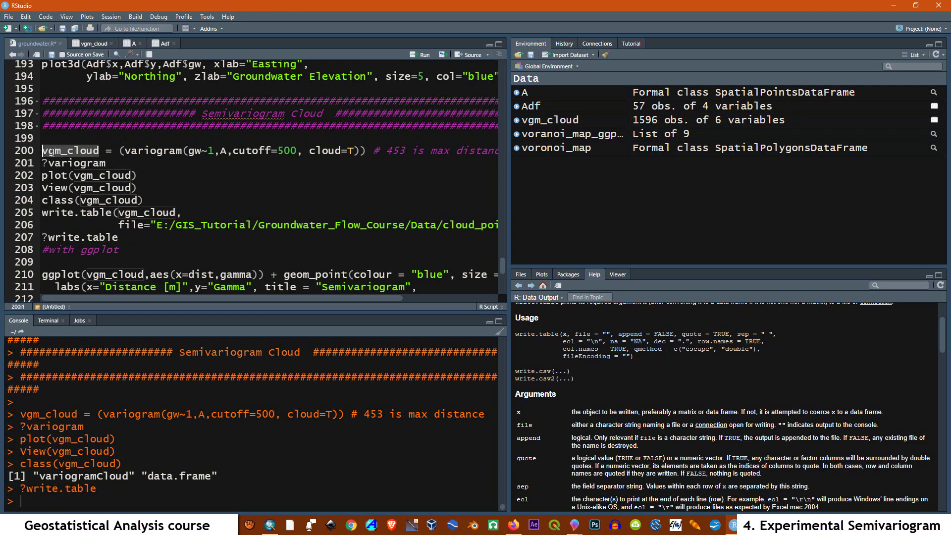
left_click(208, 247)
left_click_drag(118, 224, 490, 233)
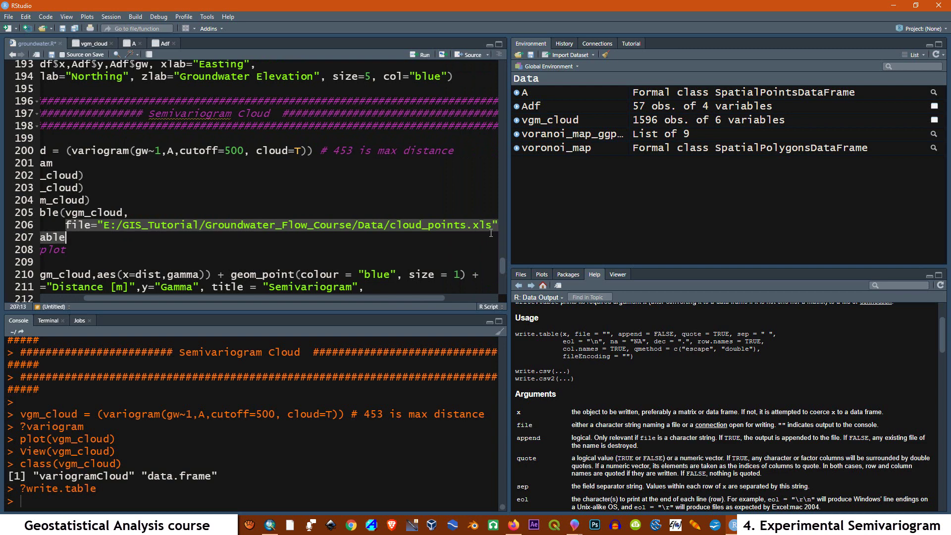
left_click_drag(385, 297, 412, 297)
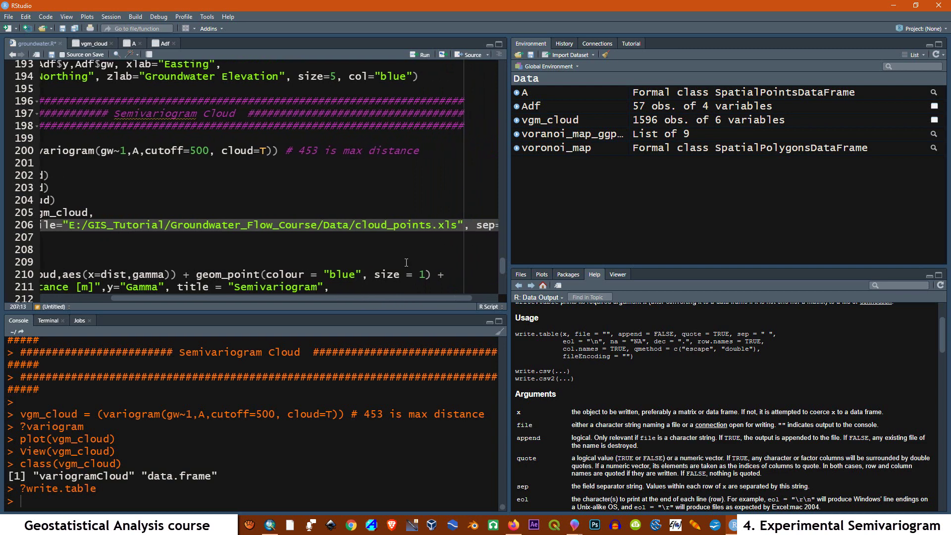
left_click(419, 197)
left_click_drag(457, 225, 438, 225)
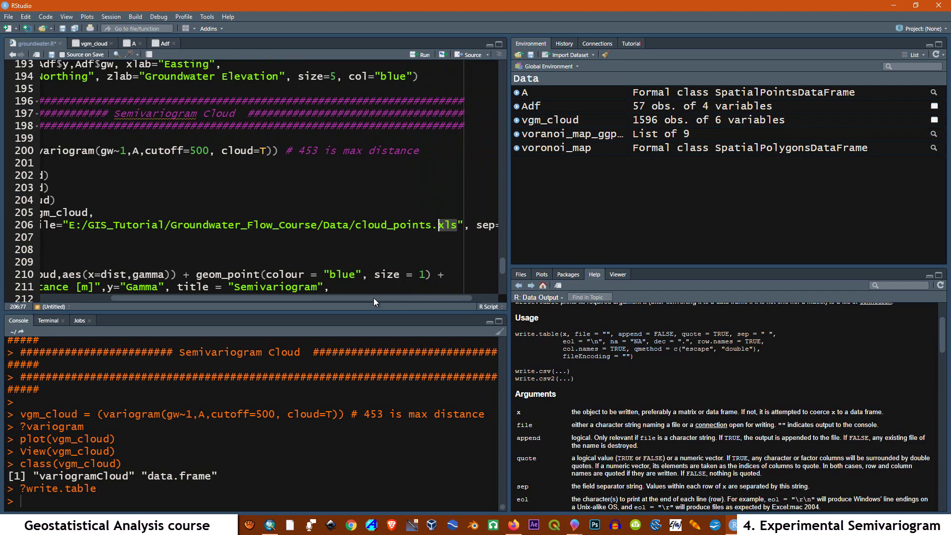
left_click_drag(373, 298, 423, 296)
left_click_drag(445, 225, 492, 225)
left_click(478, 225)
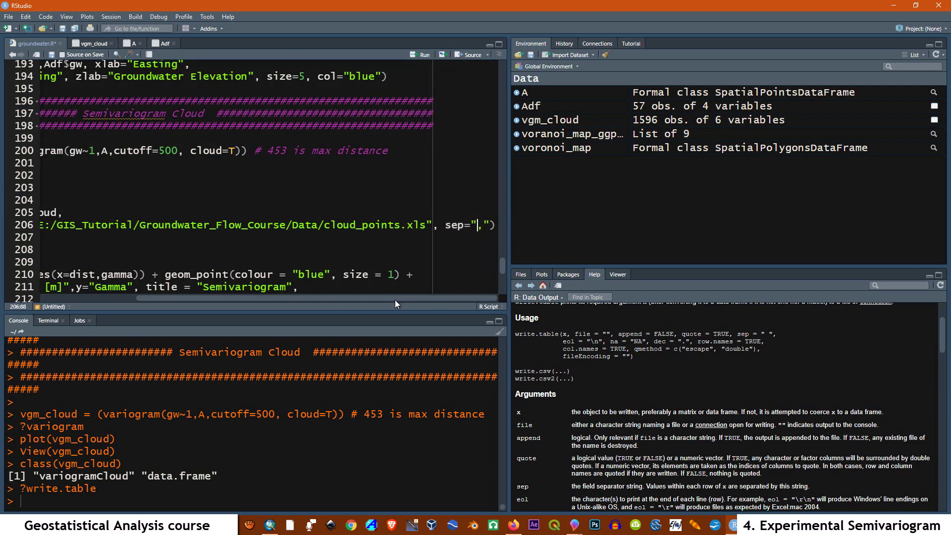
- Run the write.table command in lines 205–206 to export vgm_cloud to cloud_points.xls with comma separators
mouse_move(408, 298)
left_mouse_down()
mouse_move(225, 308)
mouse_move(415, 304)
left_mouse_up()
left_click_drag(487, 225, 41, 216)
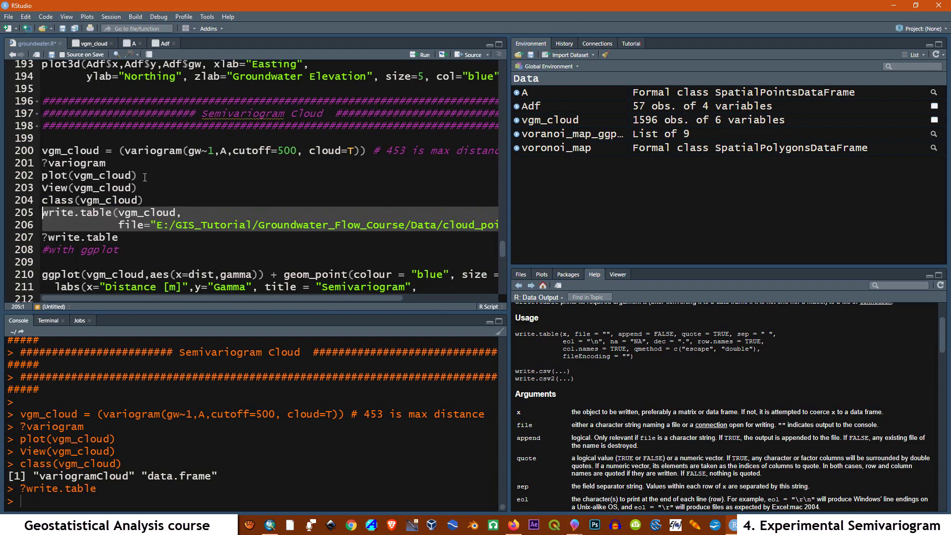
left_click(419, 55)
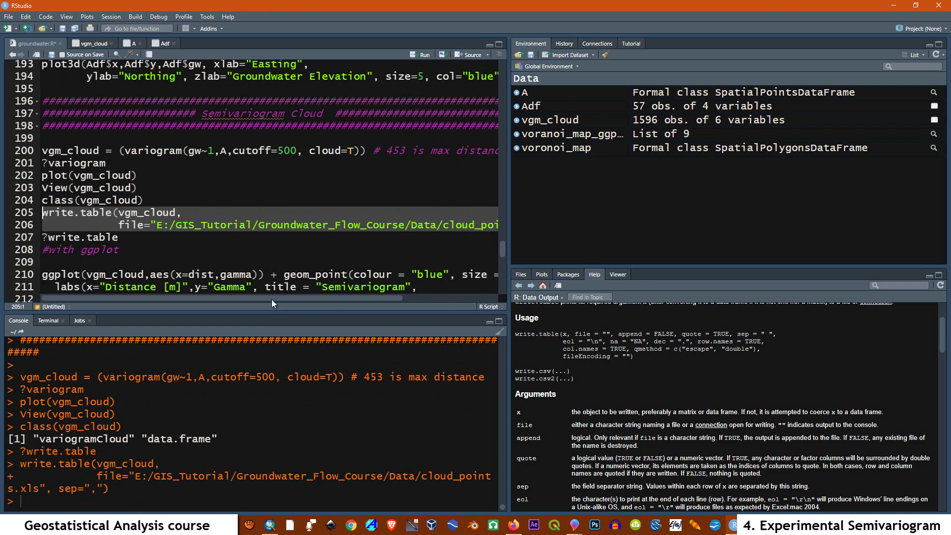
- Review the output folder path E:/GIS_Tutorial/Groundwater_Flow_Course/Data in line 206
left_click_drag(260, 299, 301, 298)
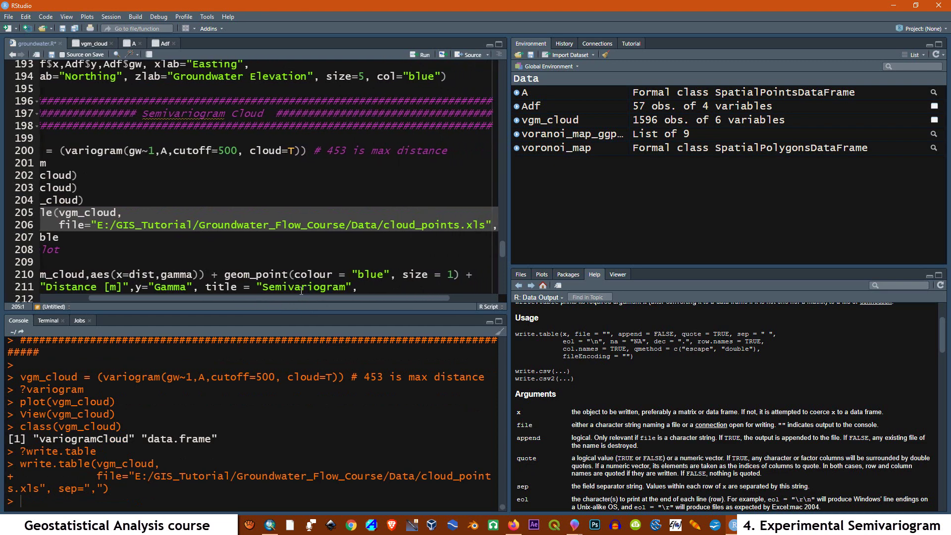
left_click(98, 225)
left_click_drag(98, 225, 377, 229)
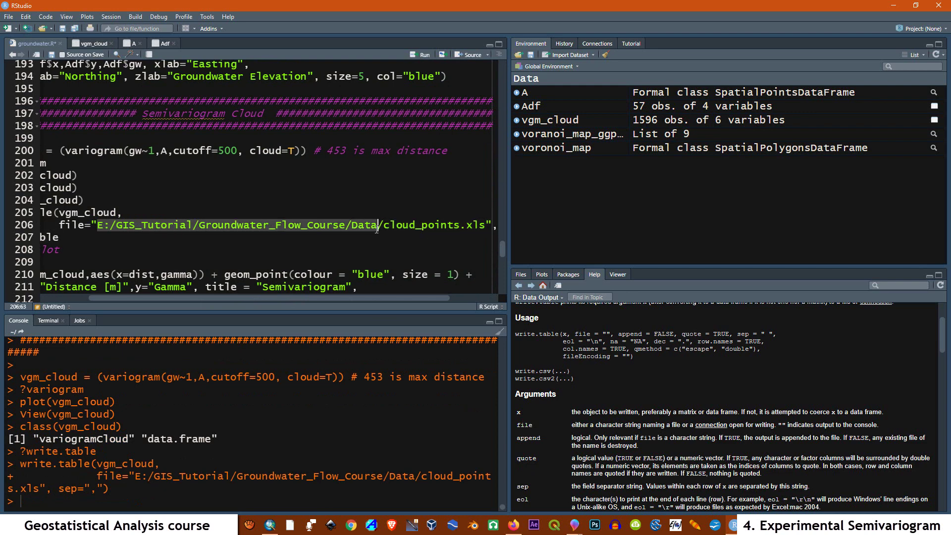
left_click(370, 240)
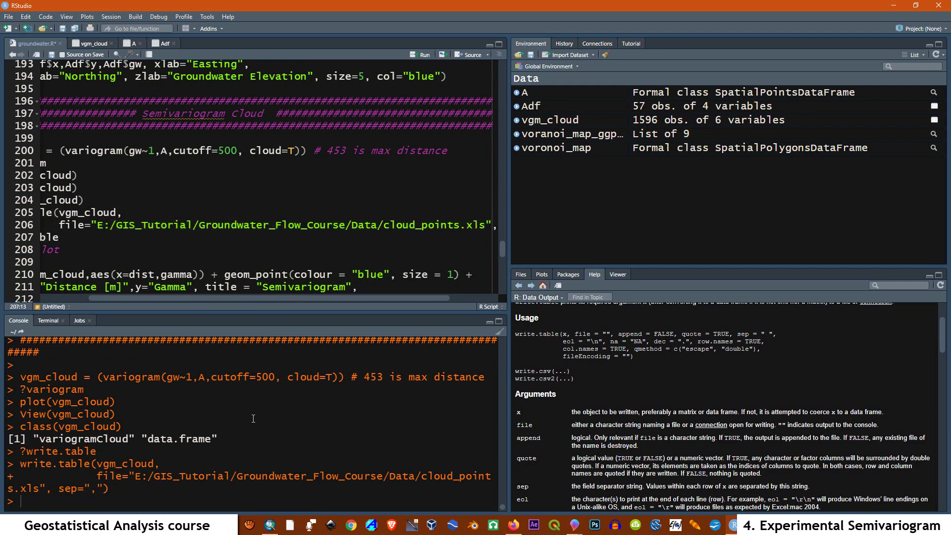
- Switch to File Explorer, select cloud_points.xls in the Data folder, and briefly check the semivariogram cloud in ArcMap
key("alt+Tab")
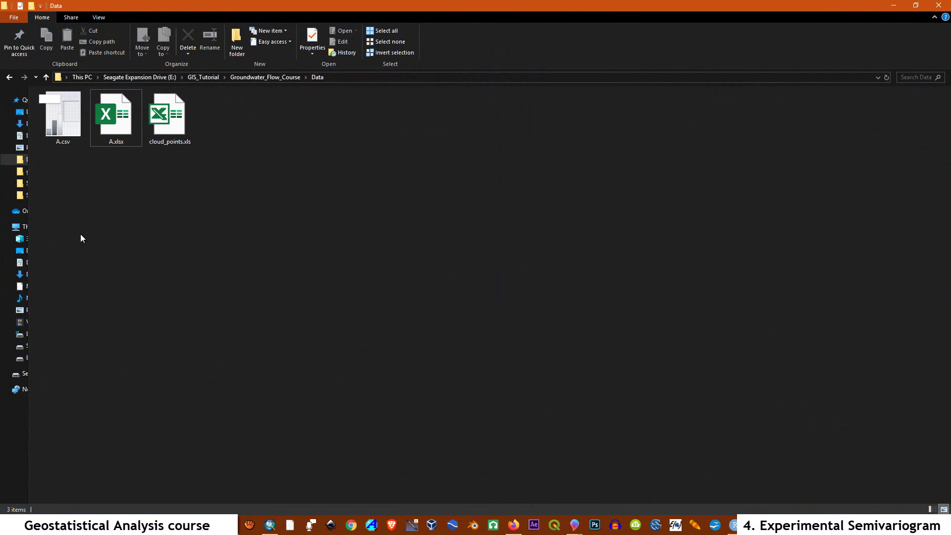
left_click(191, 140)
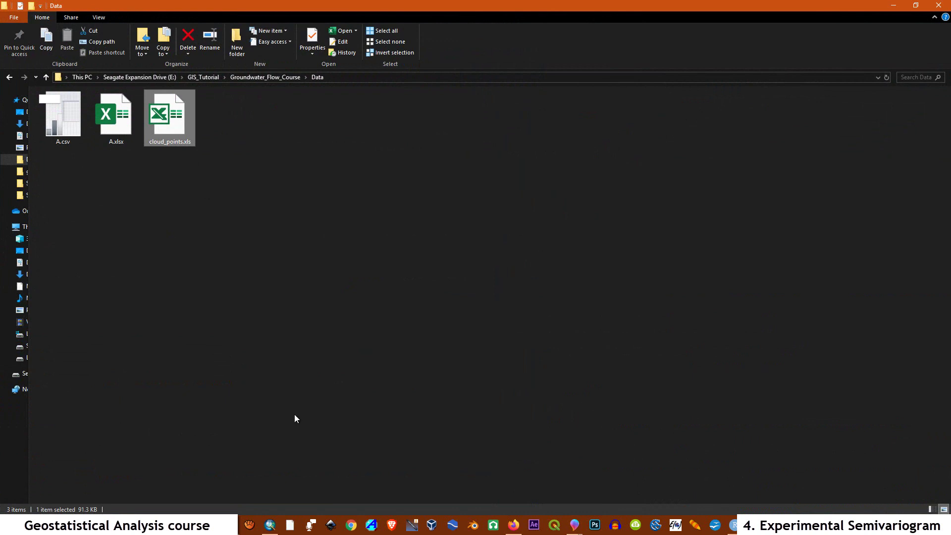
left_click(272, 527)
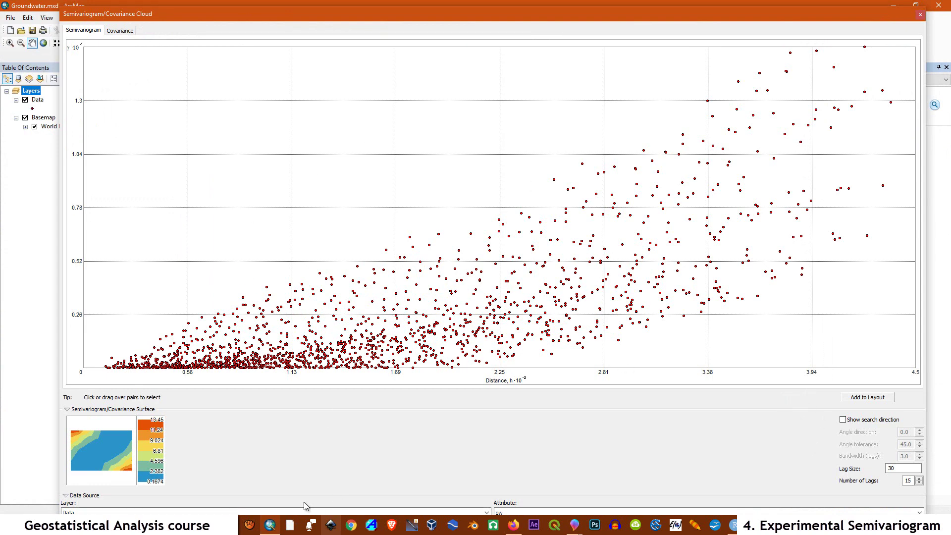
key("alt+Tab")
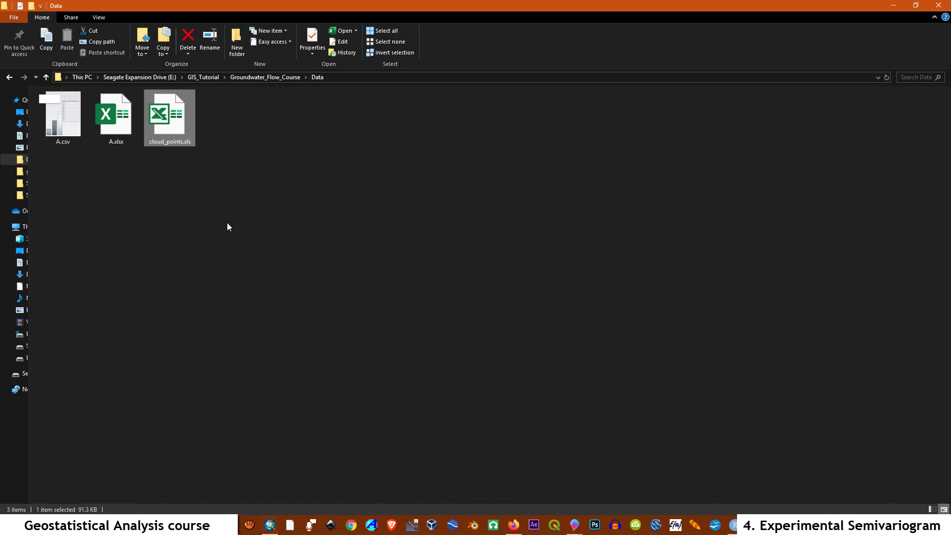
- Open cloud_points.xls with OpenOffice Calc, accepting the default text import settings
right_click(174, 109)
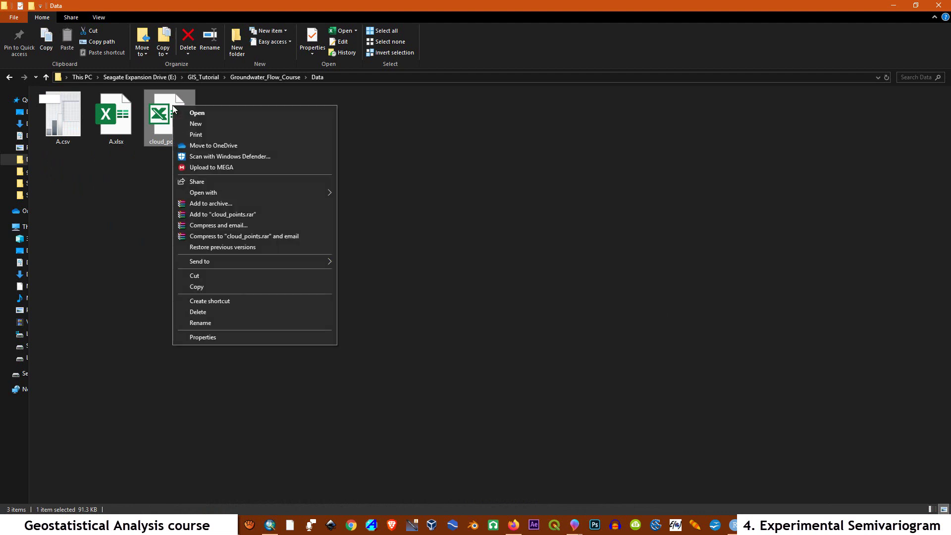
mouse_move(270, 197)
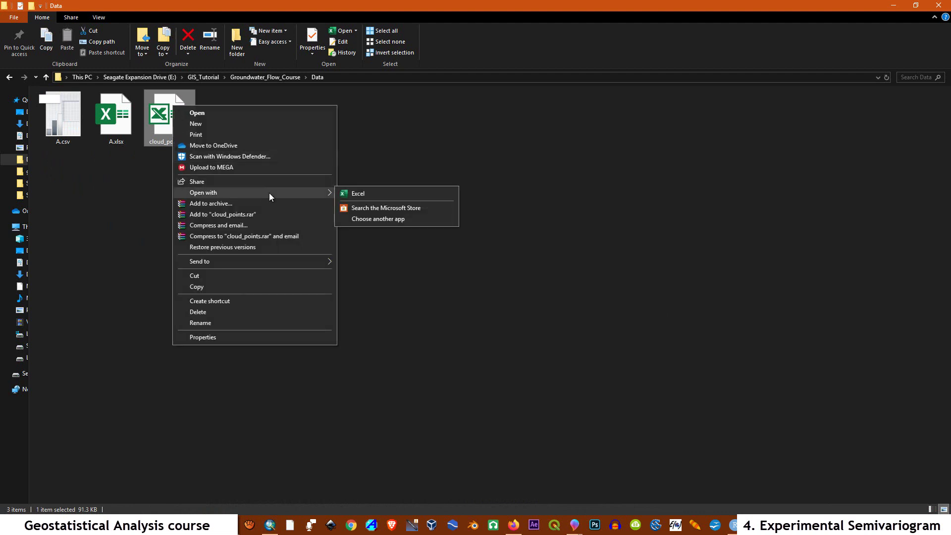
left_click(414, 220)
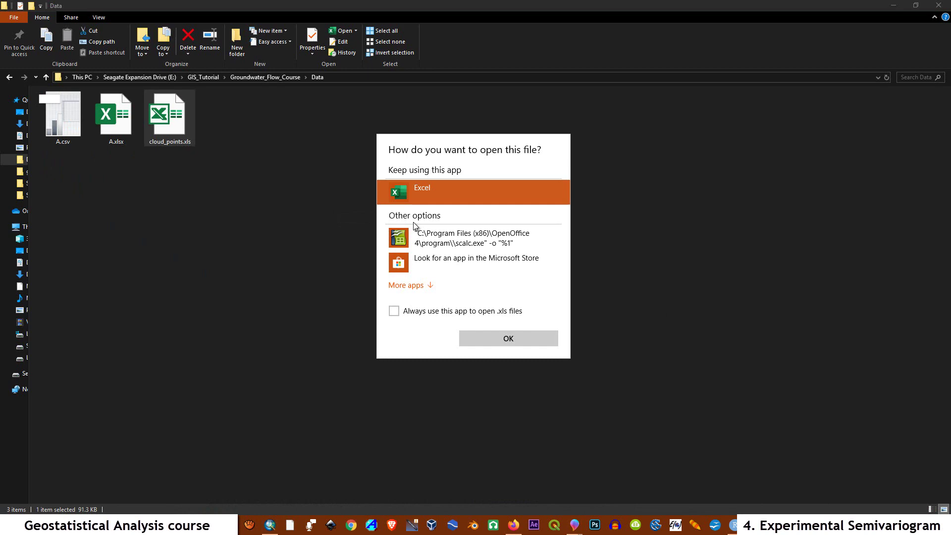
left_click(438, 238)
left_click(502, 342)
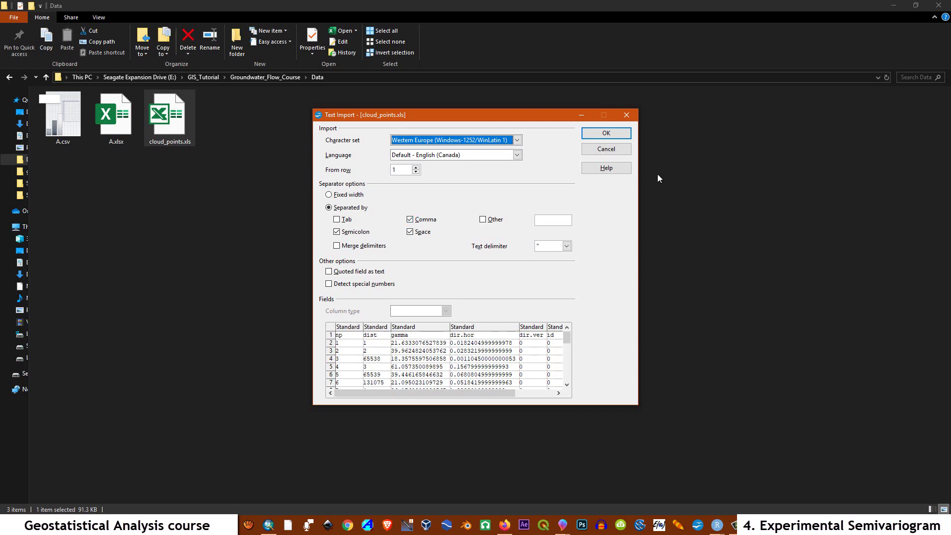
left_click(606, 133)
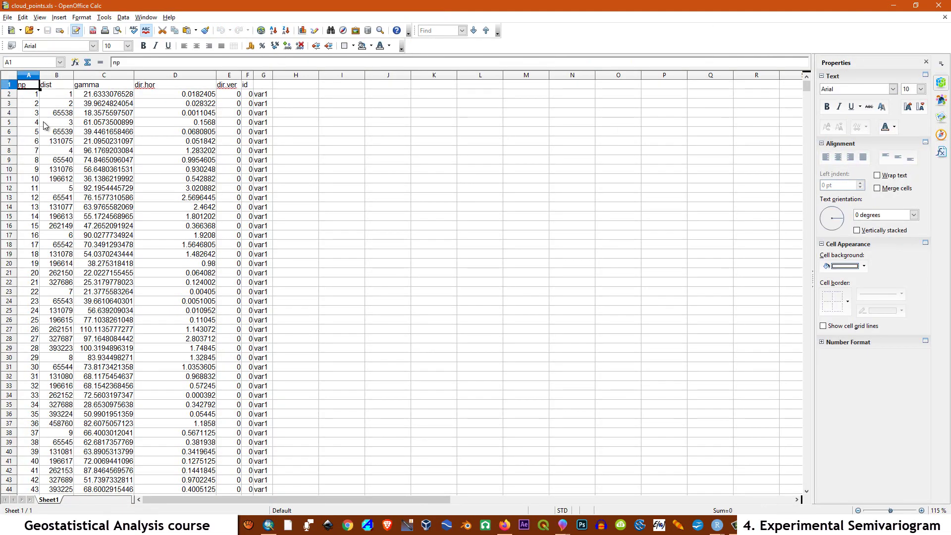
- Delete the dist column, plus the dir.ver and id columns and the unheaded column containing var1
left_click(30, 75)
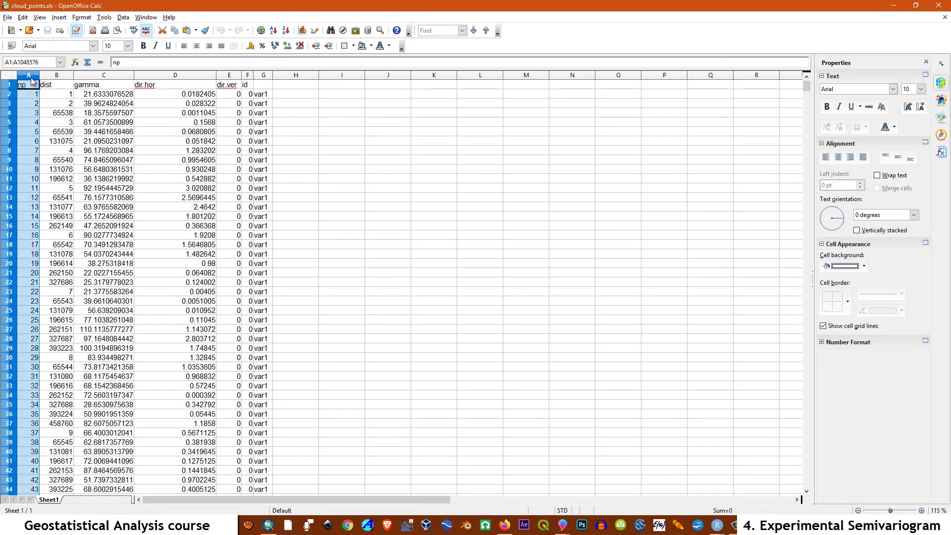
left_click(57, 76)
left_click(90, 88)
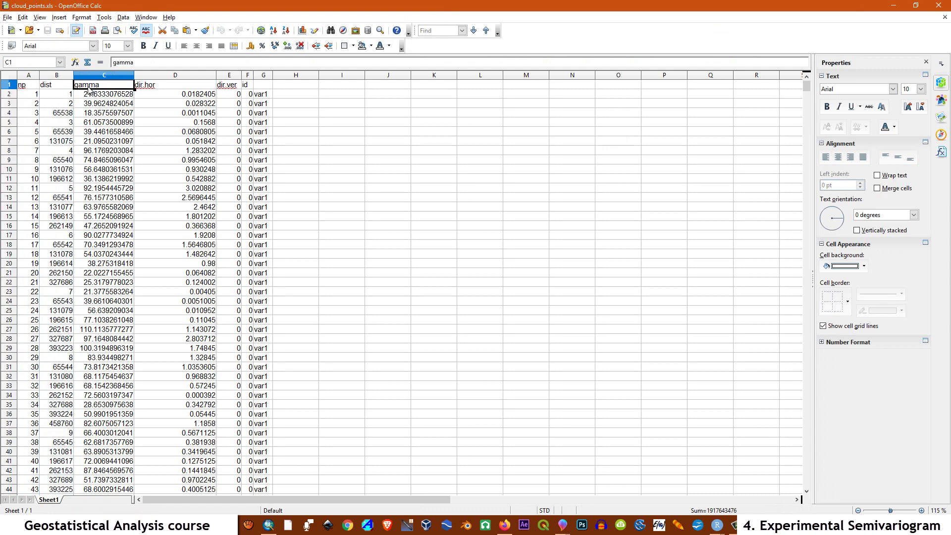
left_click(178, 88)
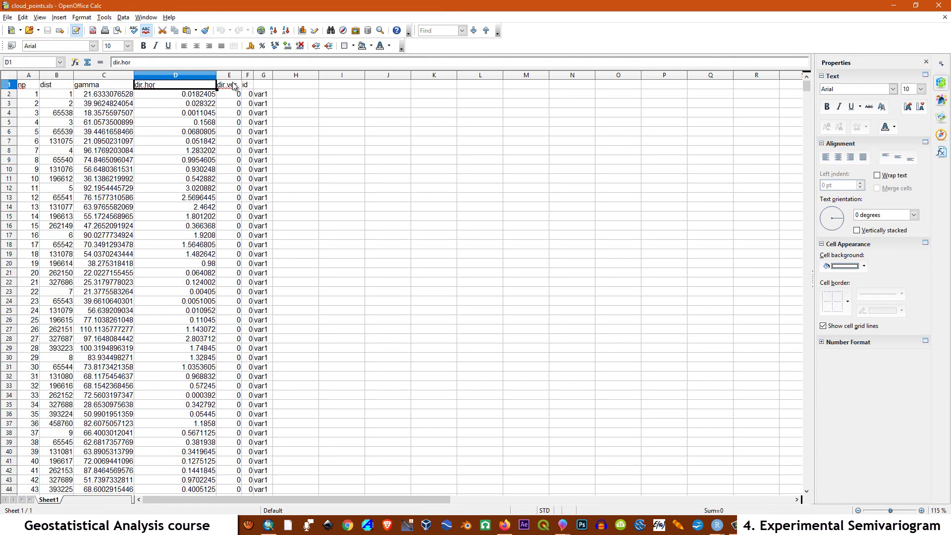
left_click(57, 75)
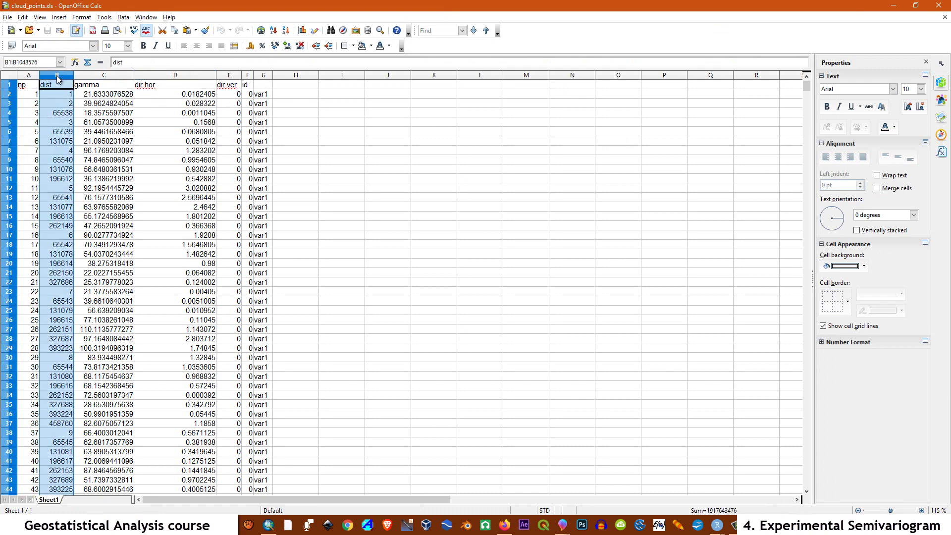
right_click(56, 74)
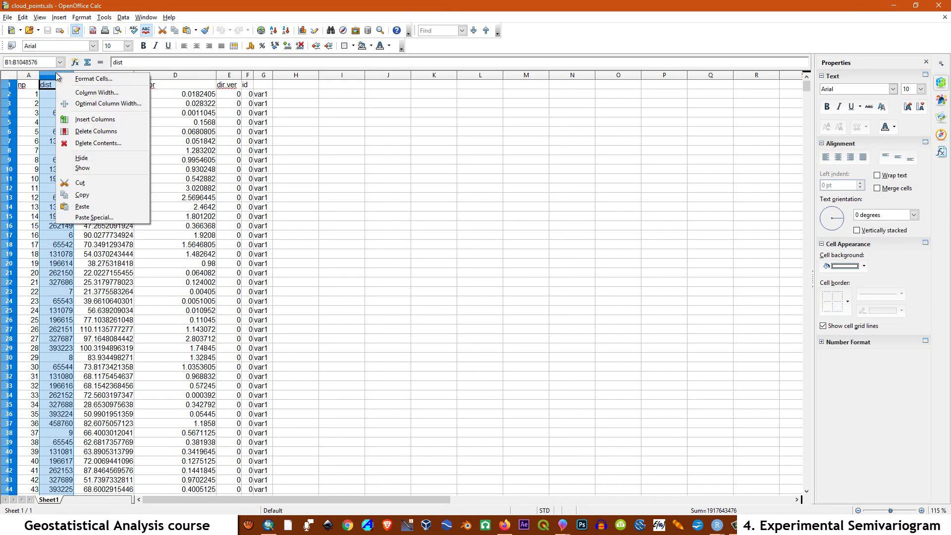
left_click(95, 132)
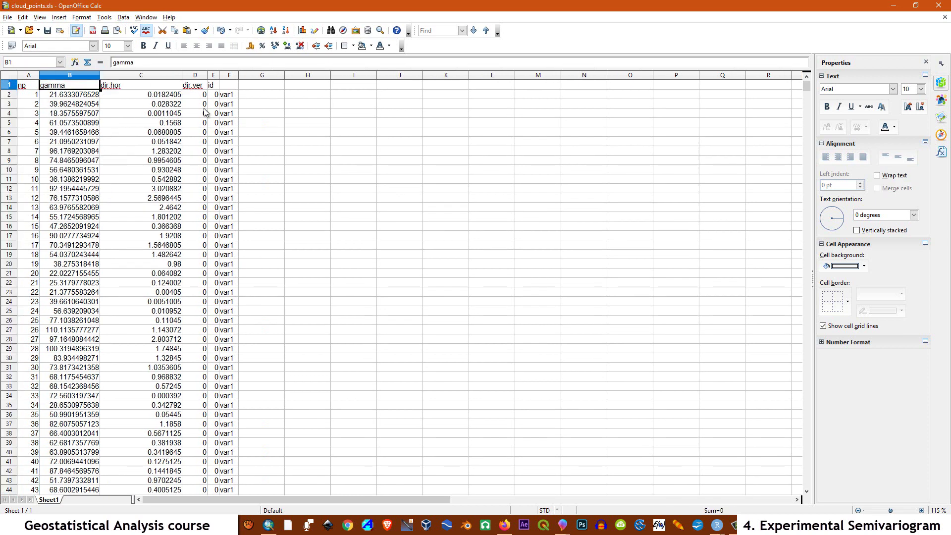
left_click_drag(194, 75, 230, 79)
right_click(230, 79)
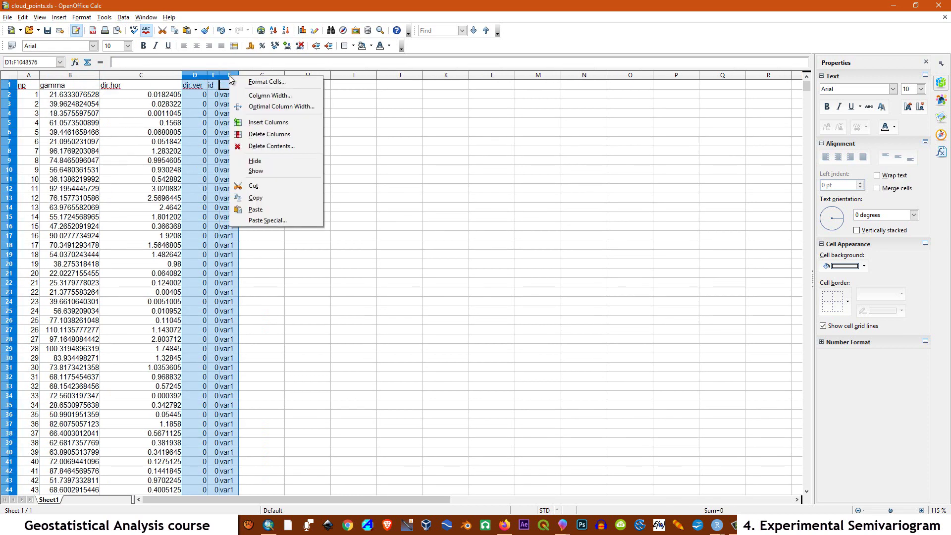
left_click(255, 135)
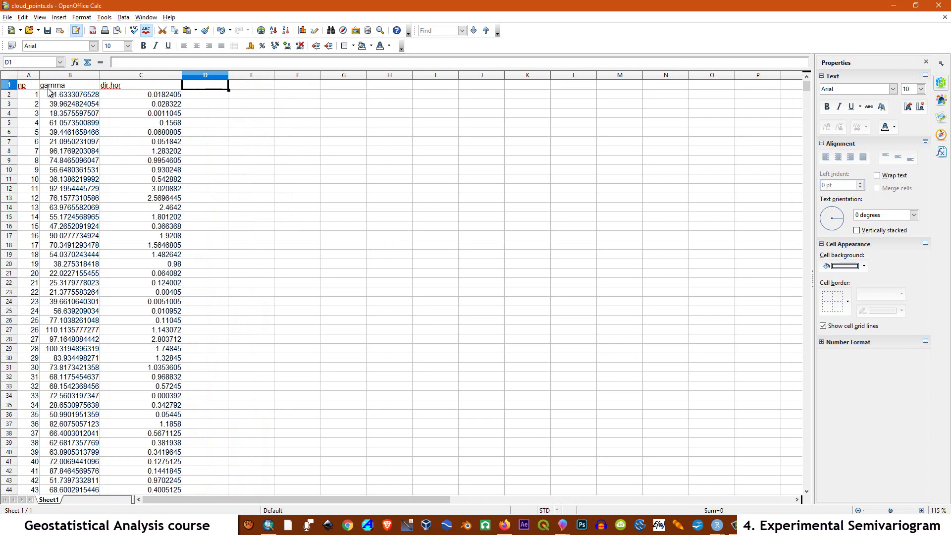
- Rename the header in B1 to Distance and the header in C1 to gamma
left_click(50, 86)
type("Distance")
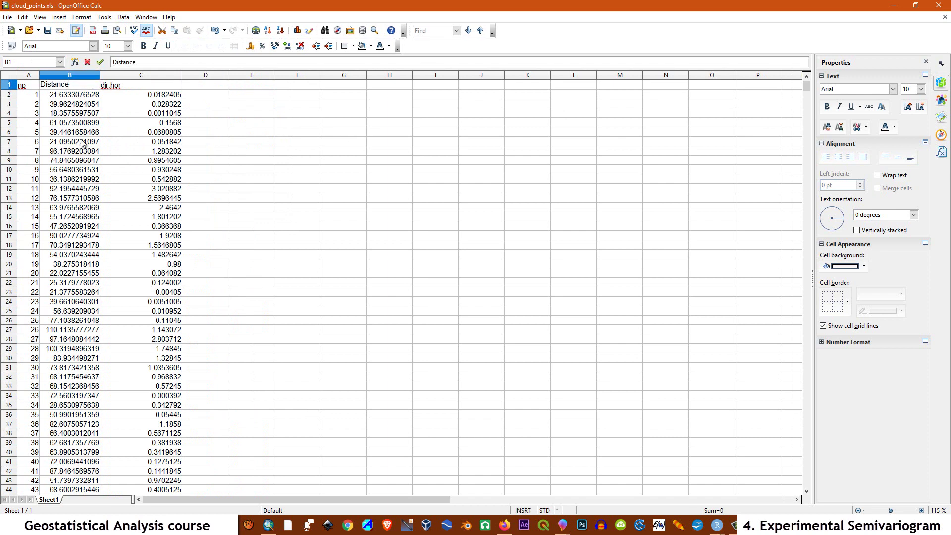
left_click(136, 87)
type("gamma")
left_click(192, 129)
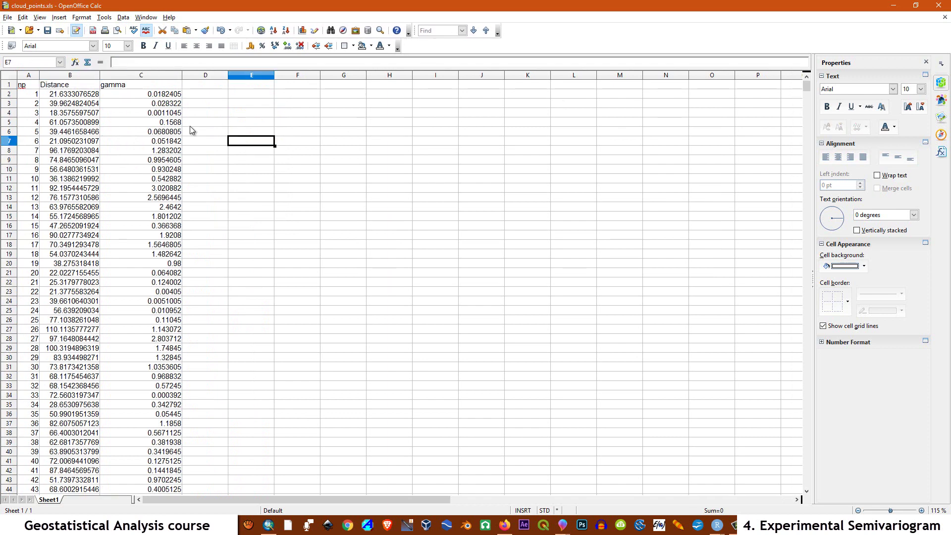
- Sort the rows by Distance in ascending order, extending the sort range to include the neighbouring columns
left_click(75, 76)
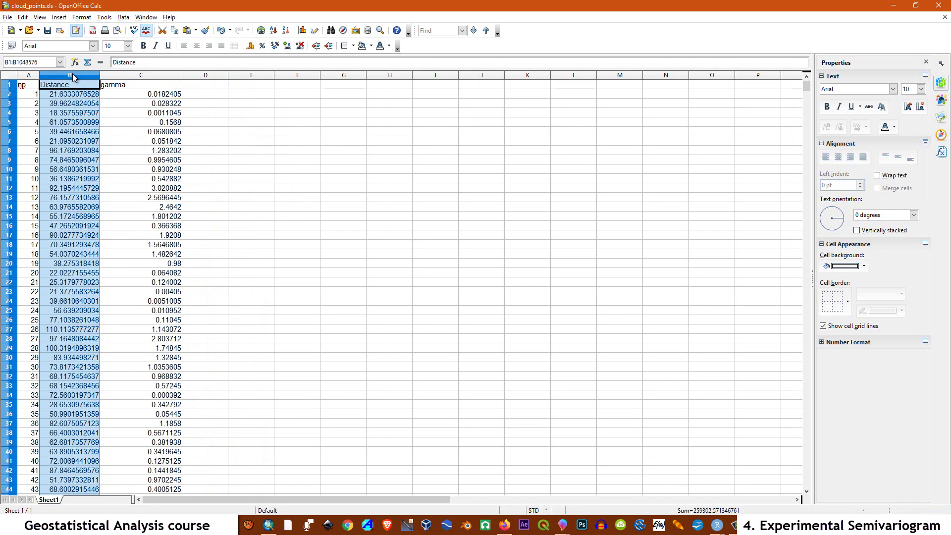
left_click(123, 18)
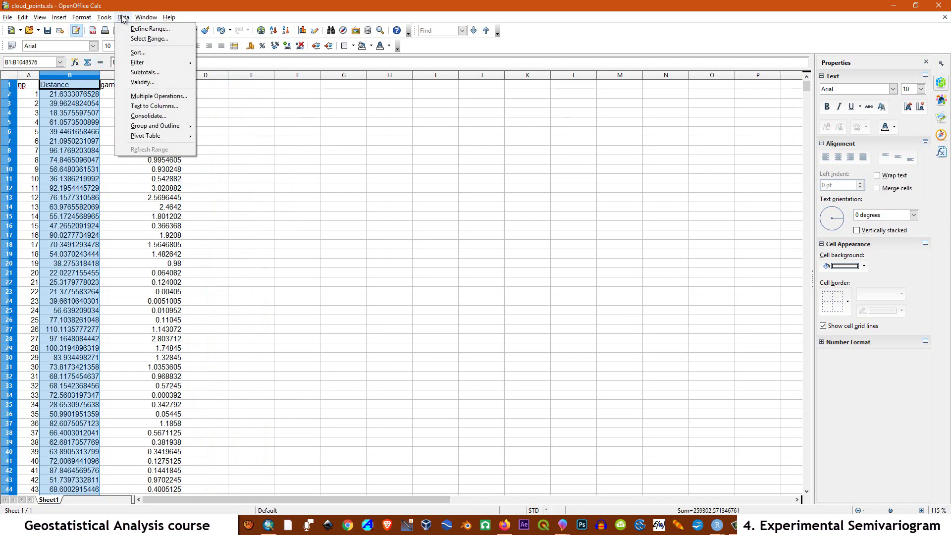
left_click(137, 52)
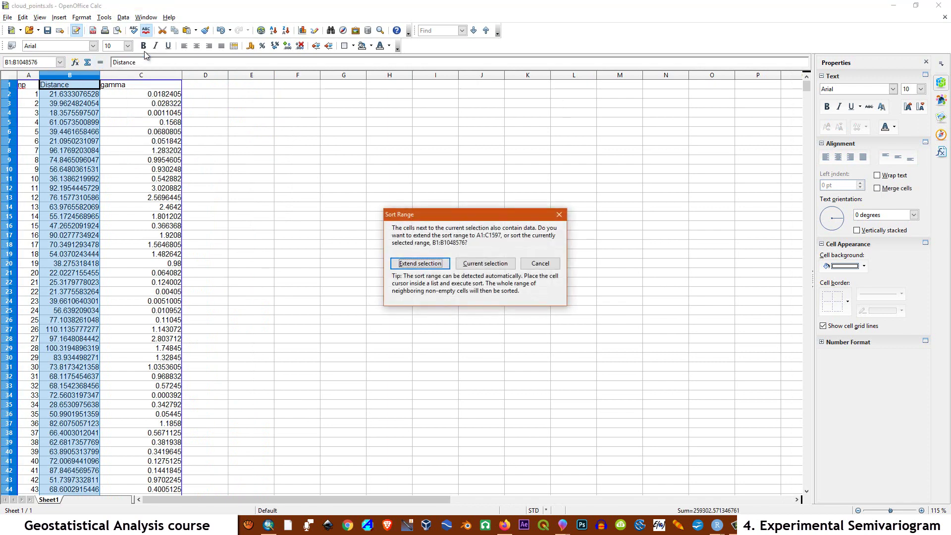
left_click(420, 264)
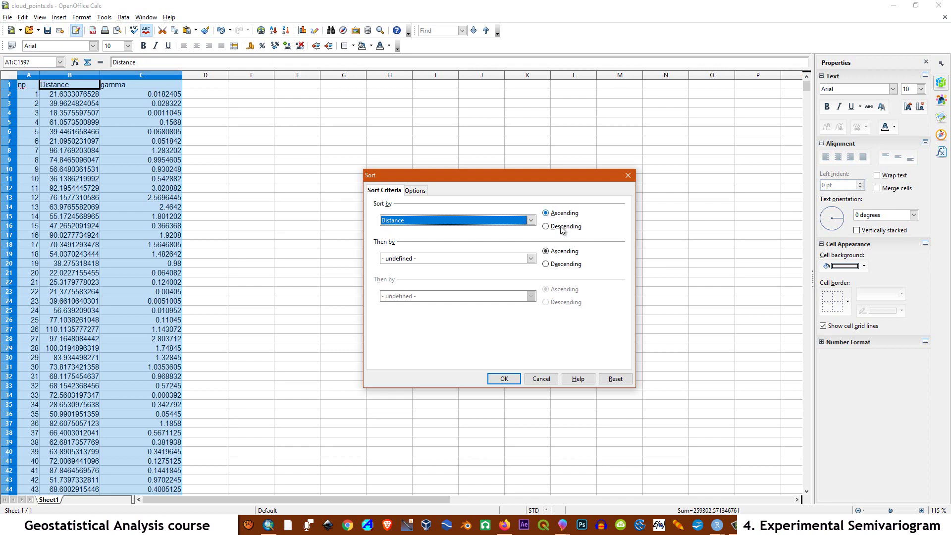
left_click(504, 379)
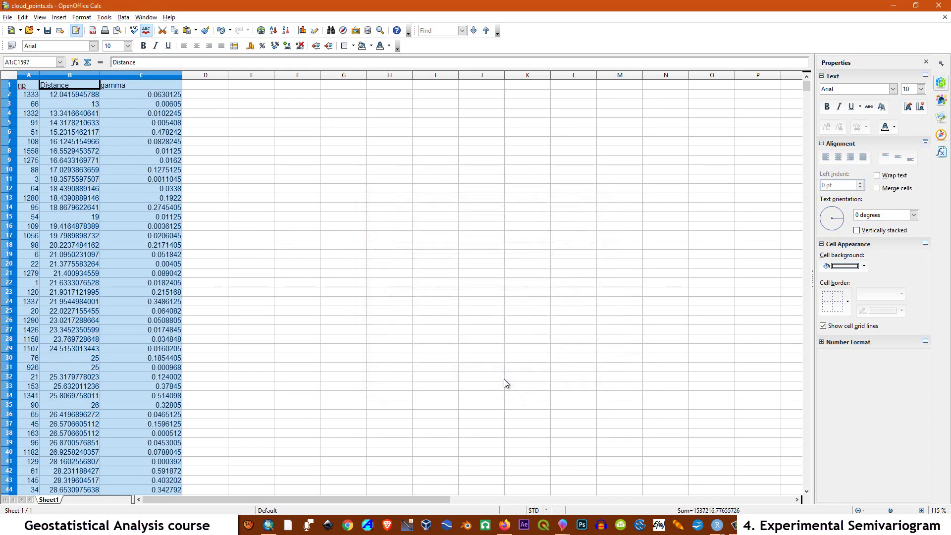
left_click(283, 154)
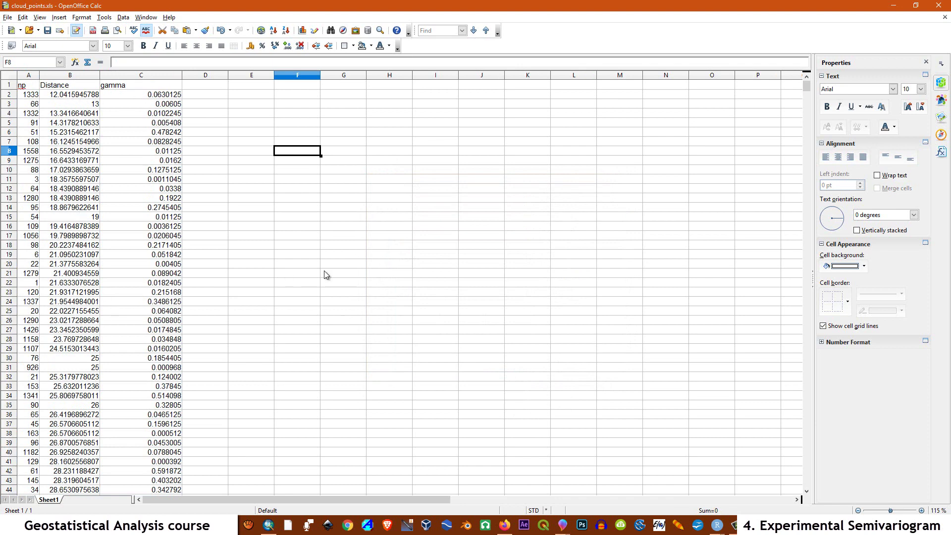
- Insert an empty column between the np and Distance columns
left_click(44, 76)
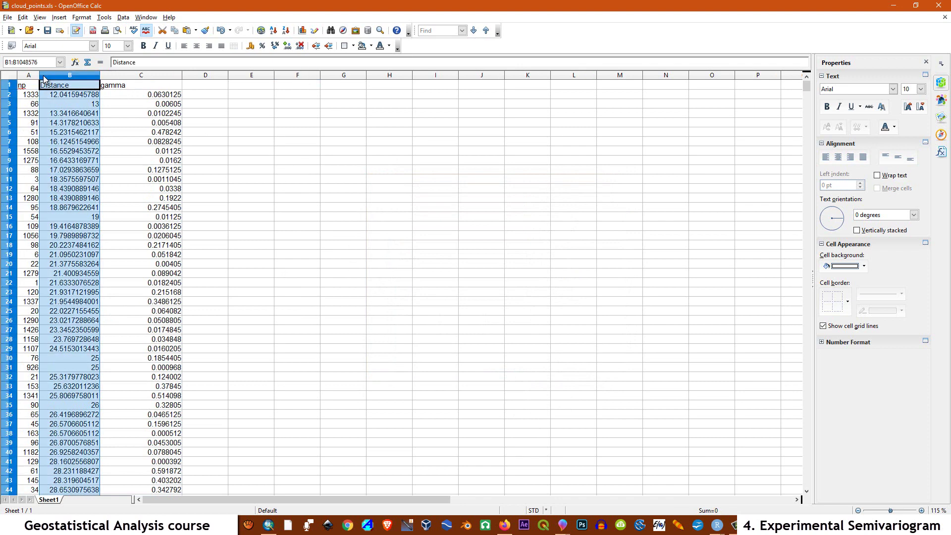
right_click(44, 77)
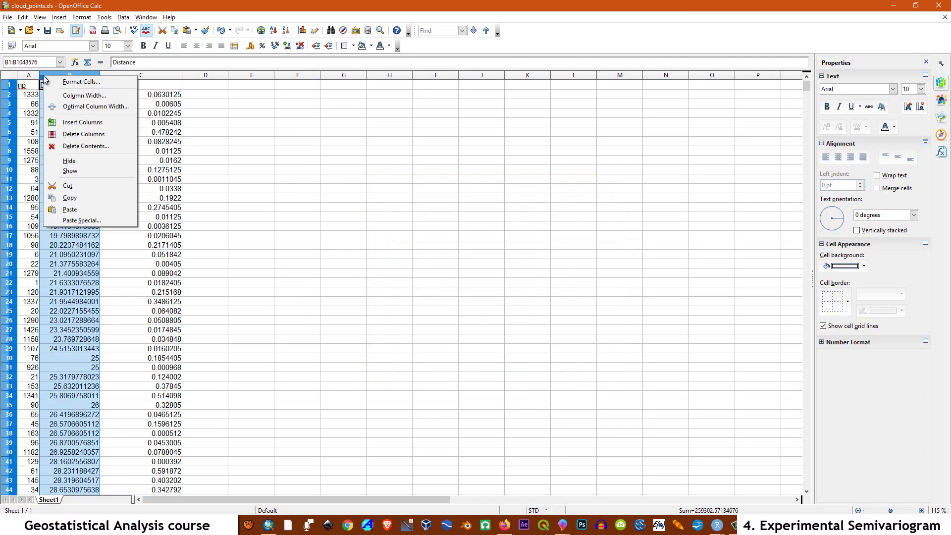
left_click(77, 123)
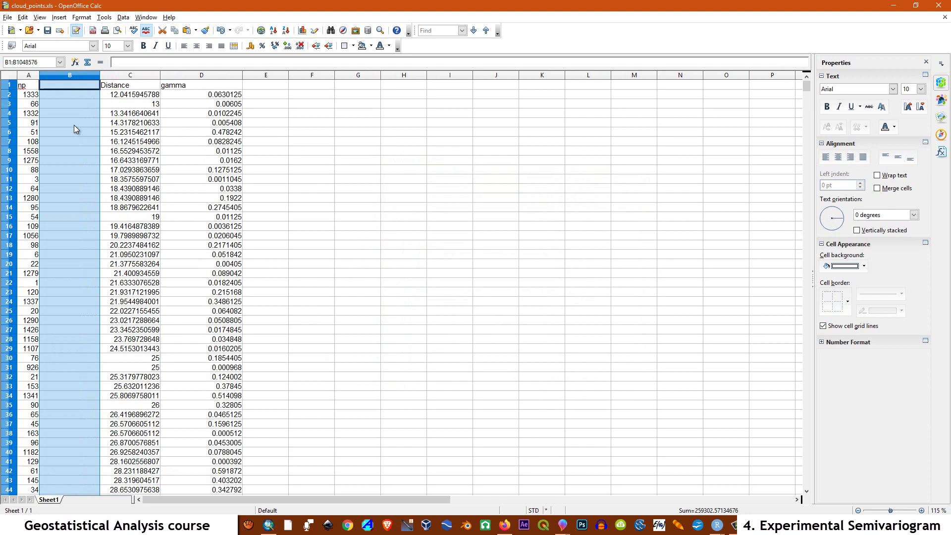
left_click(285, 171)
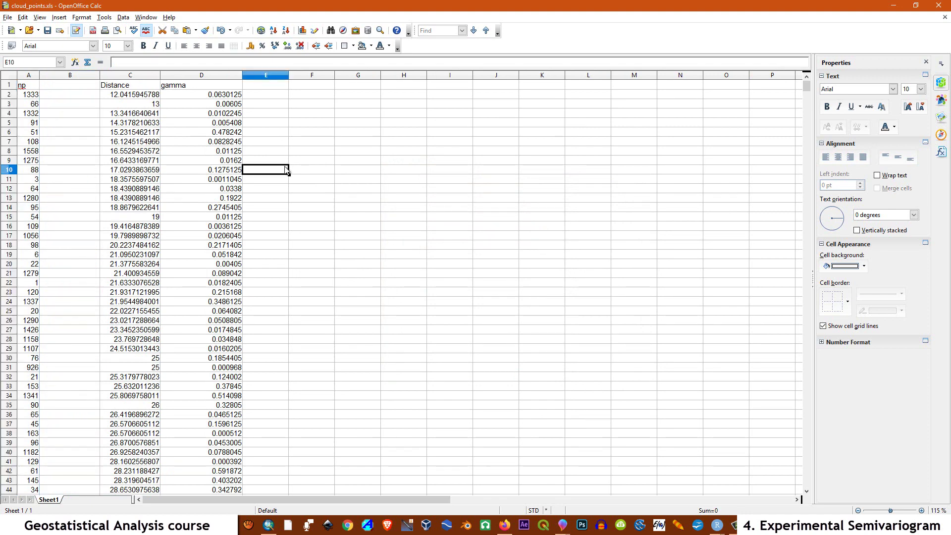
- Give the first four Distance and gamma pairs, cells C2:D5, a golden-yellow background
left_click(110, 95)
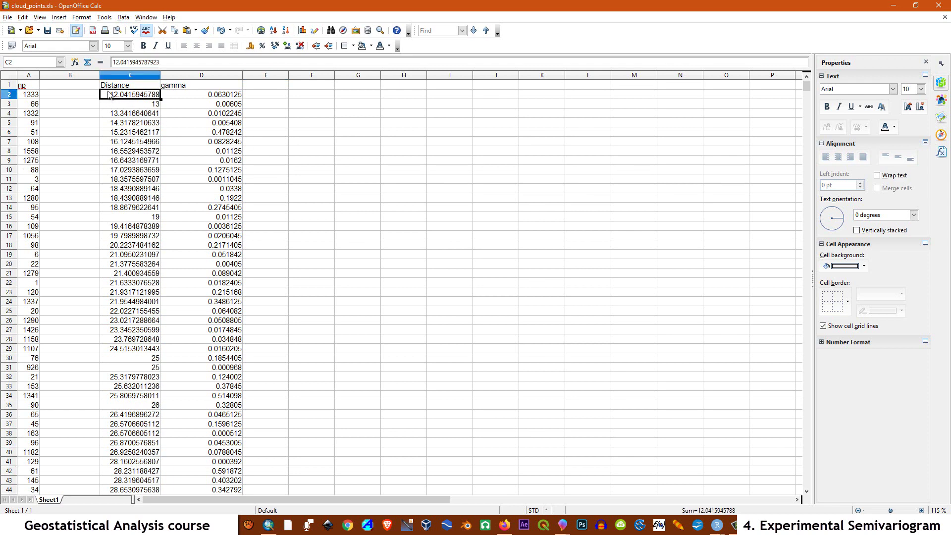
left_click_drag(110, 95, 195, 123)
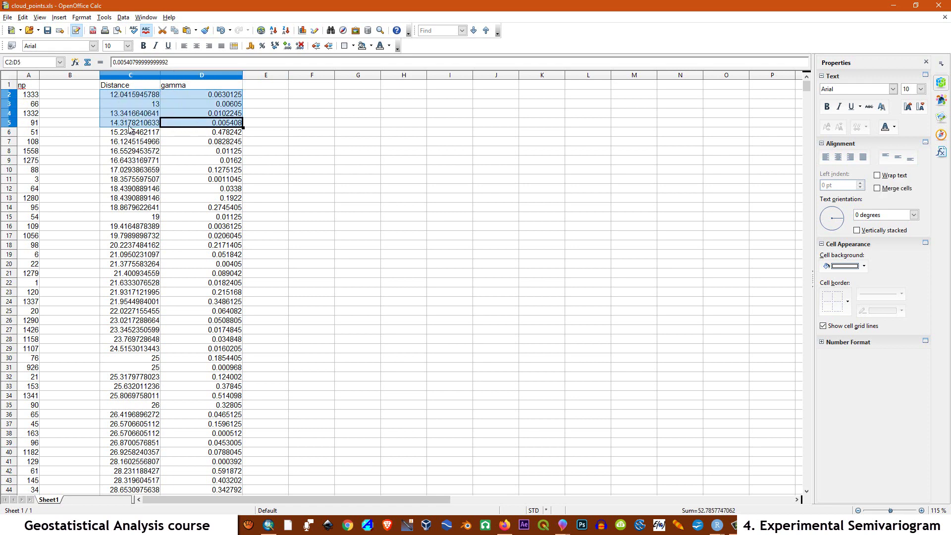
left_click(372, 46)
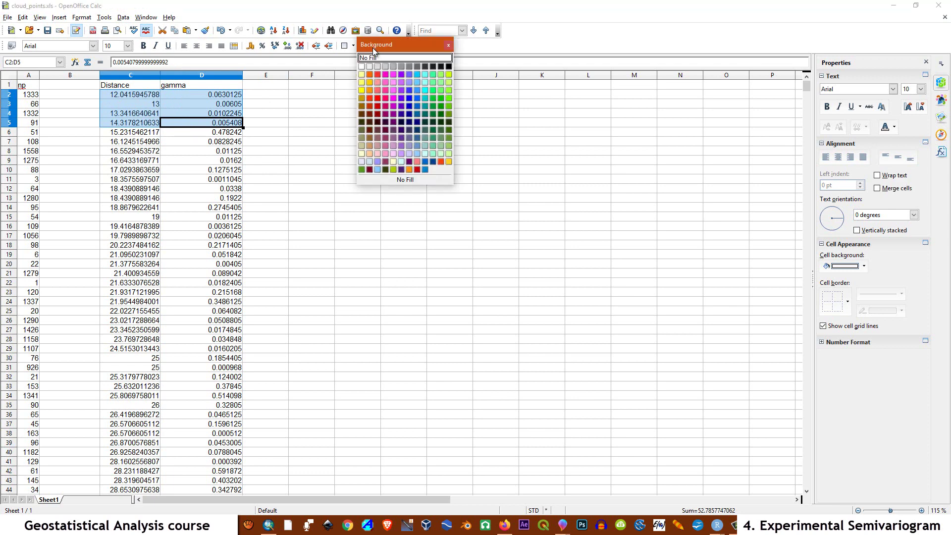
left_click(370, 82)
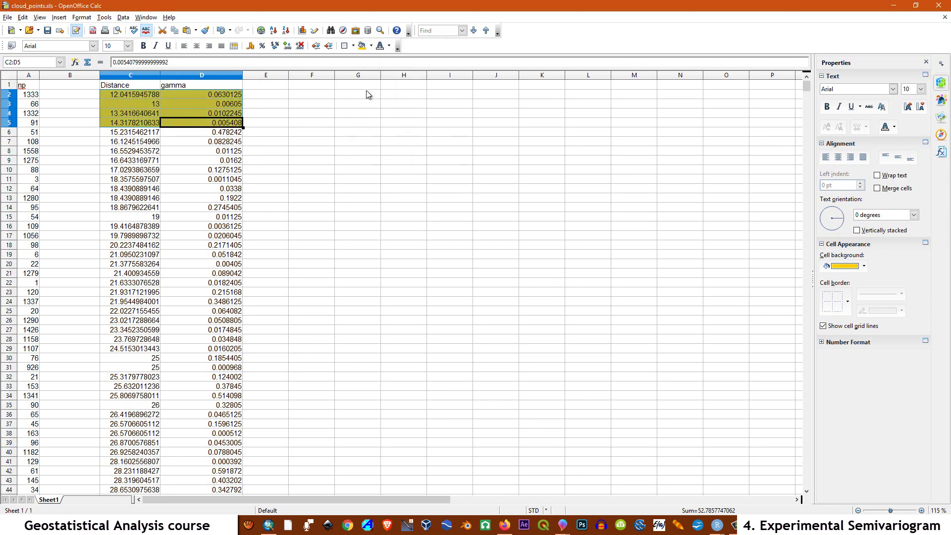
left_click(311, 198)
- Number the four highlighted pairs 1 to 4 in cells B2:B5 by filling the series down from B2
left_click(79, 98)
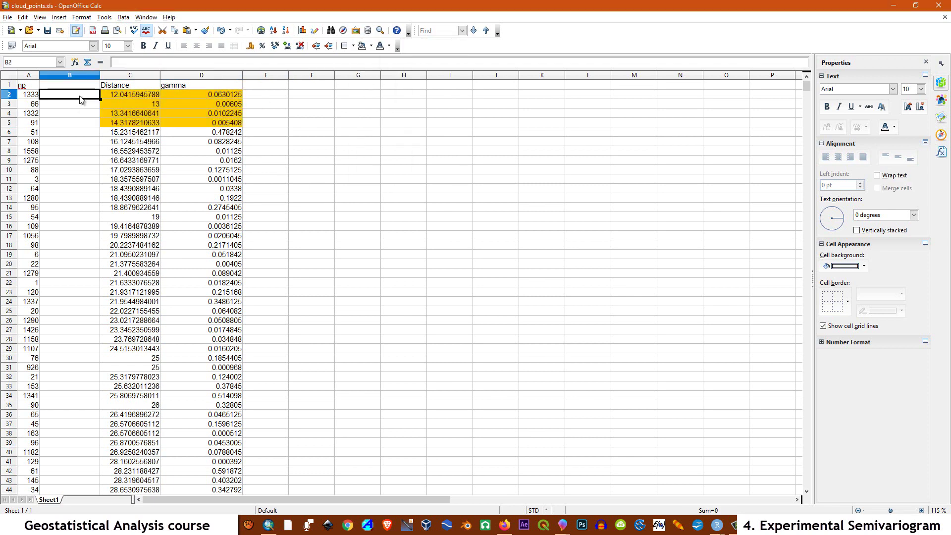
type("1")
left_click_drag(358, 150, 352, 142)
left_click(67, 96)
left_click_drag(100, 100, 103, 124)
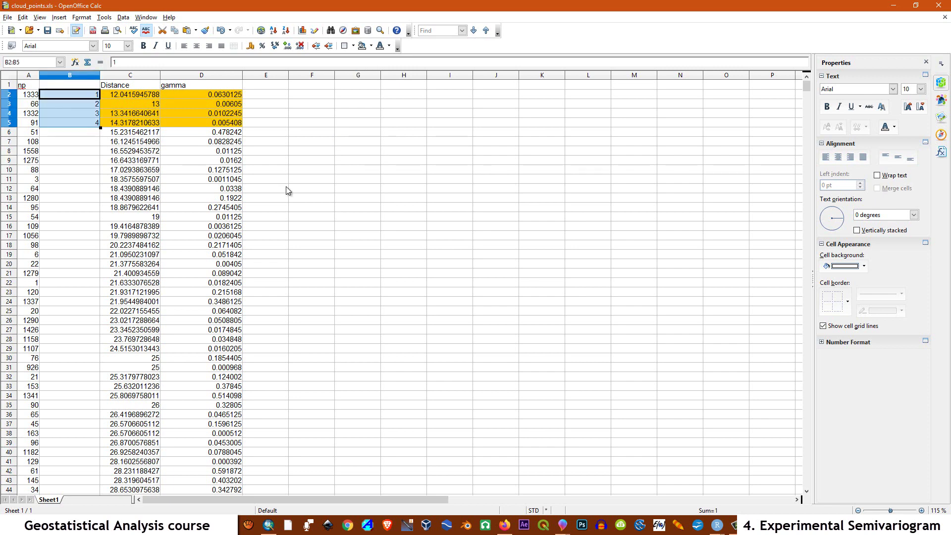
- Fill the distance and gamma cells C6:D47, the pairs from about 15 to 30 m, with a pink background
left_click(288, 191)
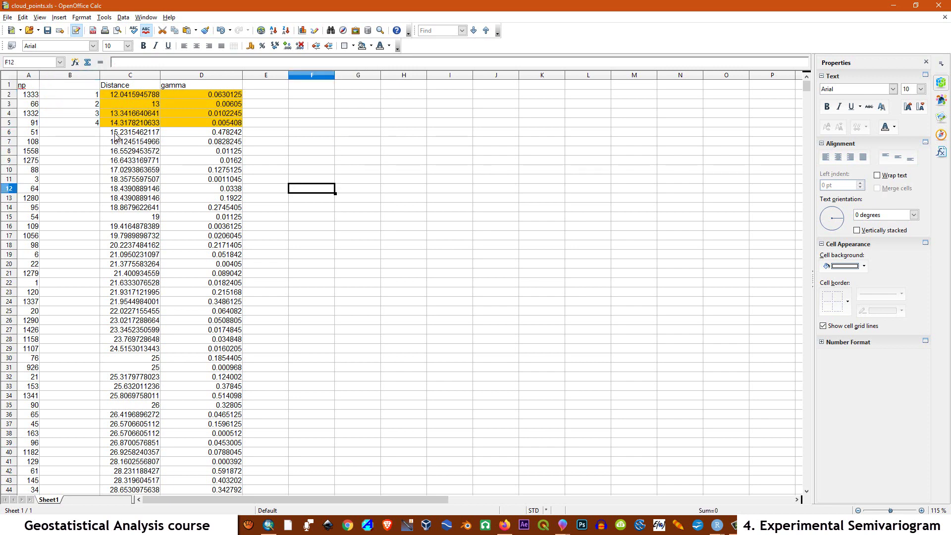
left_click_drag(113, 133, 183, 470)
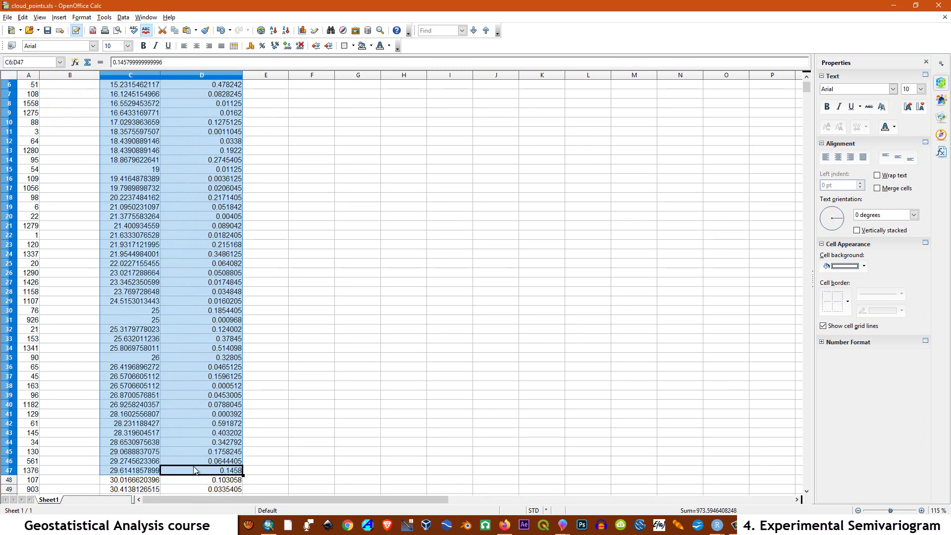
left_click(369, 46)
left_click(394, 83)
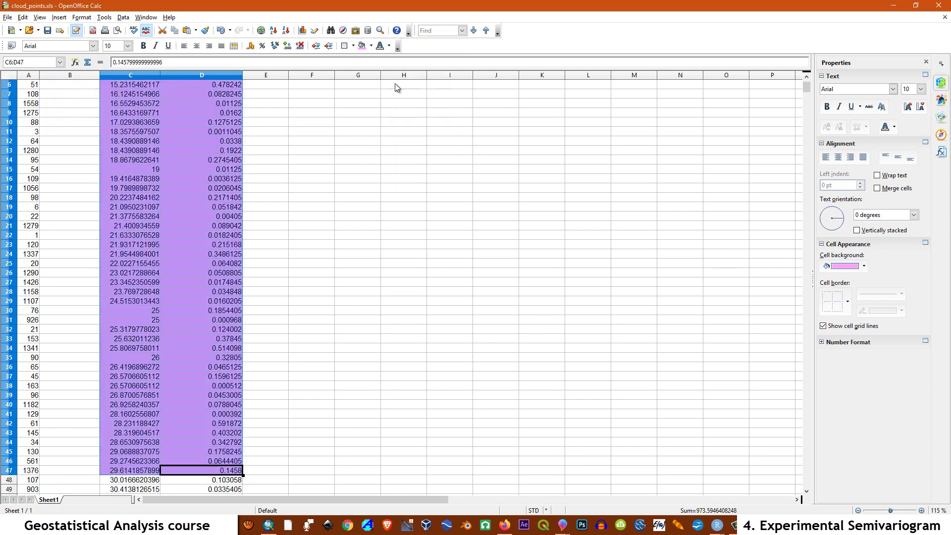
- Number the pink group's pairs from 1 to 42 in cells B6:B47
scroll(149, 247, "up", 2)
left_click(99, 130)
type("1")
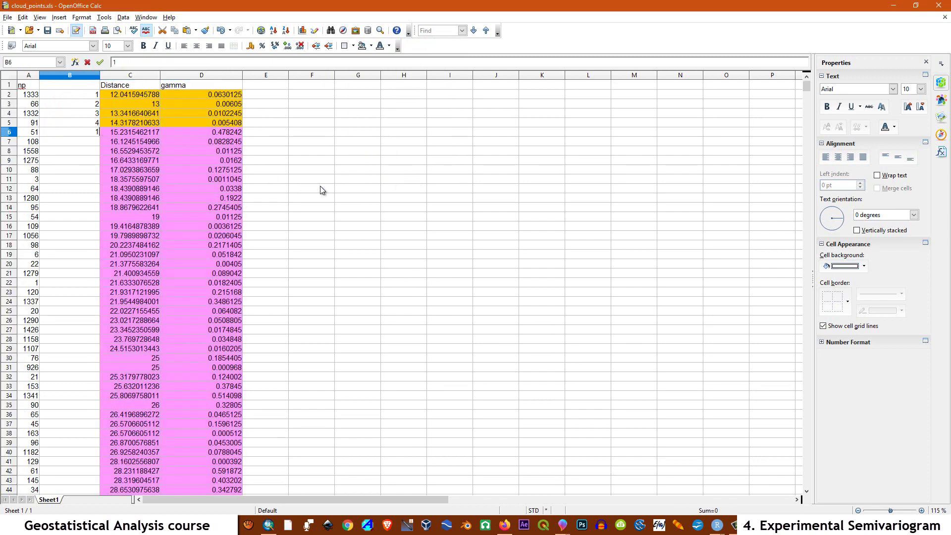
left_click(322, 189)
left_click(81, 134)
left_click_drag(99, 138, 79, 330)
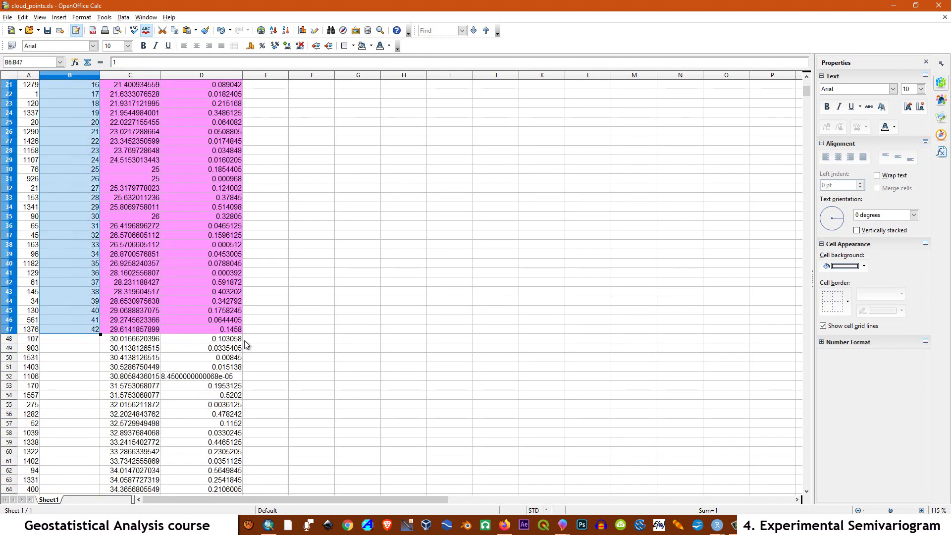
left_click(326, 311)
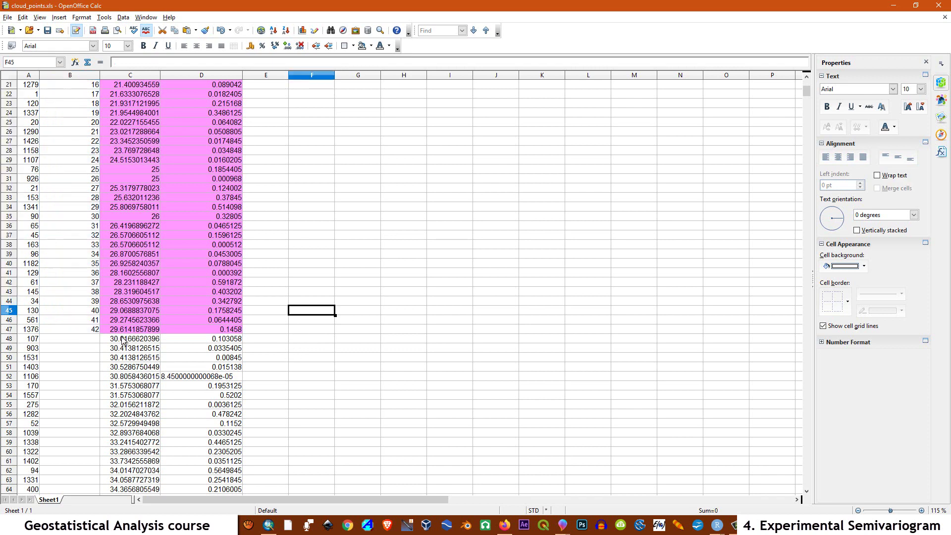
- Fill the distance and gamma cells C48:D123, the next distance group, with a cyan background
left_click_drag(122, 337, 200, 451)
left_click(371, 46)
left_click(425, 92)
- Number the cyan group's pairs from 1 to 76 in cells B48:B123
scroll(94, 213, "up", 16)
left_click(92, 210)
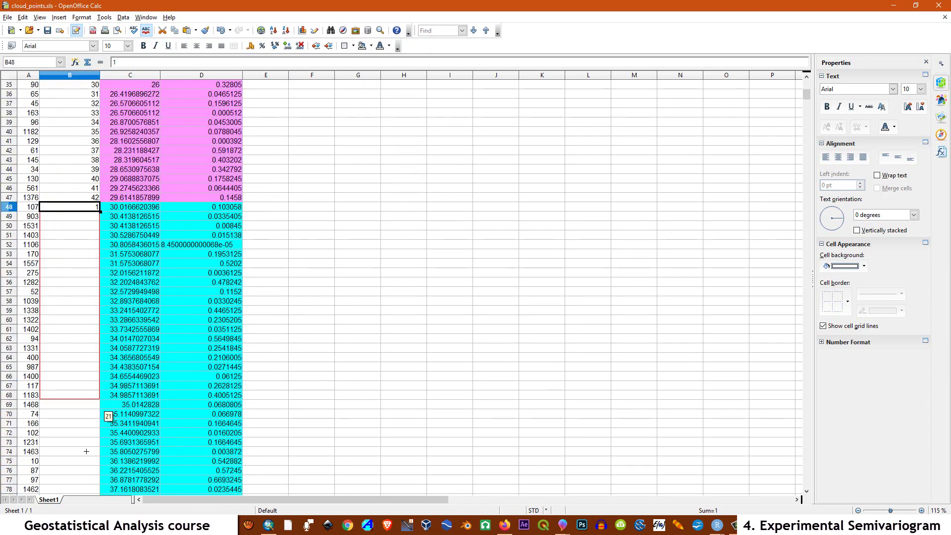
scroll(92, 446, "down", 19)
left_click(317, 405)
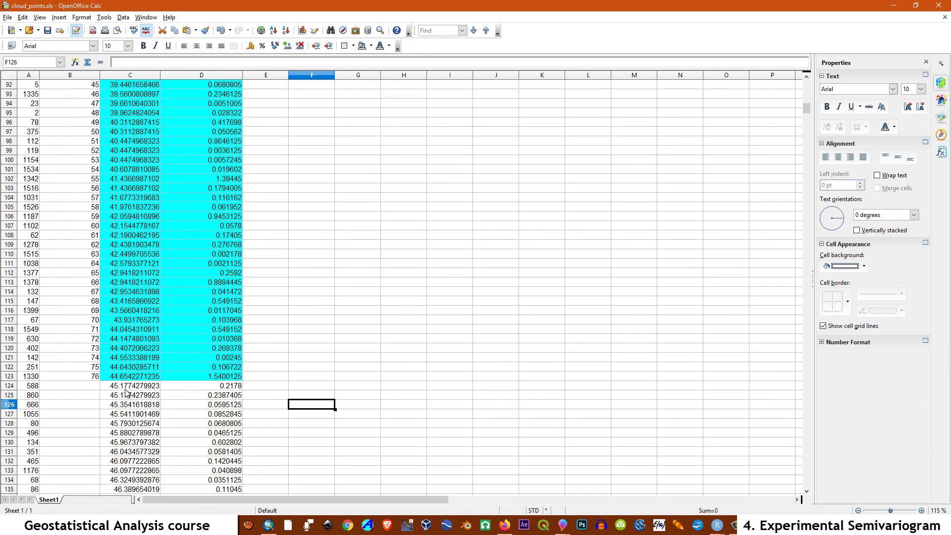
- Fill the next group of distance and gamma cells, starting at row 124, with a gray background
left_click_drag(112, 390, 225, 414)
left_click(371, 46)
left_click(388, 66)
- Number the gray group's pairs in column B, starting with 1 in B124 and continuing down to the group's last row
scroll(265, 297, "up", 20)
left_click(74, 151)
type("1")
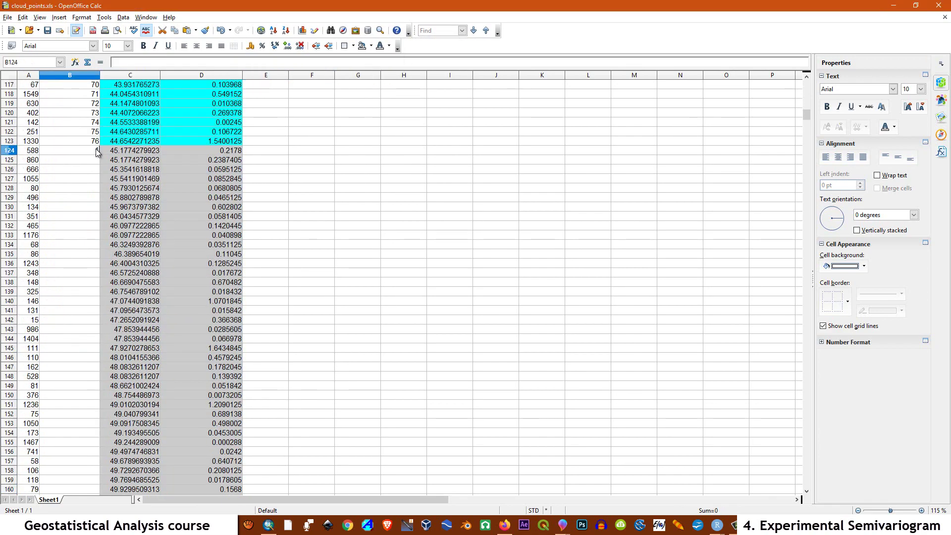
left_click_drag(100, 155, 80, 273)
scroll(317, 262, "up", 20)
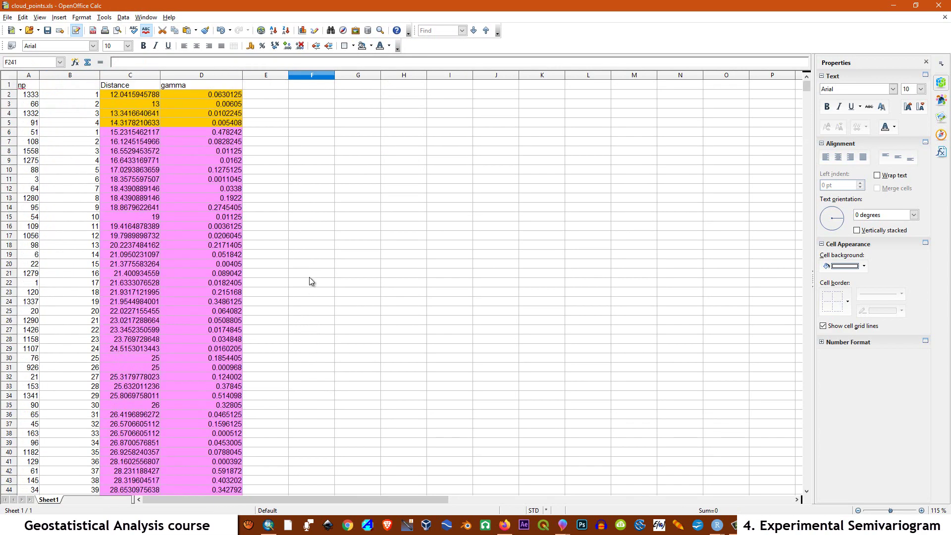
- Insert a points-only XY (Scatter) chart of the Distance and gamma columns and widen it across to about column Q
left_click(121, 74)
left_click_drag(158, 71, 176, 70)
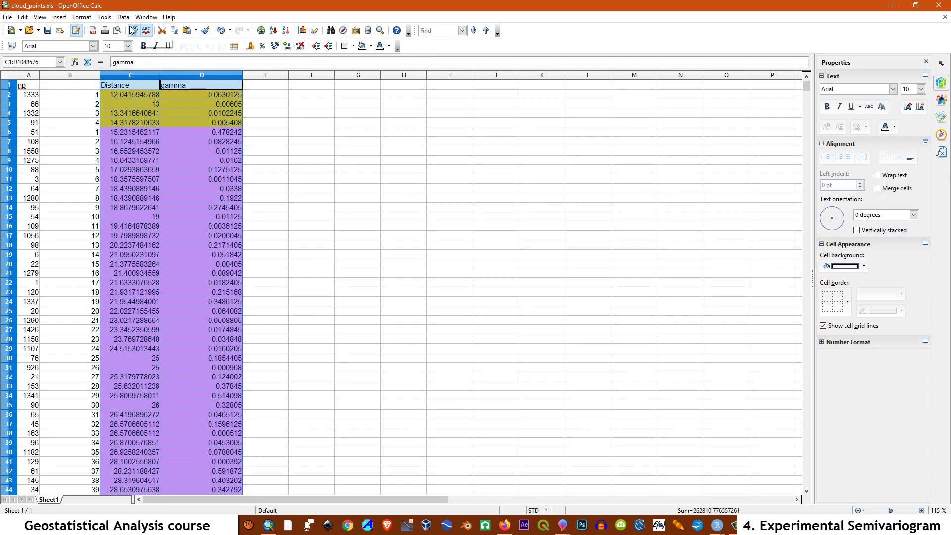
left_click(59, 18)
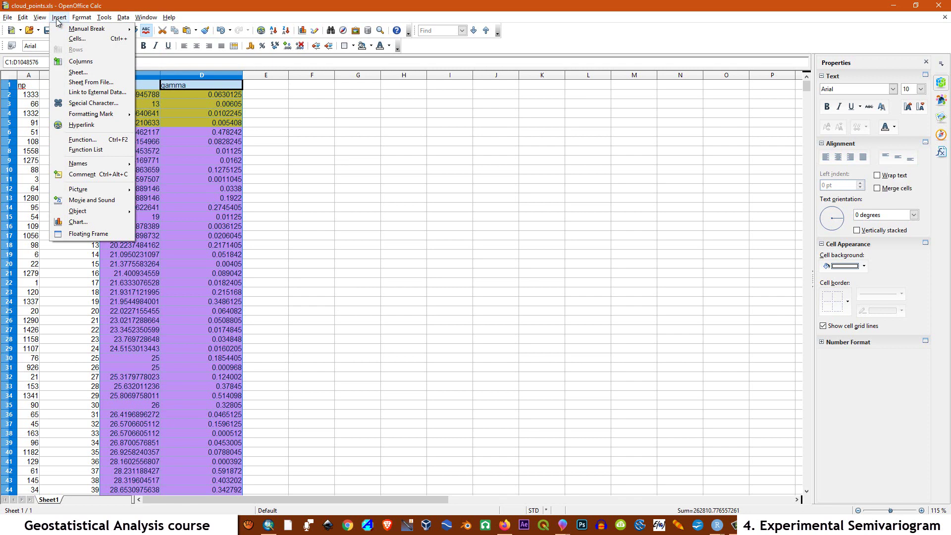
left_click(89, 221)
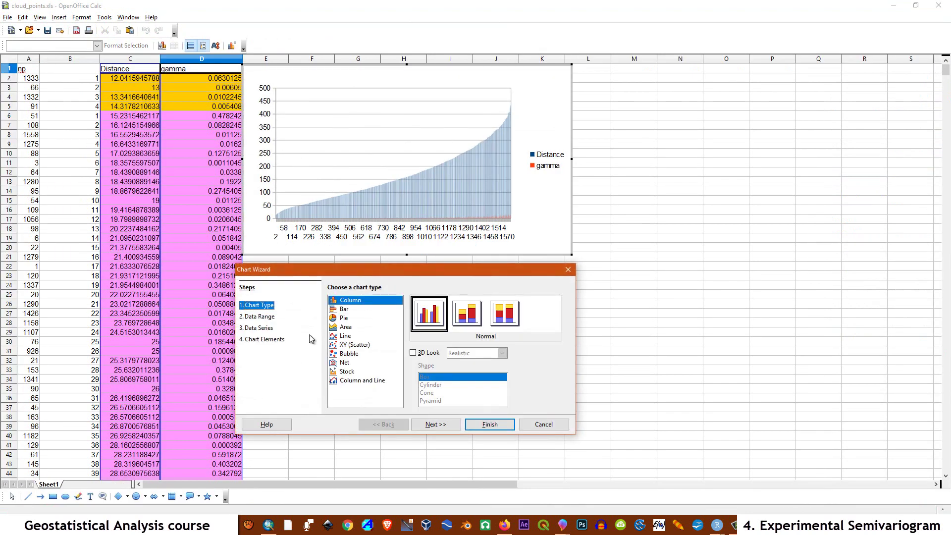
left_click(357, 345)
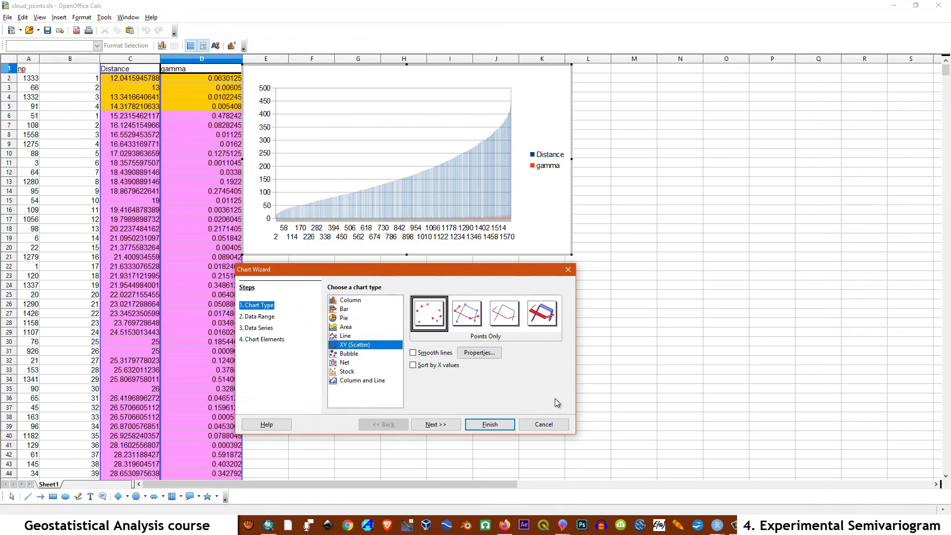
left_click(486, 428)
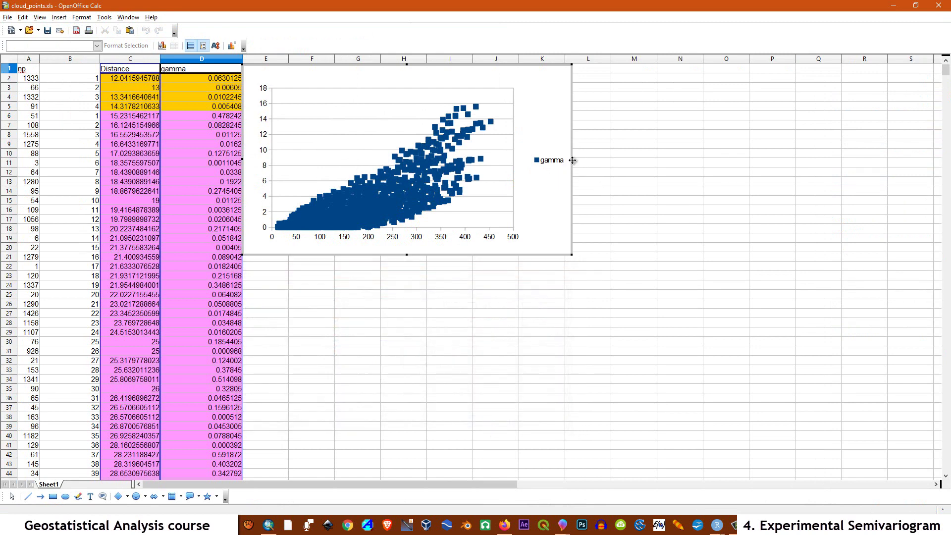
left_click_drag(572, 160, 848, 169)
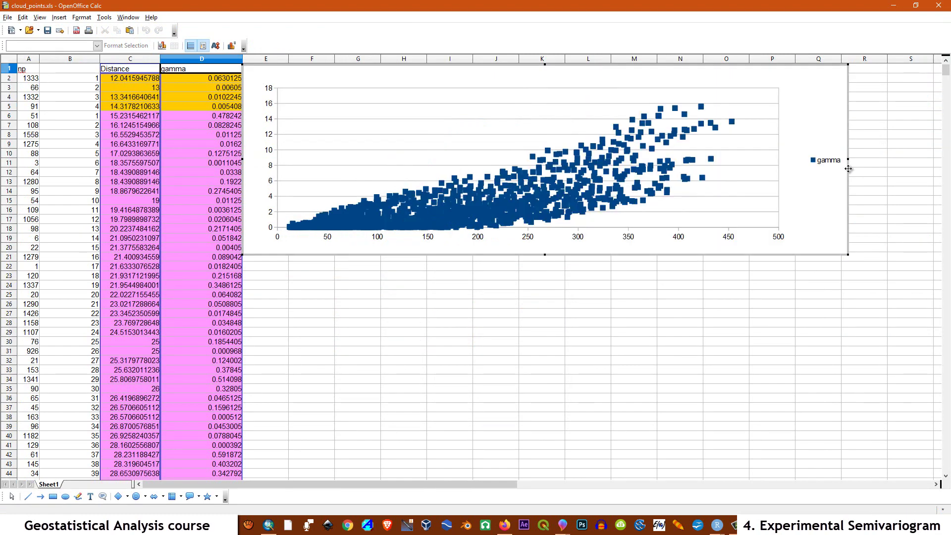
- Compare the scatter chart with the Semivariogram/Covariance Cloud in ArcMap and the plot in RStudio, and return to OpenOffice Calc
left_click(272, 528)
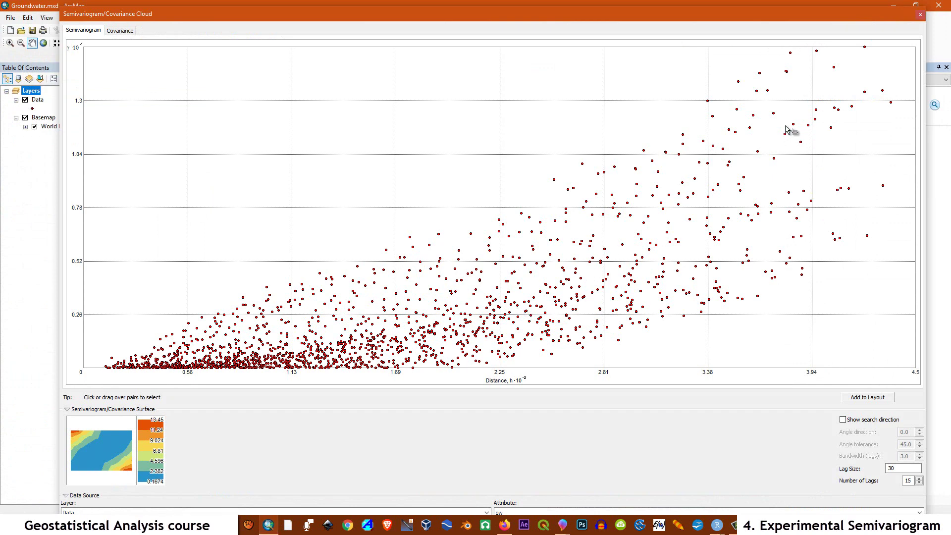
left_click(717, 526)
left_click(773, 453)
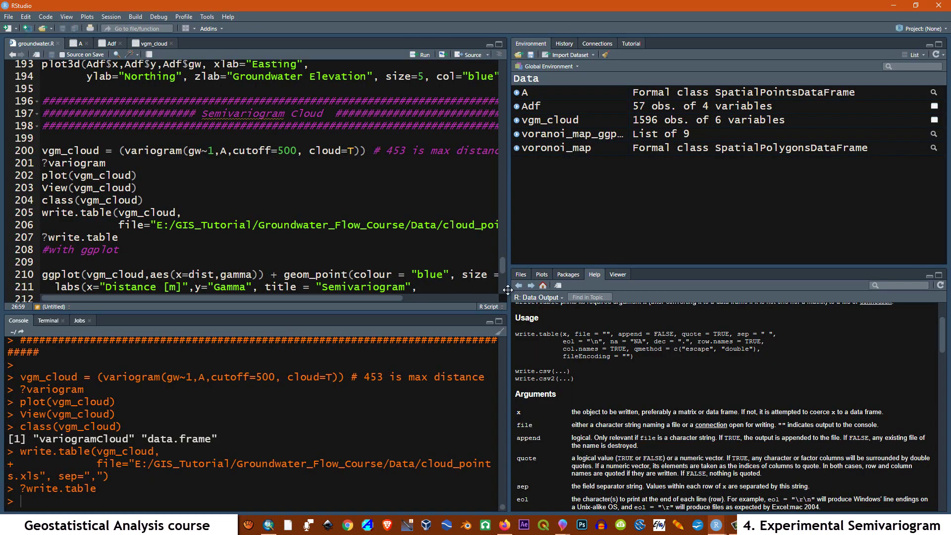
left_click(541, 275)
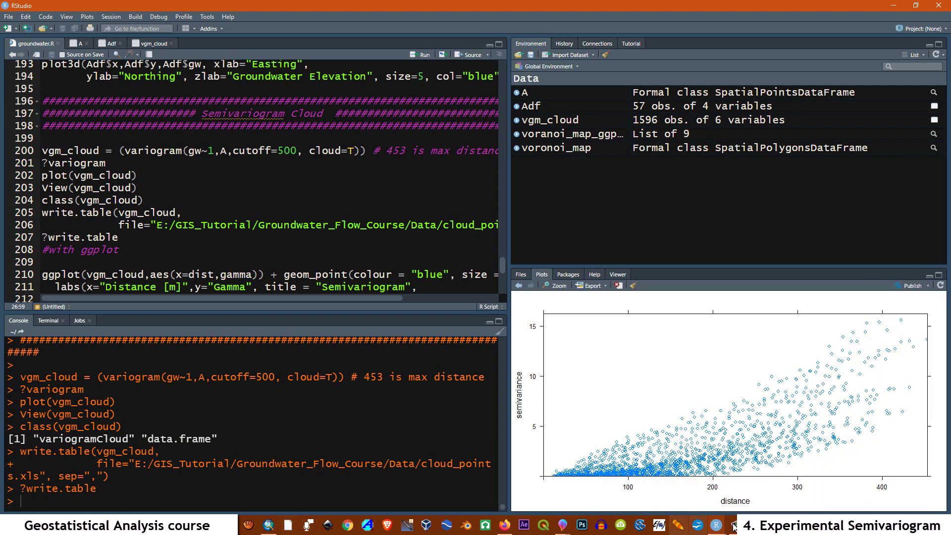
left_click(755, 525)
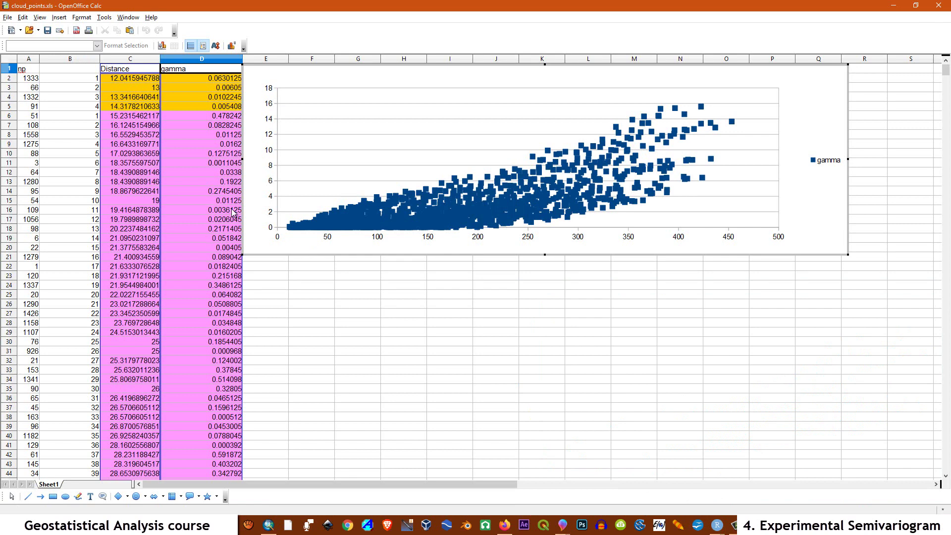
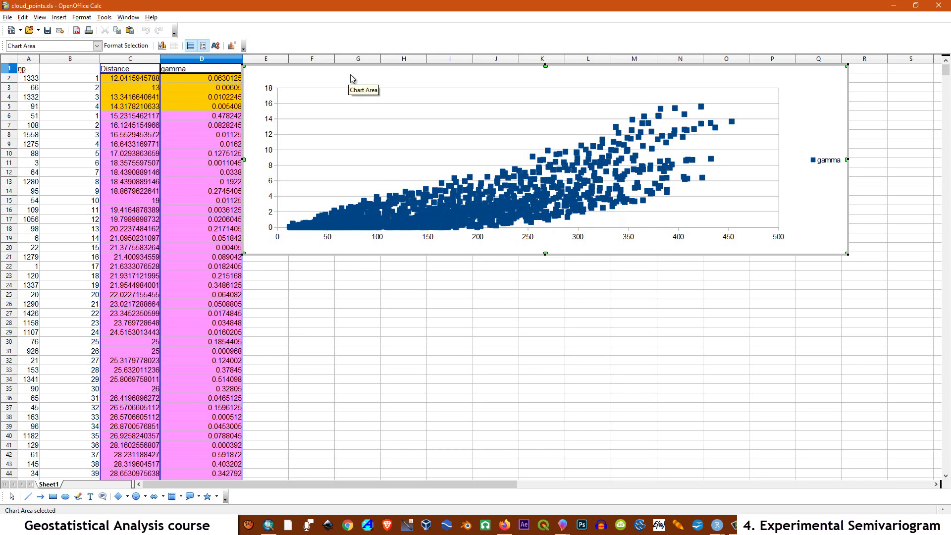
- Delete the scatter chart from the sheet
left_click(772, 330)
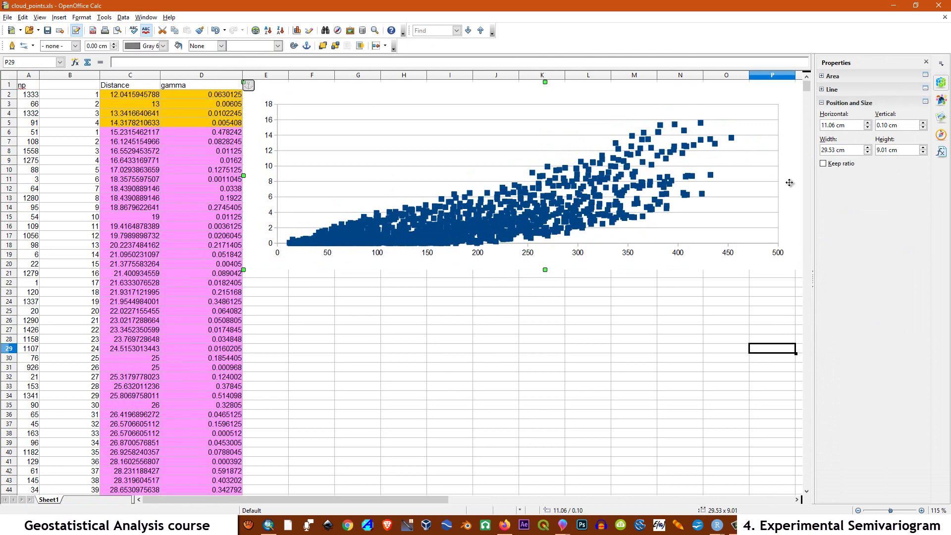
key("Delete")
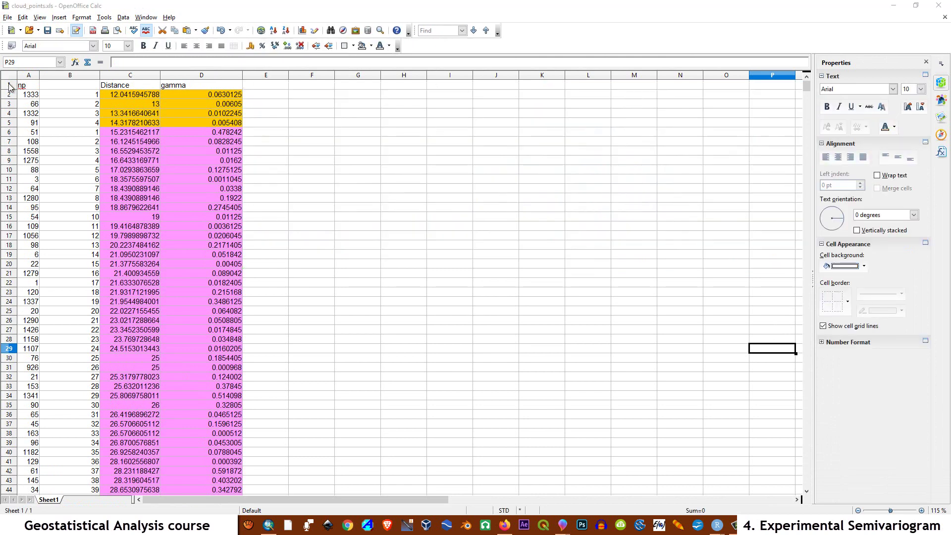
- Insert a row above the column headers and add the centered title "Semivariogram Cloud" in the merged cell over Distance and gamma
left_click(9, 87)
right_click(5, 87)
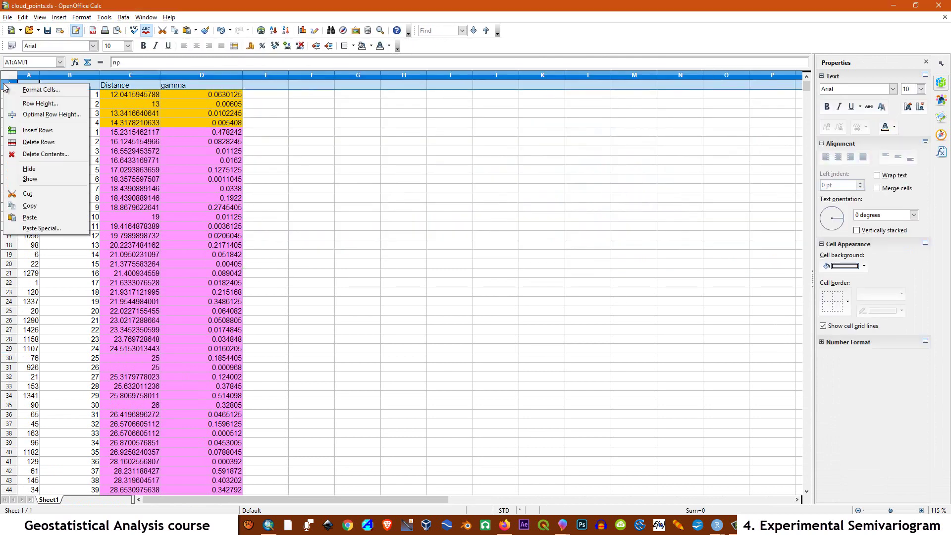
left_click(37, 130)
left_click(140, 86)
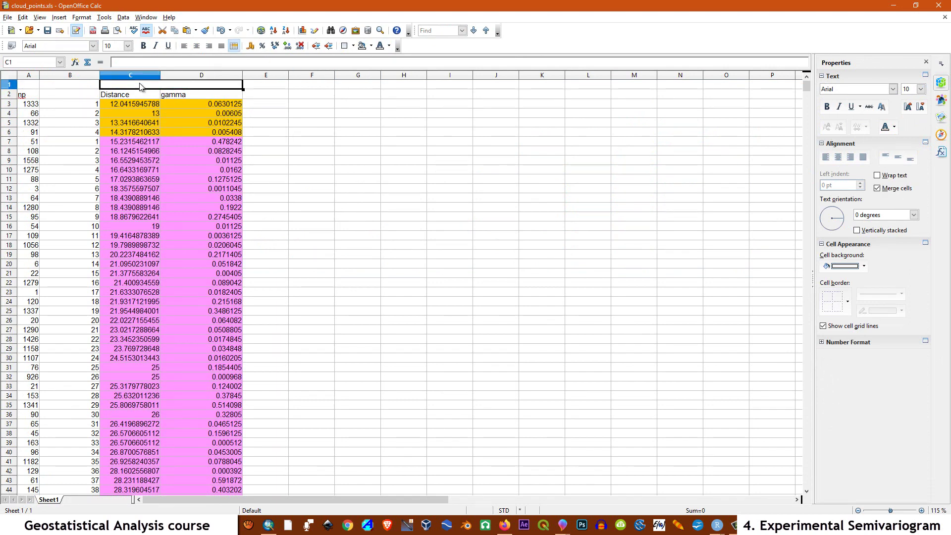
type("Semivariogram Cloud")
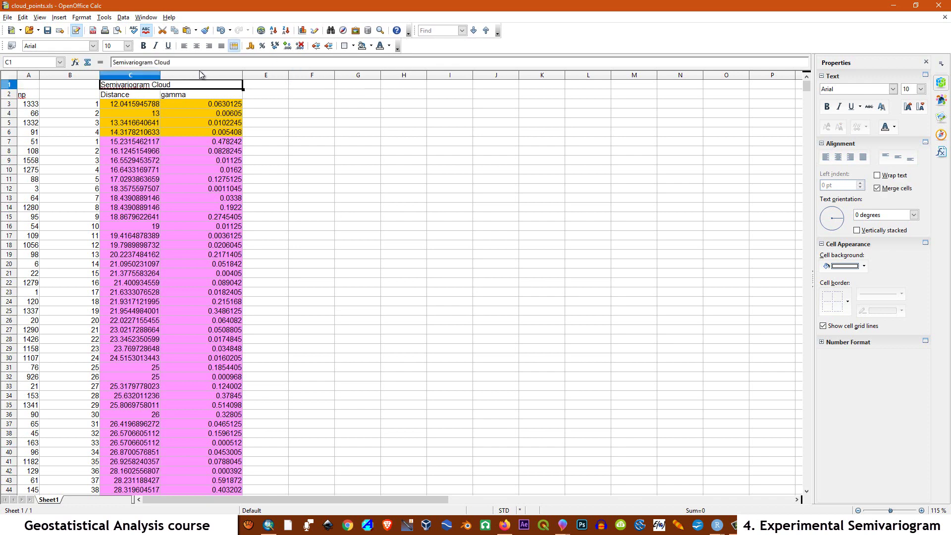
left_click(336, 201)
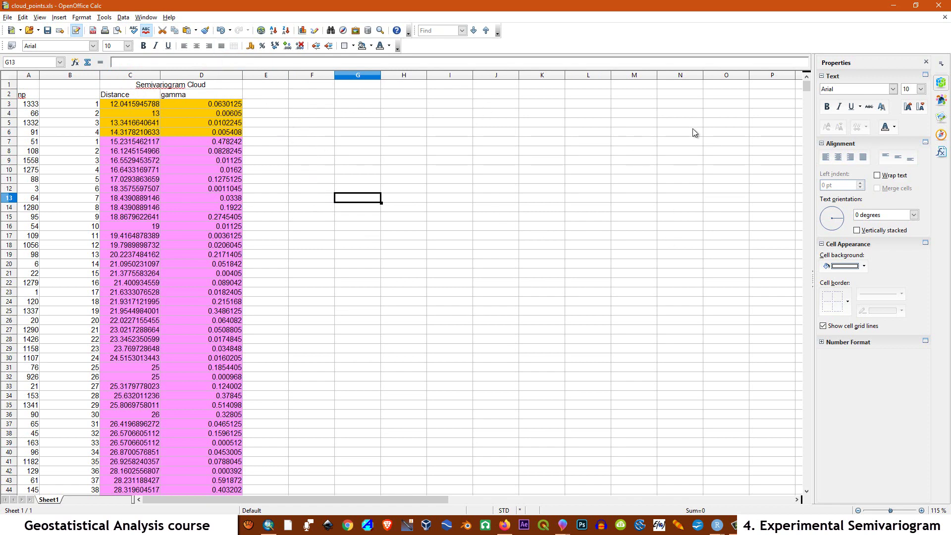
- Insert the picture formula1.png from the graphs folder and place it in the empty top rows around columns I to N
left_click(59, 17)
mouse_move(75, 188)
left_click(163, 189)
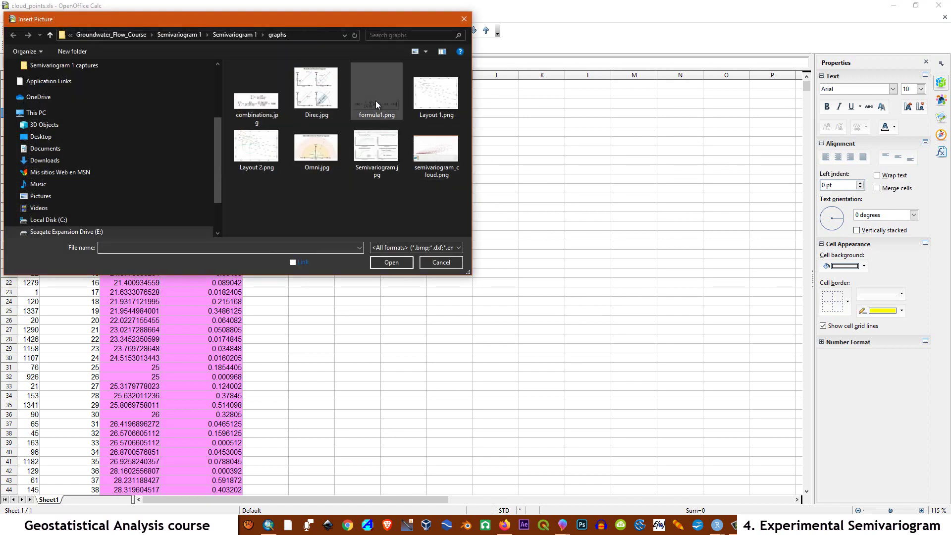
double_click(375, 100)
left_click_drag(288, 110, 401, 102)
left_click(721, 247)
left_click(453, 143)
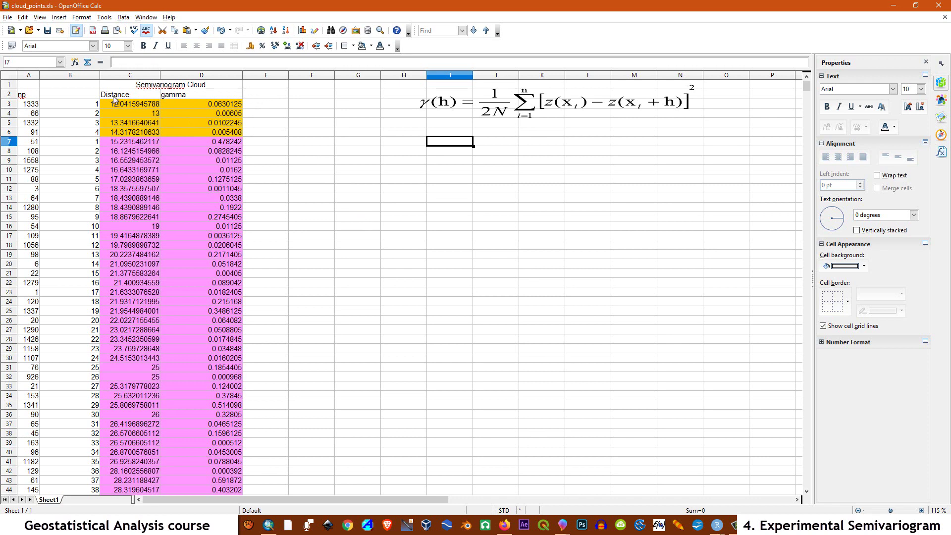
- Add the headers "Average Dista" in E2 and "Average gamma" in F2
left_click(268, 94)
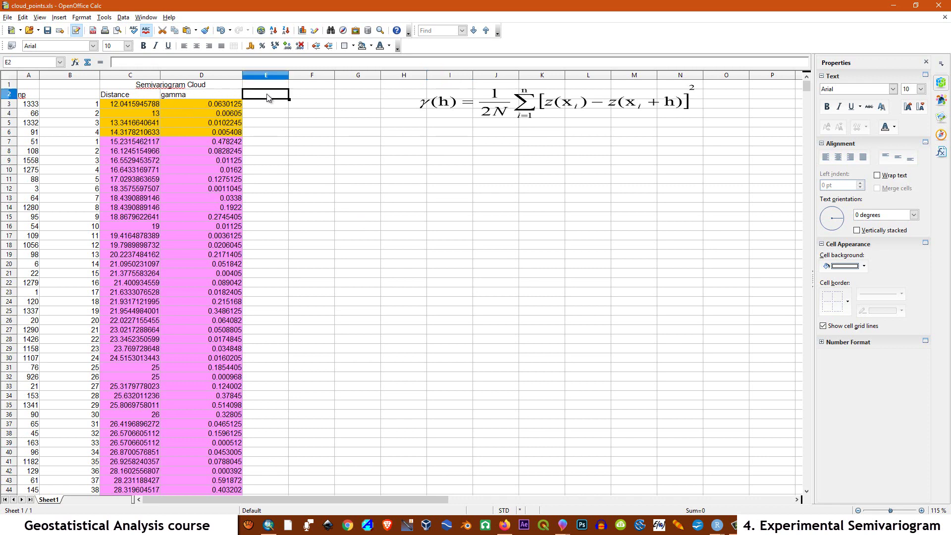
type("Average Dista")
left_click(310, 98)
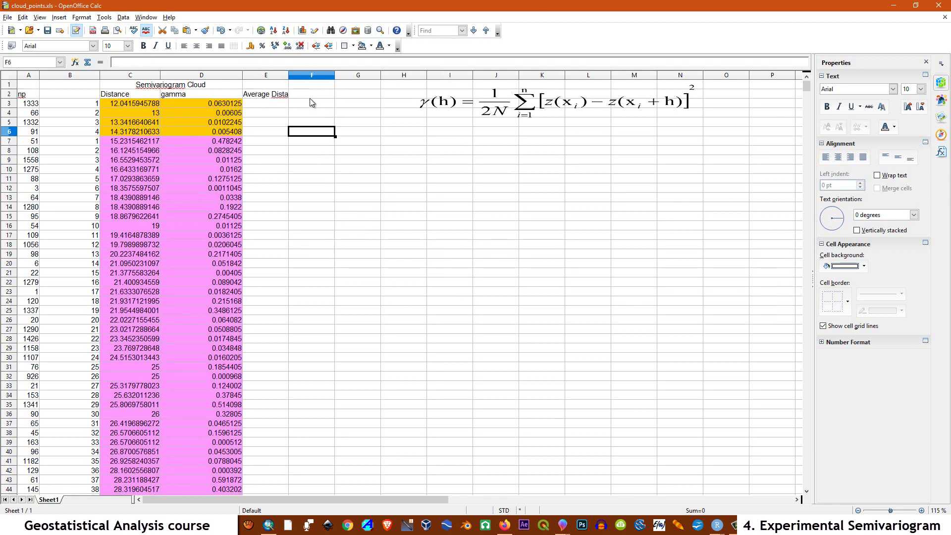
type("Avrerage")
right_click(311, 99)
right_click(310, 101)
left_click(323, 104)
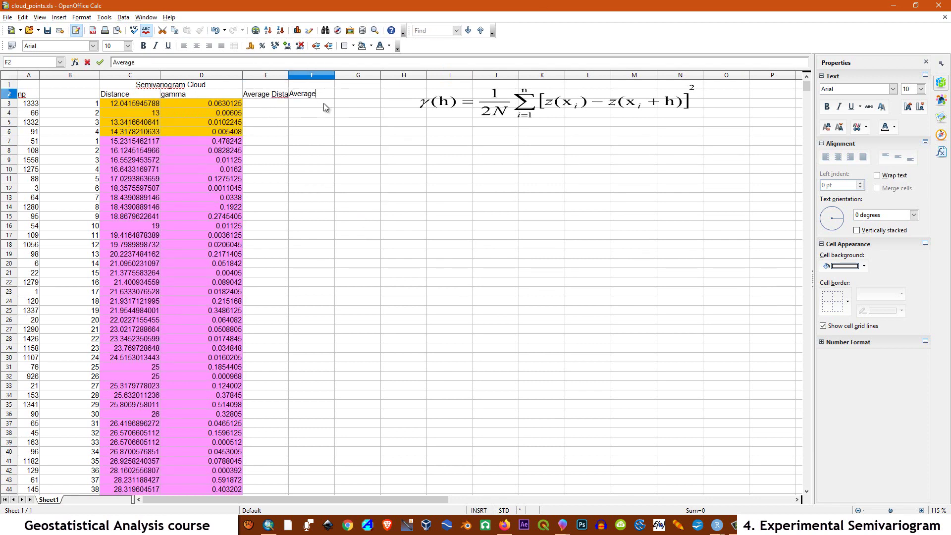
type("gamma")
- Widen column E slightly so that its header has room
left_click(286, 76)
left_click_drag(288, 77, 297, 77)
left_click(354, 178)
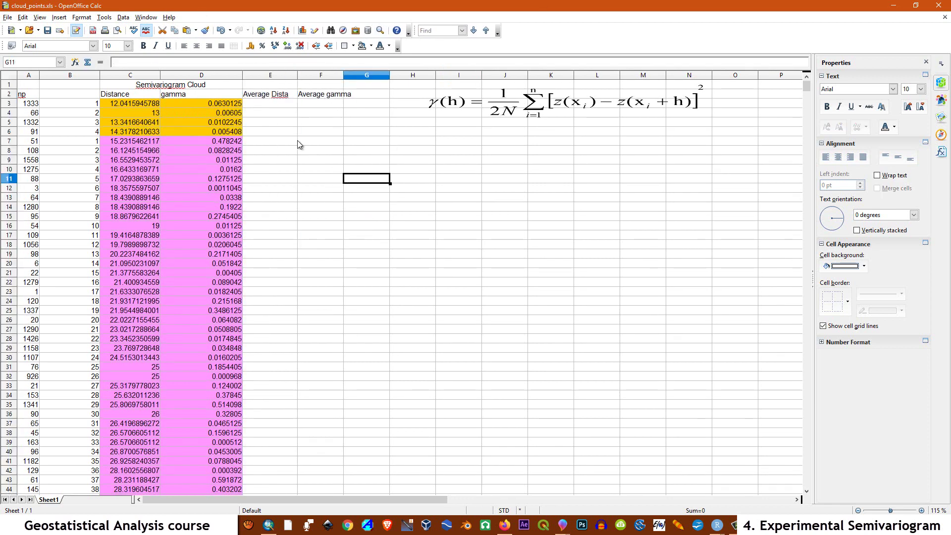
- Enter the average distance of the orange class in E3 with the formula =SUM(C3:C6)/4
left_click(254, 108)
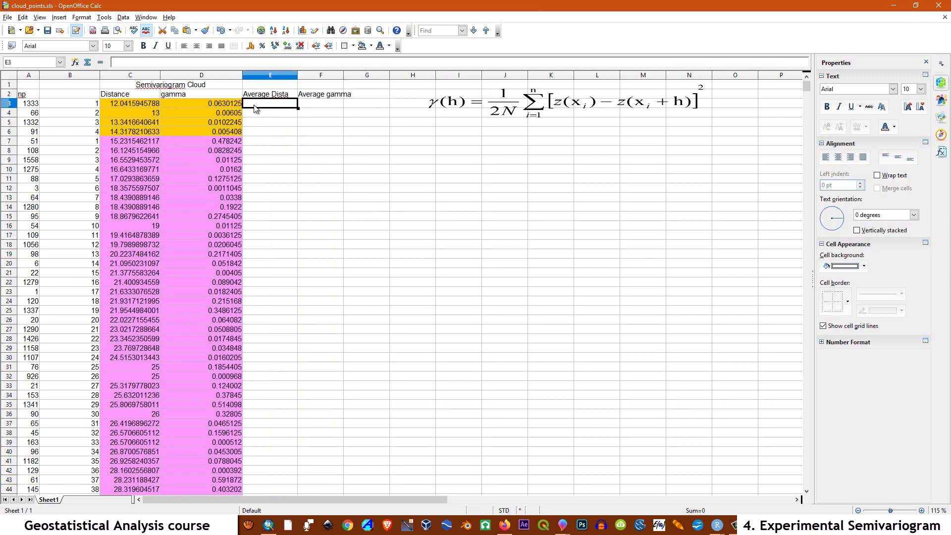
left_click(89, 66)
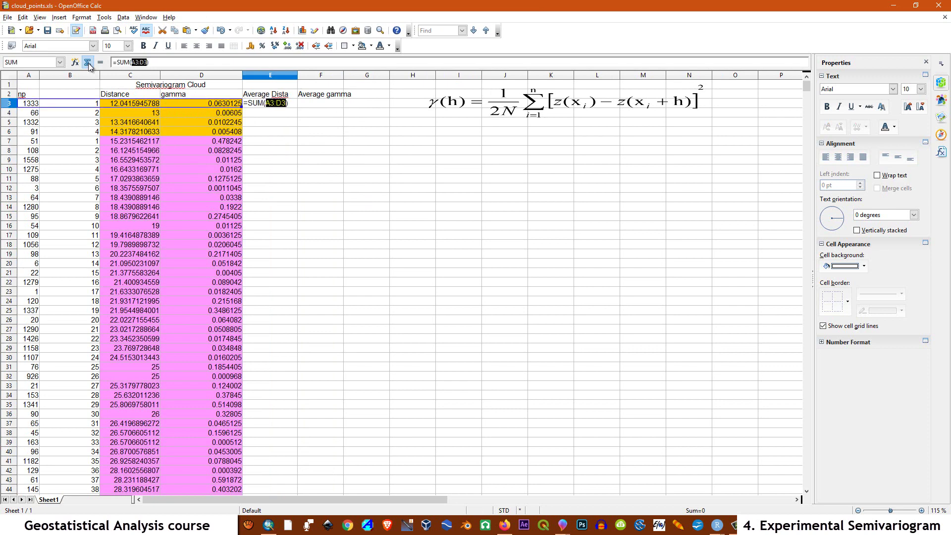
left_click(305, 165)
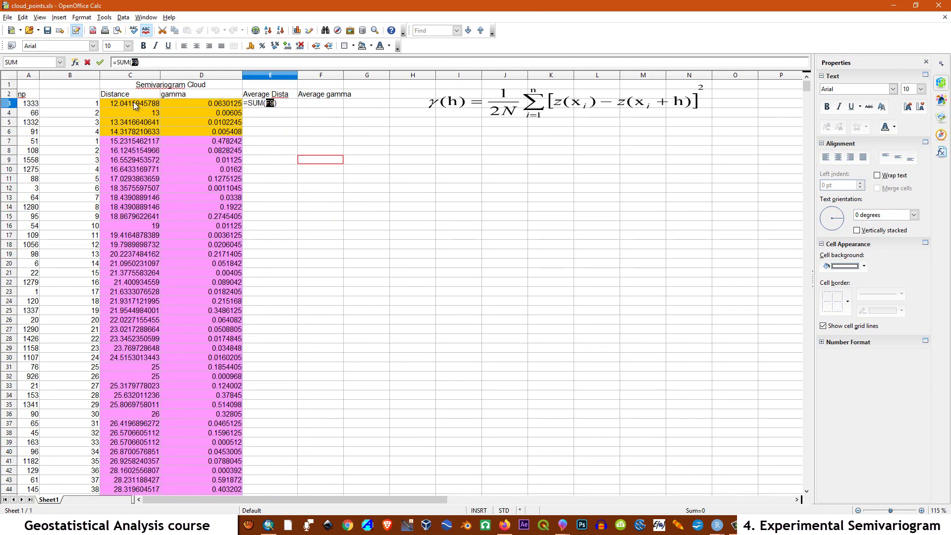
left_click_drag(132, 102, 136, 129)
left_click(289, 104)
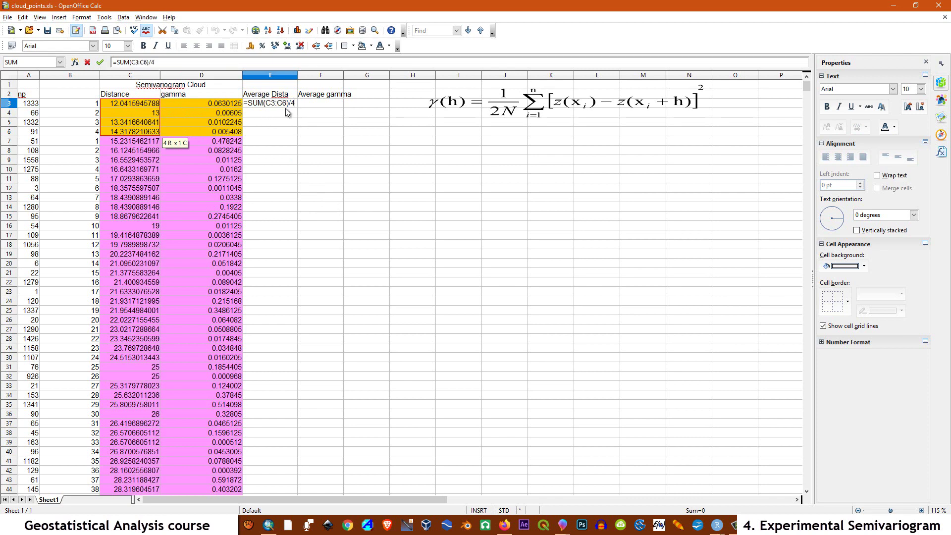
type("/4")
key("Return")
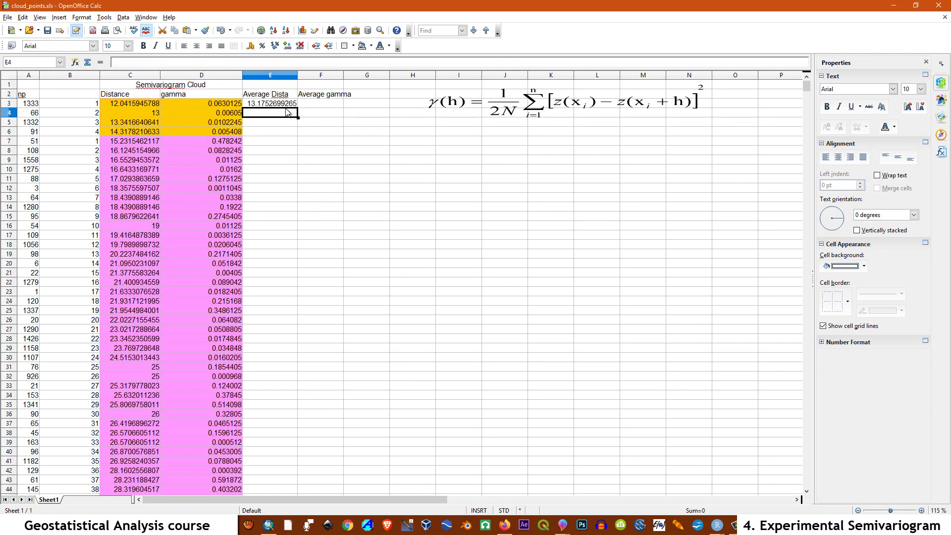
- Fill the E3 formula across to F3 for the average gamma and fit column F's width to its content
left_click(289, 105)
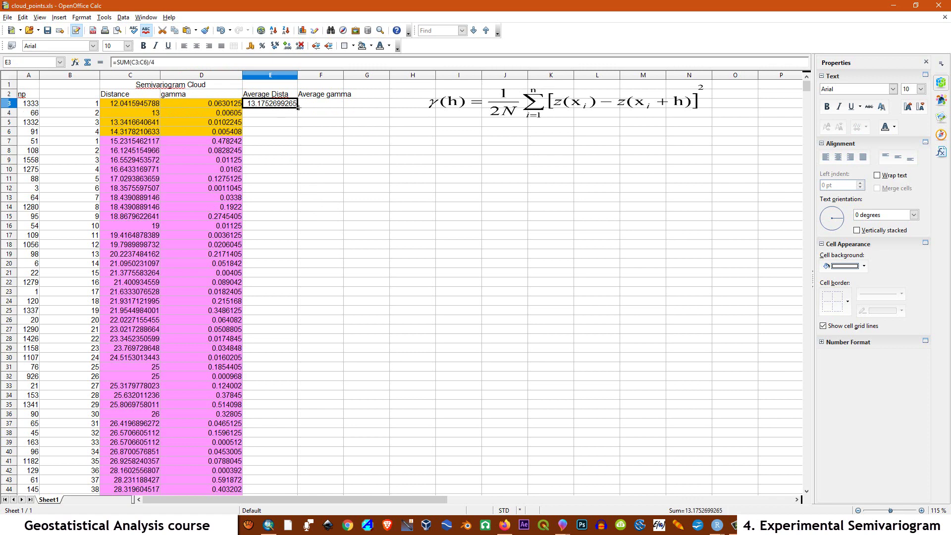
left_click_drag(298, 107, 339, 106)
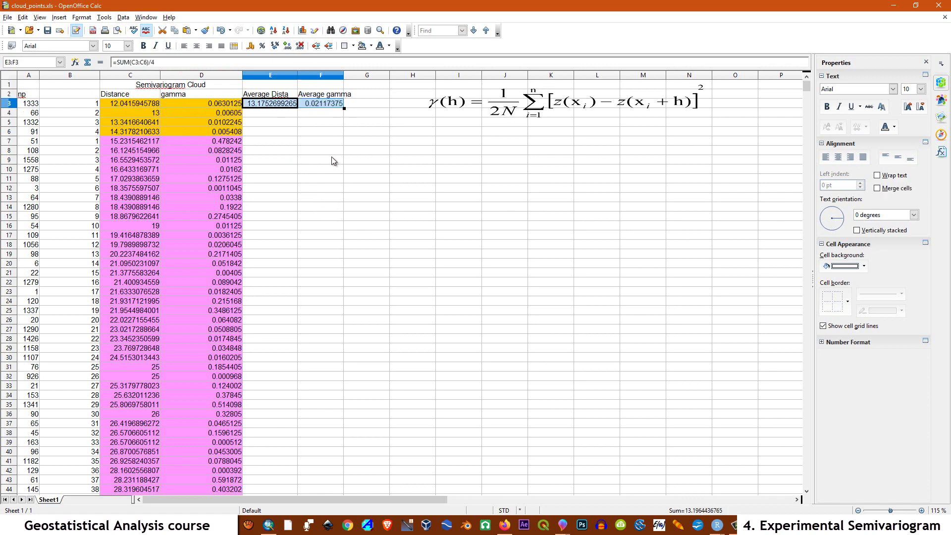
left_click(331, 159)
double_click(343, 75)
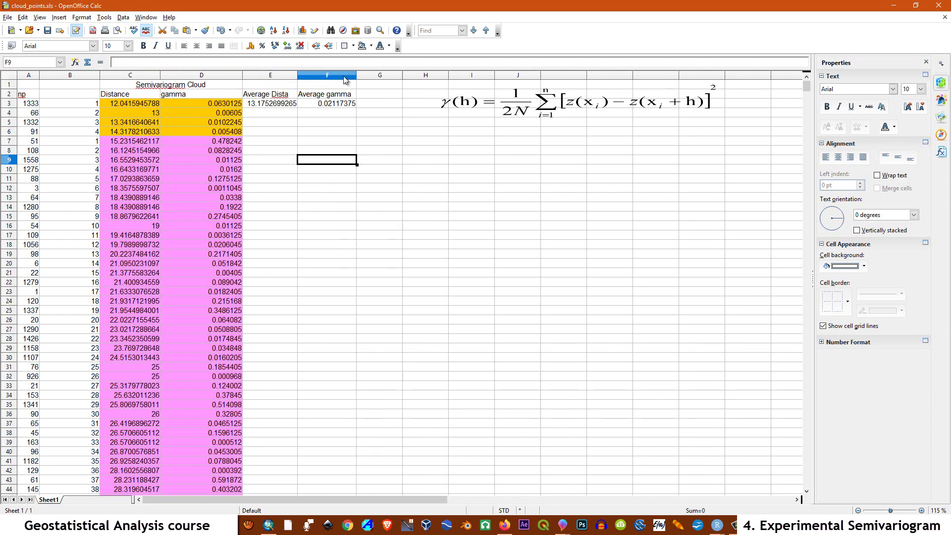
- Label the first class "Lag 1" in G3
left_click(369, 96)
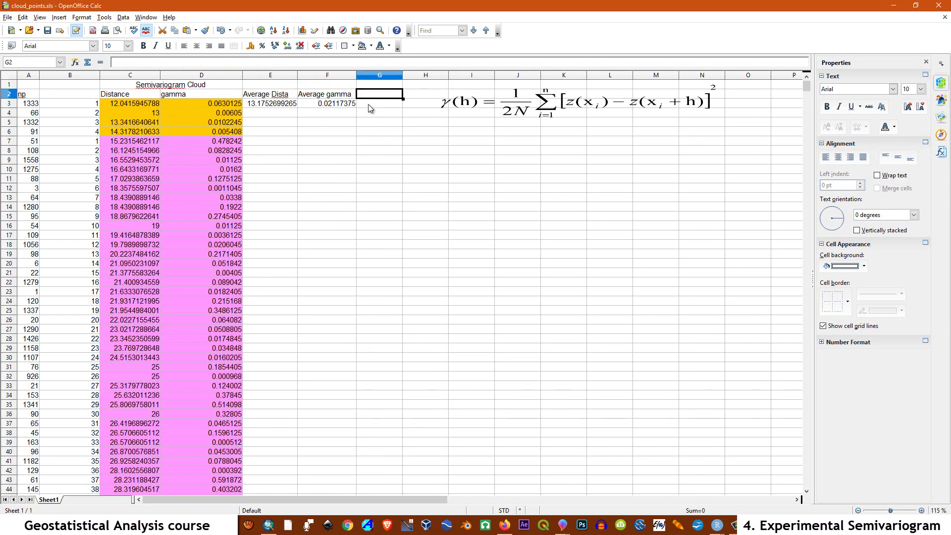
left_click(367, 104)
type("La")
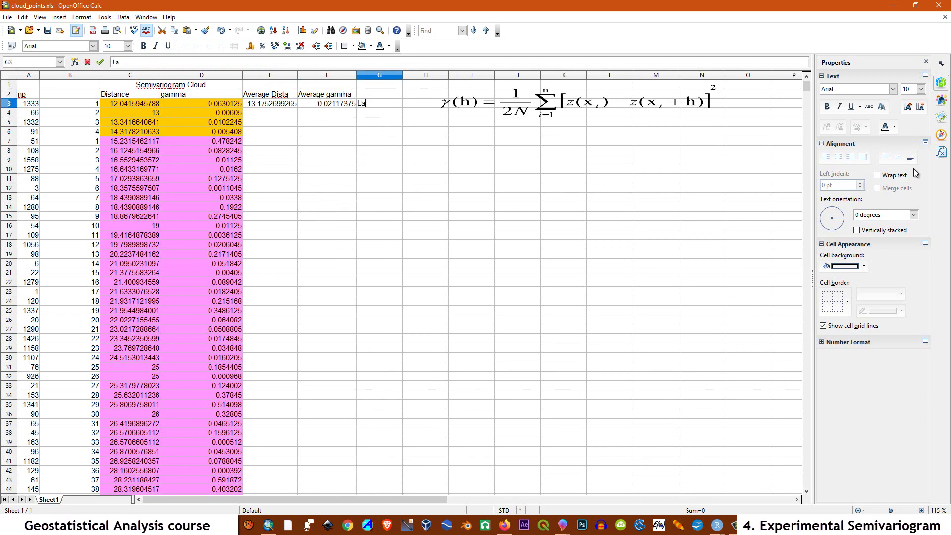
type("g 1")
- Enter the average distance of the pink class in E7 with the formula =SUM(C7:C48)/42
left_click(253, 144)
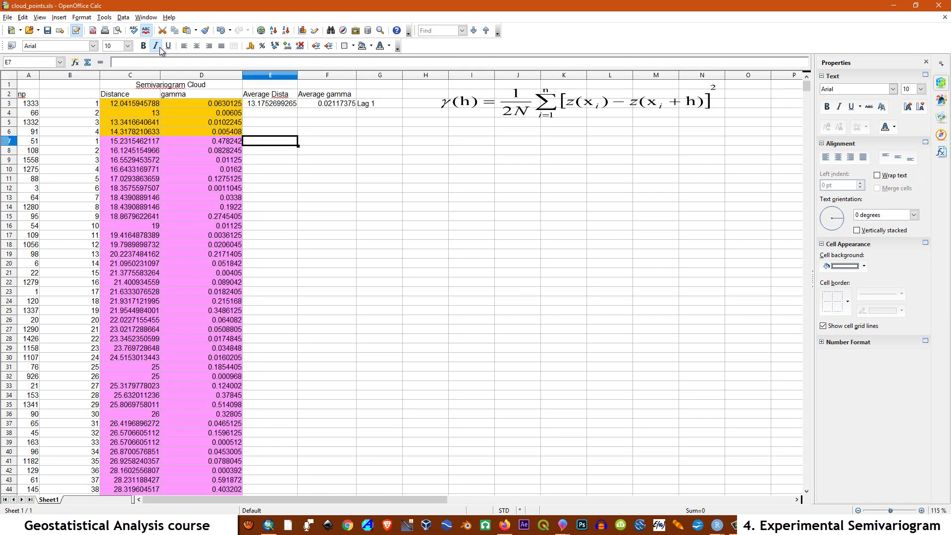
type("=SUM(")
left_click_drag(130, 141, 98, 400)
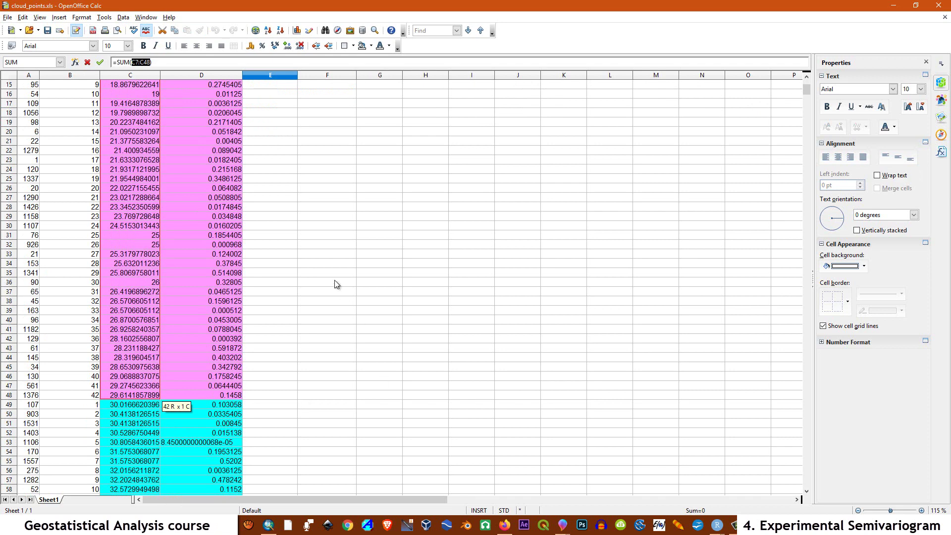
type(")42")
key("Return")
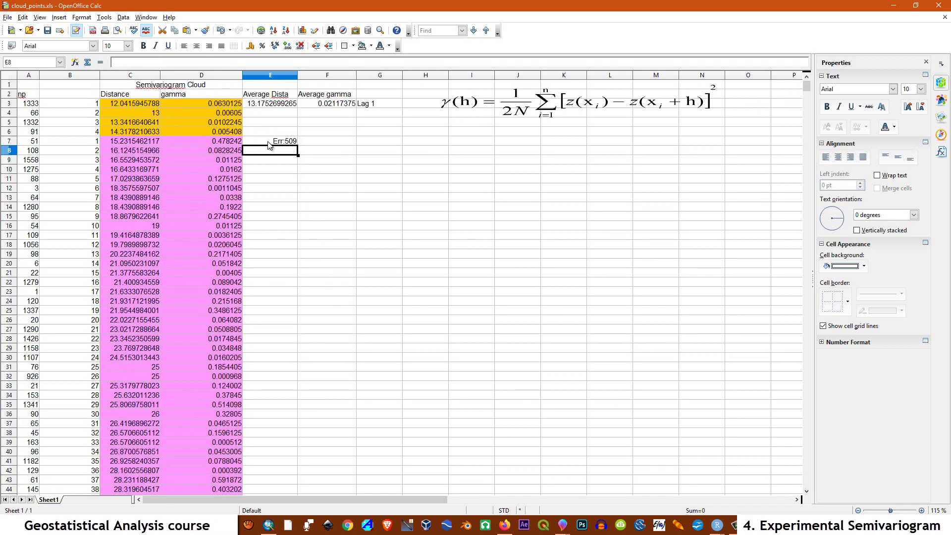
double_click(270, 141)
left_click(292, 141)
type("/")
key("Return")
- Fill the E7 formula across to F7 for the average gamma and check the range it sums
left_click(282, 143)
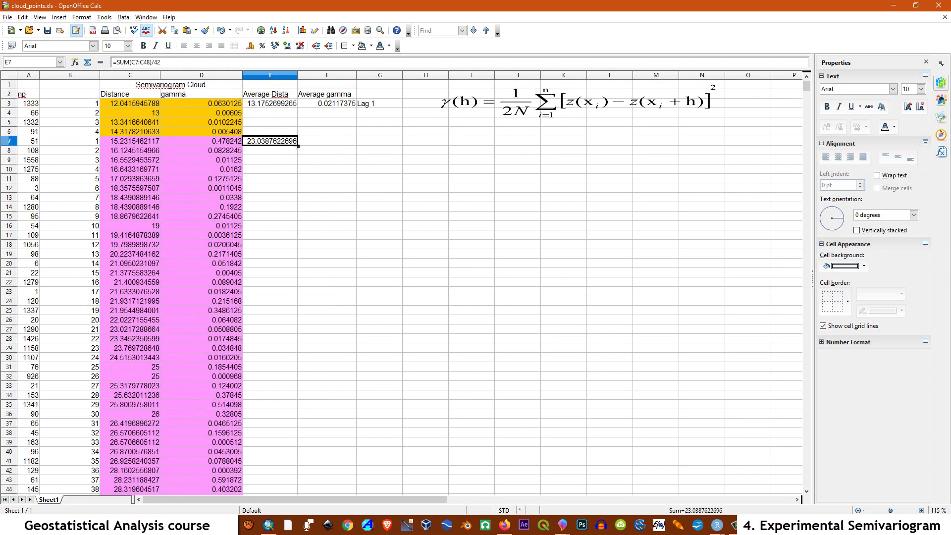
left_click_drag(297, 146, 326, 144)
left_click(316, 183)
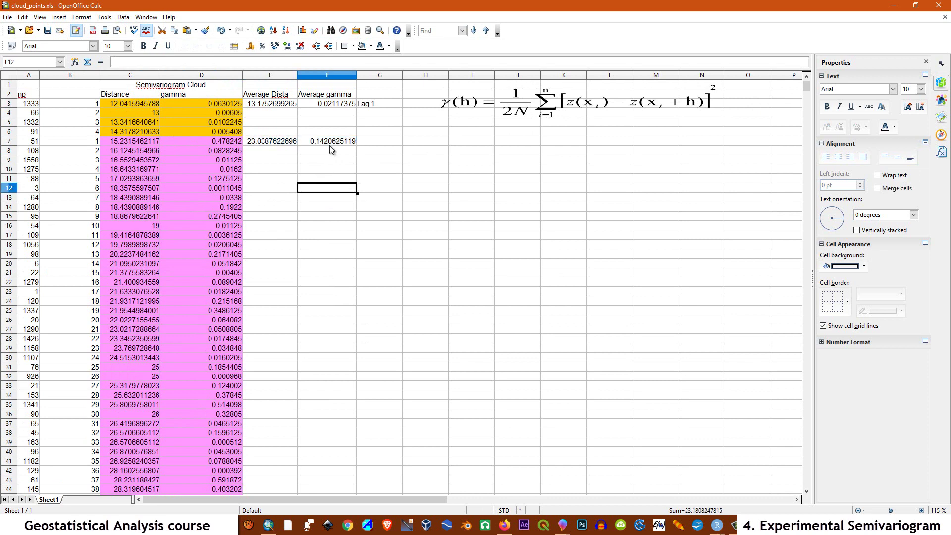
left_click(326, 145)
double_click(327, 144)
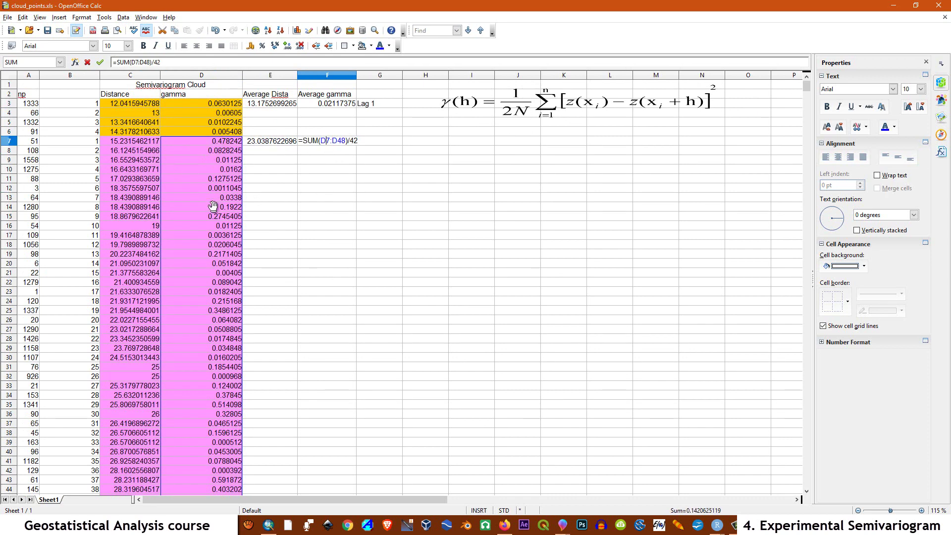
scroll(216, 293, "down", 6)
scroll(215, 294, "up", 7)
key("Return")
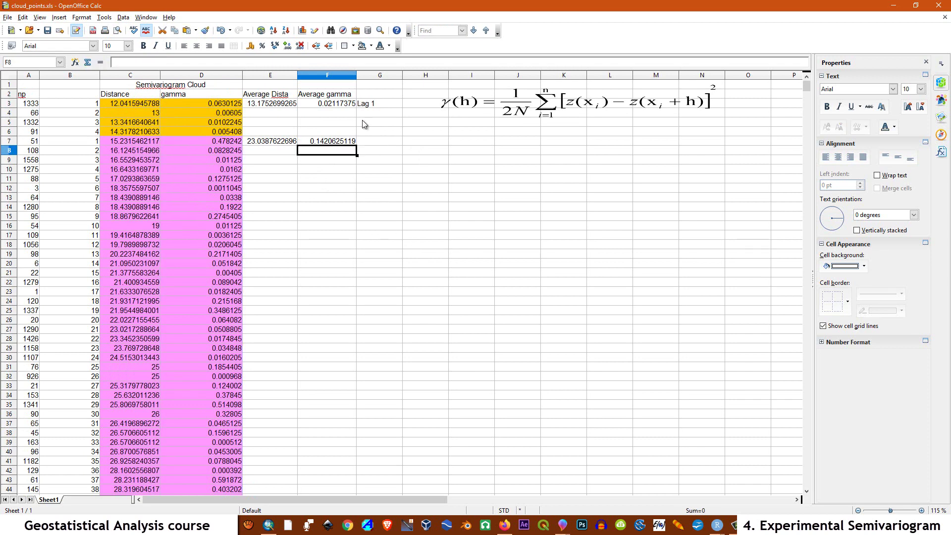
- Label the second class "Lag 2" in G7
left_click(375, 140)
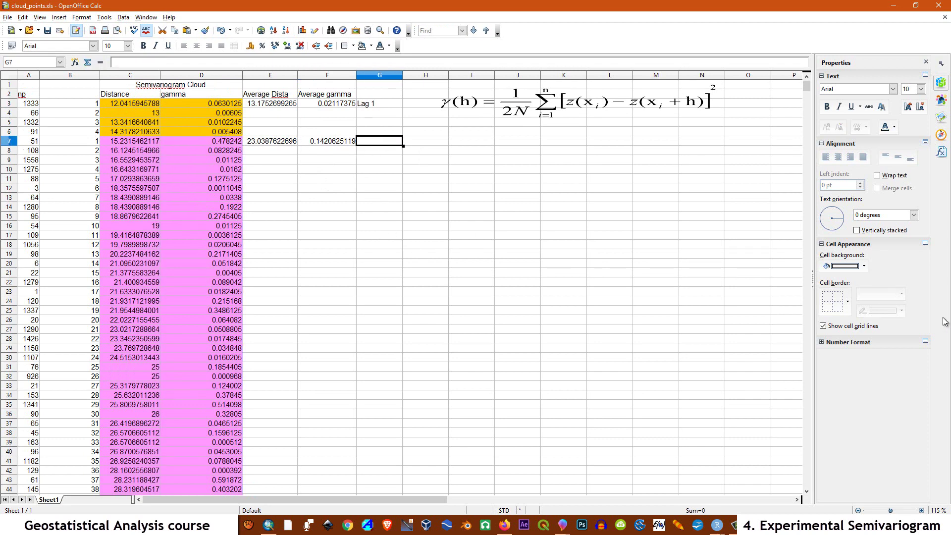
type("Lag 2")
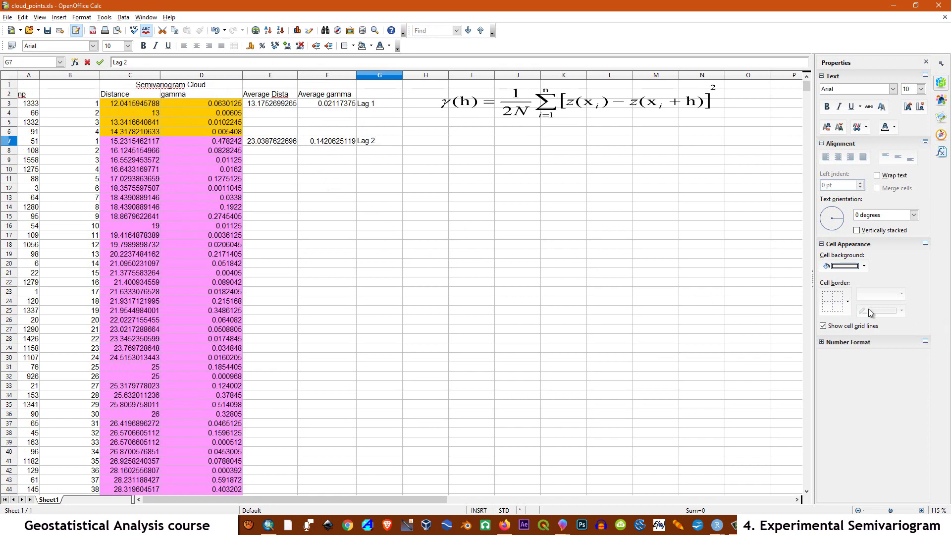
left_click(245, 293)
- Enter the average distance of the cyan class in E49 with the formula =SUM(C49:C124)/76
scroll(333, 284, "down", 5)
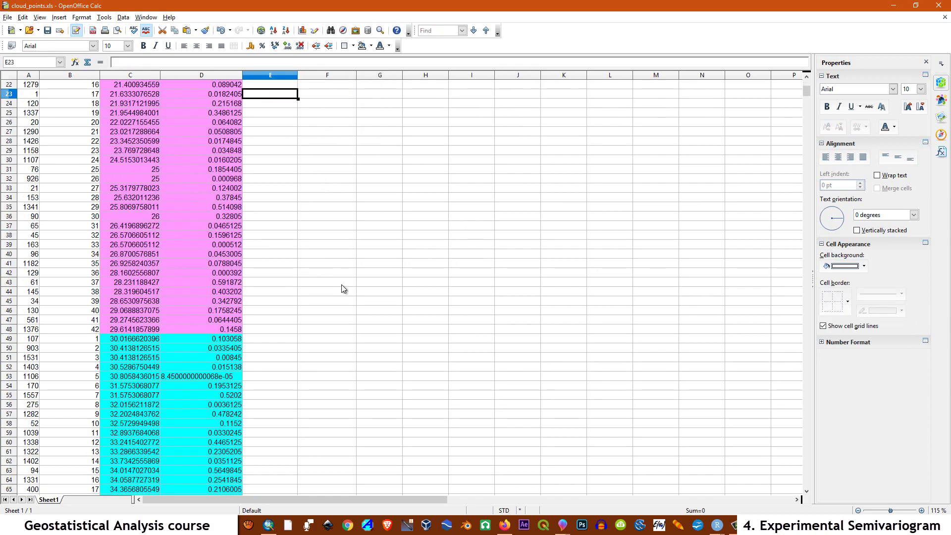
left_click(260, 209)
left_click(87, 63)
left_click_drag(120, 207, 95, 280)
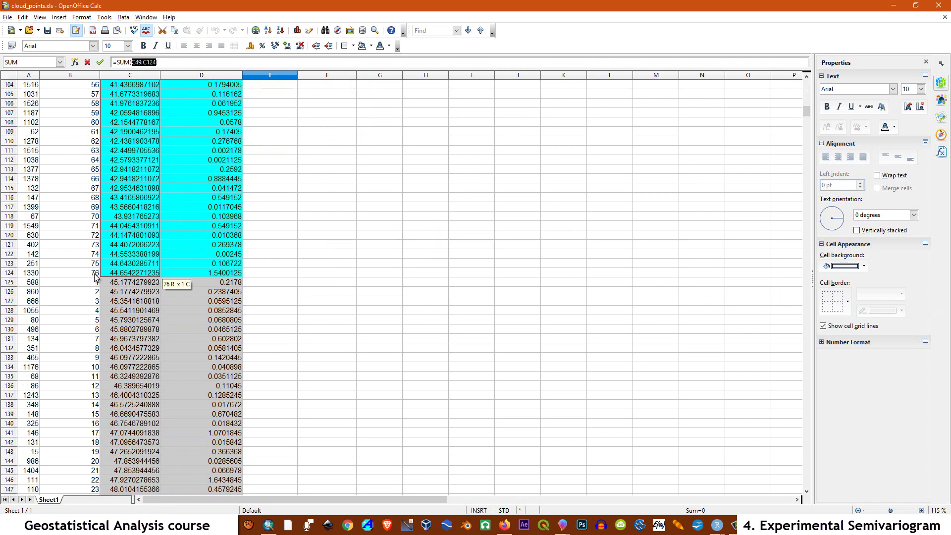
left_click_drag(186, 285, 186, 284)
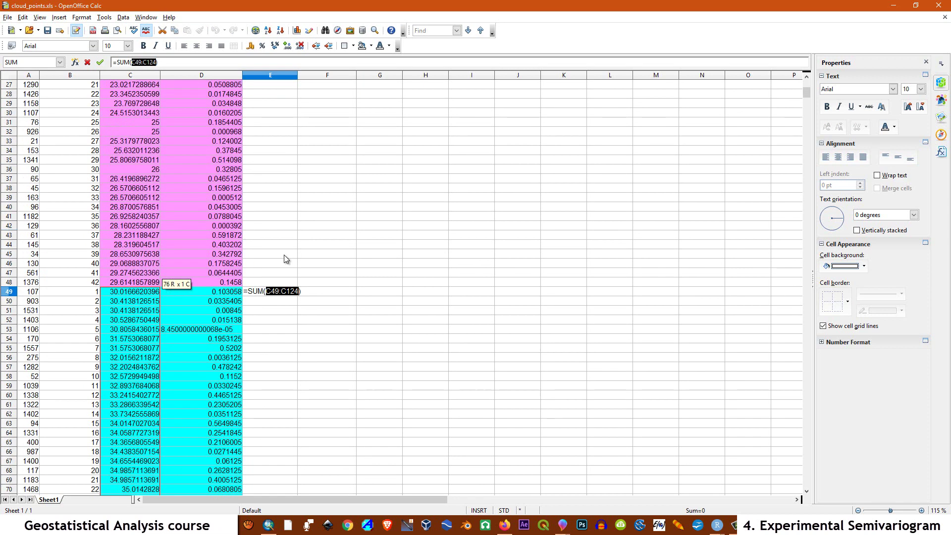
type("/76")
key("Return")
- Fill the E49 formula across to F49 for the average gamma and label the class "Lag 3" in G49
key("Up")
left_click(319, 292)
type("0.2345985921")
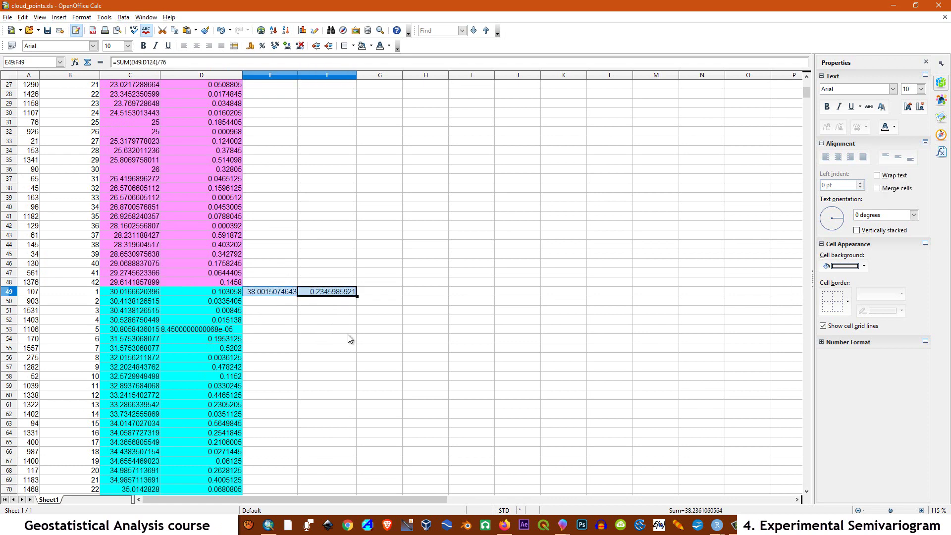
key("Right")
type("Lag 3")
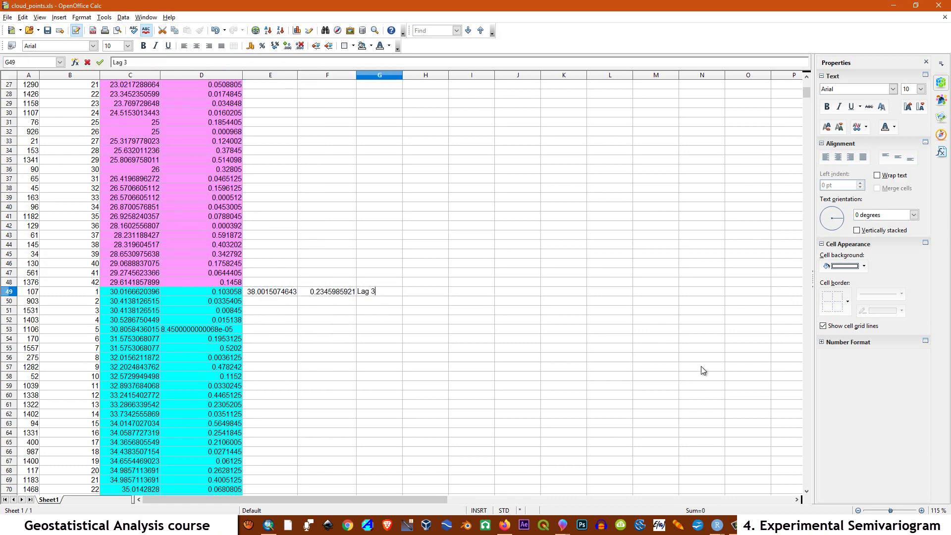
key("Return")
- Enter the average distance of the grey class in E125 with the formula =SUM(C125:C237)/113
scroll(294, 248, "down", 5)
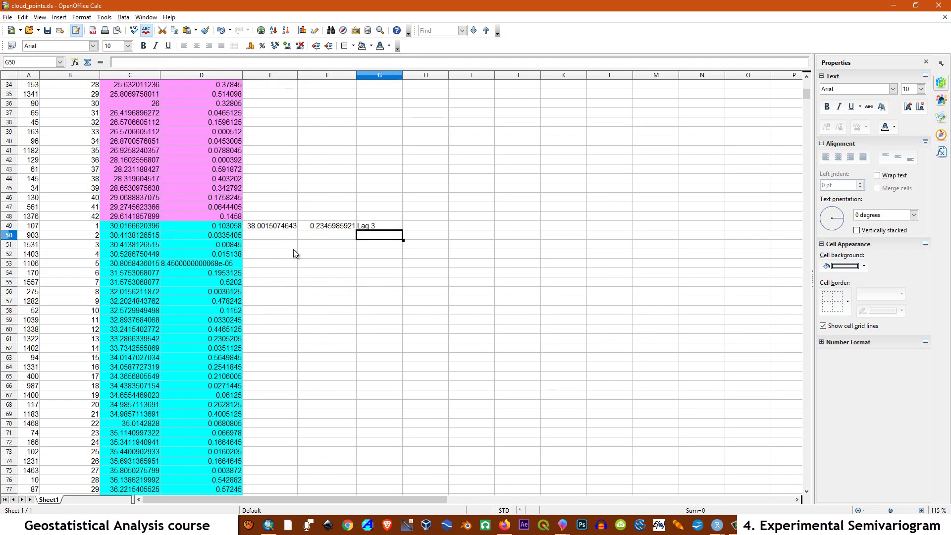
scroll(295, 245, "down", 20)
left_click(270, 150)
type("=SUM(")
left_click_drag(131, 150, 95, 432)
type(")/113")
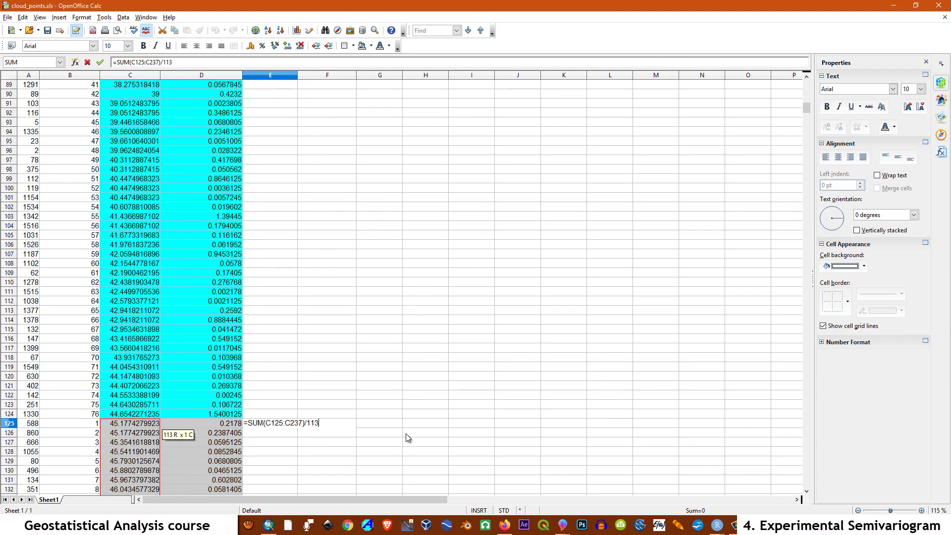
key("Return")
- Fill the E125 formula across to F125 for the average gamma and label the class "Lag 4" in G125
left_click(280, 423)
left_click_drag(297, 427, 317, 426)
left_click(378, 426)
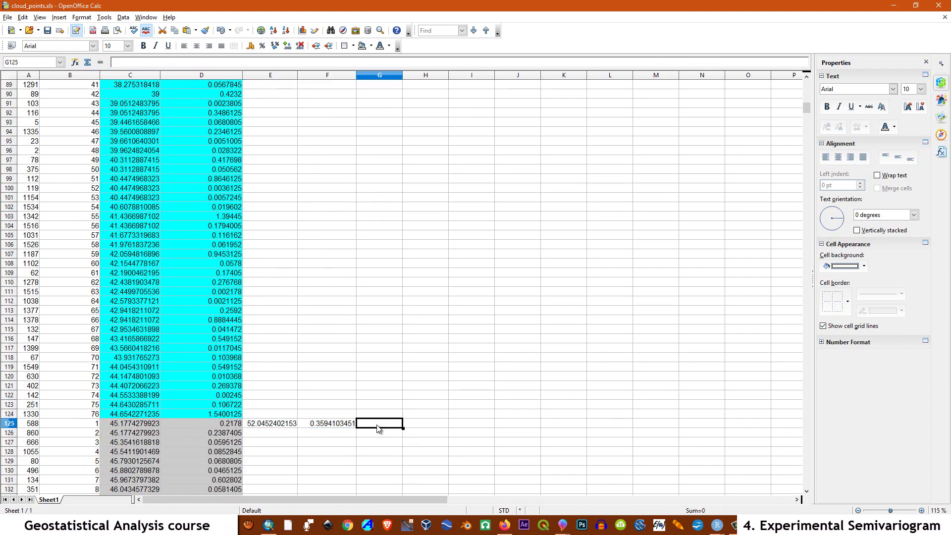
type("Lag 4")
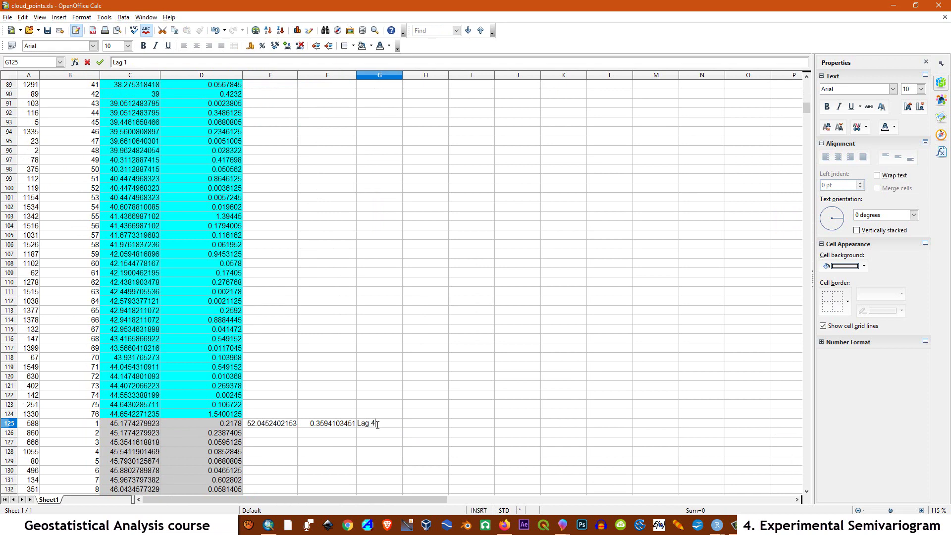
left_click(379, 404)
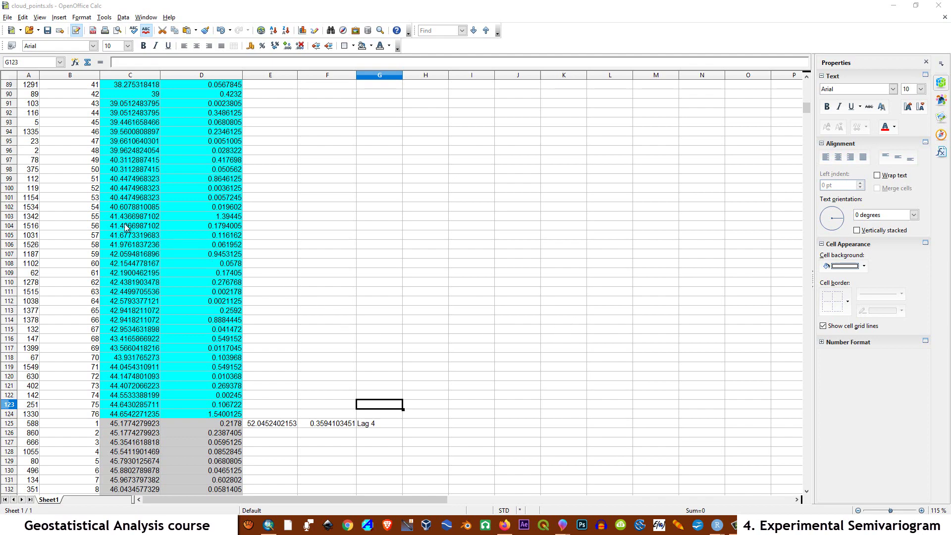
- Start an XY scatter chart from the title, Distance and gamma cells in C1:D237
scroll(125, 227, "up", 20)
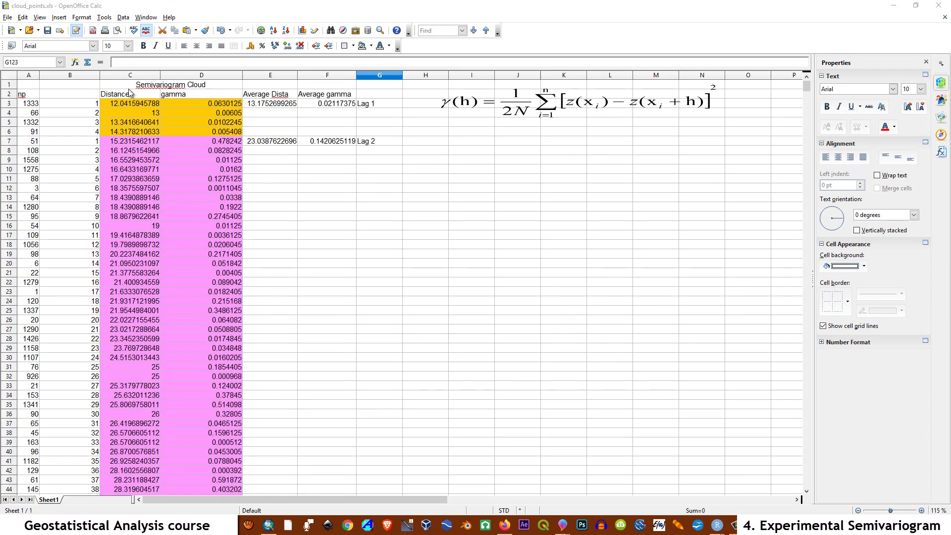
left_click_drag(114, 94, 191, 105)
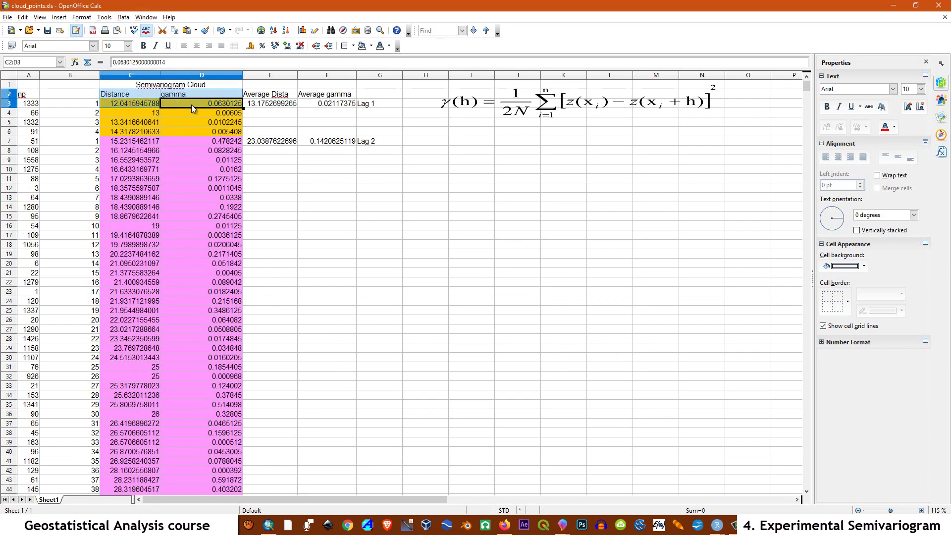
left_click_drag(123, 88, 236, 113)
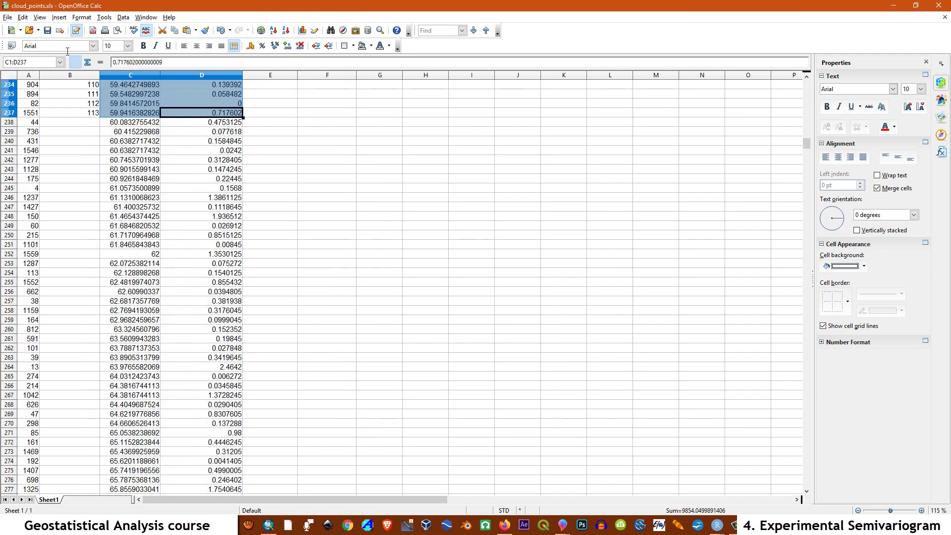
left_click(59, 17)
left_click(78, 221)
left_click(346, 342)
left_click(435, 424)
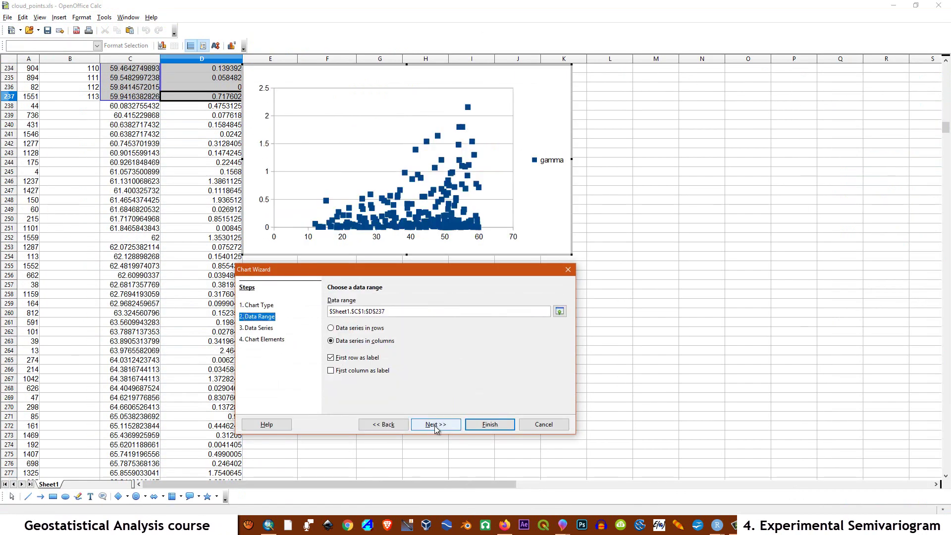
- Set the name range of the gamma data series to the "Semivariogram Cloud" title cell, $Sheet1.$C$1
left_click(435, 424)
left_click(559, 365)
scroll(188, 149, "up", 20)
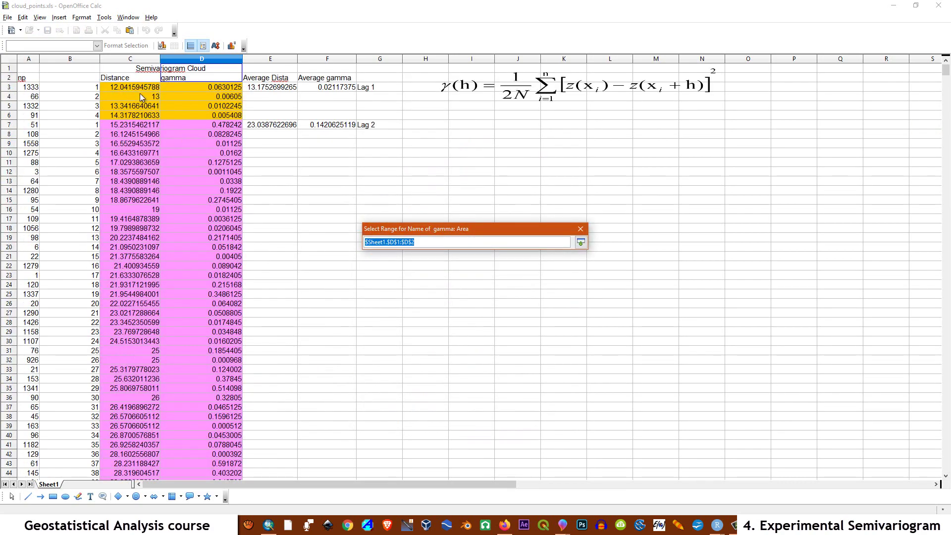
left_click(146, 70)
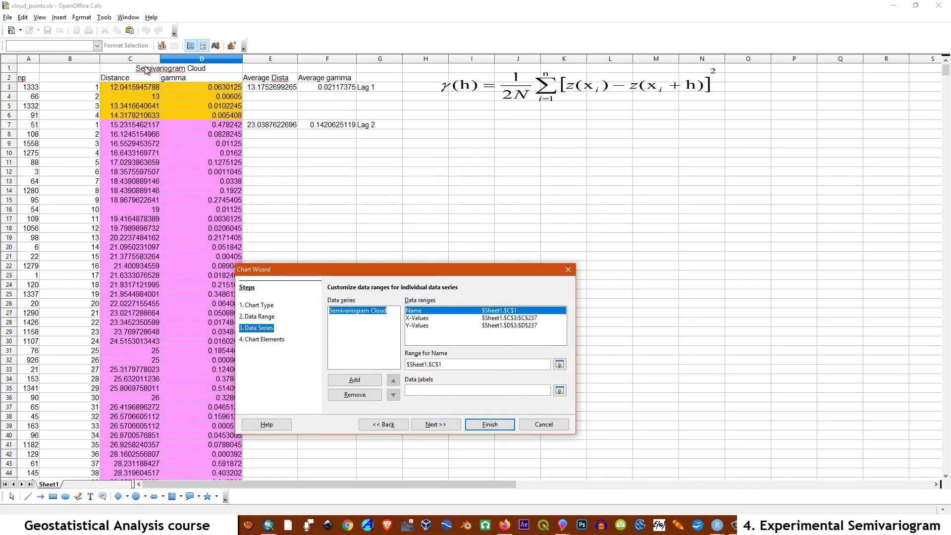
- Finish the XY scatter chart of the semivariogram cloud and stretch it horizontally to about 35.8 cm wide
left_click(450, 424)
left_click(489, 423)
scroll(512, 296, "down", 16)
left_click(609, 238)
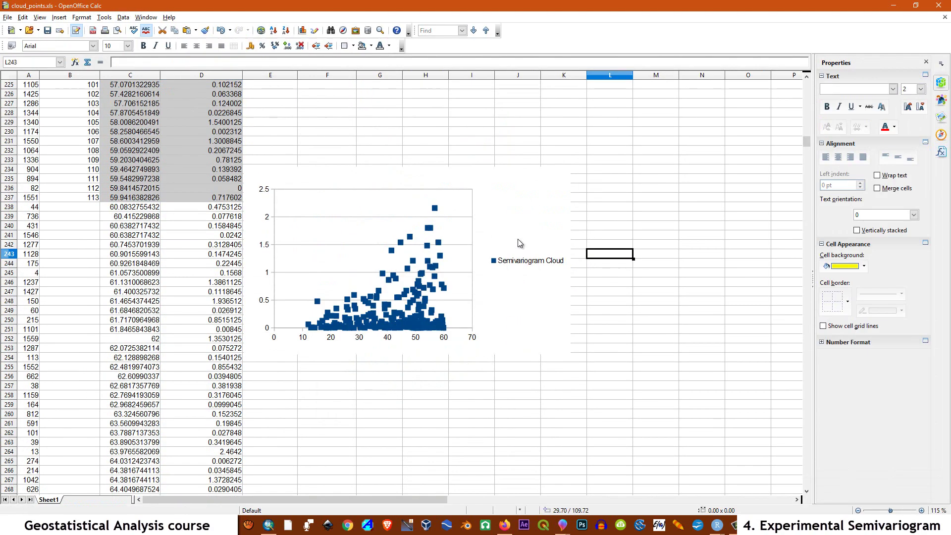
left_click(523, 243)
left_click_drag(574, 260, 766, 260)
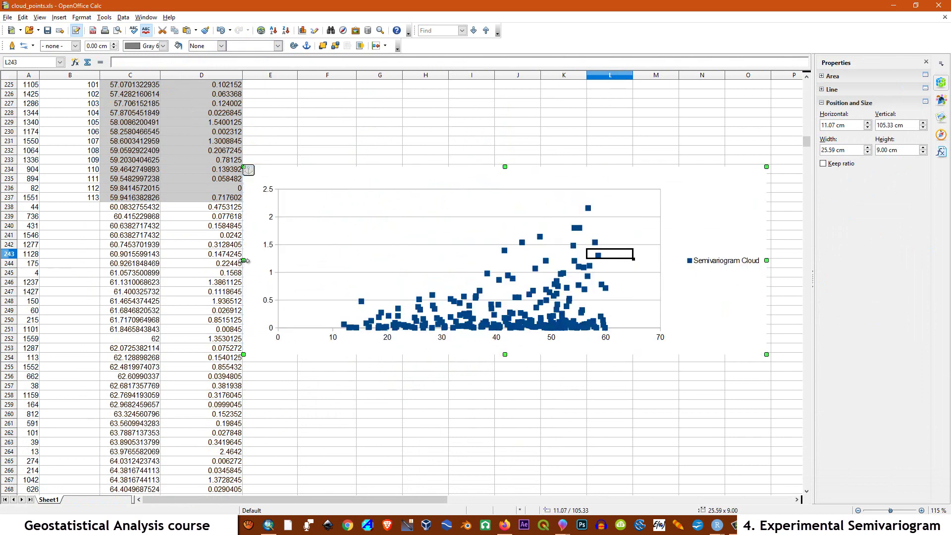
left_click_drag(243, 260, 35, 260)
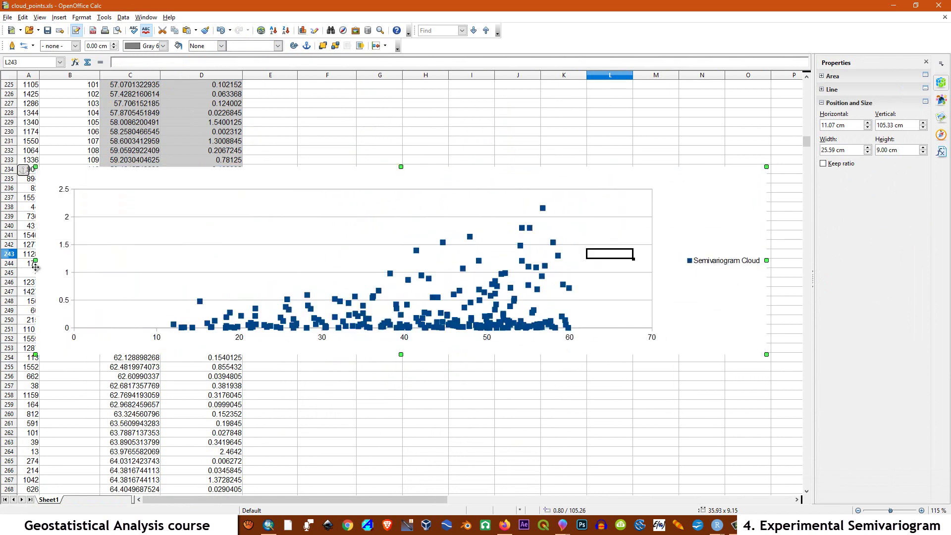
- Change the marker symbol of the Semivariogram Cloud data series to an X
double_click(542, 208)
double_click(543, 193)
left_click(355, 169)
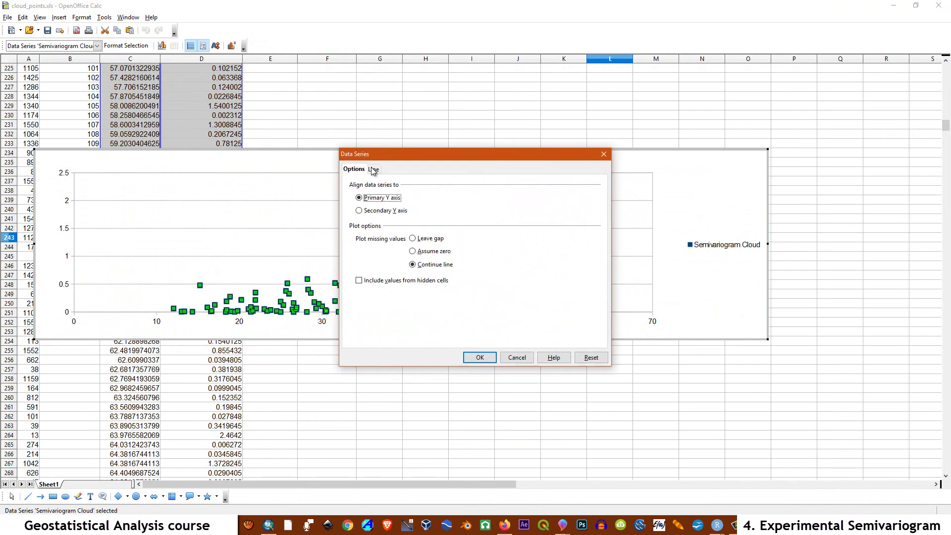
left_click(604, 154)
right_click(531, 214)
left_click(576, 219)
left_click(496, 193)
mouse_move(519, 250)
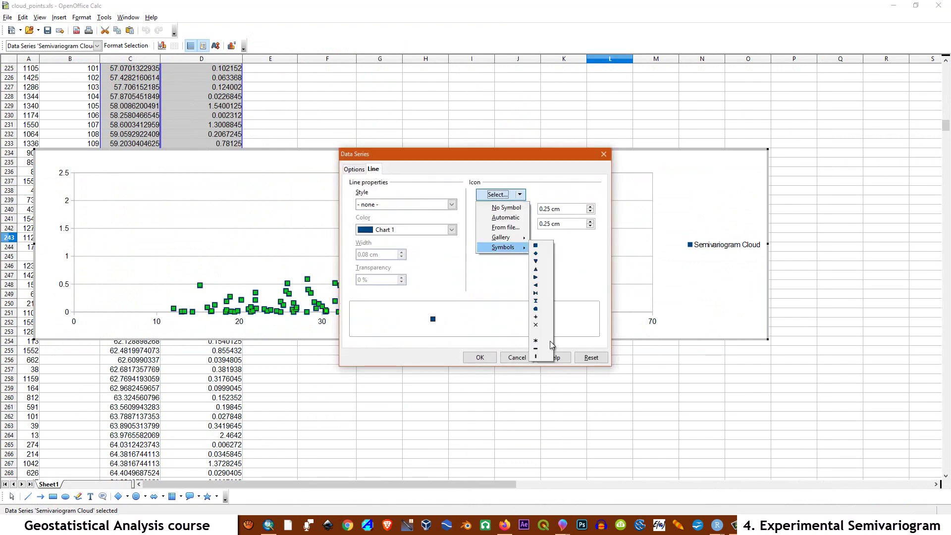
left_click(553, 345)
left_click(481, 357)
left_click(691, 292)
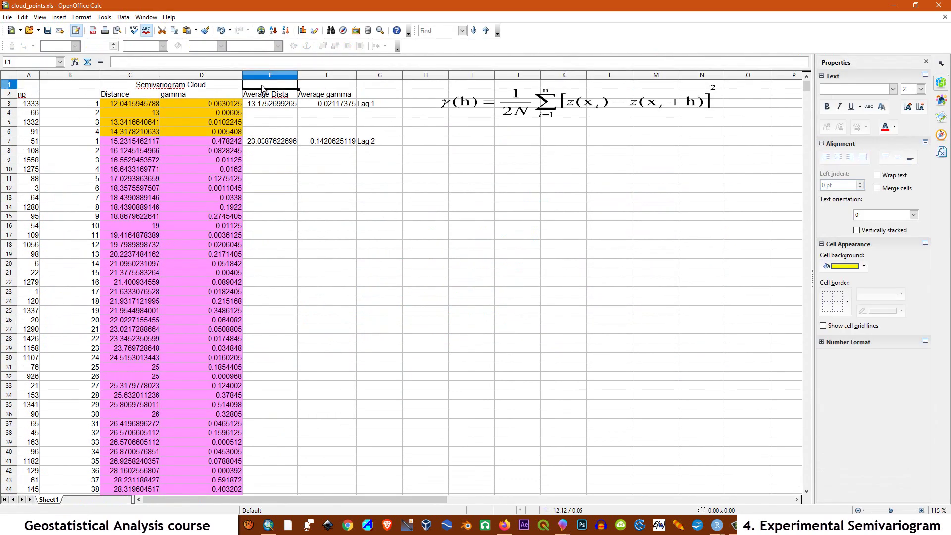
- Merge cells E1:F1 above the average columns and enter the title "Semivariogram Omnidirectional"
left_click_drag(262, 88, 327, 88)
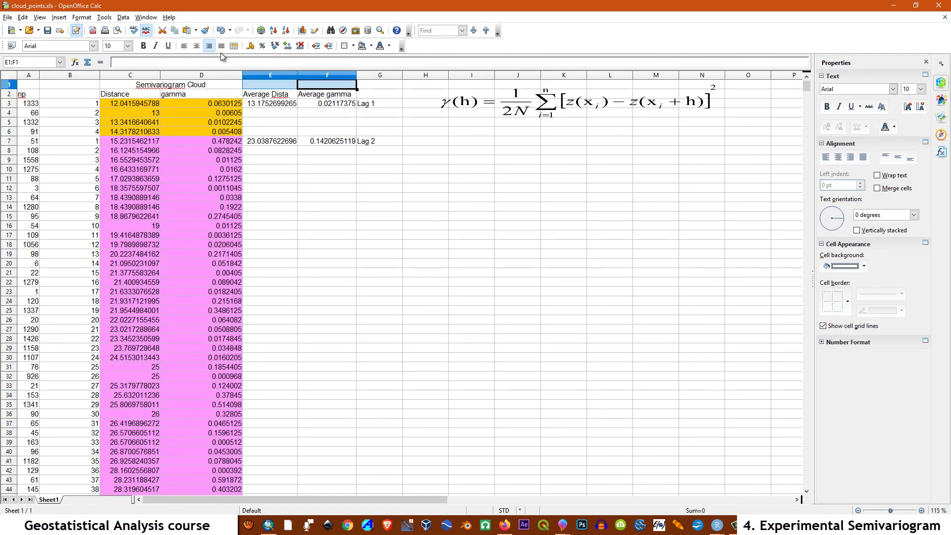
left_click(239, 49)
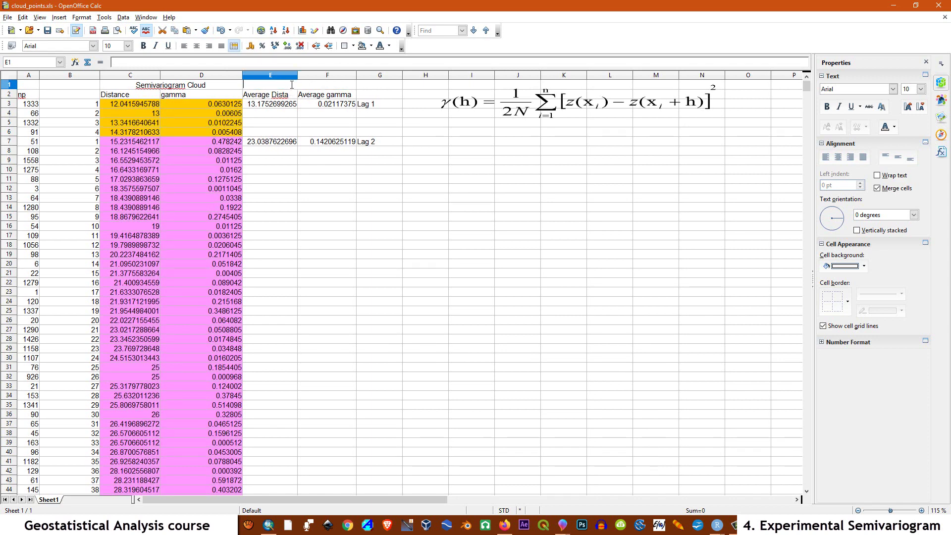
type("Semivariogram On")
type("nidirectional")
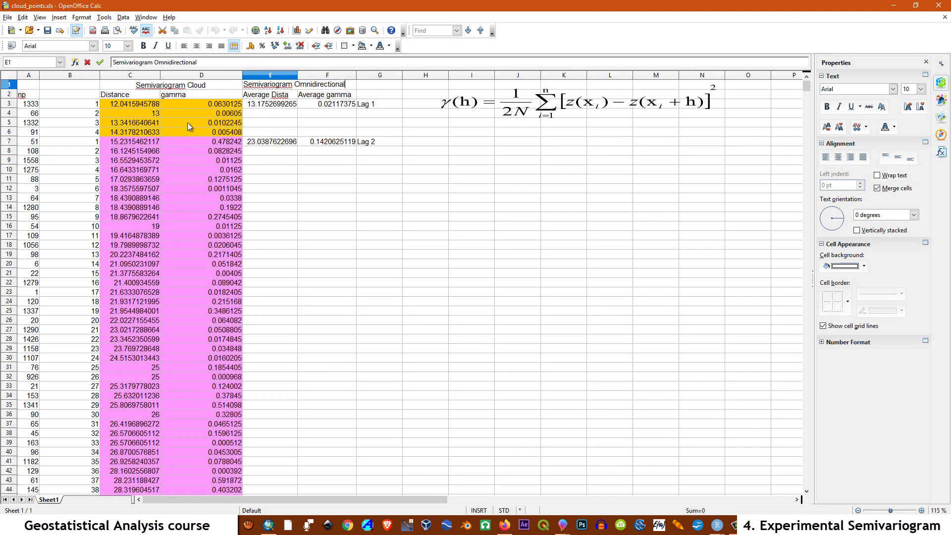
left_click(394, 208)
- Add a second data series to the chart and set its name range to the "Semivariogram Omnidirectional" title in E1
scroll(452, 278, "down", 16)
scroll(454, 257, "down", 20)
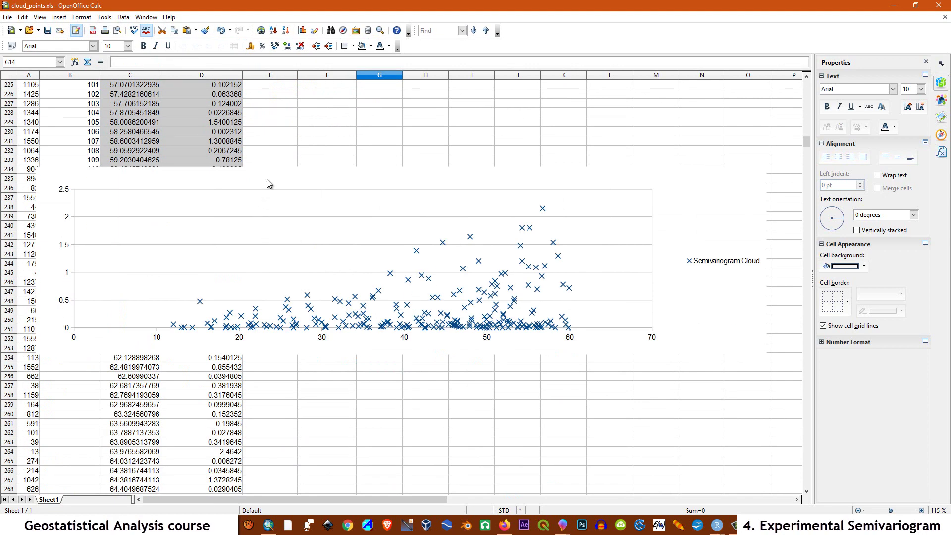
left_click(267, 182)
right_click(268, 182)
left_click(212, 191)
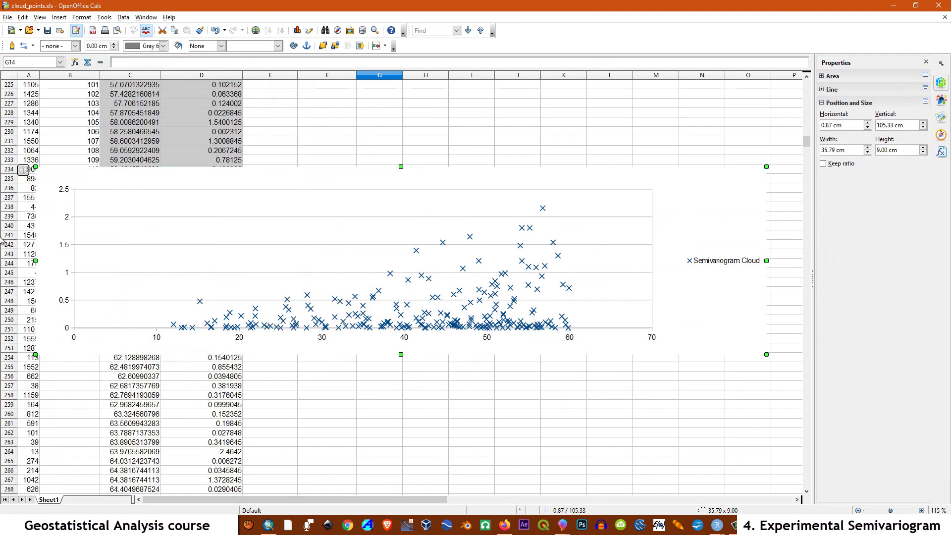
double_click(58, 244)
right_click(58, 244)
left_click(95, 311)
left_click(400, 190)
left_click(383, 299)
left_click(587, 283)
scroll(460, 102, "up", 20)
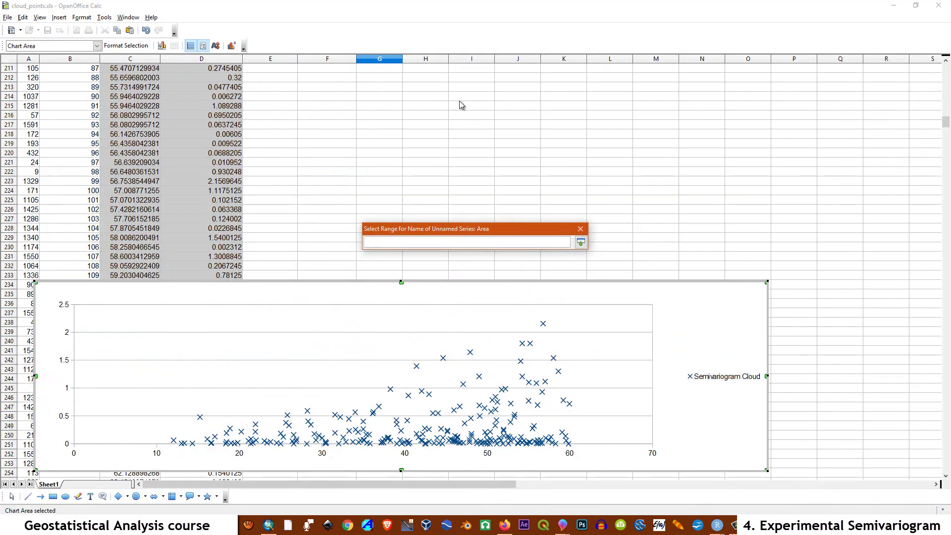
left_click(318, 70)
- Set the new series' X-values to the average distances in E3:E125 and its Y-values to the average gammas in F3:F125
left_click(451, 223)
left_click(587, 283)
left_click_drag(271, 86, 265, 323)
left_click(445, 231)
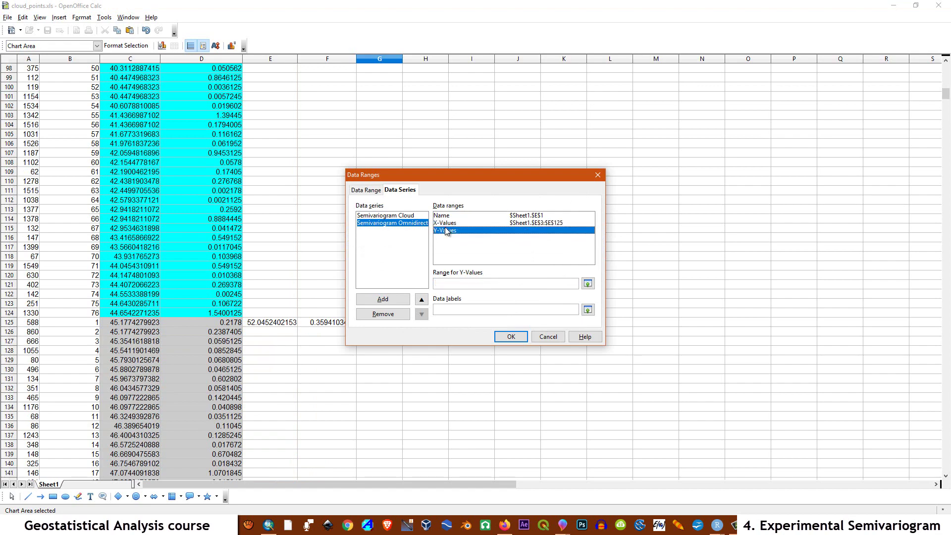
left_click(587, 284)
scroll(312, 198, "up", 20)
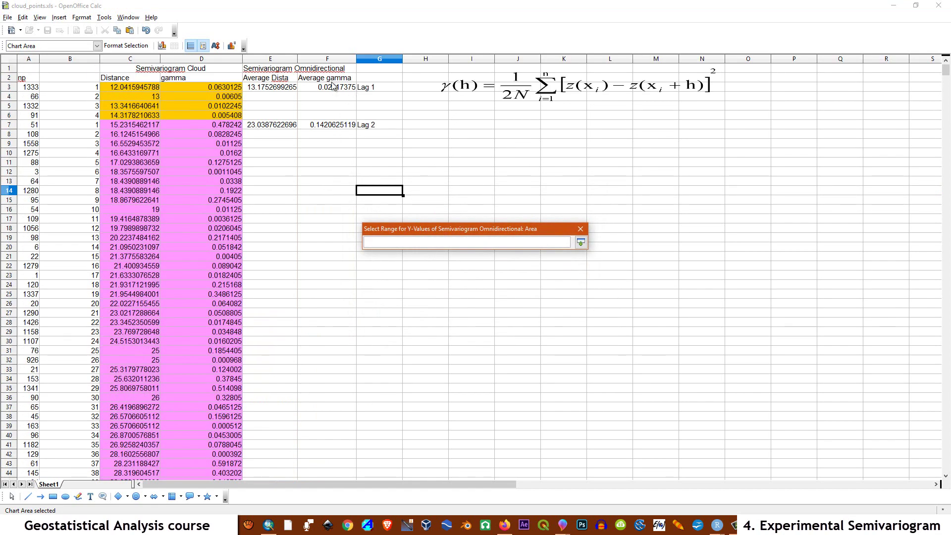
left_click_drag(332, 91, 320, 247)
left_click(512, 336)
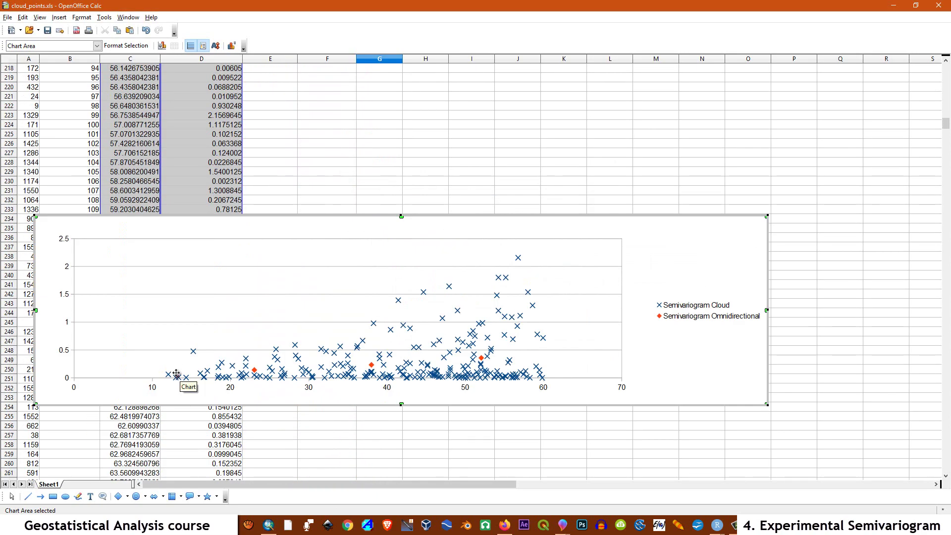
- Change the marker symbol of the Semivariogram Omnidirectional data series to a circle
left_click(372, 368)
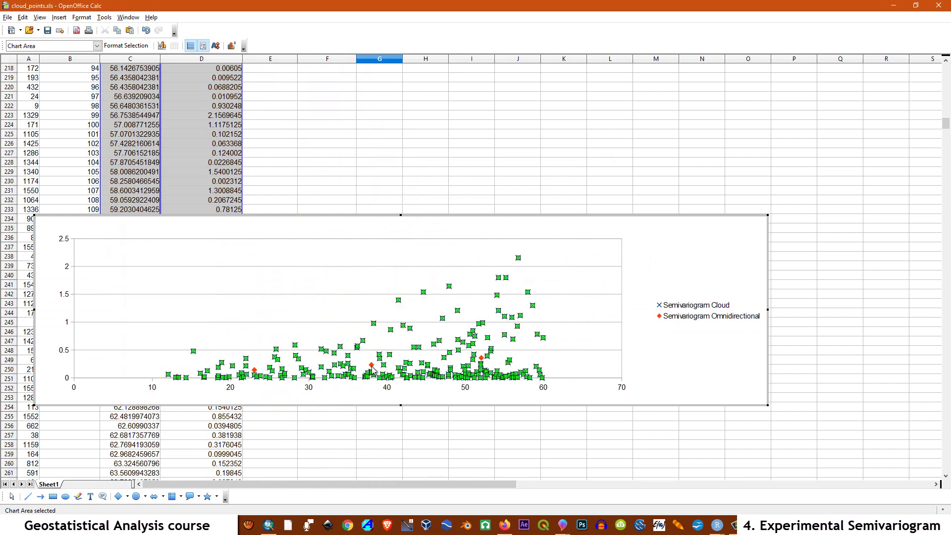
double_click(372, 366)
left_click(498, 194)
mouse_move(509, 246)
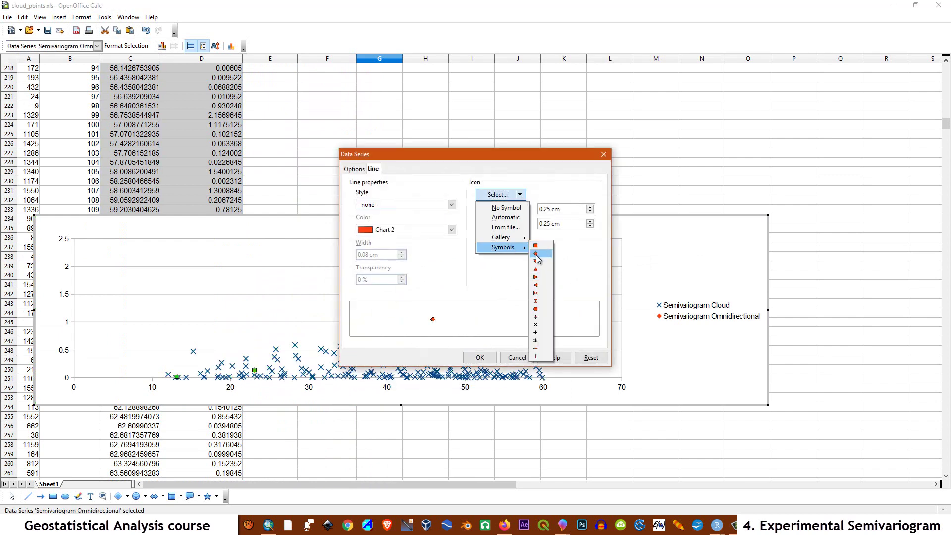
left_click(537, 289)
left_click(479, 357)
key("Escape")
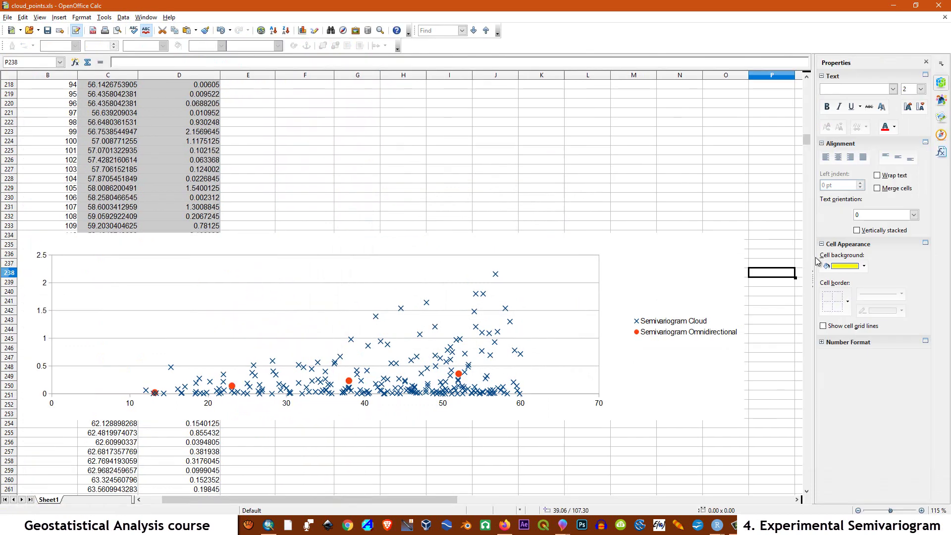
- Widen the chart to about 44.5 cm and set the X axis major interval to 1
left_click_drag(741, 327, 919, 321)
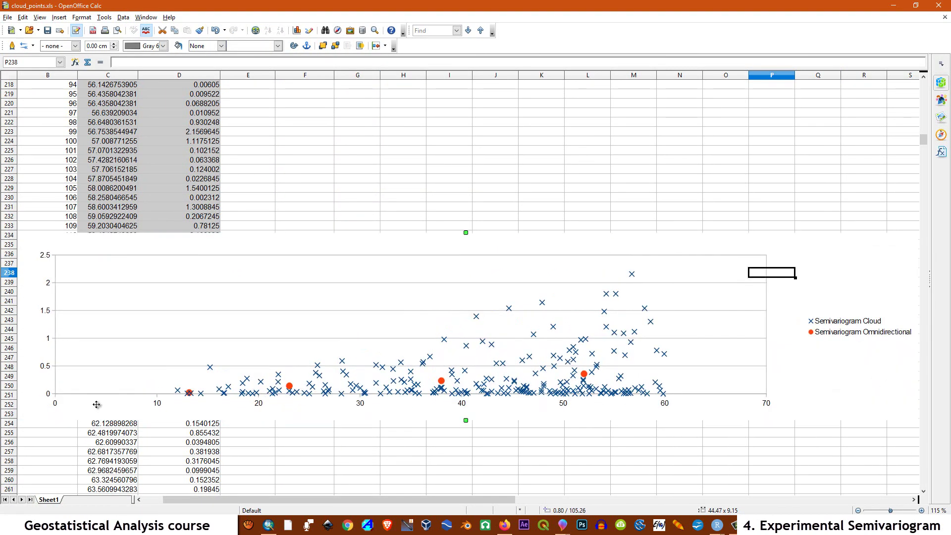
double_click(157, 404)
right_click(183, 387)
left_click(201, 395)
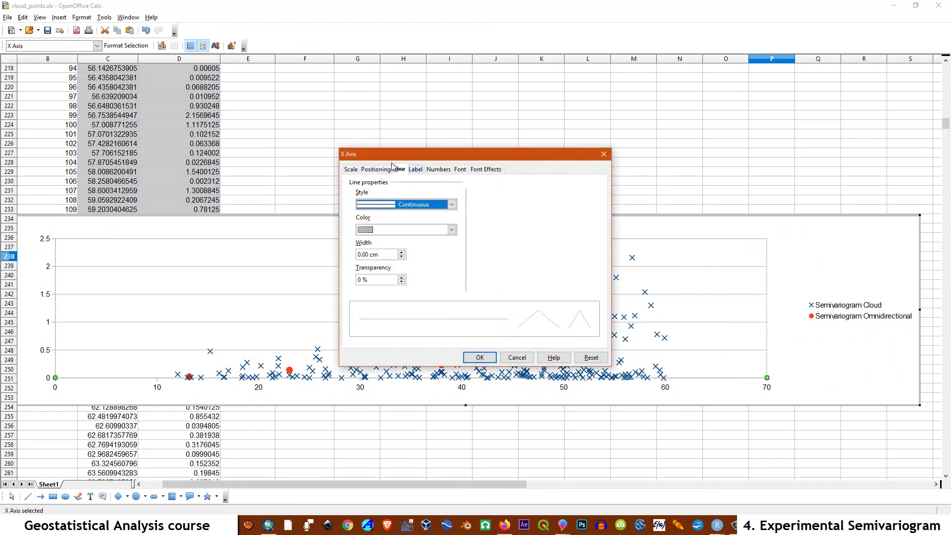
left_click(480, 357)
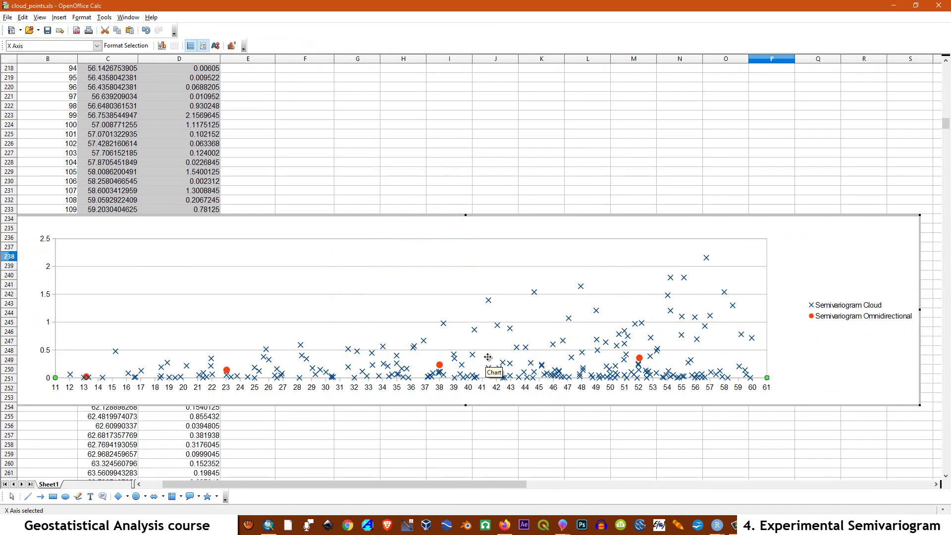
- Set the X axis scale to a minimum of 0 and a maximum of 65
double_click(76, 371)
left_click(471, 223)
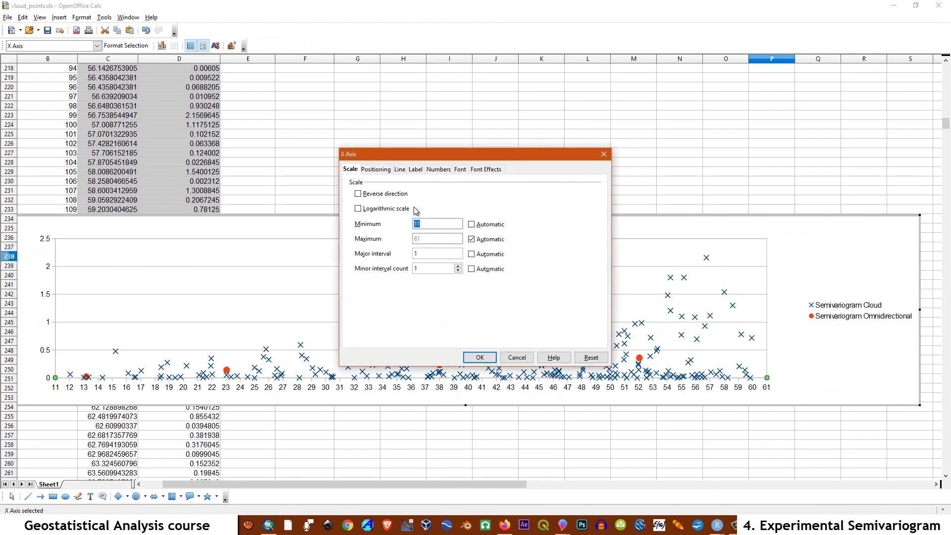
left_click(471, 239)
double_click(419, 239)
type("65")
left_click(479, 357)
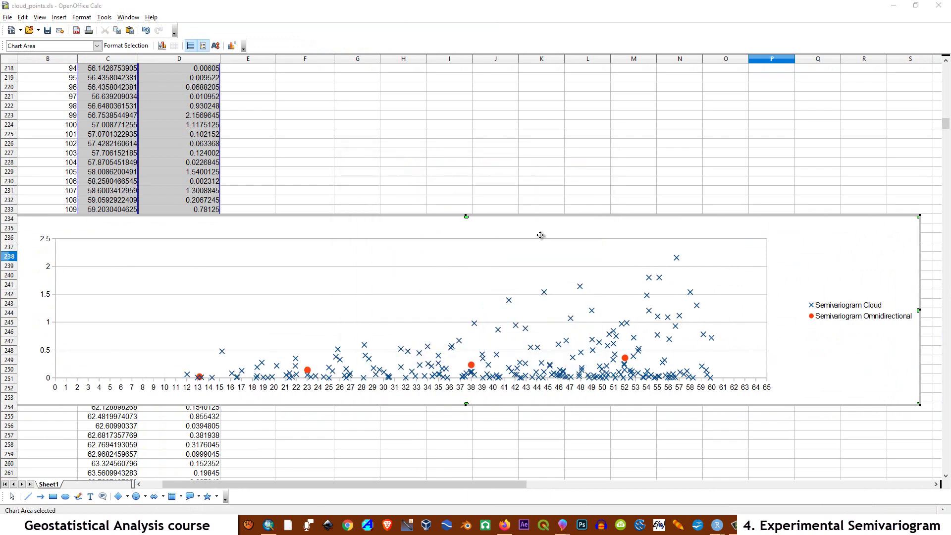
- Add the chart title "Semivariogram", the X axis title "Distance [m]" and the Y axis title "Semivariance"
right_click(545, 234)
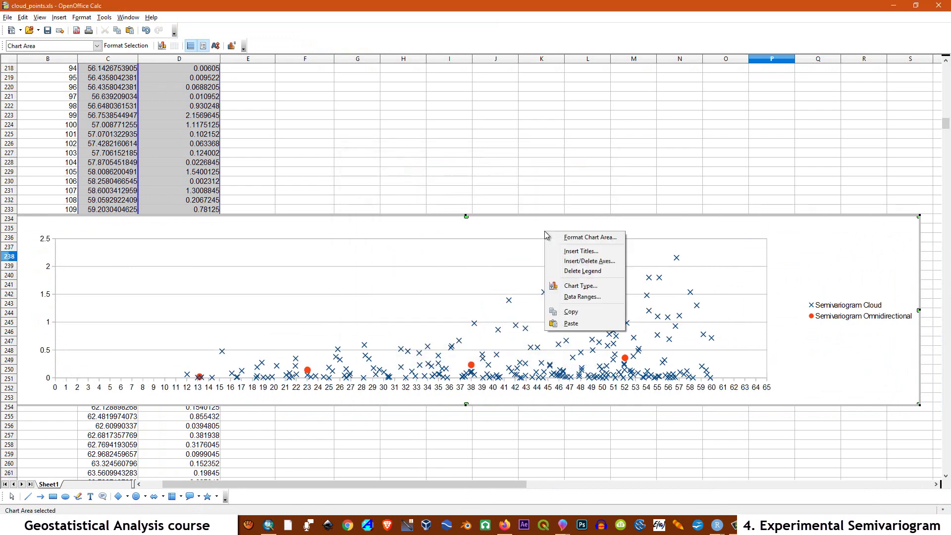
left_click(582, 251)
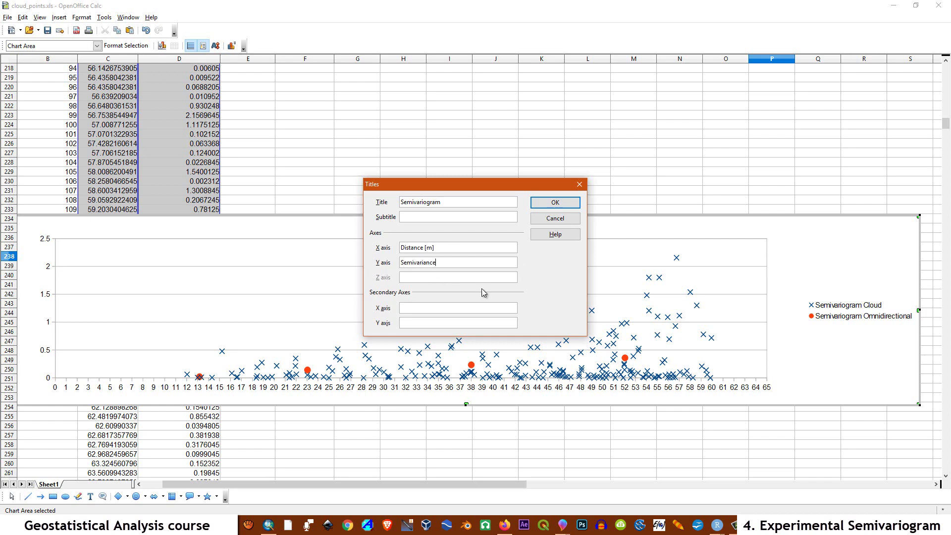
left_click(545, 202)
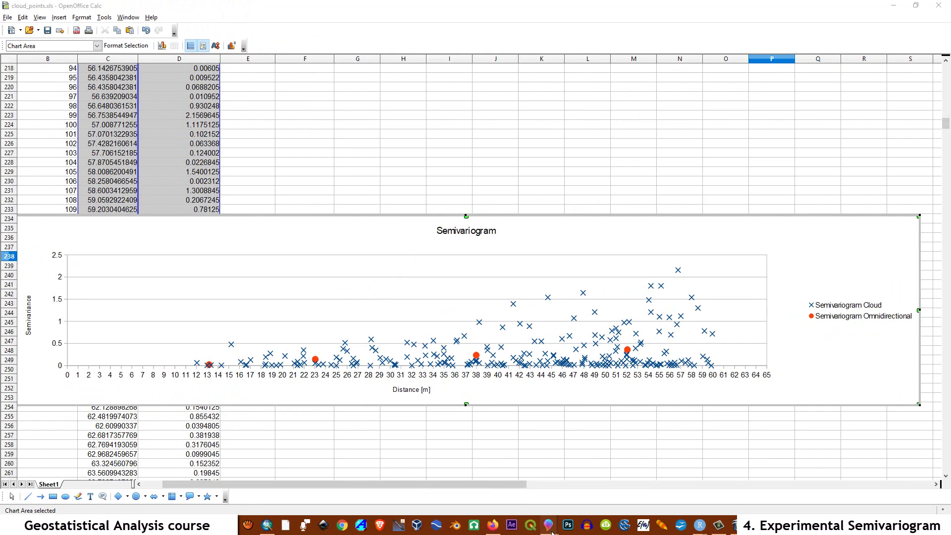
- Switch to Semivariogram_1.jpg in Paint 3D and mark the lag boundaries at 15, 30, 45 and 60 m, labelled Lag 1 to Lag 4
mouse_move(549, 528)
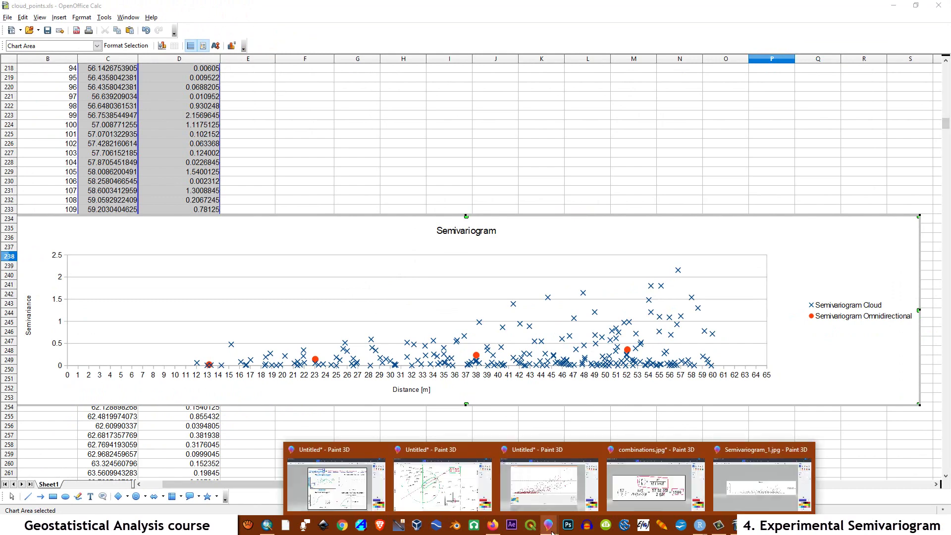
left_click(748, 456)
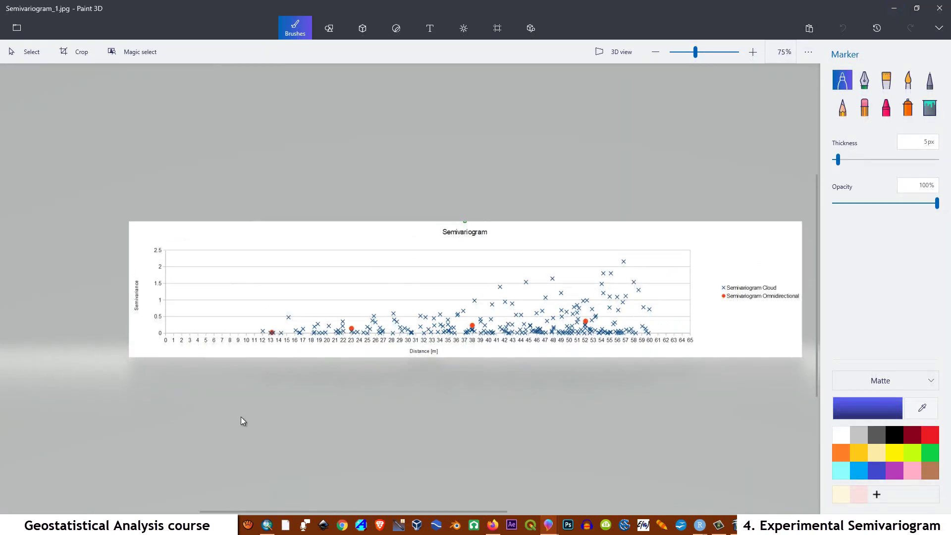
scroll(300, 381, "up", 2)
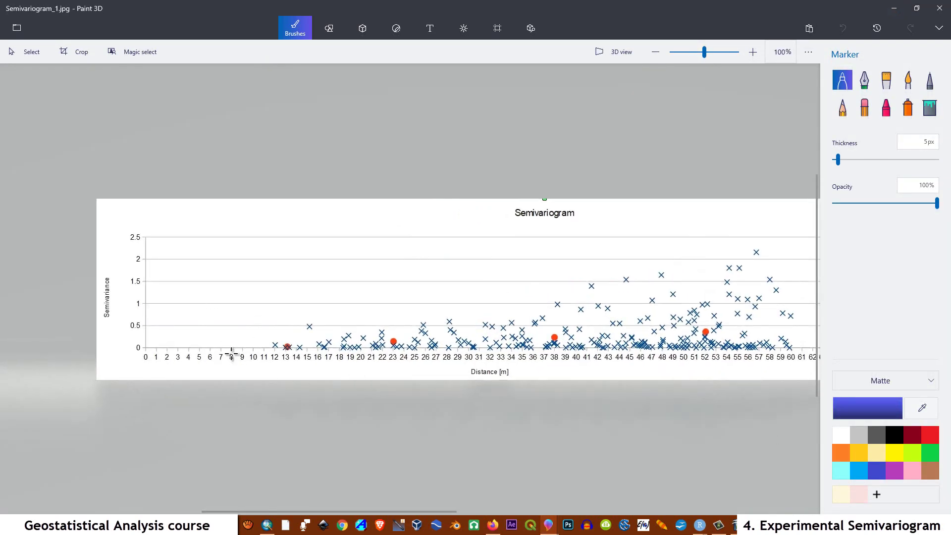
scroll(232, 354, "up", 1)
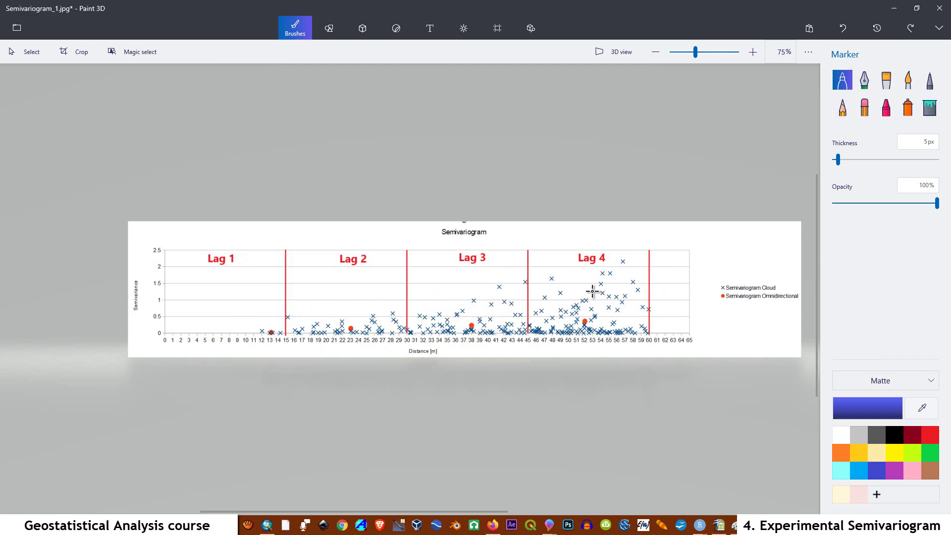
- Return to cloud_points.xls in OpenOffice Calc and review the average distance and gamma of each lag against the chart
left_click(718, 527)
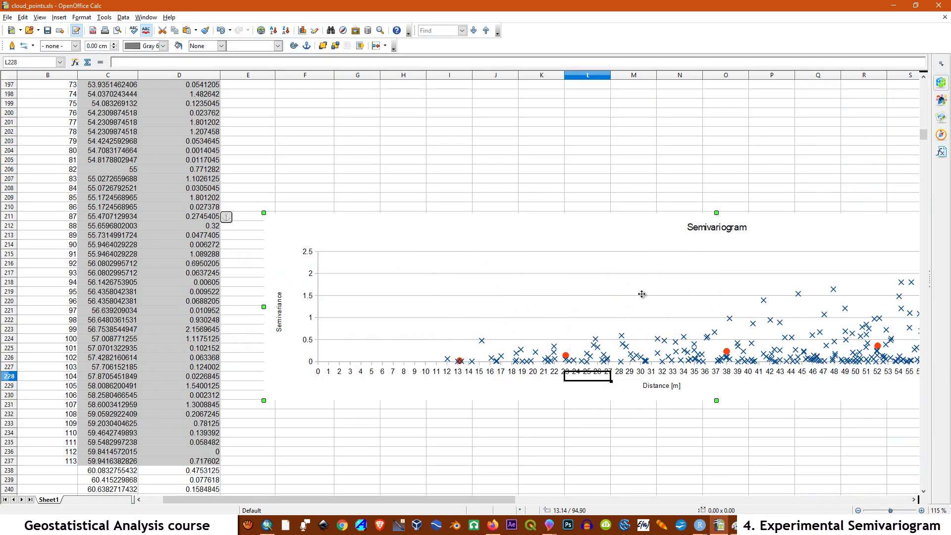
scroll(134, 228, "up", 20)
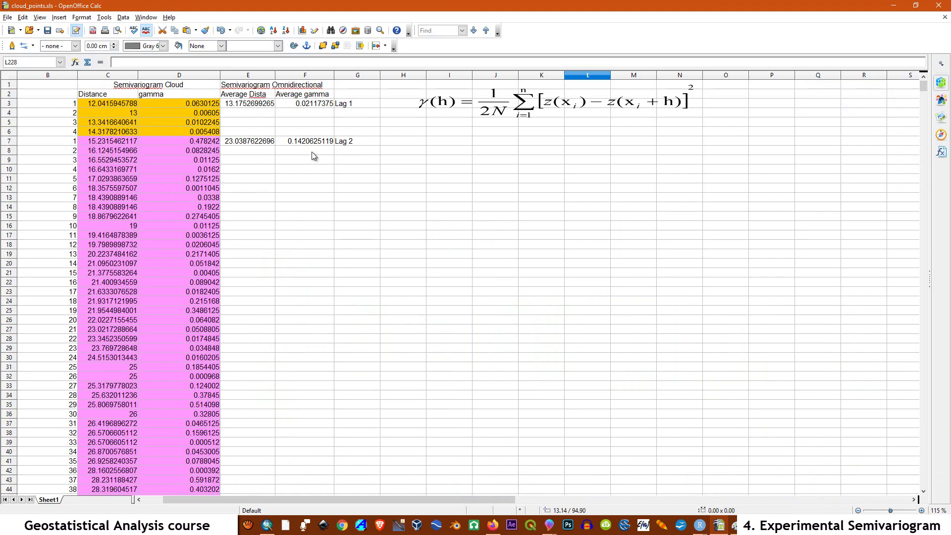
scroll(138, 232, "down", 20)
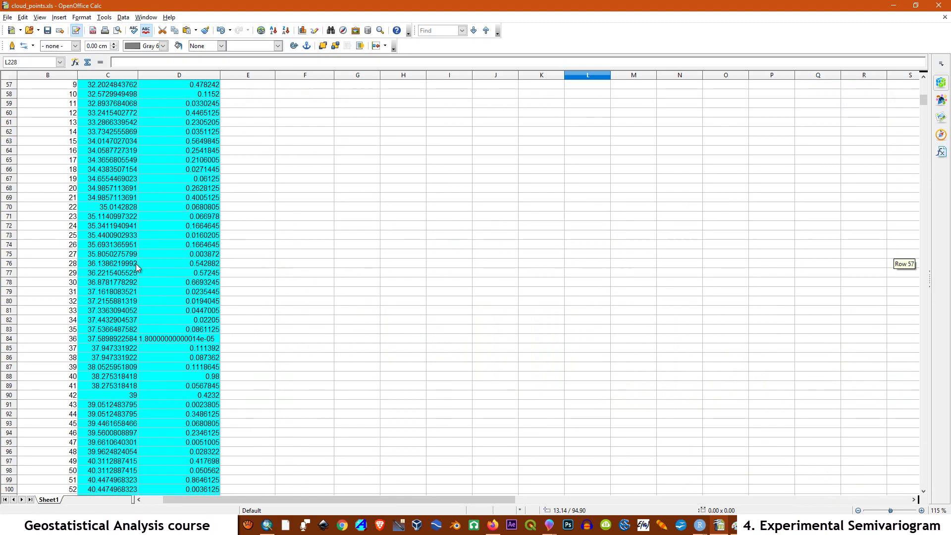
scroll(131, 260, "down", 2)
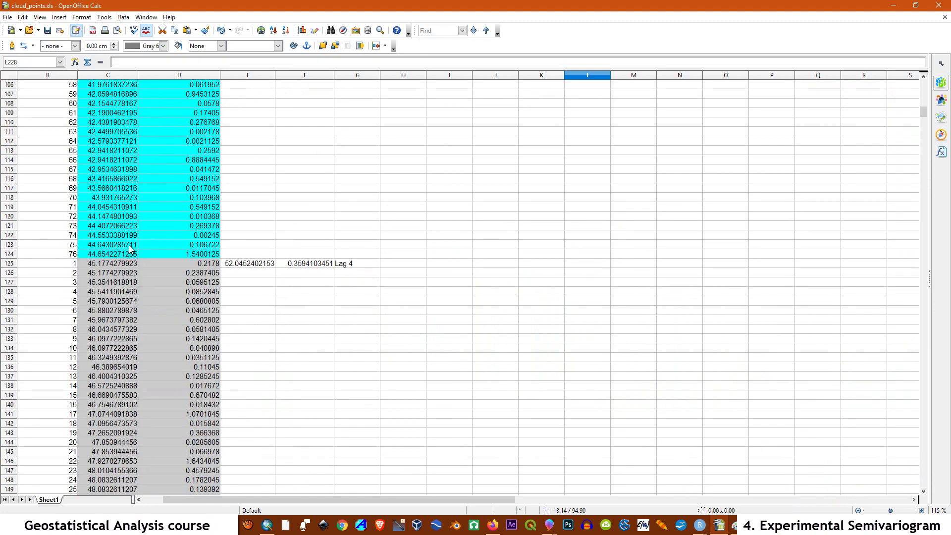
scroll(131, 249, "down", 20)
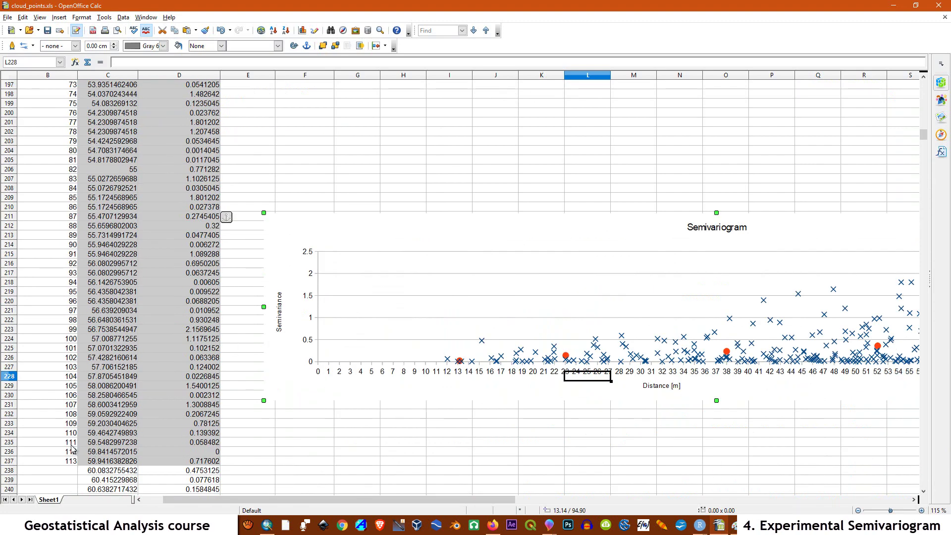
- Switch to Paint 3D and view the lag chart in Semivariogram_1.jpg and the Experimental Semivariogram diagram in the untitled drawing
left_click(737, 525)
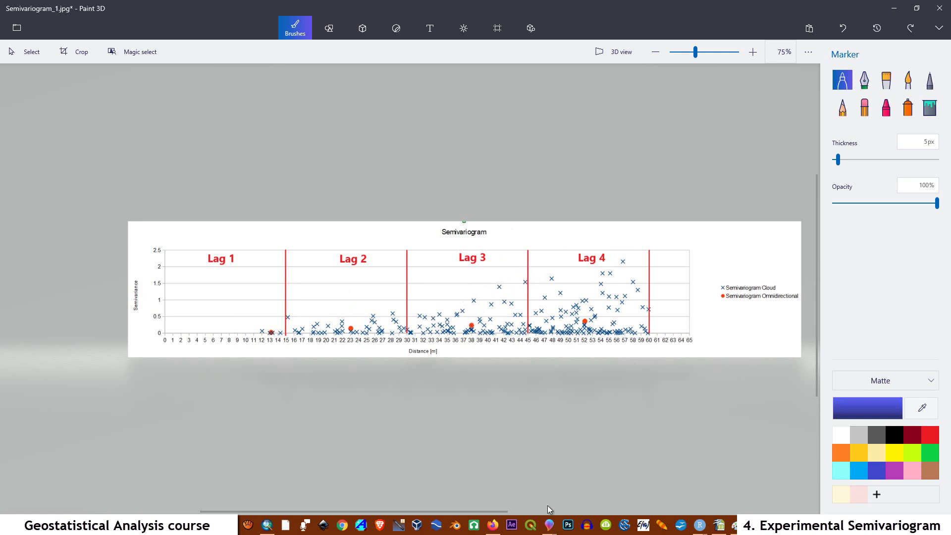
mouse_move(548, 526)
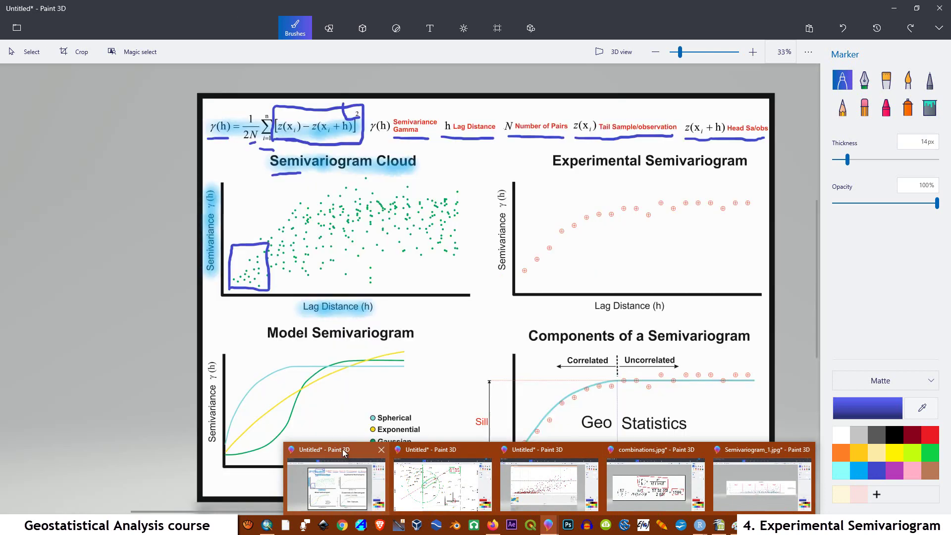
left_click(397, 463)
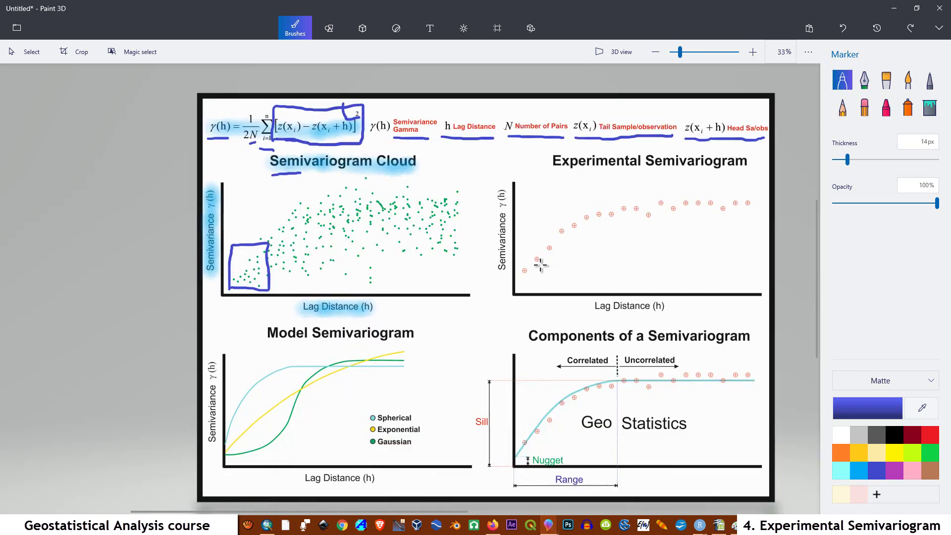
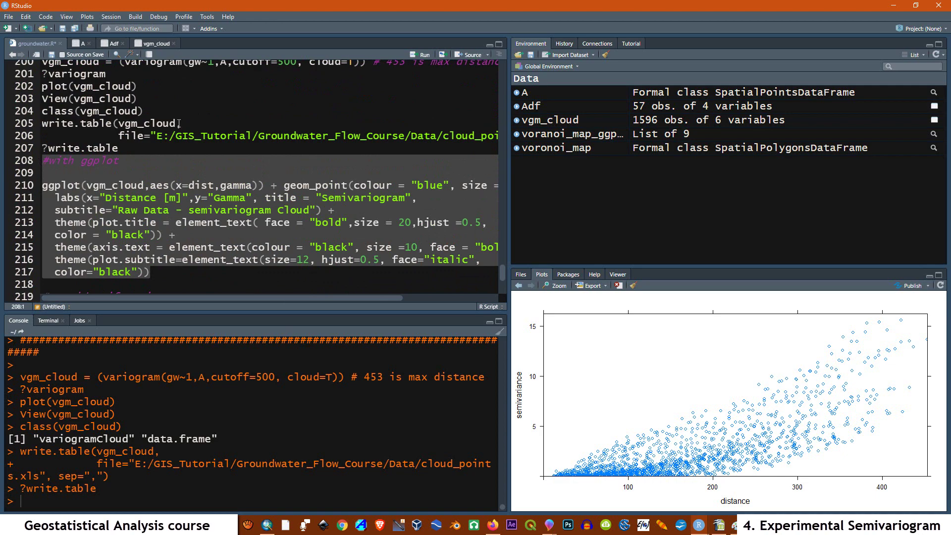
- In RStudio, run the ggplot code for vgm_cloud and inspect the resulting semivariogram cloud in an enlarged plot window
left_click(421, 55)
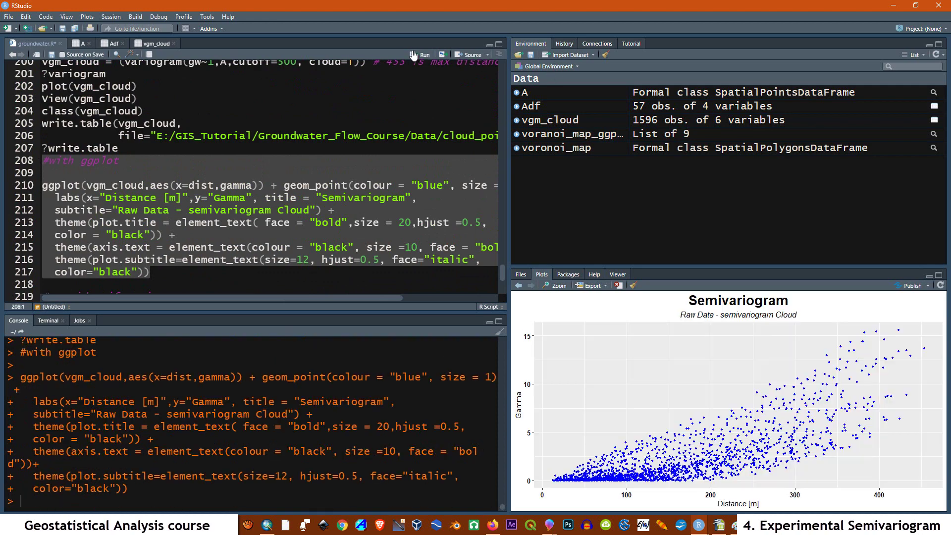
left_click(556, 285)
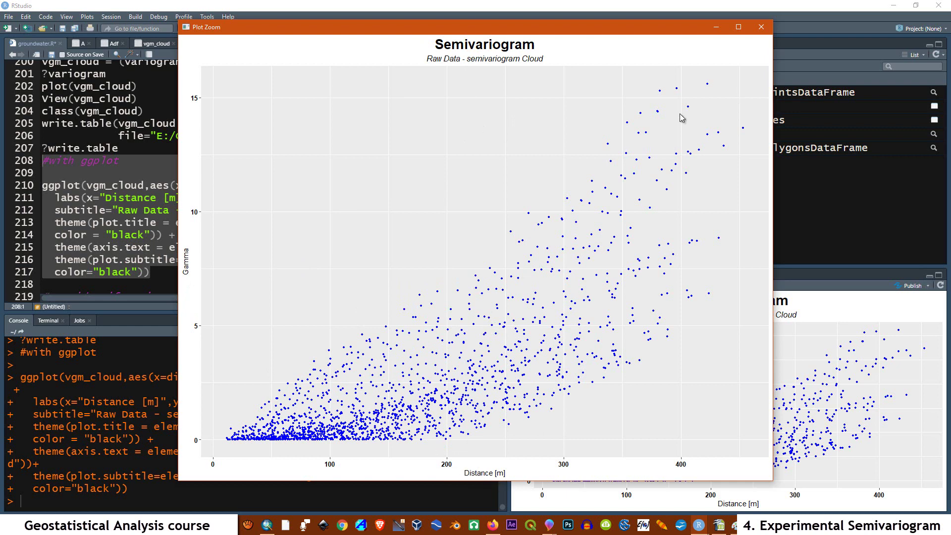
left_click(761, 26)
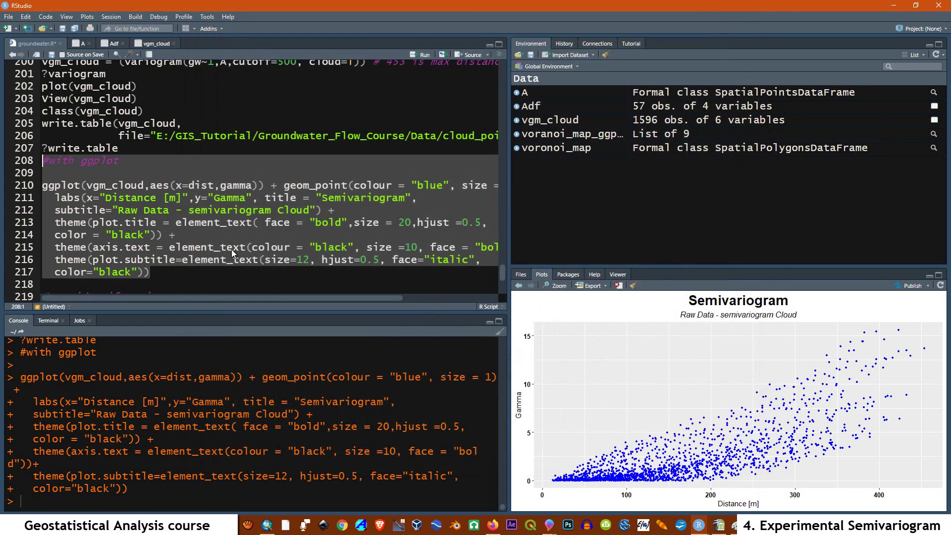
scroll(209, 218, "down", 2)
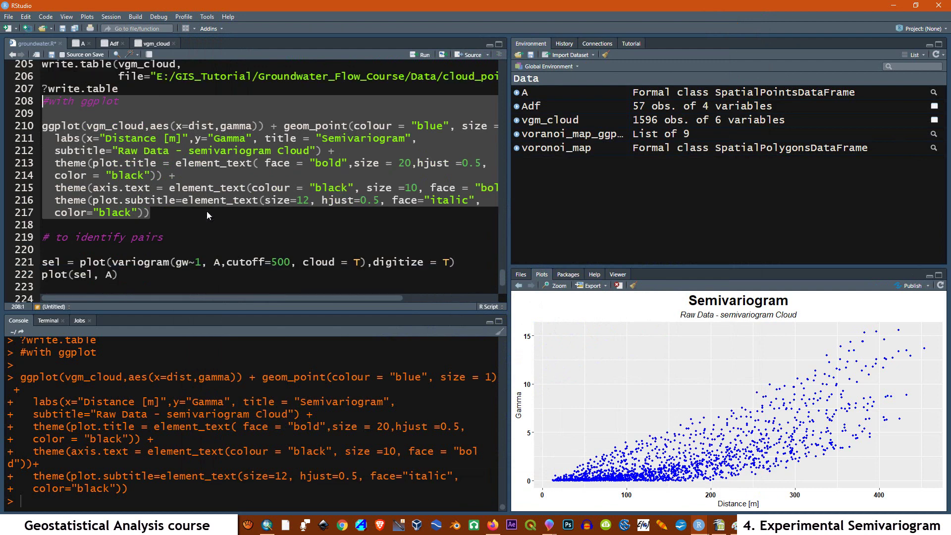
scroll(207, 213, "down", 1)
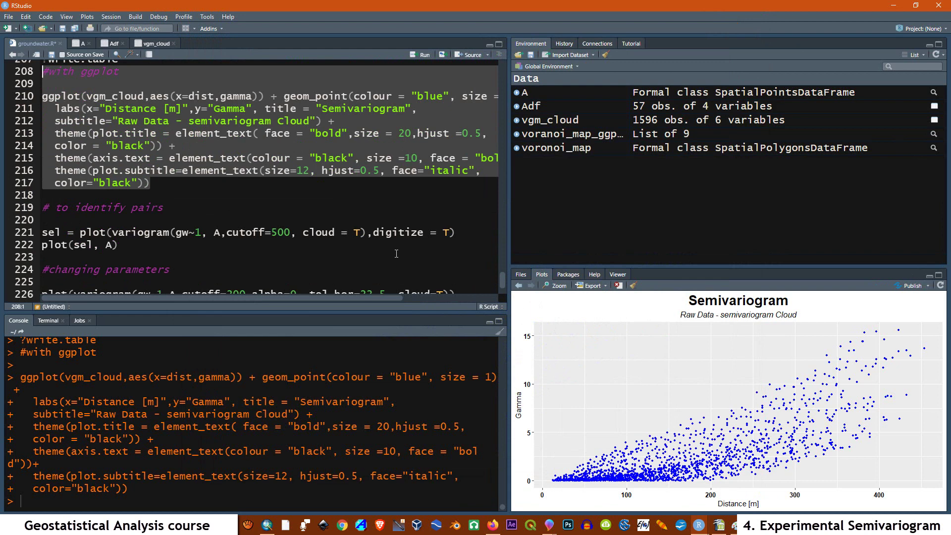
- Switch to ArcMap, select a pair near the origin of the semivariogram cloud, and uncover the map to locate that pair
left_click(266, 528)
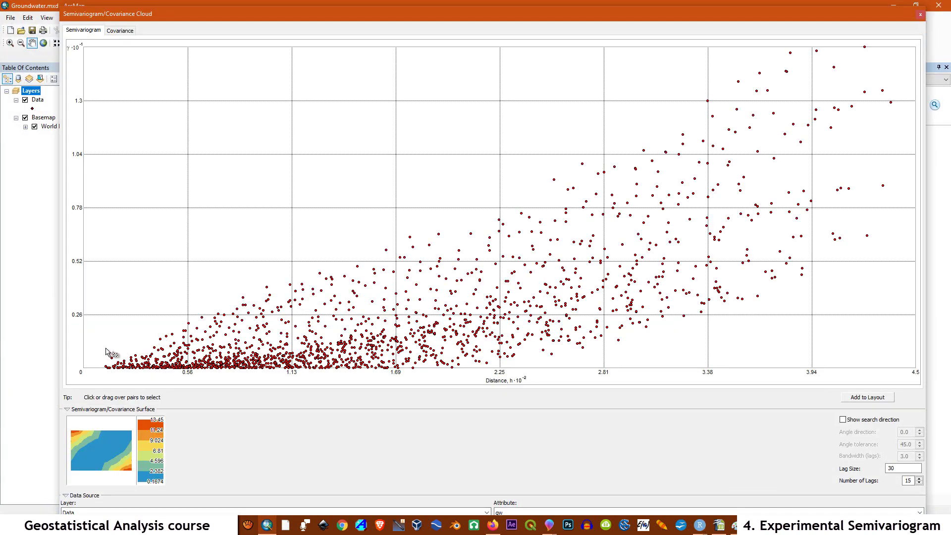
left_click_drag(106, 349, 115, 361)
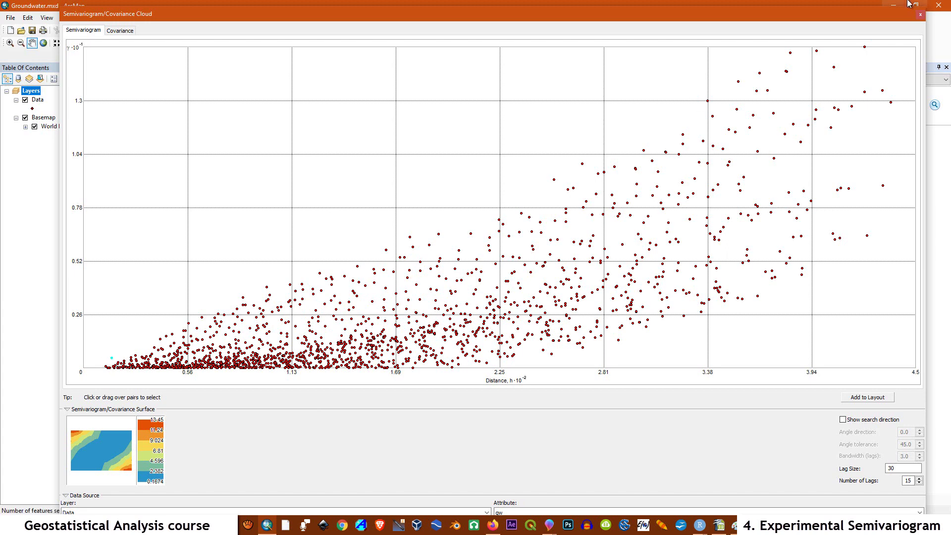
left_click_drag(790, 20, 773, 270)
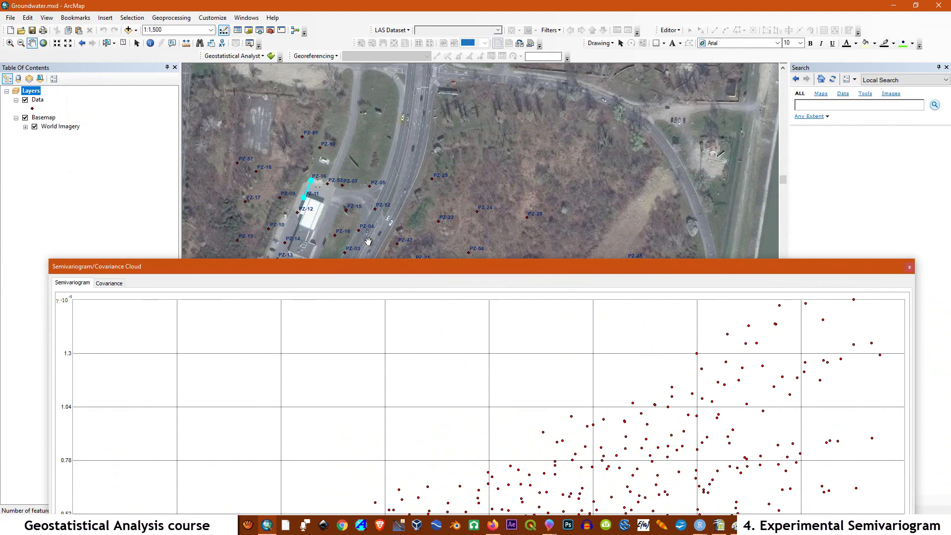
left_click_drag(412, 272, 455, 101)
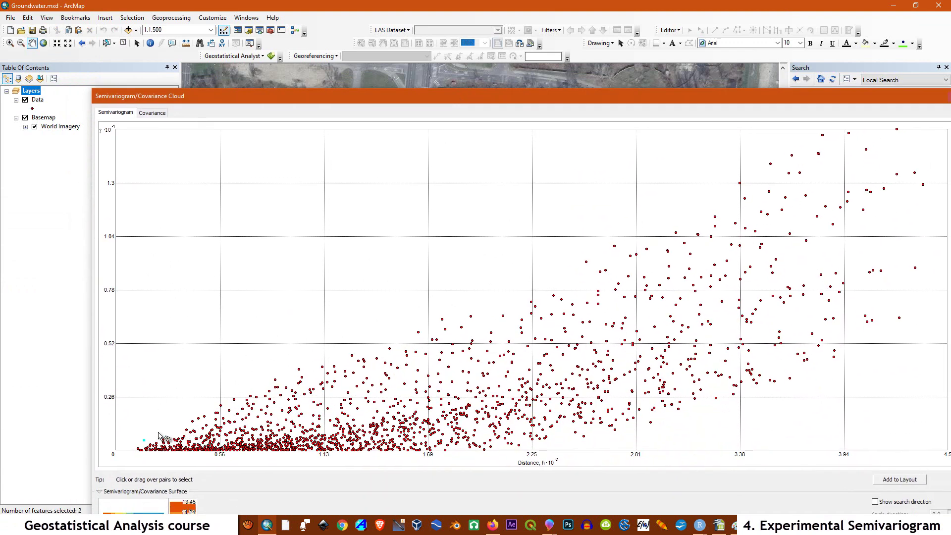
left_click_drag(700, 98, 651, 79)
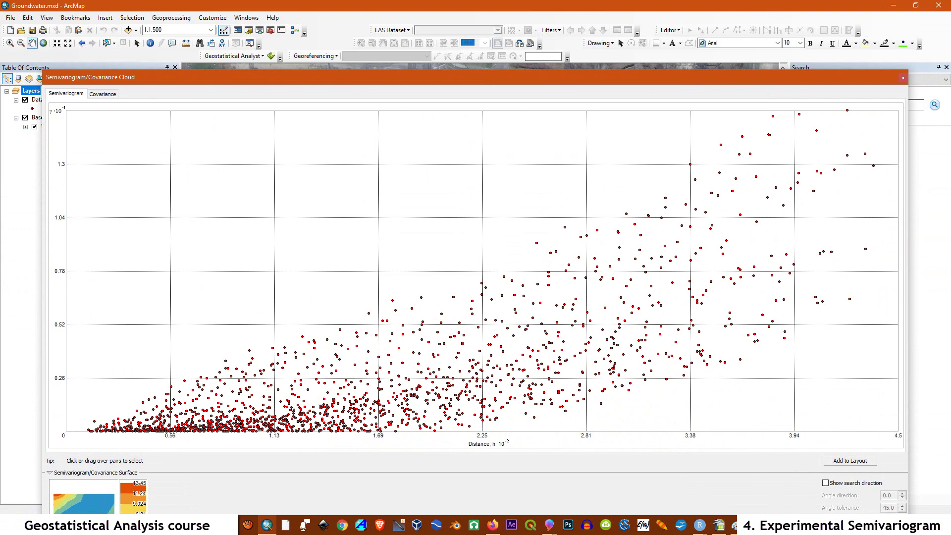
- Return to RStudio and review the pair identification code, covering the cutoff=500, cloud = T and digitize = T arguments
mouse_move(706, 530)
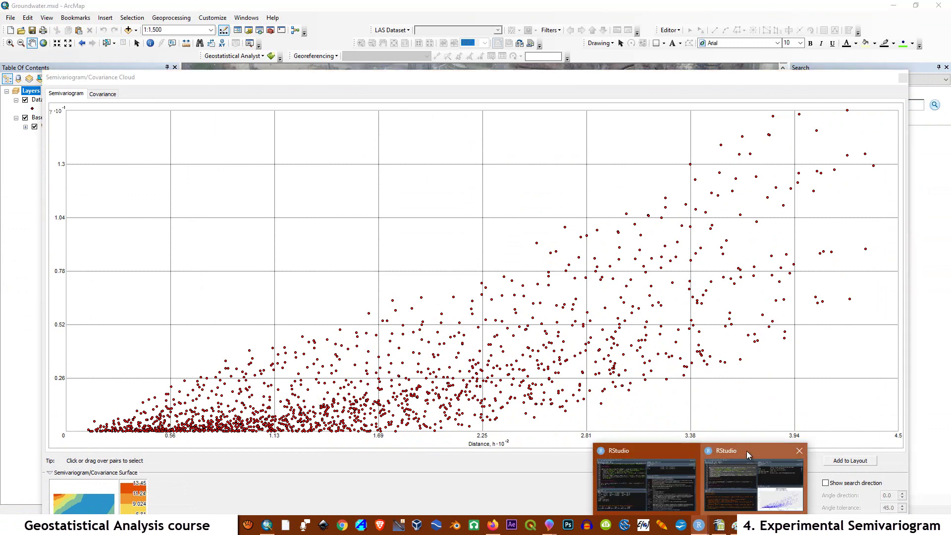
left_click(747, 451)
scroll(169, 181, "down", 1)
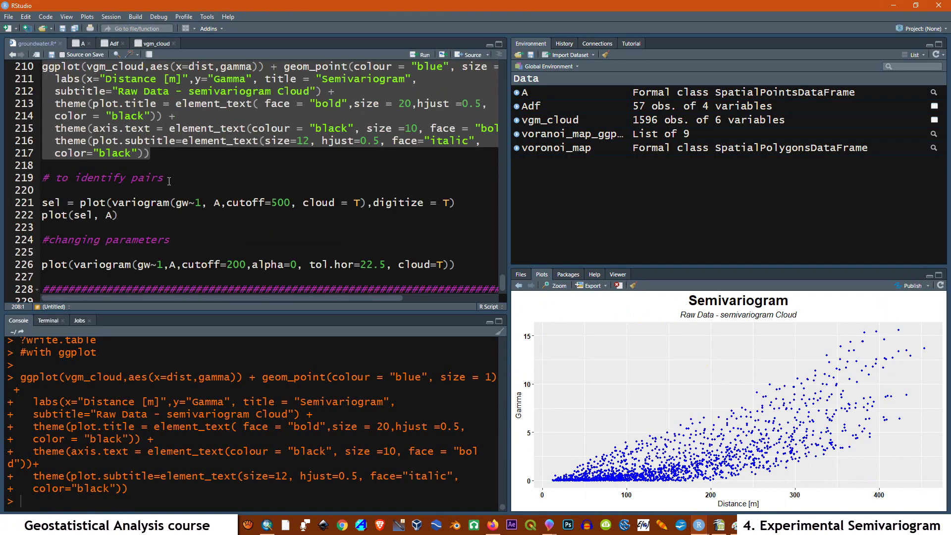
left_click(162, 177)
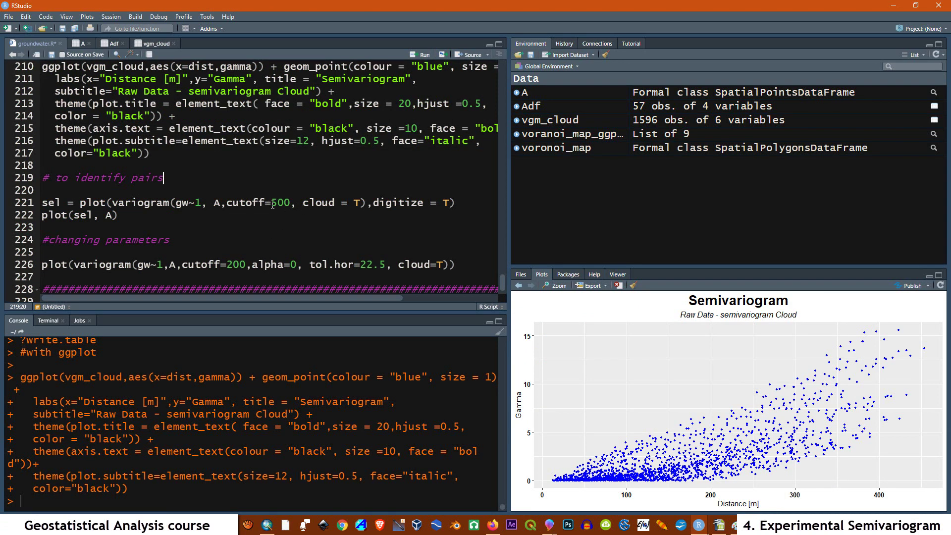
left_click_drag(292, 202, 271, 202)
left_click(317, 201)
left_click_drag(304, 202, 360, 202)
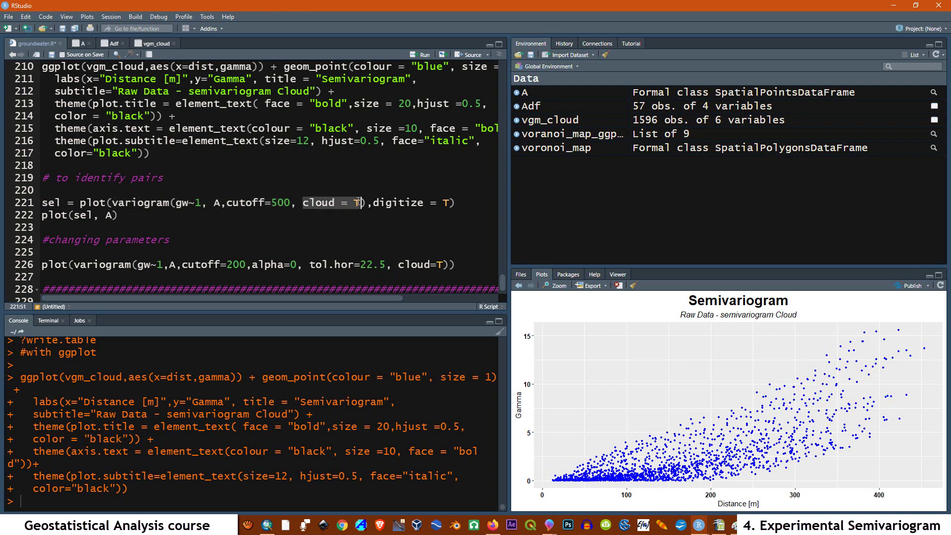
left_click_drag(449, 202, 375, 205)
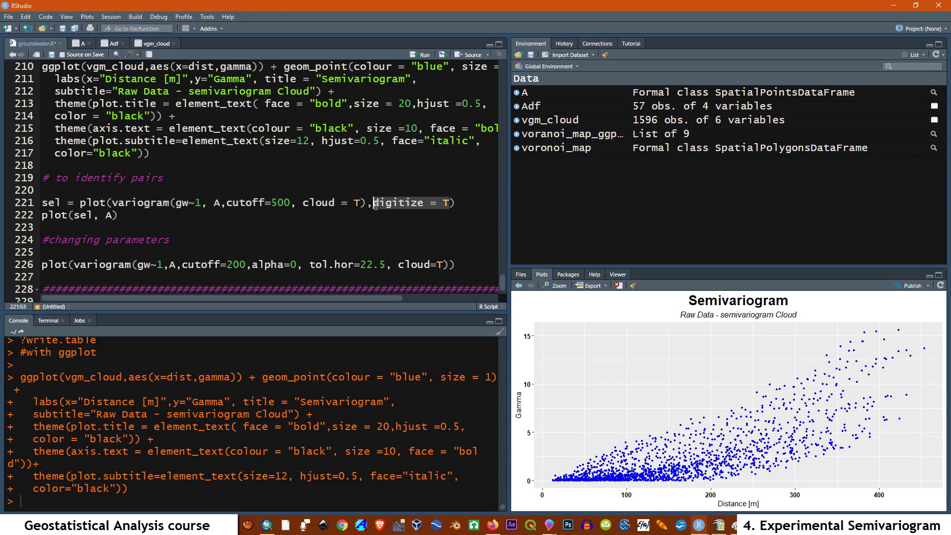
left_click(384, 227)
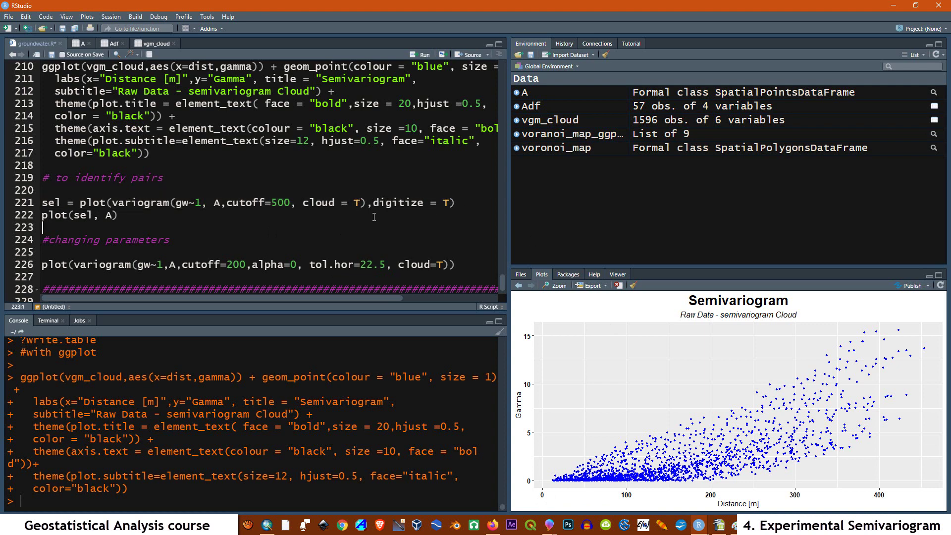
- Run the digitizing variogram plot into sel, outline the isolated point near distance 255 and semivariance 9, and finish the polygon
left_click_drag(469, 198, 39, 180)
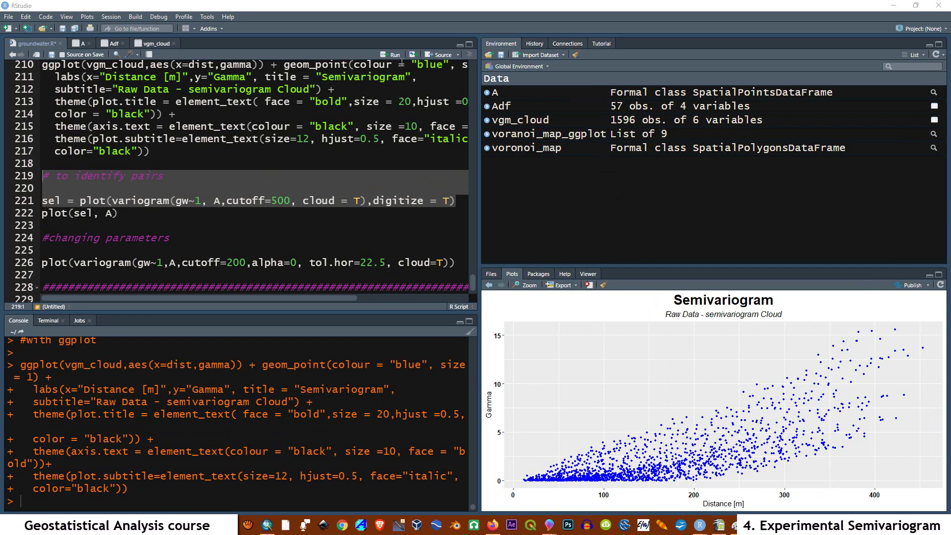
left_click(383, 59)
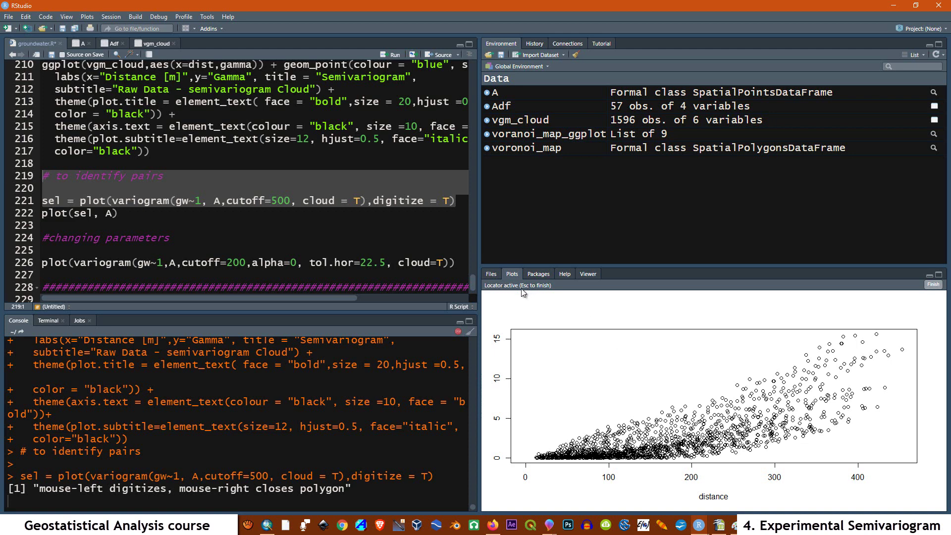
key("Escape")
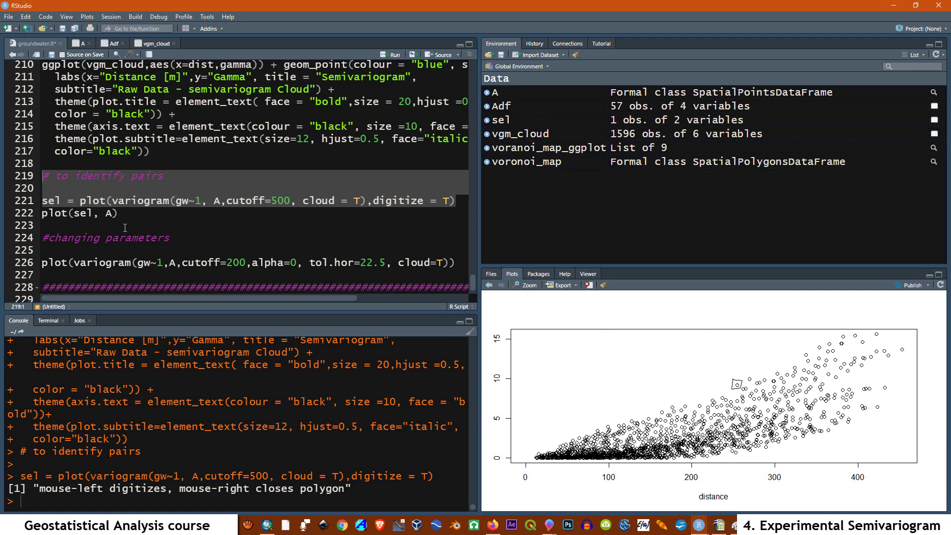
- Run plot(sel, A) to map the selected point pair and compare it with the digitized cloud plot
left_click_drag(119, 214, 42, 217)
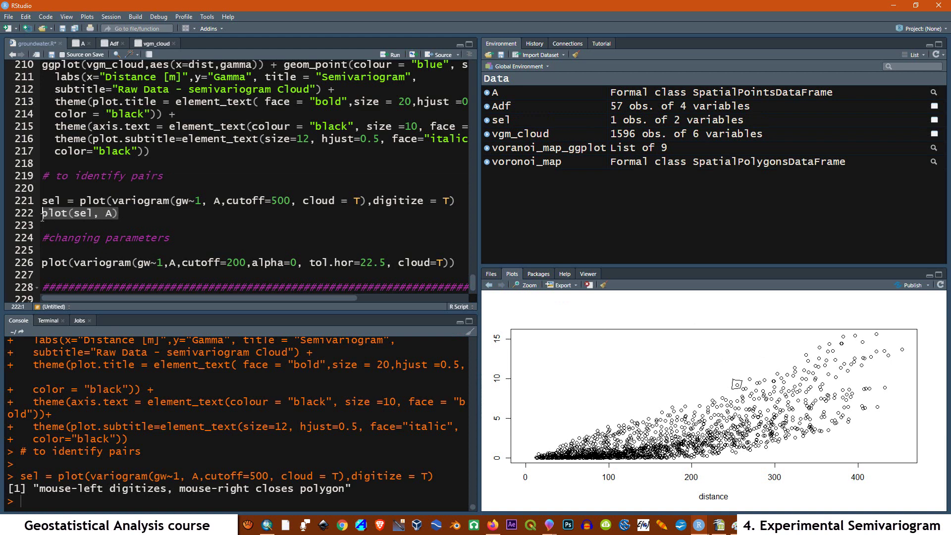
left_click(392, 55)
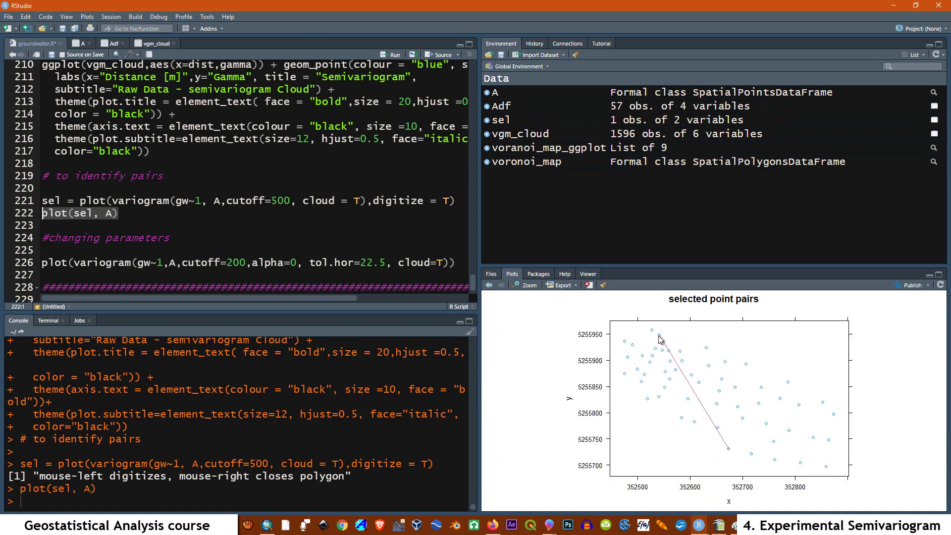
left_click(489, 285)
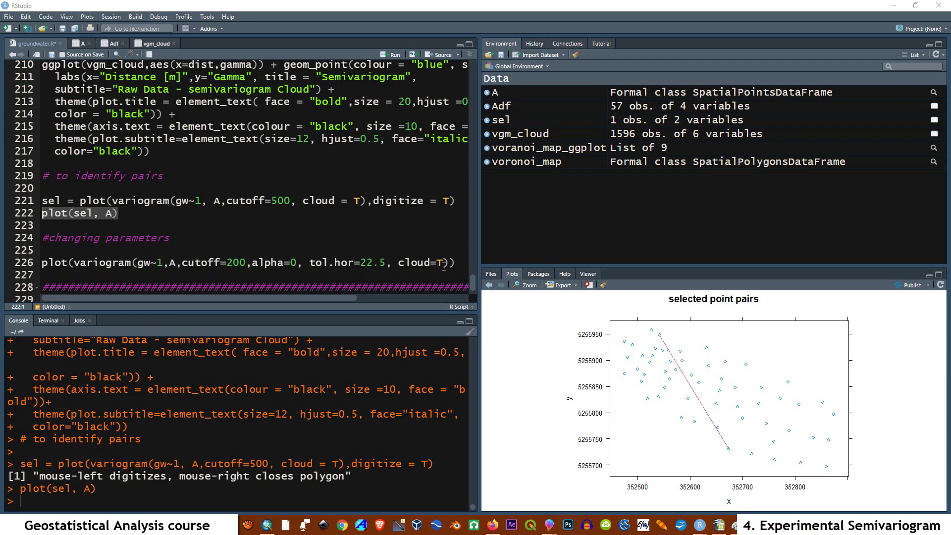
- Delete the "#changing parameters" section with its variogram plot line and the leftover blank lines above the hash separator
left_click_drag(458, 264, 39, 239)
key("BackSpace")
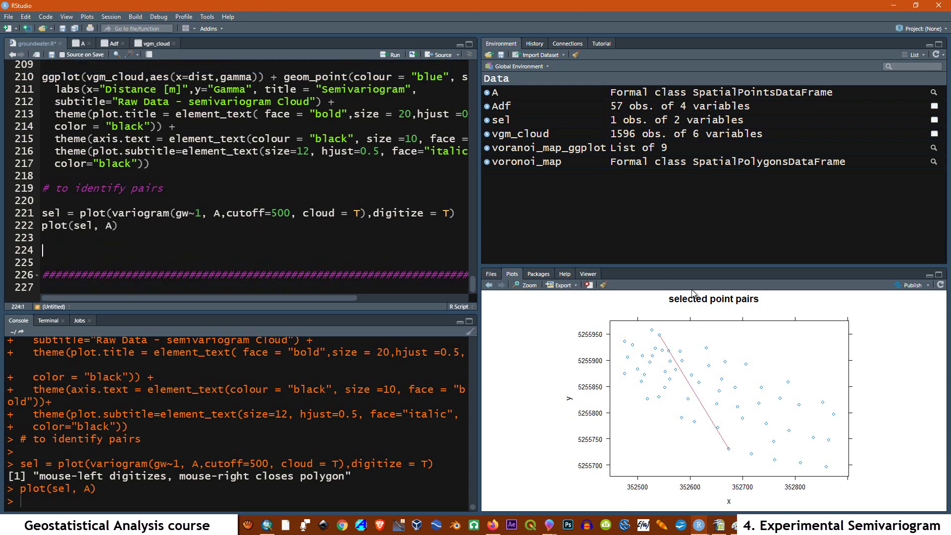
scroll(170, 248, "up", 1)
key("Delete")
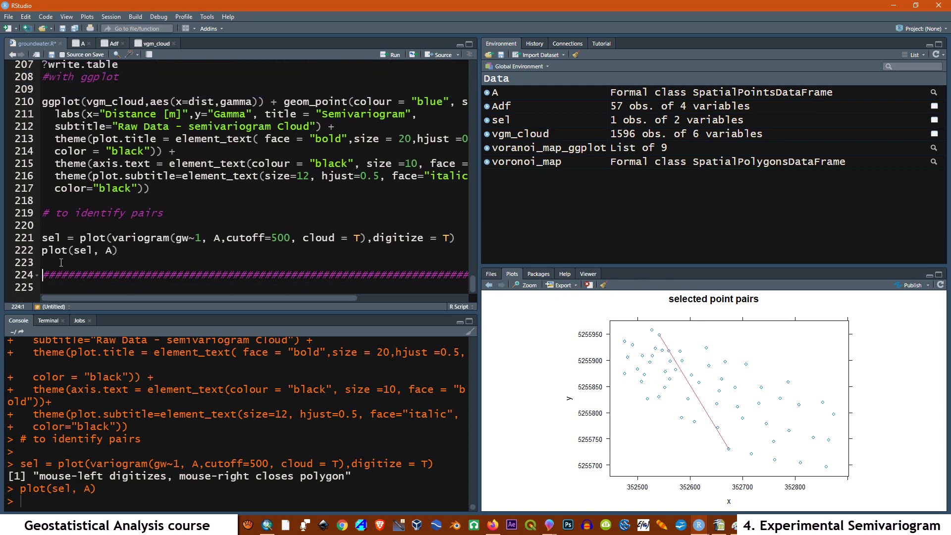
- Replace the hash separator line at the end of the script with the copied omnidirectional experimental semivariogram code
left_click_drag(43, 275, 478, 278)
right_click(444, 275)
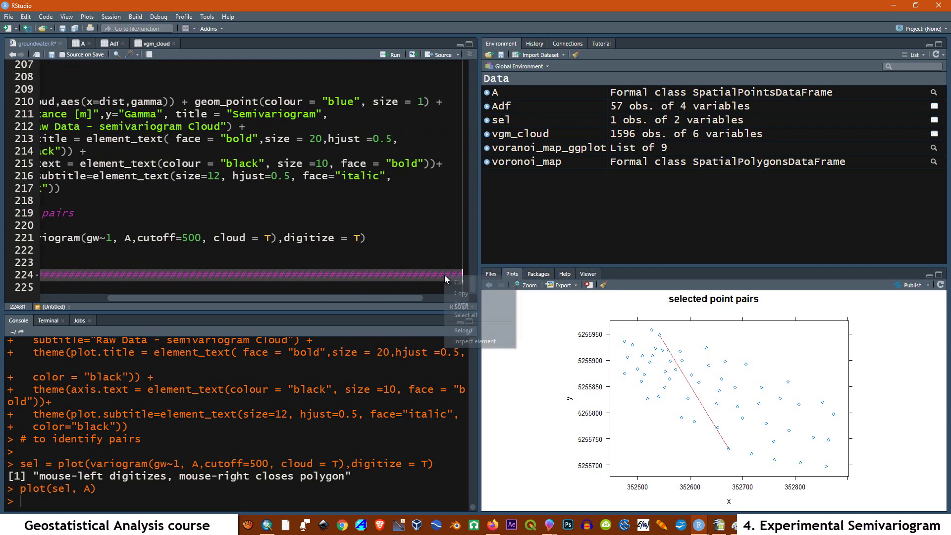
left_click(470, 307)
left_click_drag(412, 298, 223, 295)
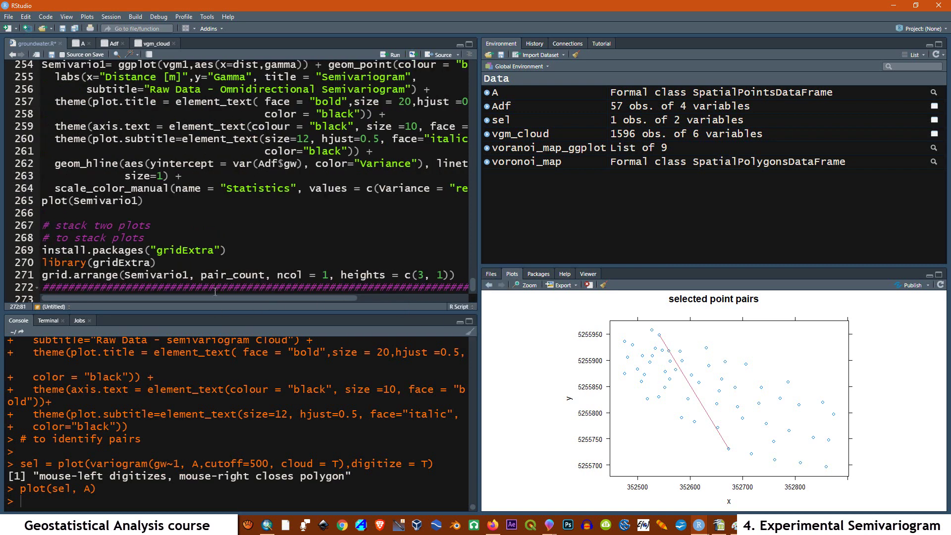
- Remove the excess indentation from the color and size continuation lines 242, 245 and 247 of the pair_count plot code
scroll(180, 204, "up", 4)
scroll(180, 204, "up", 6)
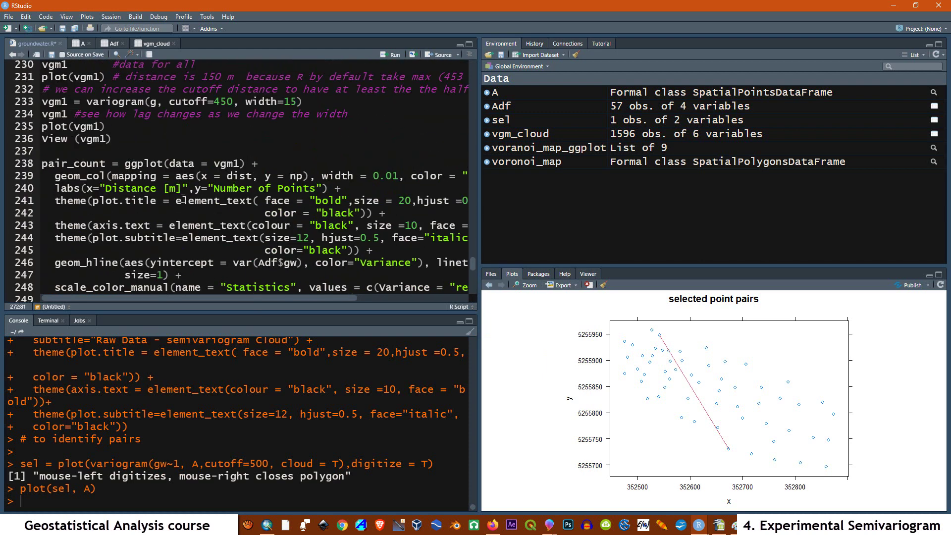
left_click(265, 243)
key("BackSpace")
key("BackSpace")
key("BackSpace")
key("BackSpace")
key("BackSpace")
key("BackSpace")
key("BackSpace")
key("BackSpace")
key("BackSpace")
key("BackSpace")
key("BackSpace")
key("BackSpace")
key("BackSpace")
key("BackSpace")
key("BackSpace")
key("BackSpace")
key("BackSpace")
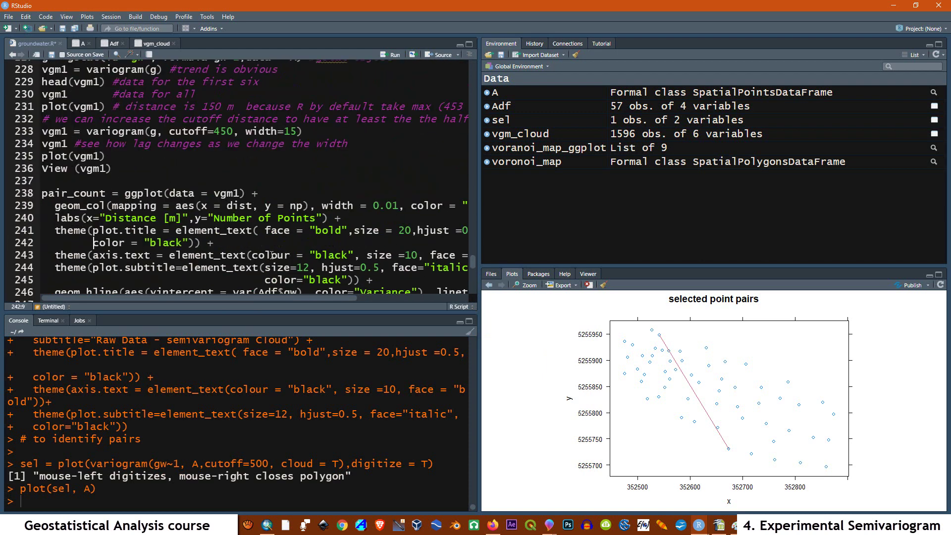
left_click(265, 280)
key("BackSpace")
key("BackSpace")
key("BackSpace")
key("BackSpace")
key("BackSpace")
key("BackSpace")
key("BackSpace")
key("BackSpace")
key("BackSpace")
key("BackSpace")
key("BackSpace")
key("BackSpace")
key("BackSpace")
key("BackSpace")
key("BackSpace")
key("BackSpace")
key("BackSpace")
scroll(237, 278, "down", 1)
left_click(124, 275)
key("BackSpace")
key("BackSpace")
key("BackSpace")
key("BackSpace")
key("BackSpace")
key("BackSpace")
- Remove the excess indentation from the color and size continuation lines 258, 261 and 263 of the Semivario1 plot code
scroll(173, 237, "down", 5)
left_click(265, 263)
key("BackSpace")
key("BackSpace")
key("BackSpace")
key("BackSpace")
key("BackSpace")
key("BackSpace")
key("BackSpace")
key("BackSpace")
key("BackSpace")
key("BackSpace")
key("BackSpace")
key("BackSpace")
key("BackSpace")
key("BackSpace")
key("BackSpace")
key("BackSpace")
key("BackSpace")
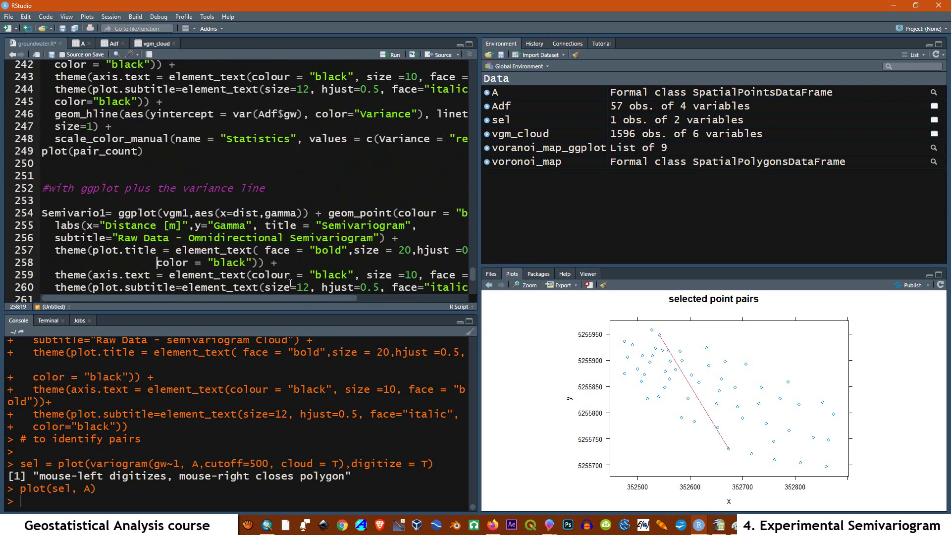
scroll(265, 250, "down", 1)
left_click(265, 238)
key("BackSpace")
key("BackSpace")
key("BackSpace")
key("BackSpace")
key("BackSpace")
key("BackSpace")
key("BackSpace")
key("BackSpace")
key("BackSpace")
key("BackSpace")
key("BackSpace")
key("BackSpace")
key("BackSpace")
key("BackSpace")
key("BackSpace")
key("BackSpace")
key("BackSpace")
left_click(125, 262)
key("BackSpace")
key("BackSpace")
key("BackSpace")
key("BackSpace")
key("BackSpace")
key("BackSpace")
- Go back to the "Experimental semivariogram Omnidirectional" section and highlight the gstat object comment on line 227
scroll(174, 236, "up", 4)
scroll(175, 235, "up", 4)
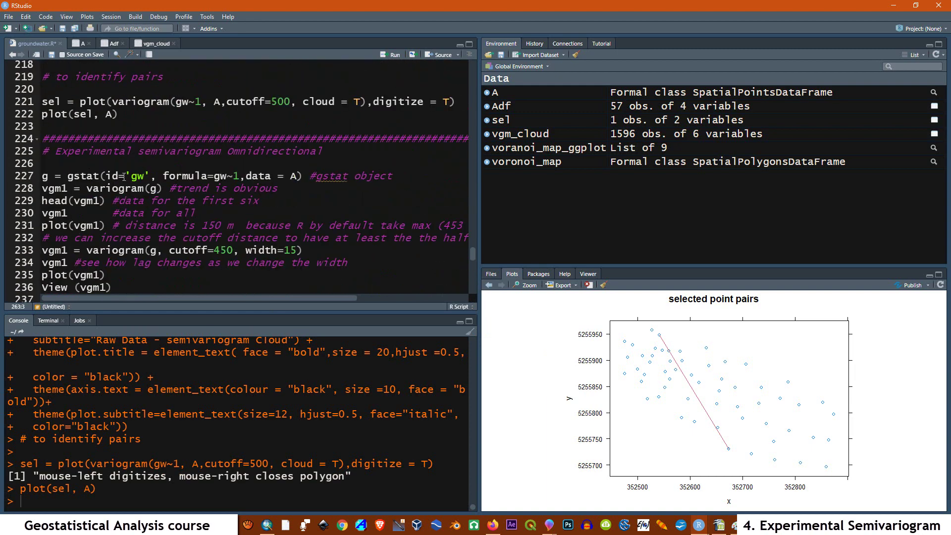
left_click(58, 152)
left_click_drag(394, 176, 317, 176)
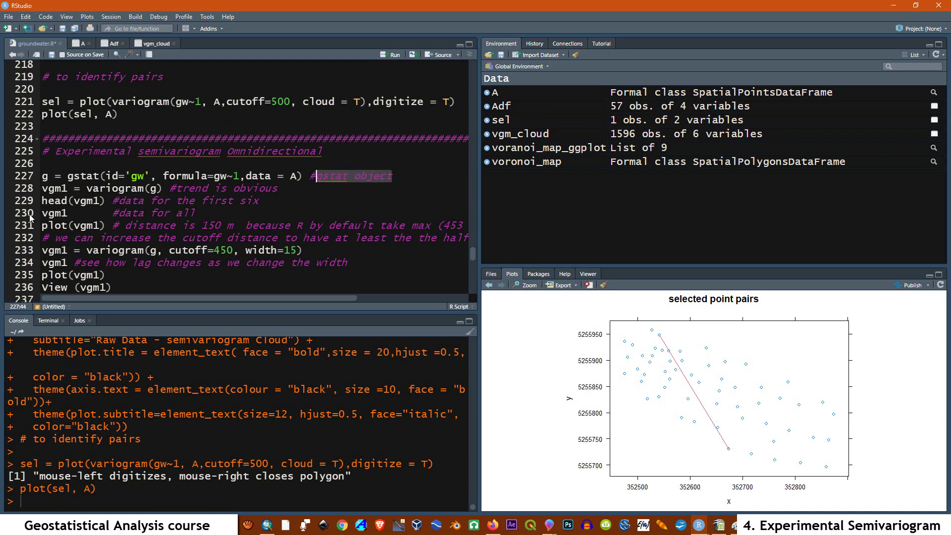
- Run lines 227 and 228 to create the gstat object g and compute its variogram as vgm1
left_click(44, 177)
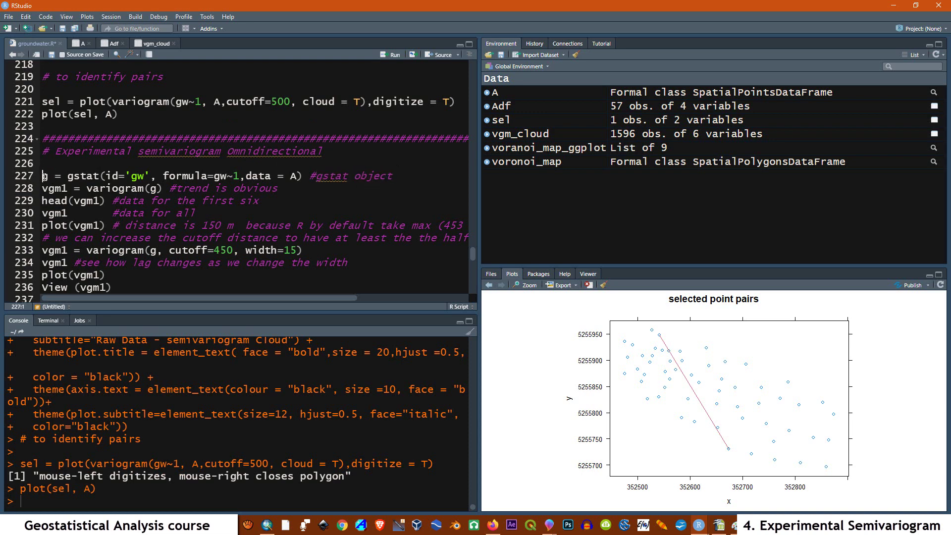
double_click(45, 177)
left_click_drag(404, 178, 43, 175)
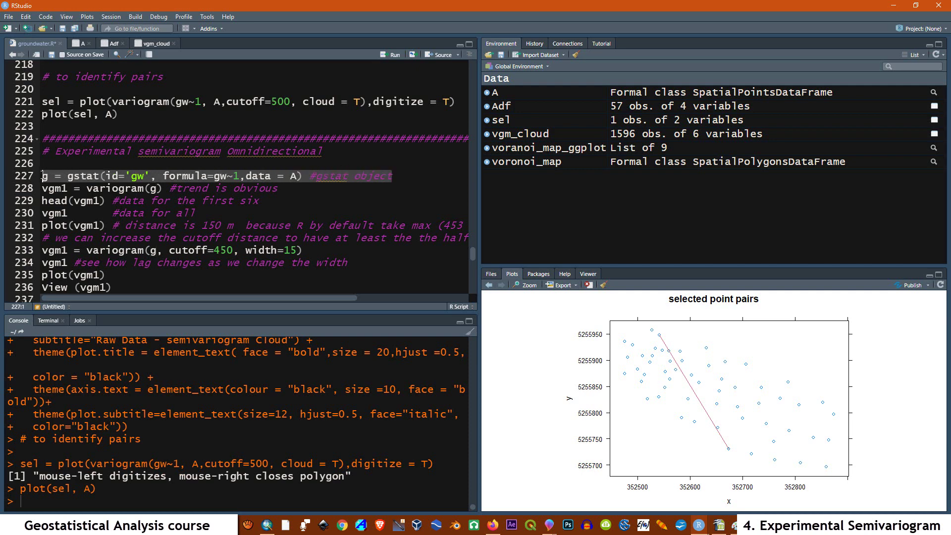
left_click(388, 56)
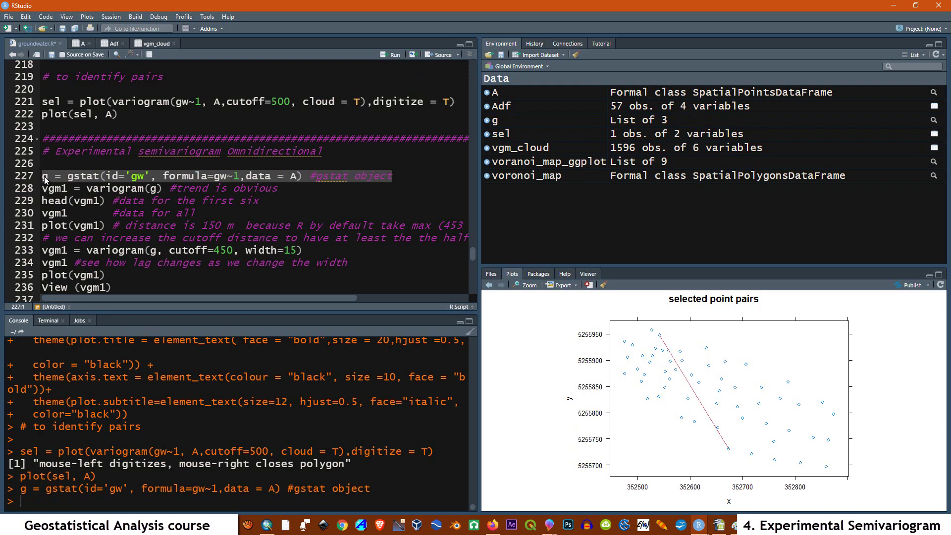
left_click(154, 199)
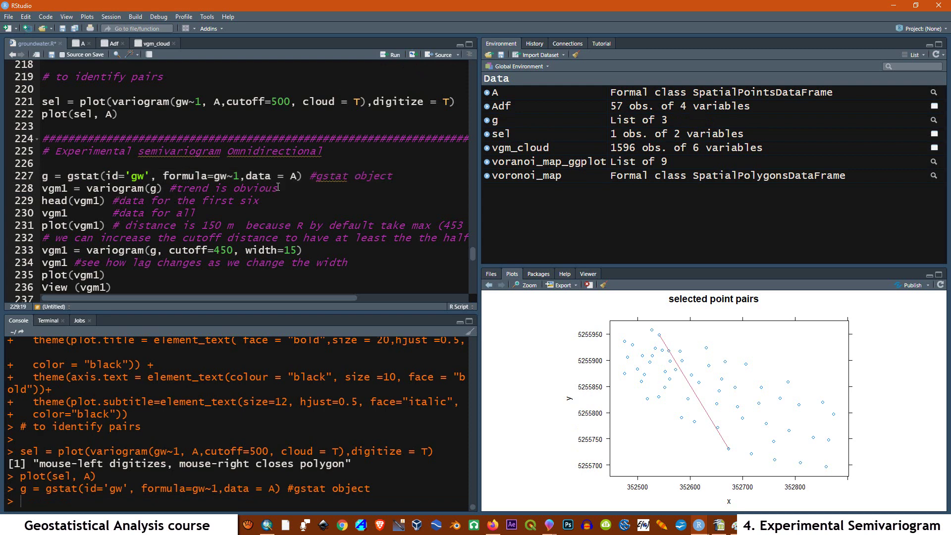
left_click_drag(278, 187, 37, 190)
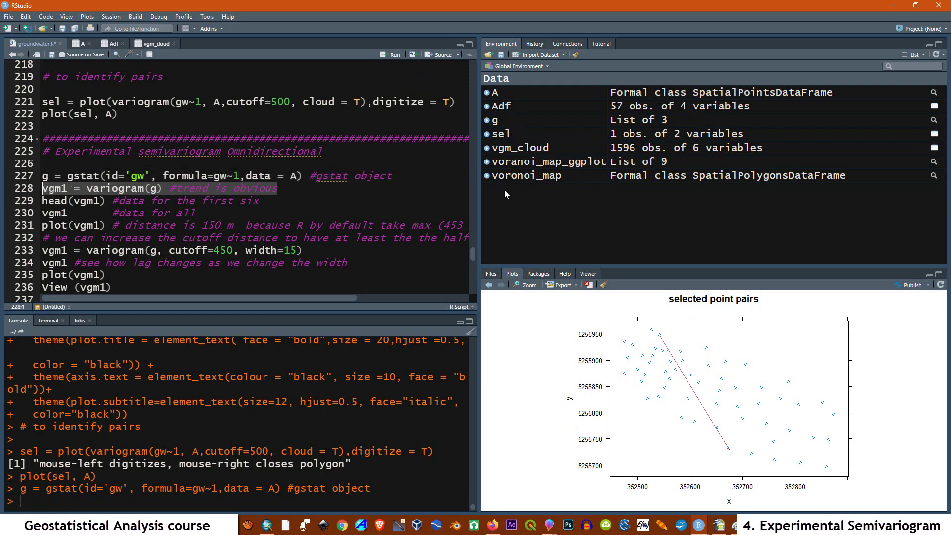
left_click(392, 54)
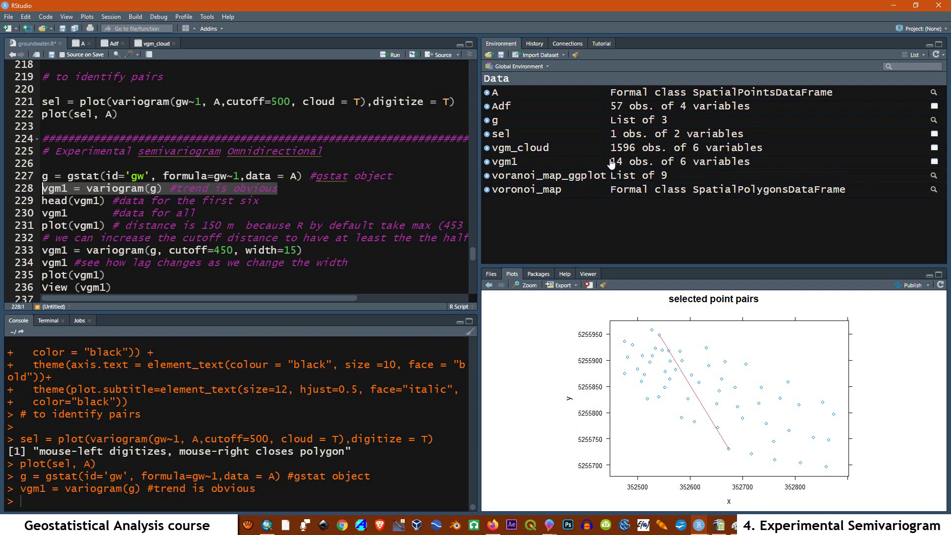
- Run lines 229 and 230 to print the first six rows and the full table of vgm1 in the console
left_click_drag(259, 201, 37, 202)
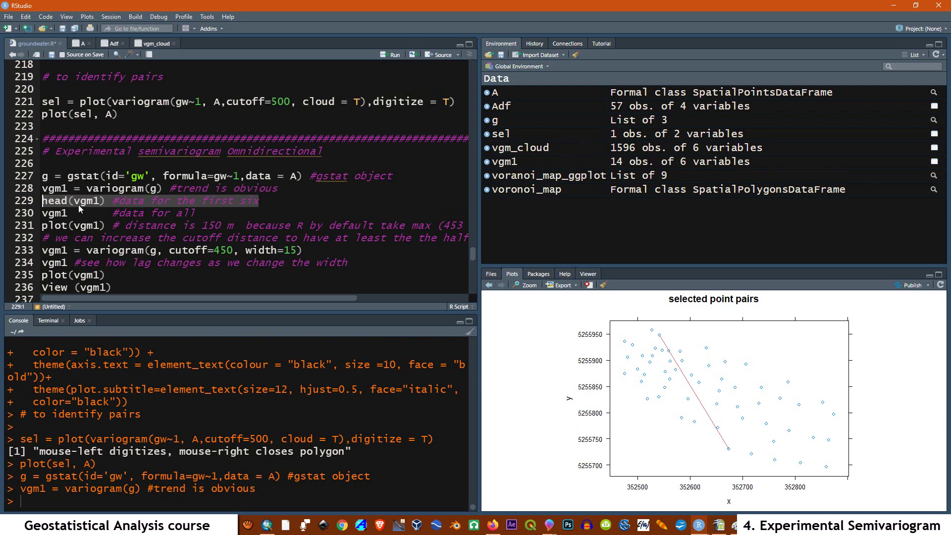
left_click(392, 54)
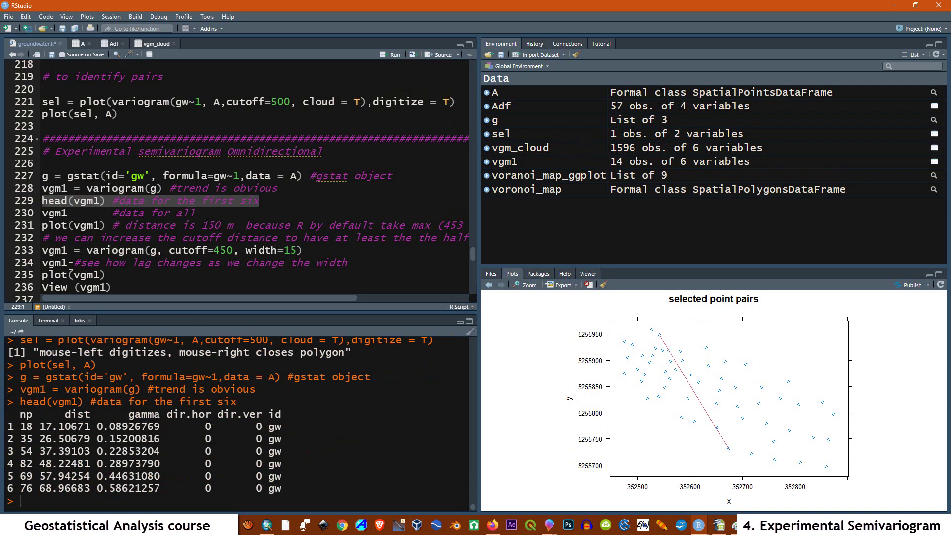
left_click_drag(197, 212, 41, 213)
left_click(391, 54)
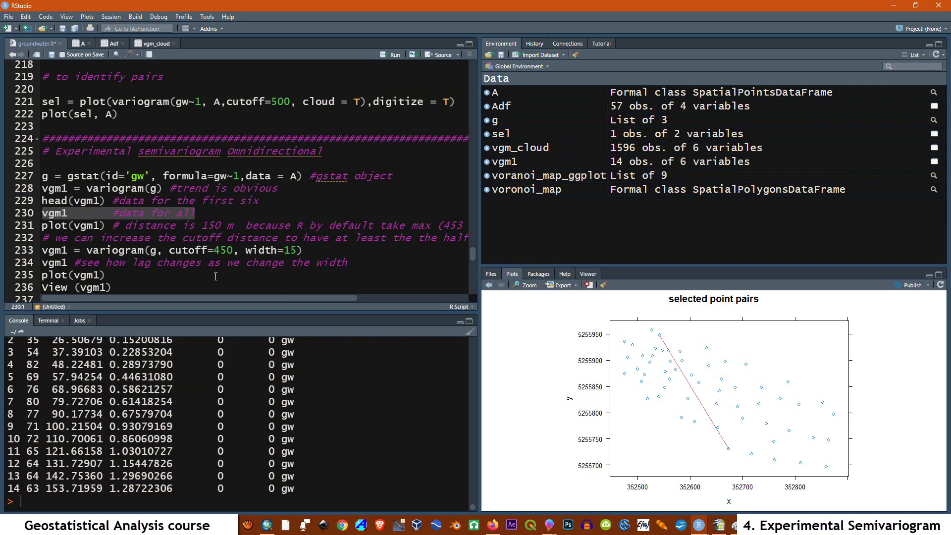
scroll(86, 405, "up", 2)
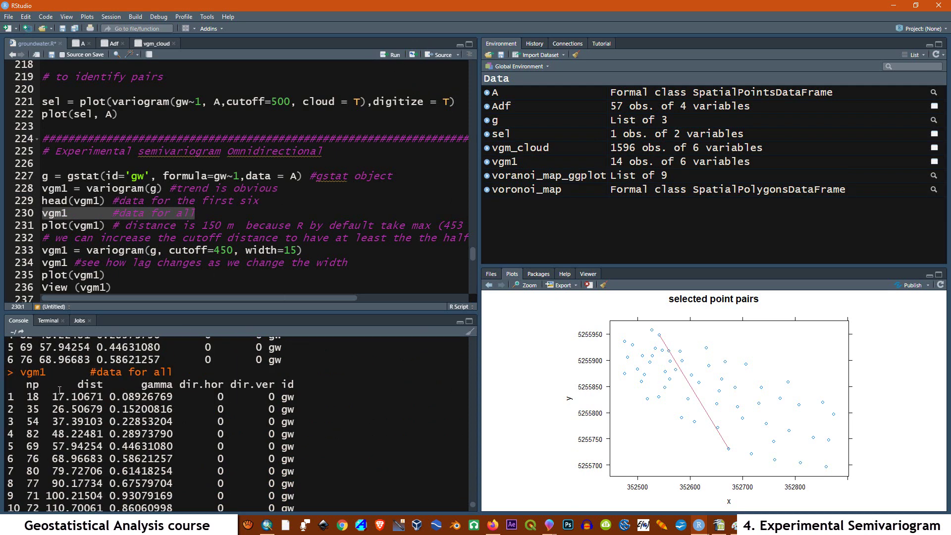
- Run lines 231 and 232 to plot vgm1, and widen the script pane to fit the full comment lines
left_click(109, 223)
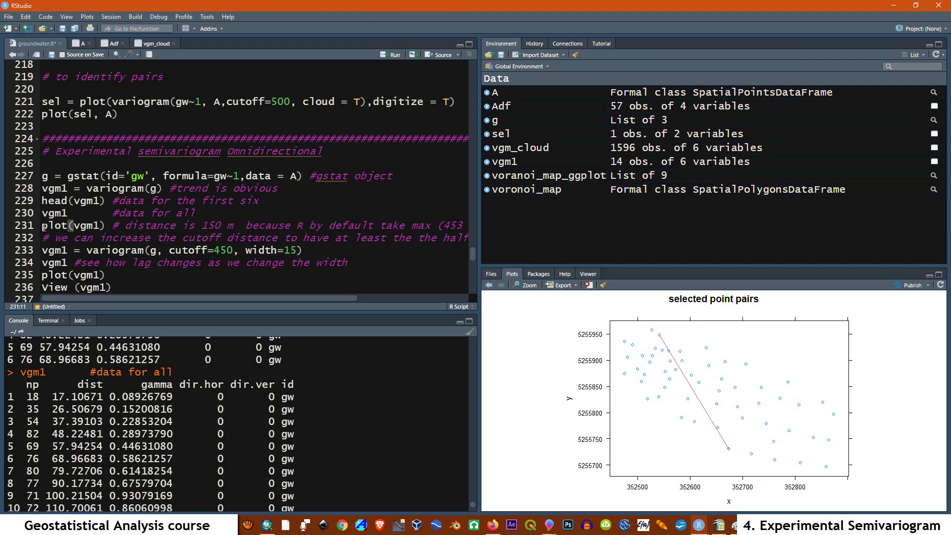
left_click_drag(43, 225, 480, 233)
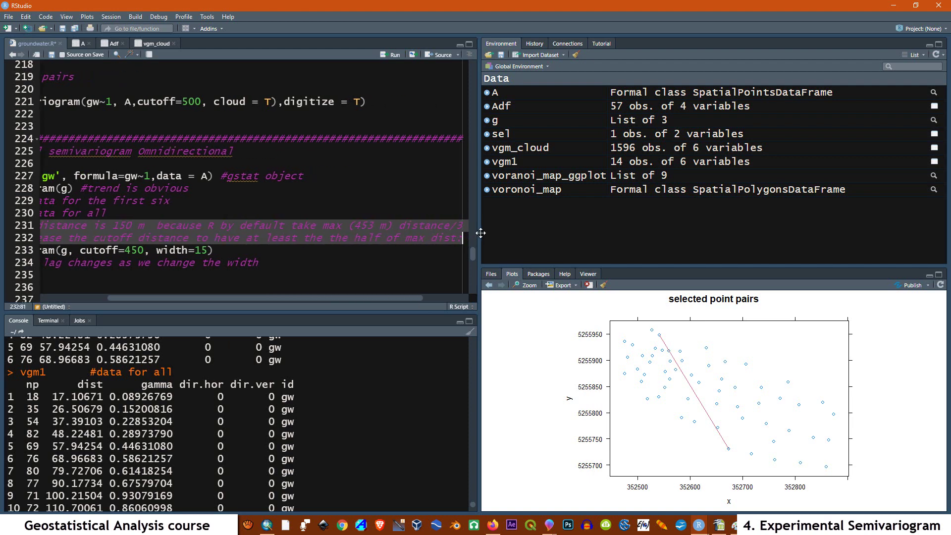
left_click(388, 55)
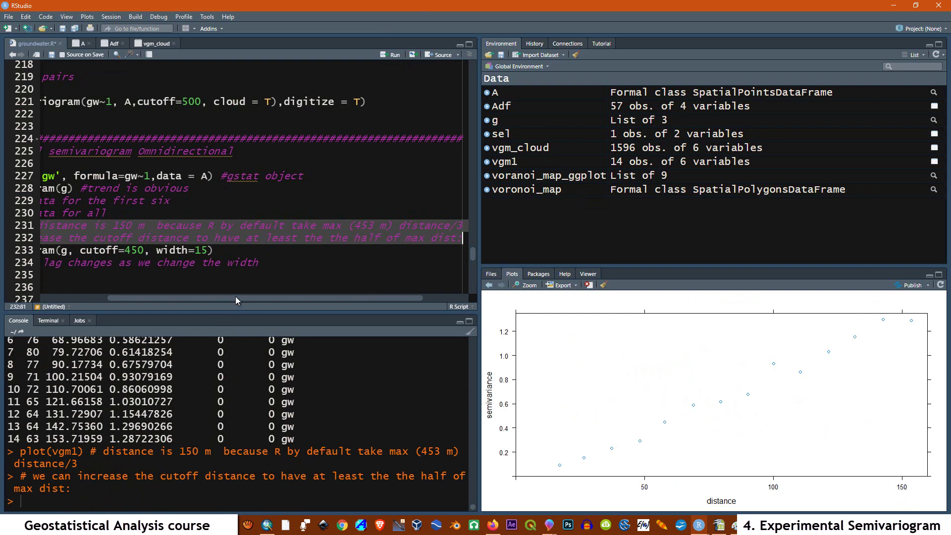
left_click_drag(236, 298, 153, 297)
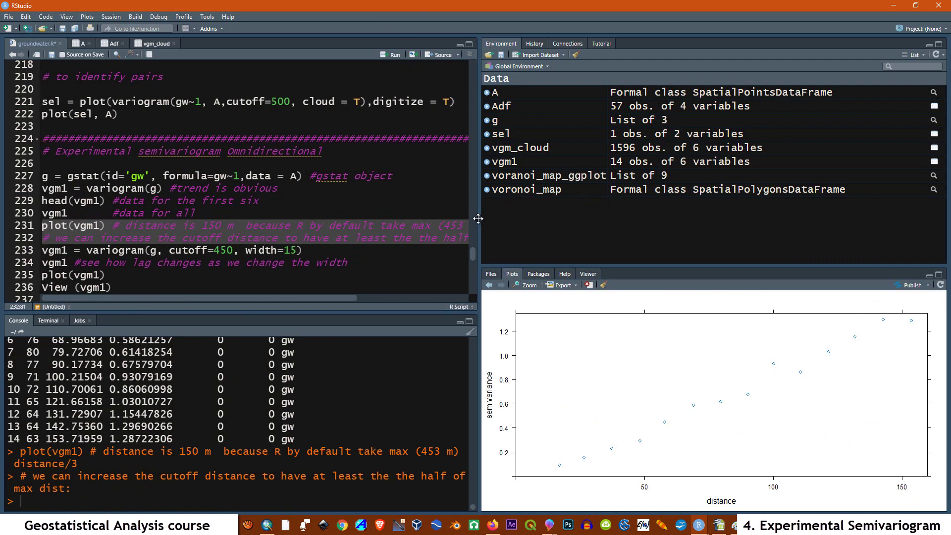
left_click_drag(484, 224, 562, 225)
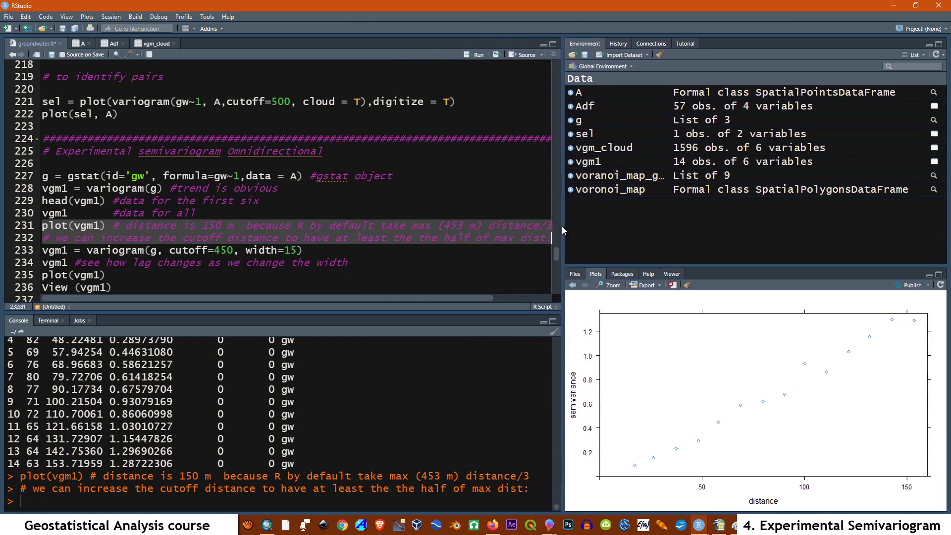
- Review the default distance comment on line 231 and run line 233 to recompute vgm1 with cutoff=450 and width=15
left_click(240, 226)
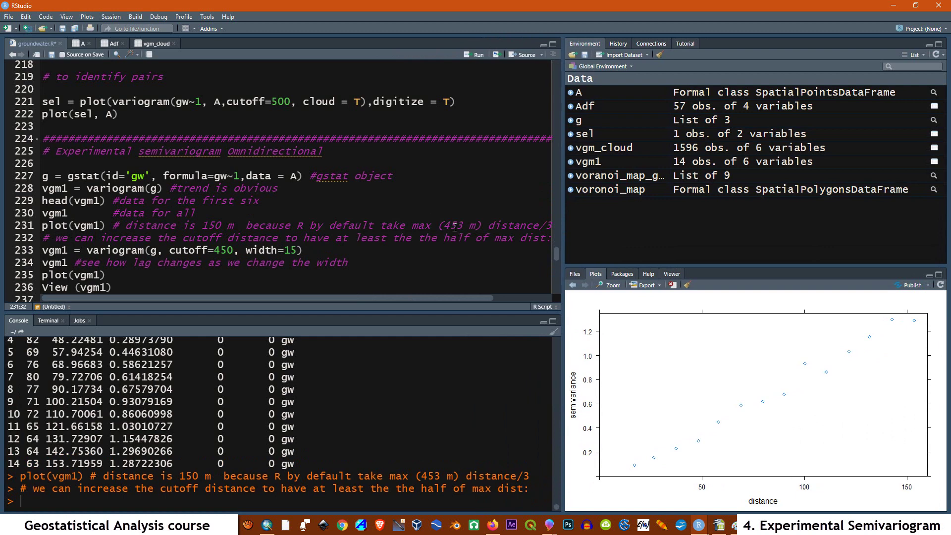
scroll(478, 297, "right", 2)
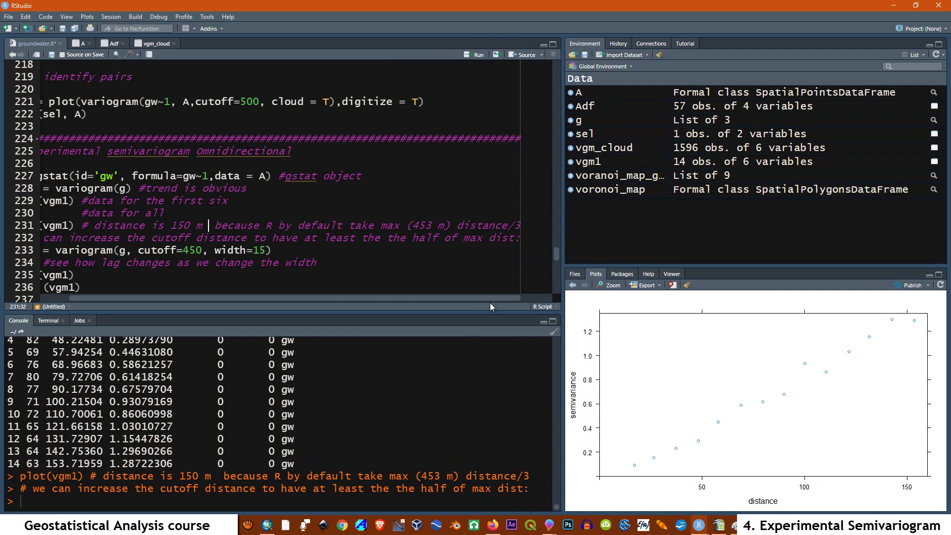
scroll(482, 298, "left", 2)
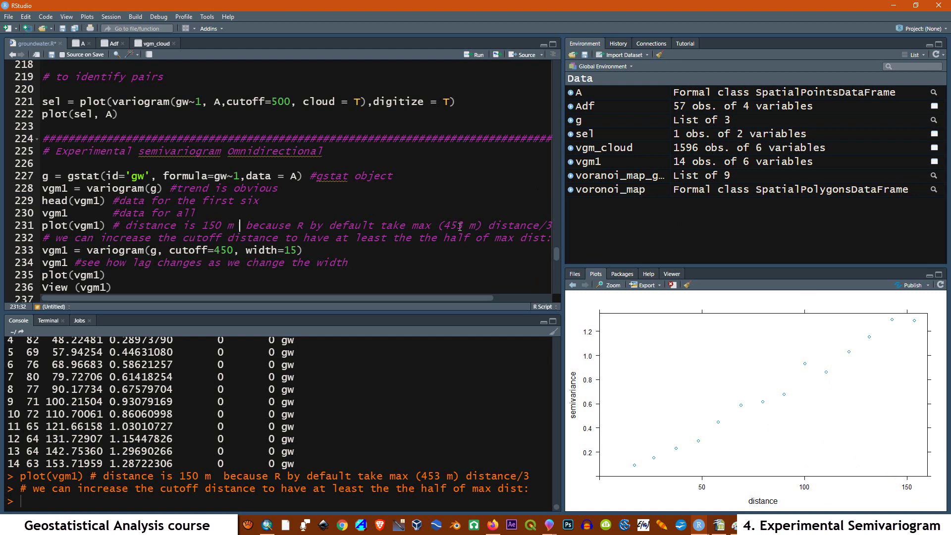
left_click_drag(458, 298, 395, 298)
left_click_drag(42, 251, 305, 252)
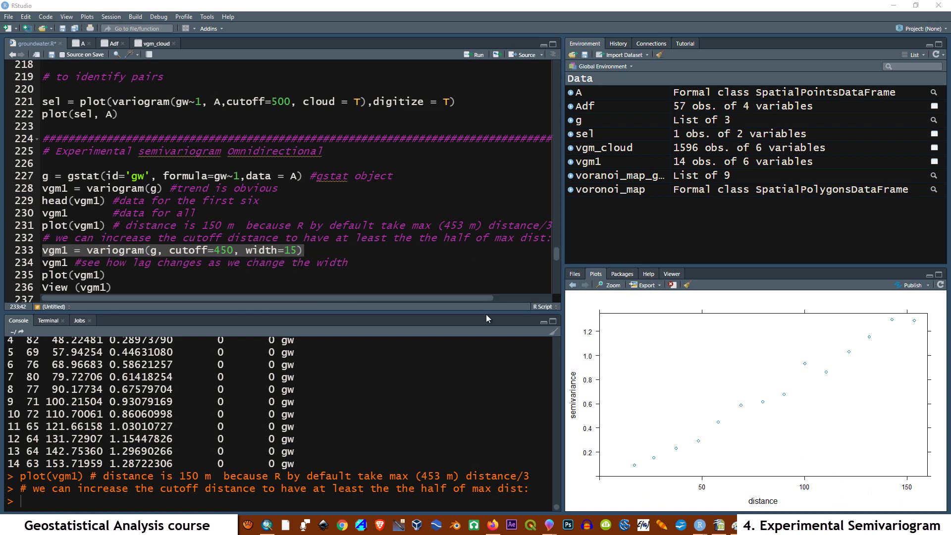
left_click(306, 246)
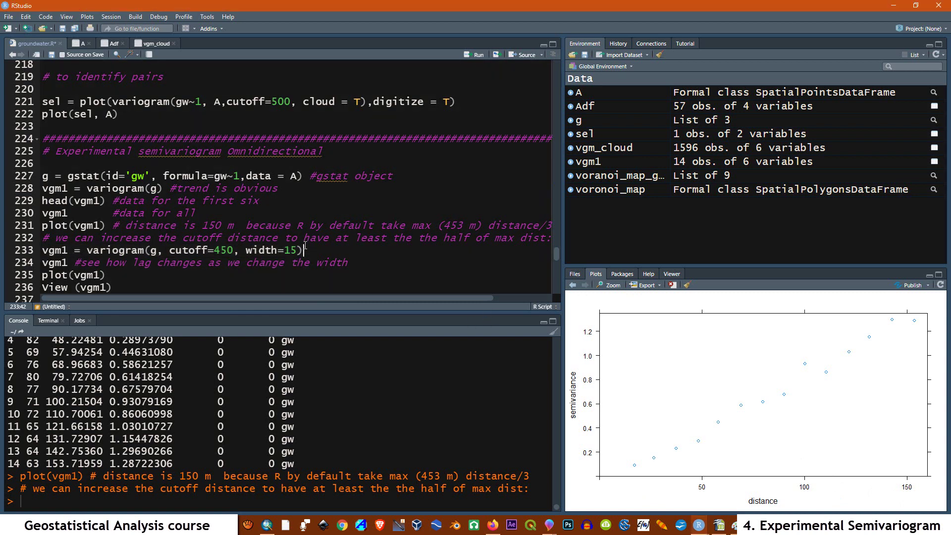
left_click(469, 55)
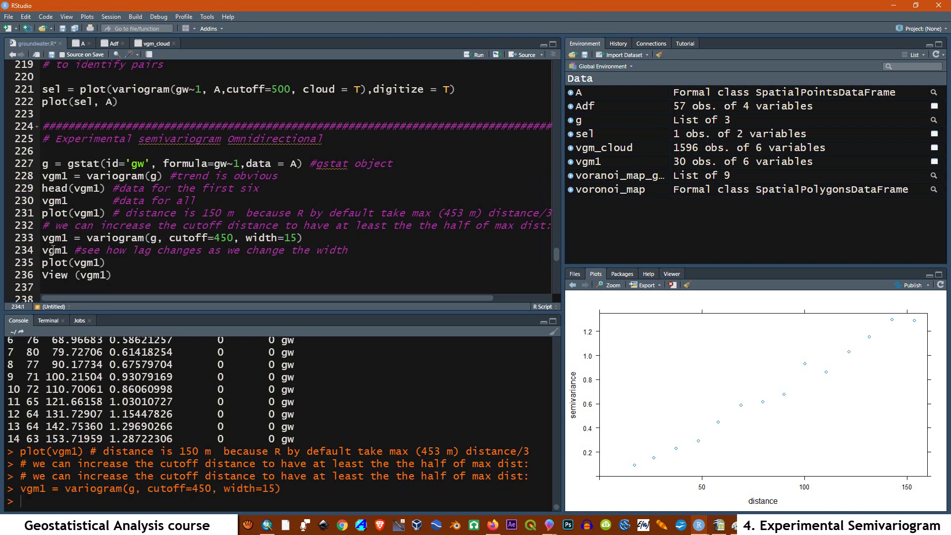
- Run line 234 to print the recomputed vgm1 table and compare it with the default vgm1 output earlier in the console
left_click_drag(353, 250, 41, 250)
left_click(472, 55)
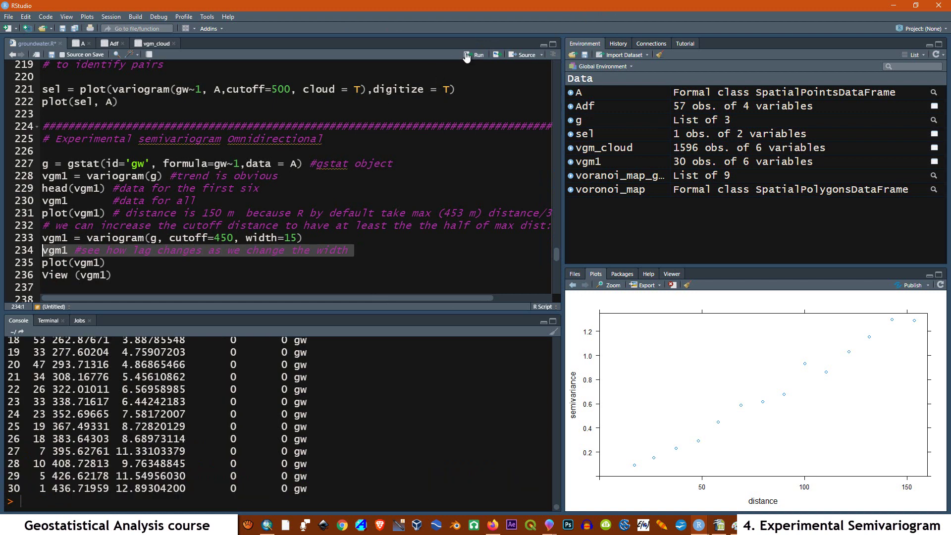
scroll(50, 409, "up", 2)
scroll(50, 409, "up", 5)
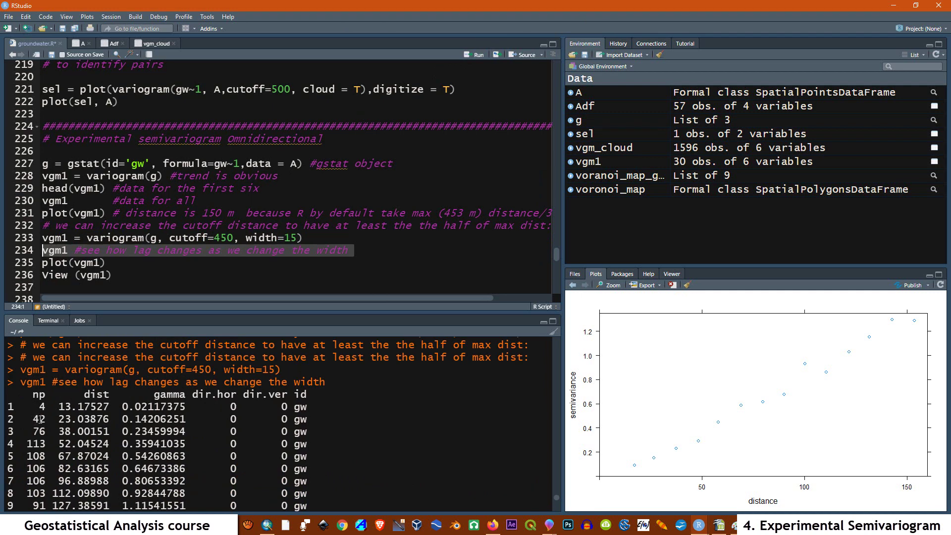
scroll(80, 421, "up", 10)
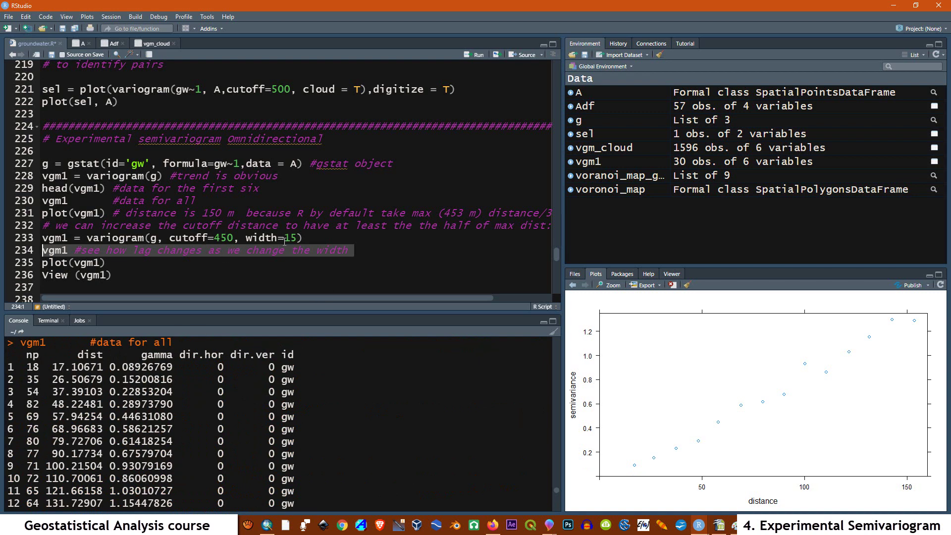
- Return to the width=15 vgm1 output in the console and highlight the rows of the first four lags
scroll(187, 220, "down", 2)
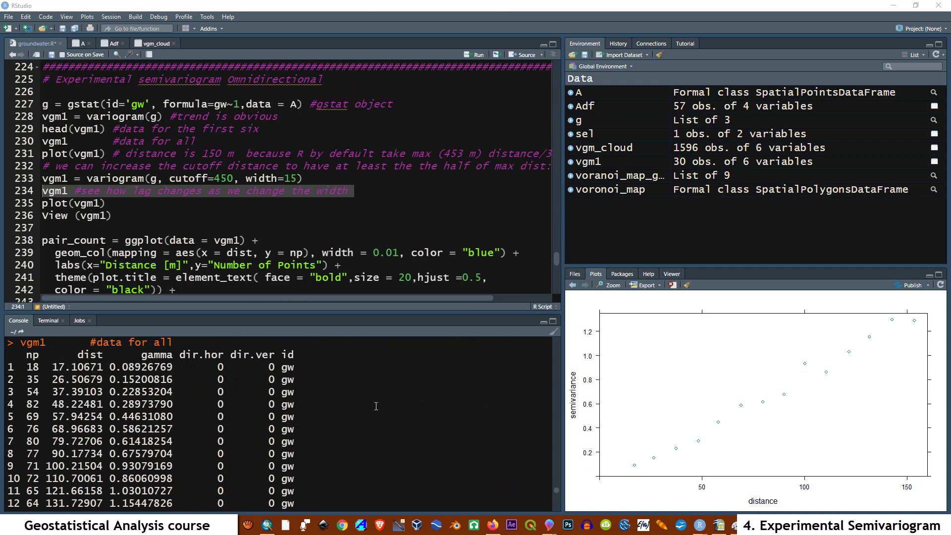
scroll(95, 343, "down", 4)
scroll(95, 342, "down", 4)
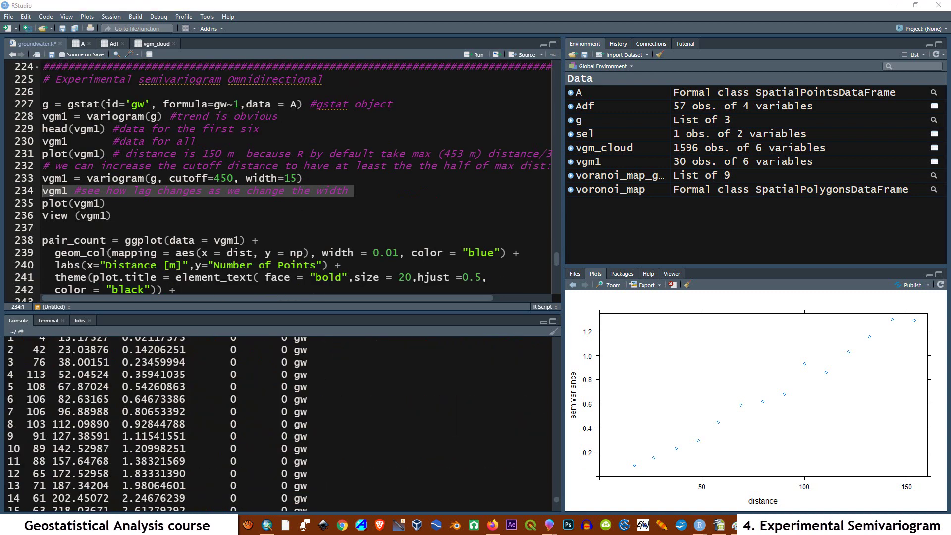
scroll(27, 404, "up", 2)
left_click(10, 406)
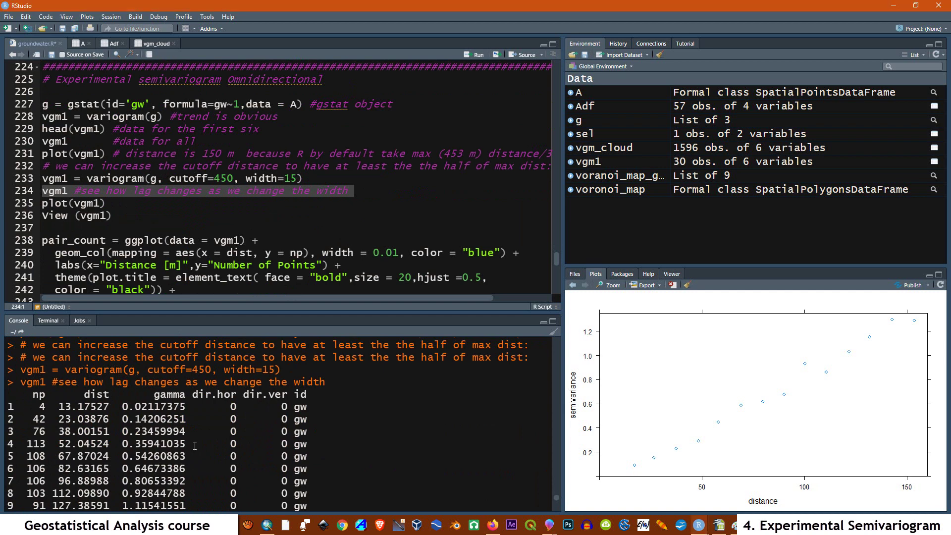
left_click_drag(195, 446, 10, 406)
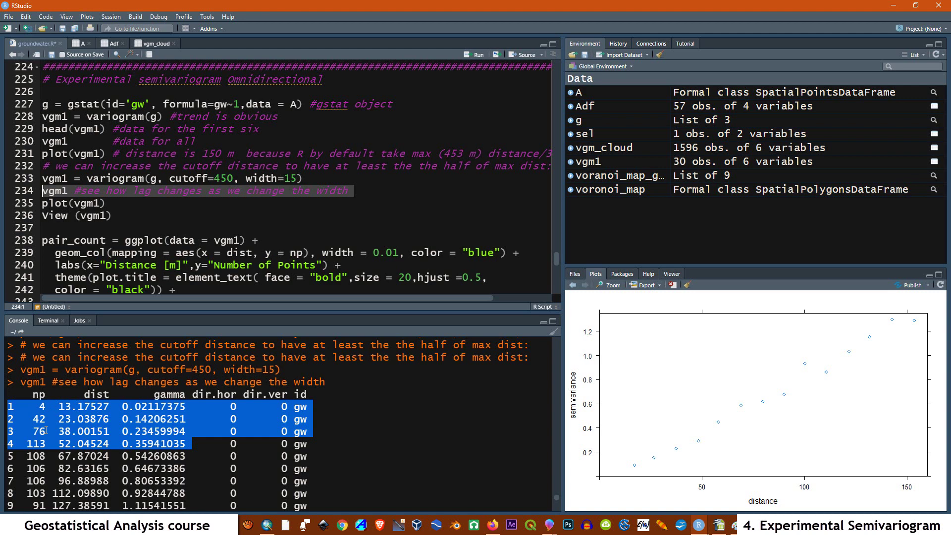
- View the lag chart Semivariogram_1.jpg in Paint 3D, and switch to cloud_points_analysis.ods in OpenOffice Calc to examine the Lag 4 averages at row 125
mouse_move(549, 526)
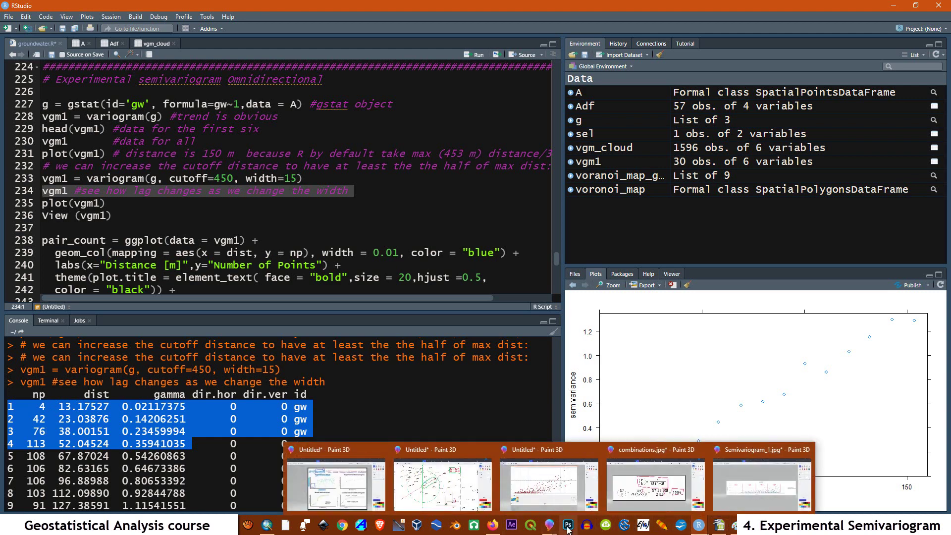
left_click(740, 468)
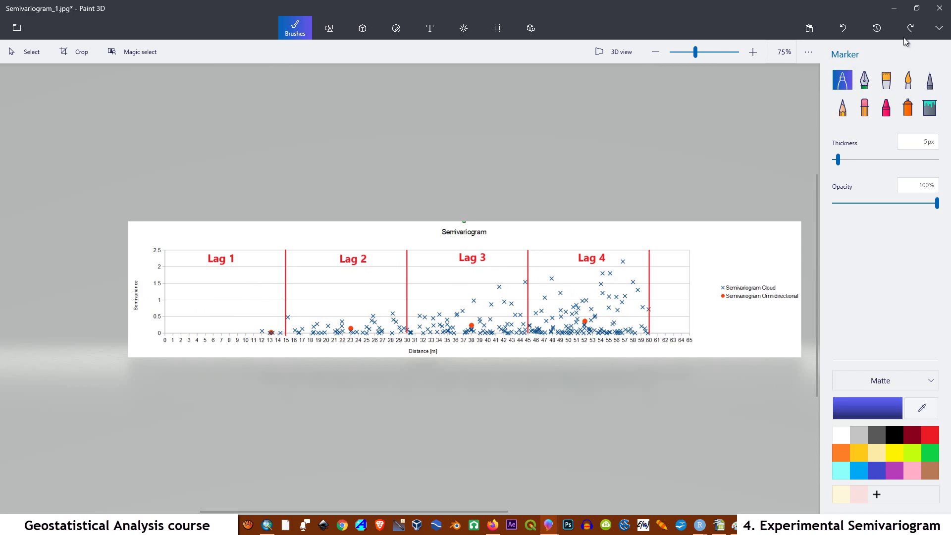
left_click(719, 525)
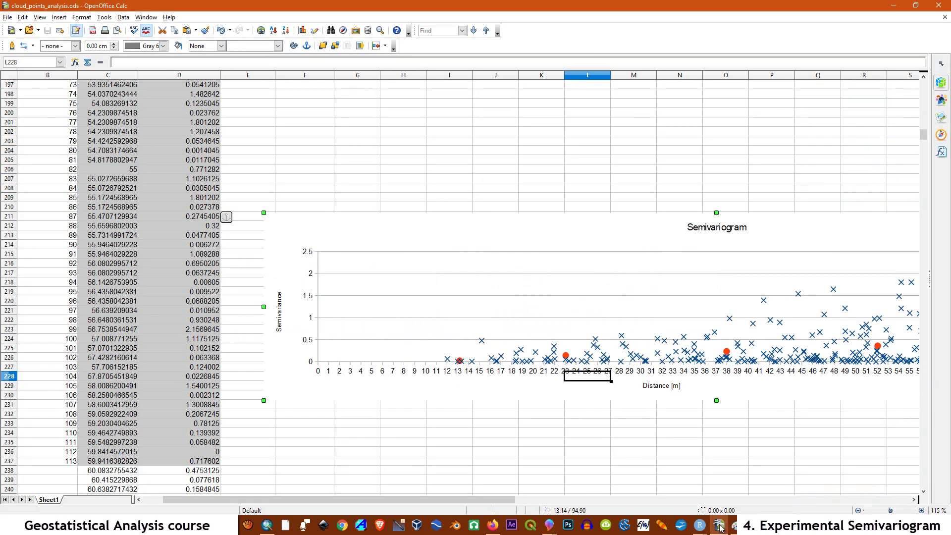
scroll(221, 302, "up", 9)
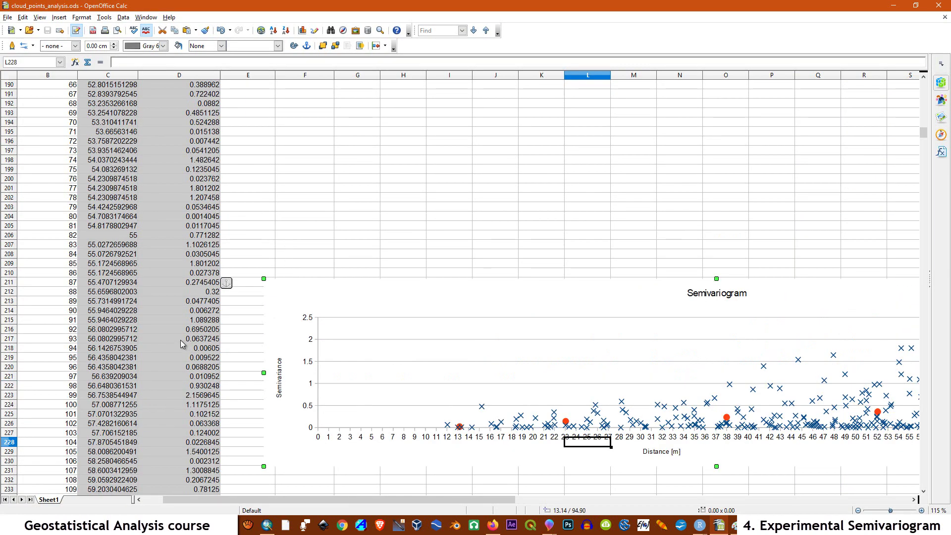
scroll(221, 302, "up", 7)
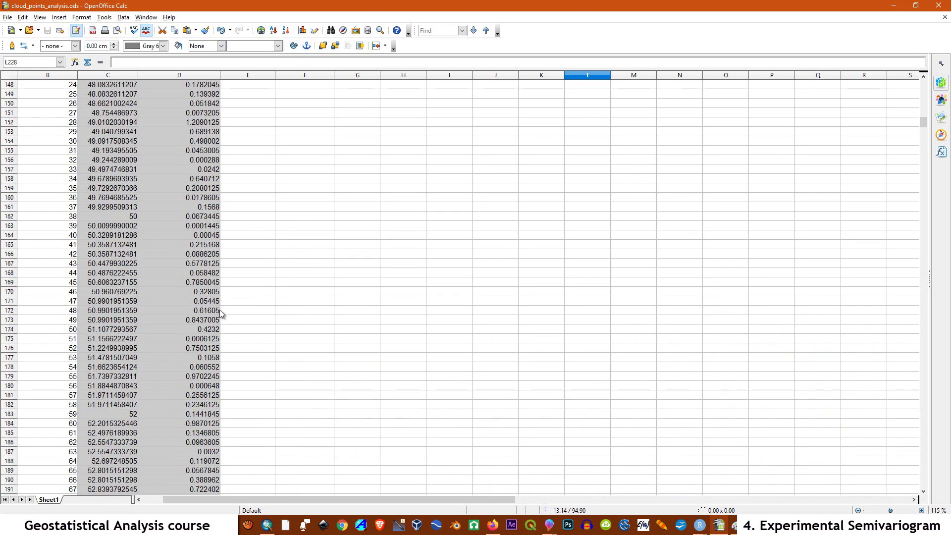
scroll(228, 339, "up", 7)
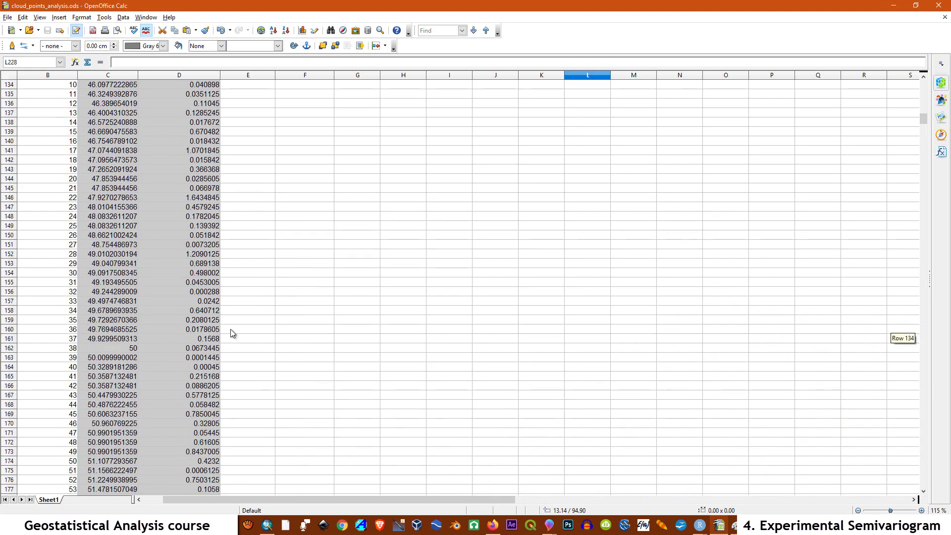
scroll(228, 335, "up", 9)
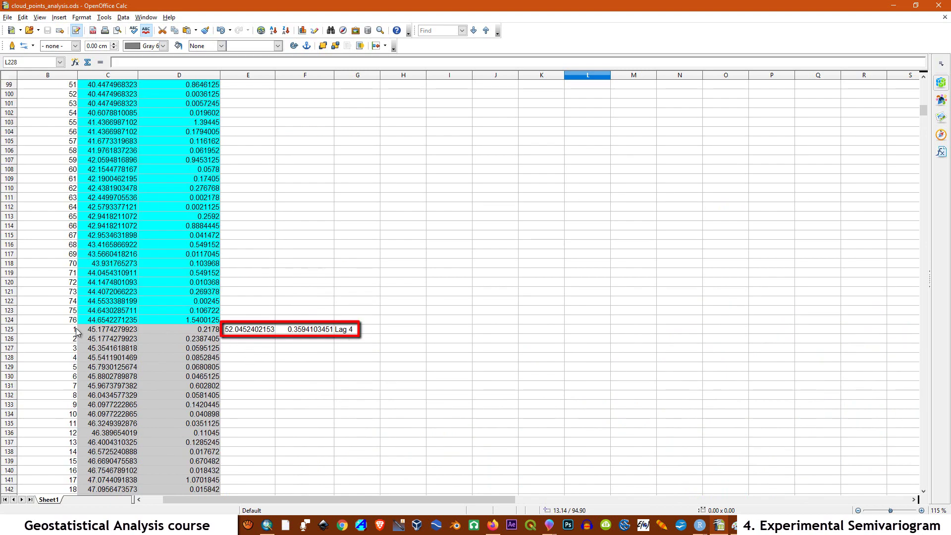
- Review the distance and semivariance pairs of the earlier lags in cloud_points_analysis.ods, back to the start of the sheet
scroll(158, 318, "up", 2)
scroll(158, 318, "up", 20)
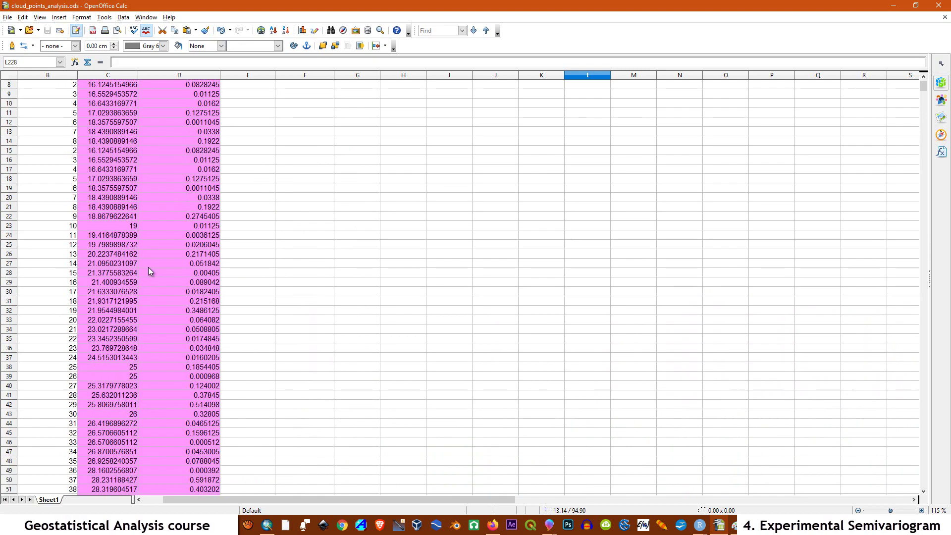
scroll(148, 277, "up", 9)
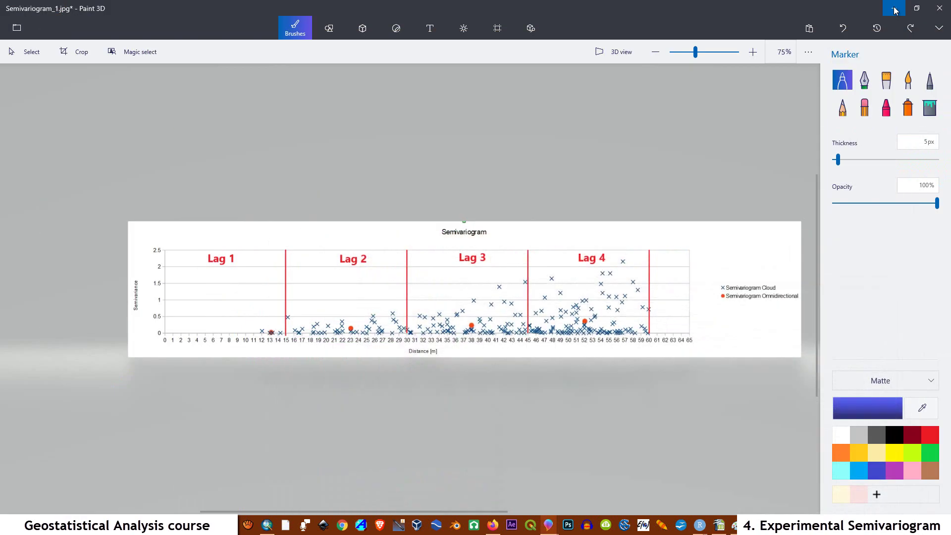
- Switch to RStudio and run line 235 to plot the recomputed vgm1 semivariogram
mouse_move(700, 524)
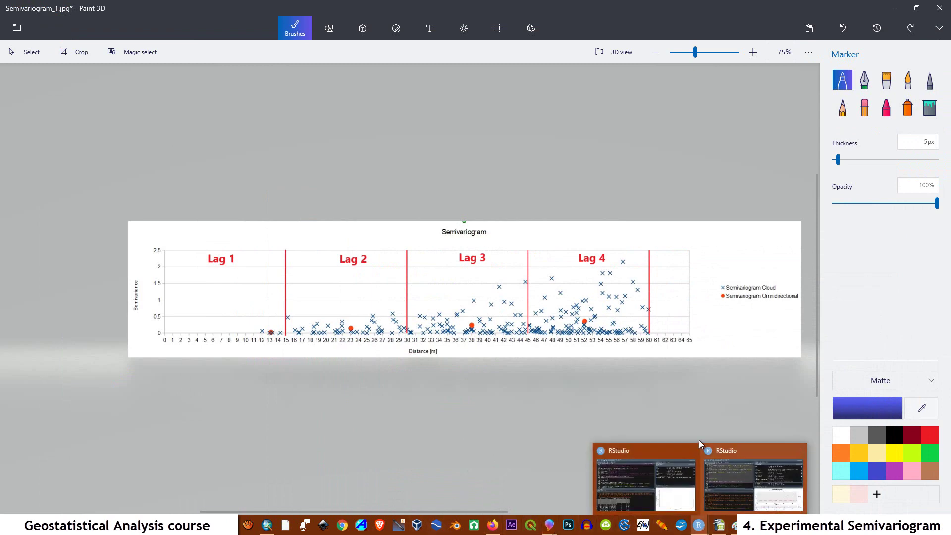
left_click(664, 455)
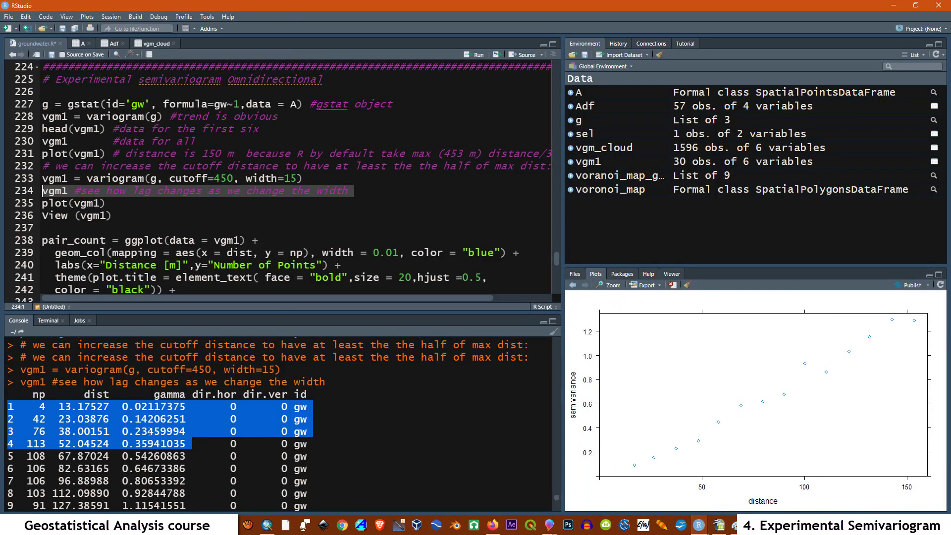
left_click(101, 203)
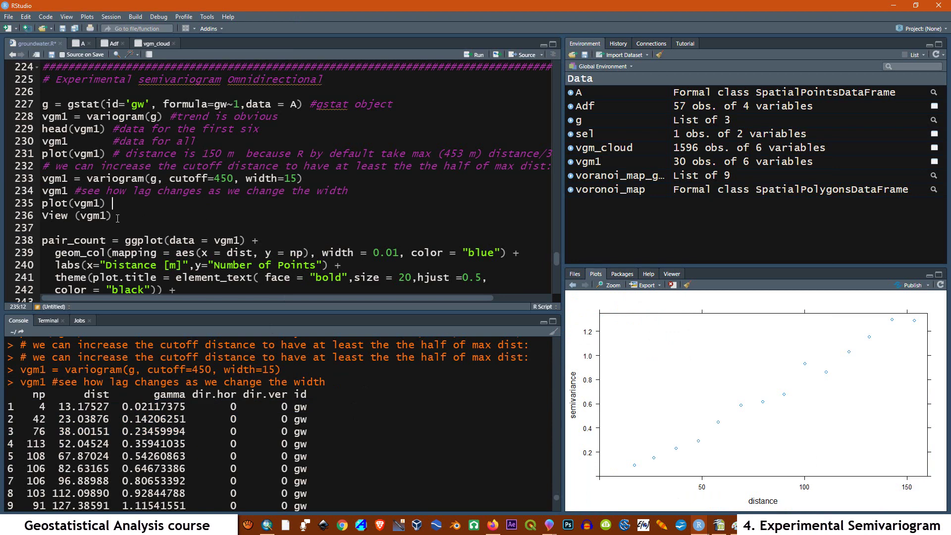
left_click_drag(106, 203, 42, 203)
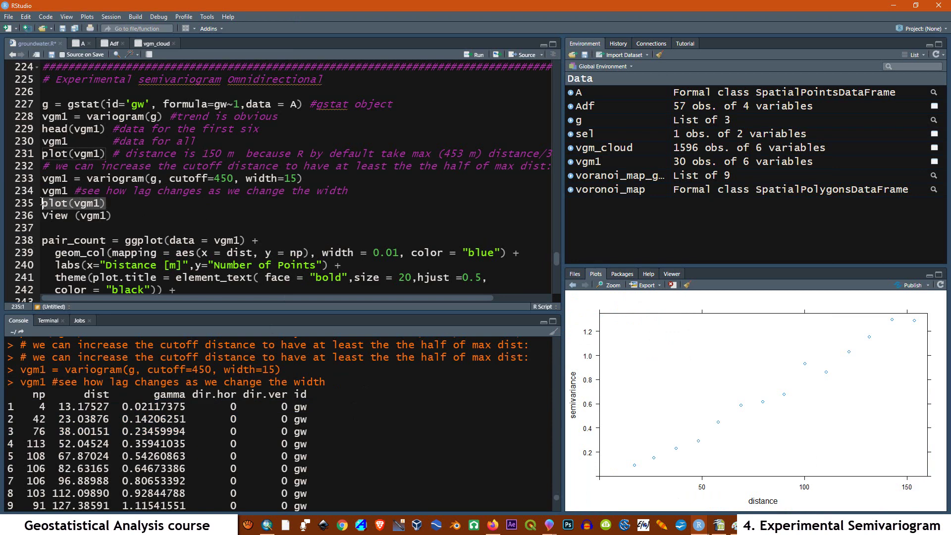
left_click(471, 56)
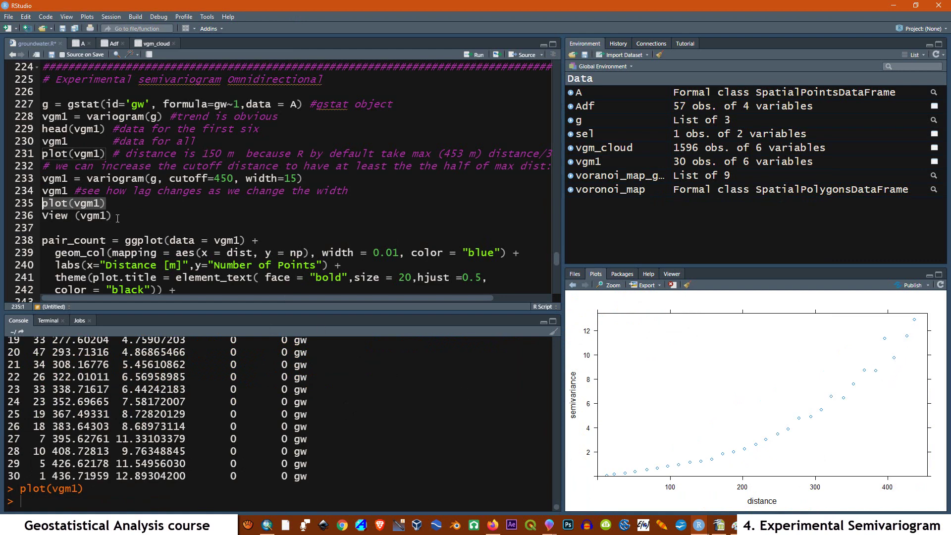
- Run line 236 to open vgm1 in the data viewer and examine its rows from first to last
left_click_drag(113, 216, 42, 218)
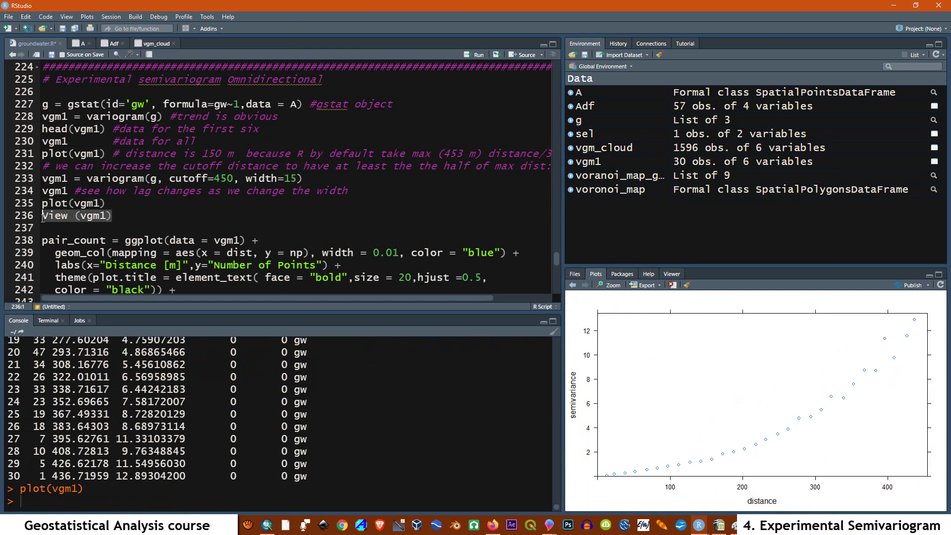
left_click(474, 55)
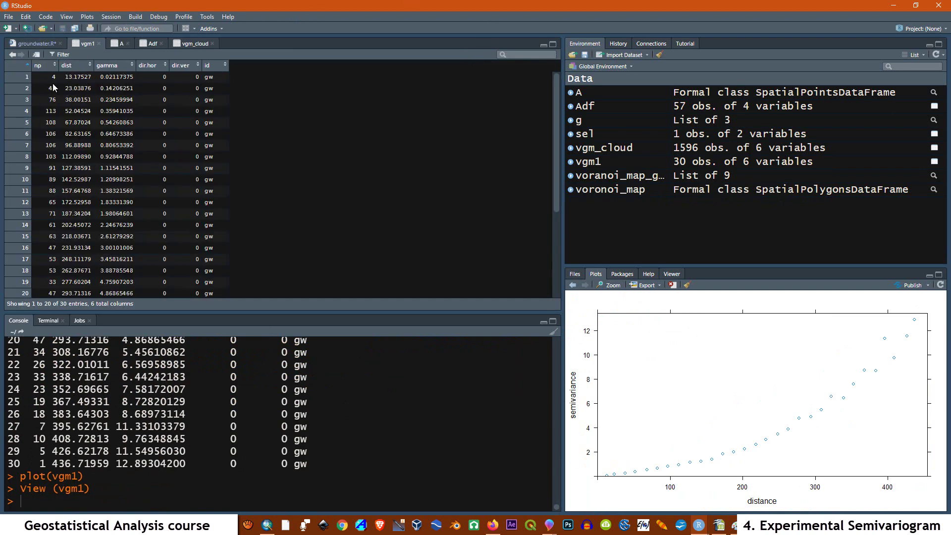
scroll(49, 252, "down", 3)
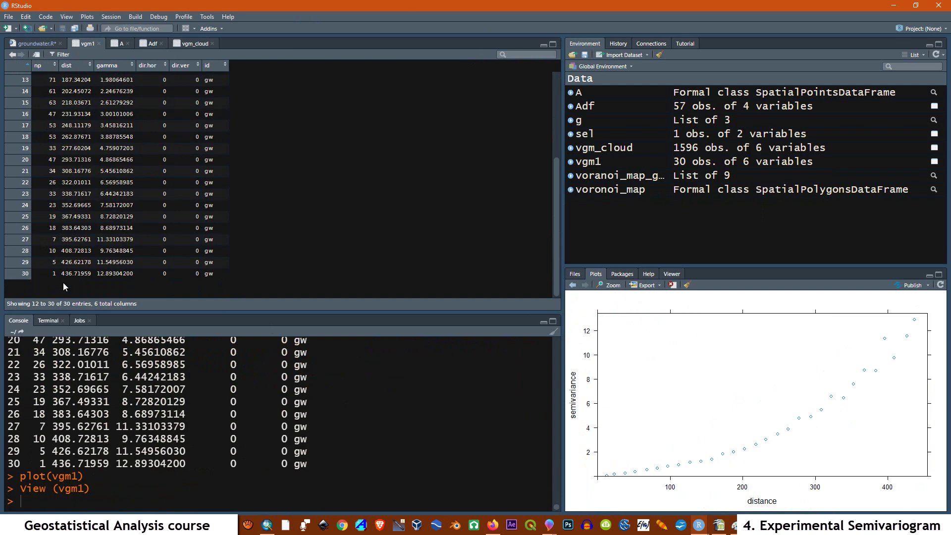
scroll(64, 285, "up", 3)
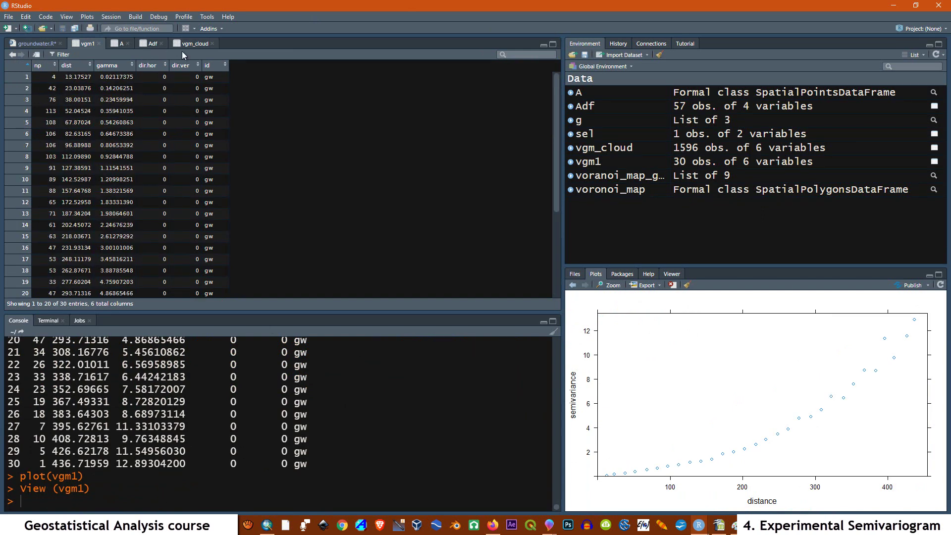
- Return to the groundwater script and run lines 238–249 to build pair_count and plot the number of points against distance
left_click(32, 43)
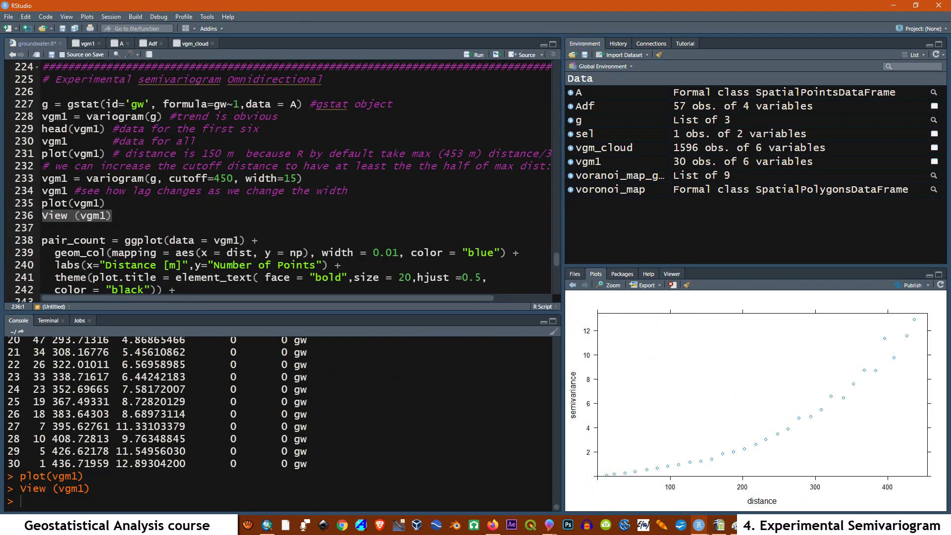
scroll(117, 187, "down", 3)
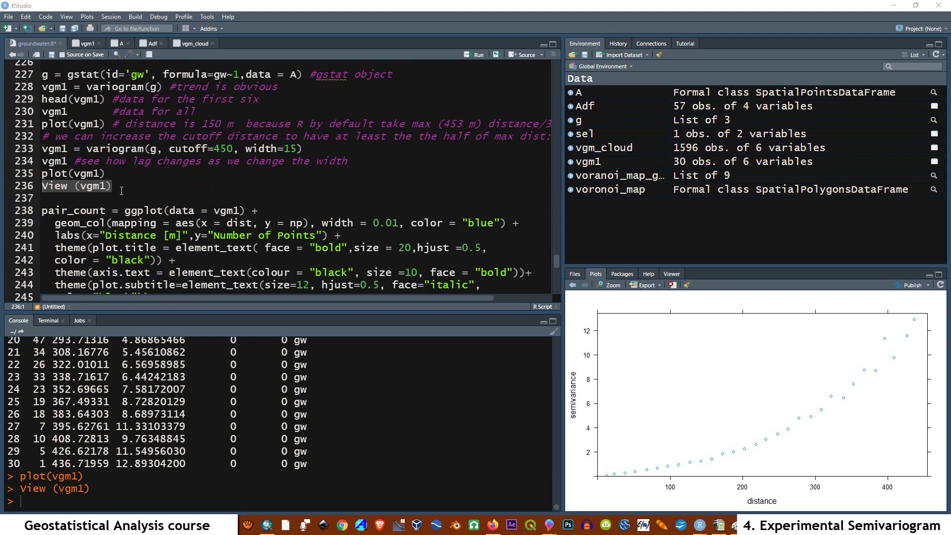
scroll(129, 188, "down", 1)
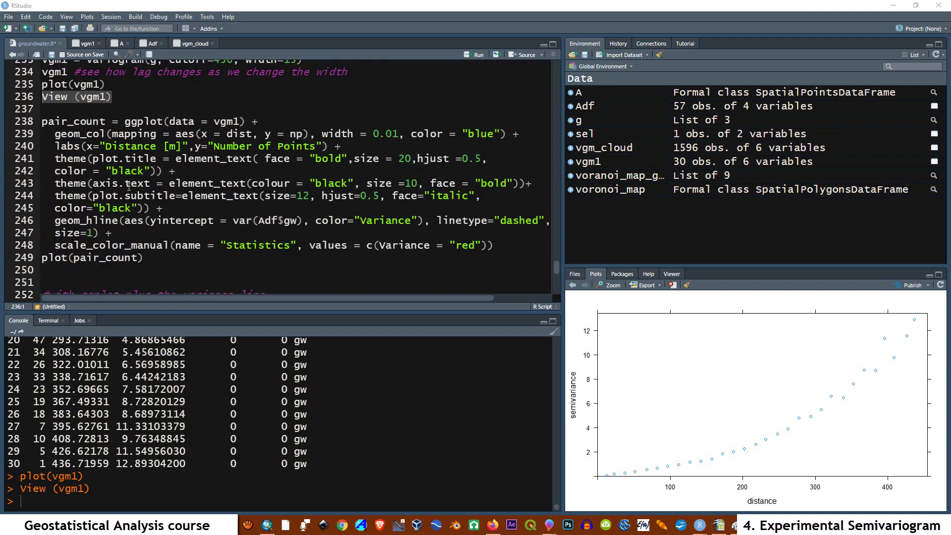
left_click_drag(492, 246, 40, 121)
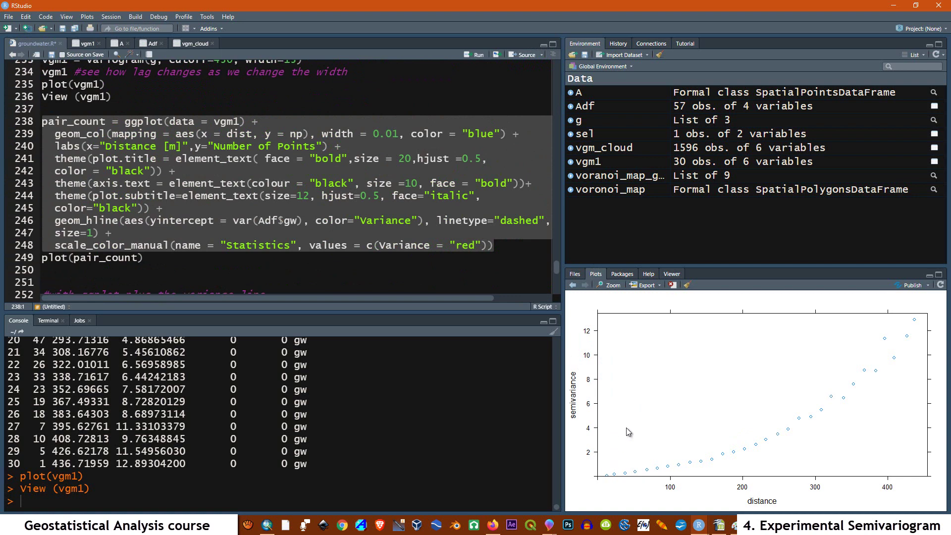
left_click(466, 55)
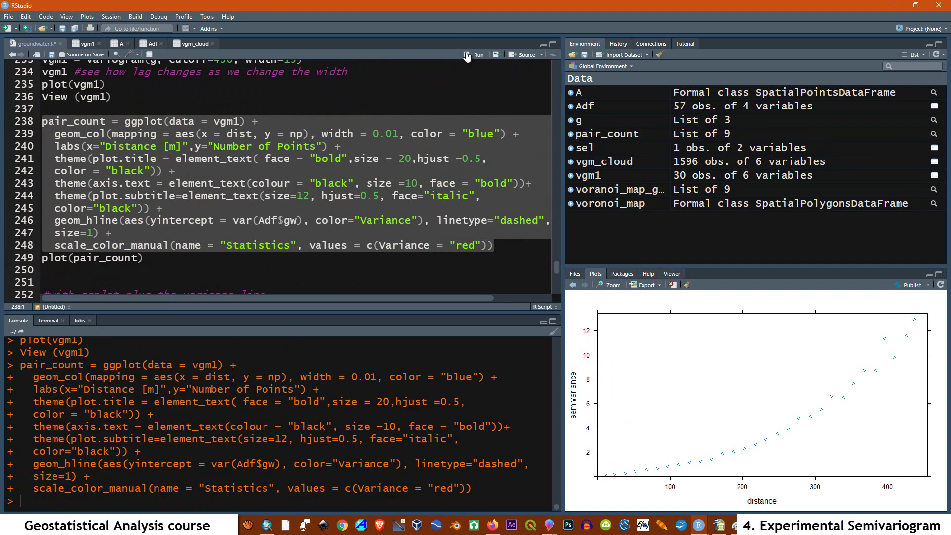
left_click_drag(143, 259, 37, 259)
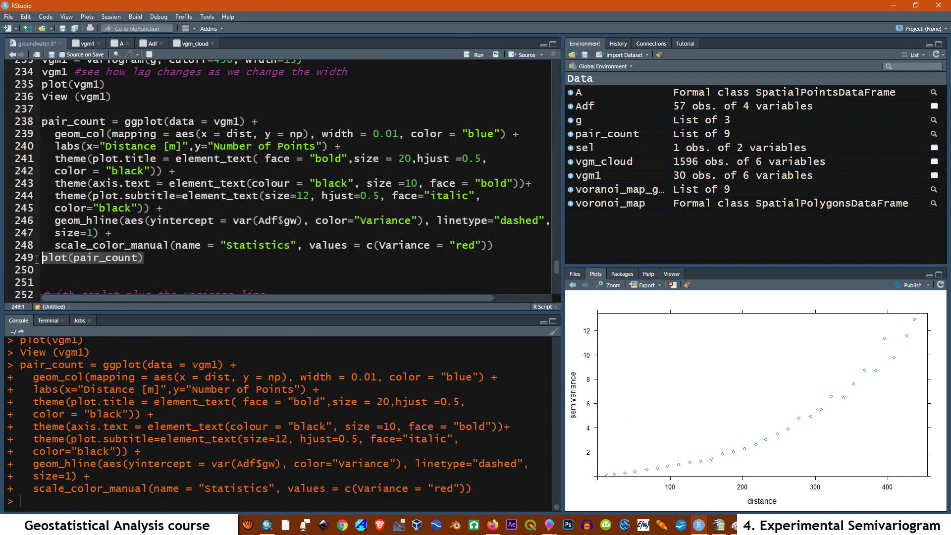
left_click(467, 55)
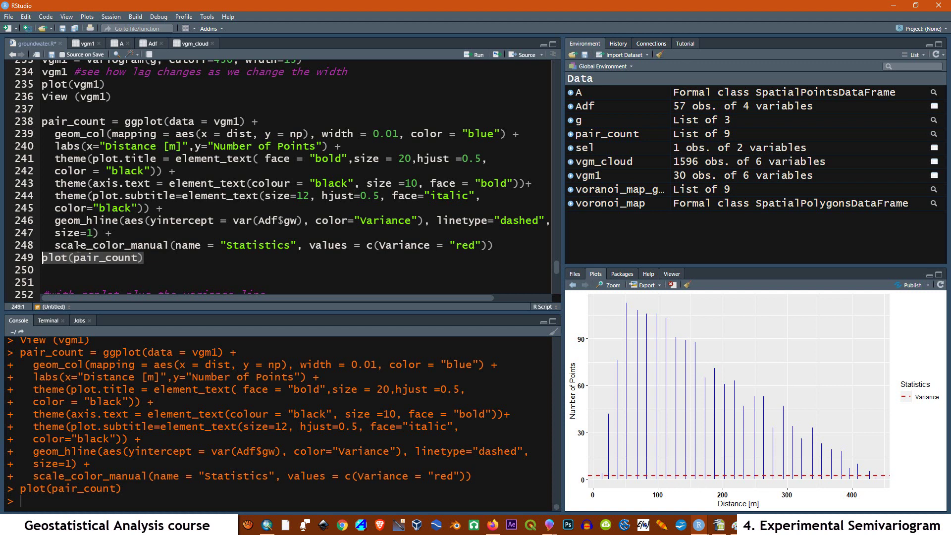
- Run lines 252–264 to build Semivario1, the ggplot omnidirectional semivariogram with a dashed red variance line
scroll(79, 249, "down", 4)
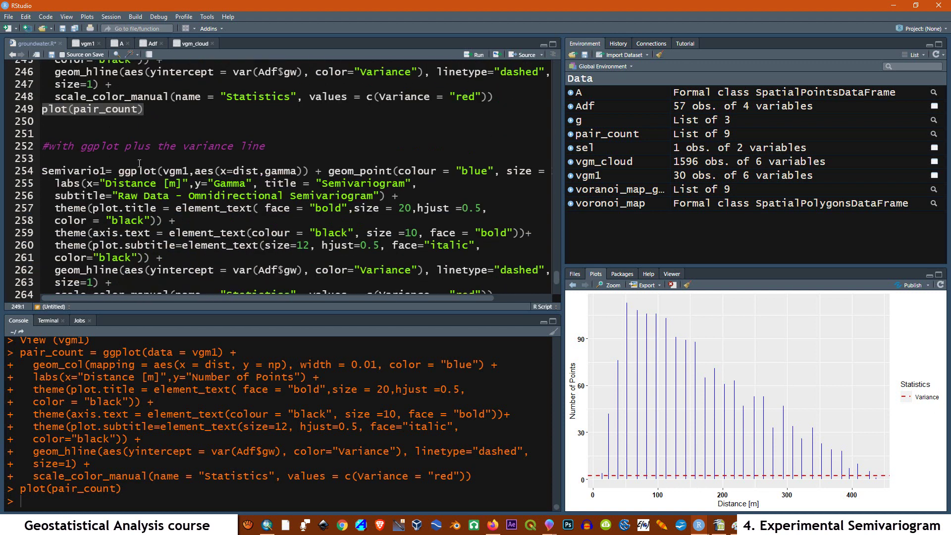
scroll(231, 176, "down", 1)
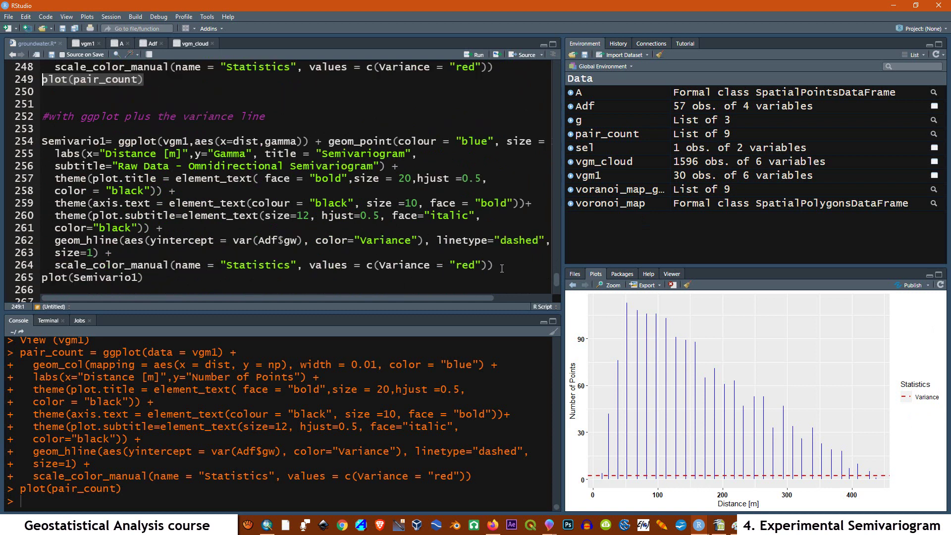
left_click_drag(502, 268, 32, 144)
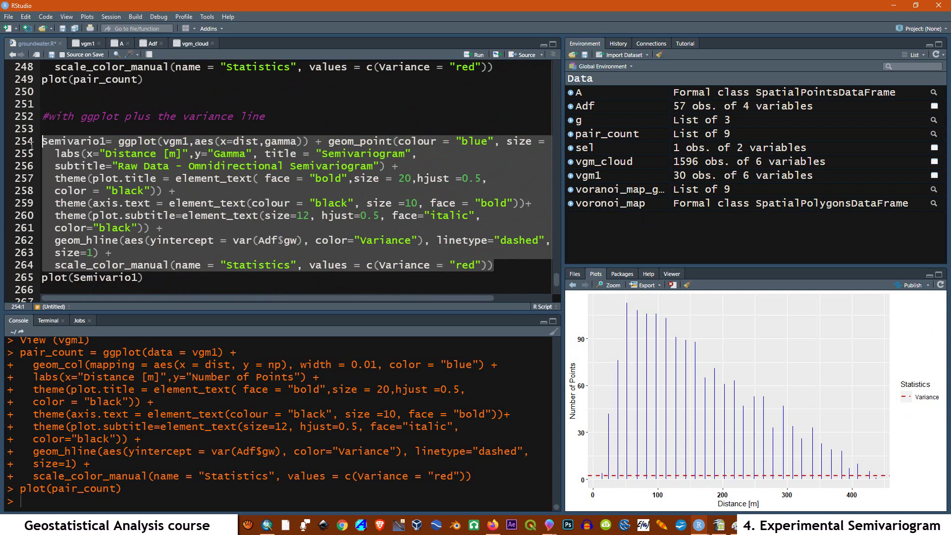
left_click_drag(31, 144, 34, 114)
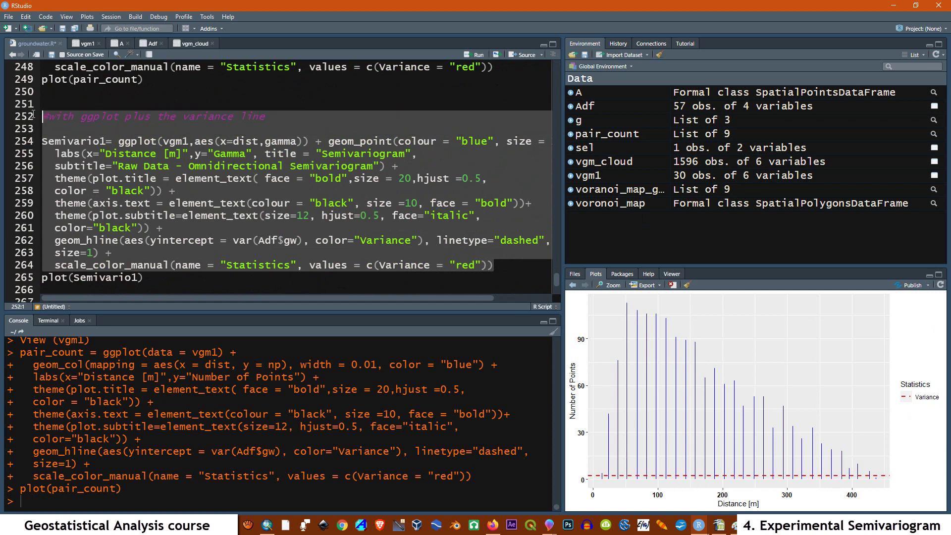
left_click(471, 56)
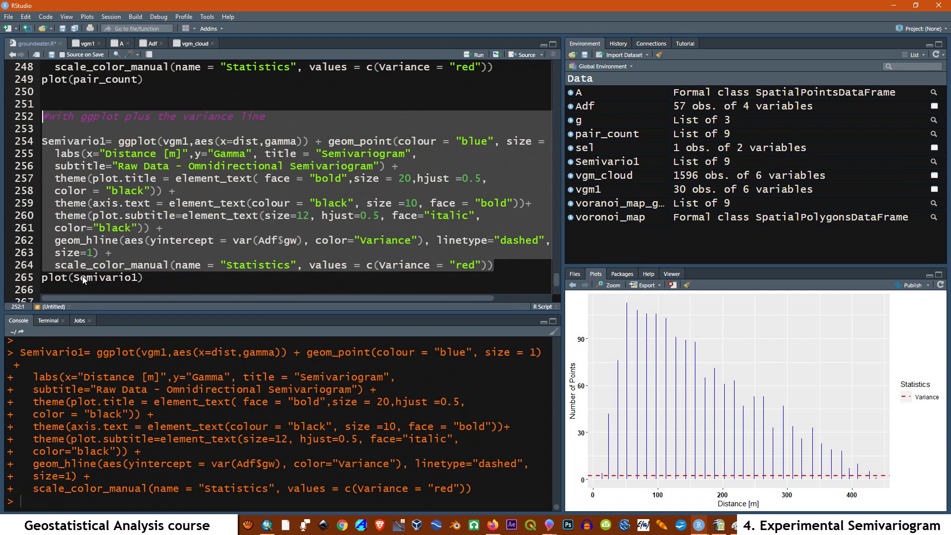
- Run line 265 to plot Semivario1, examine the enlarged plot against the variance line, and close the enlarged view
left_click_drag(153, 281, 36, 283)
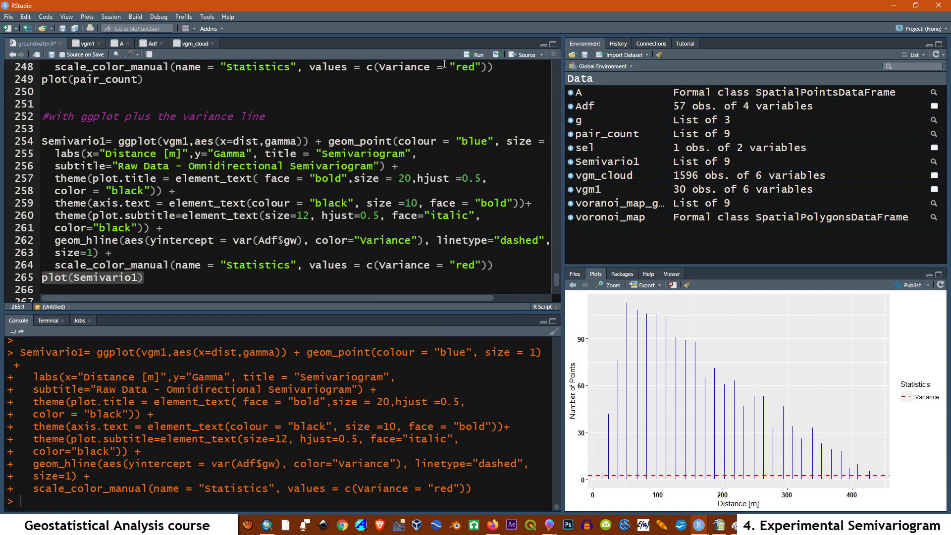
left_click(475, 55)
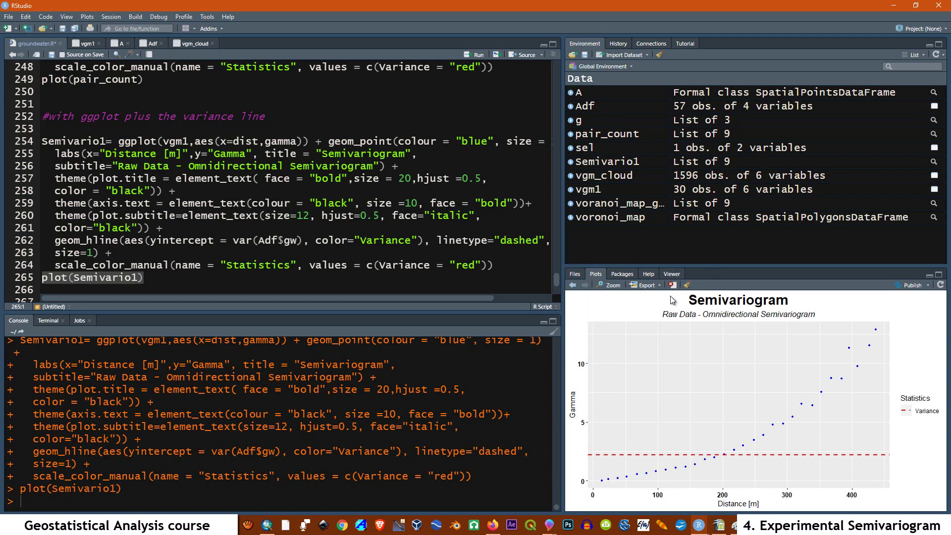
left_click(600, 286)
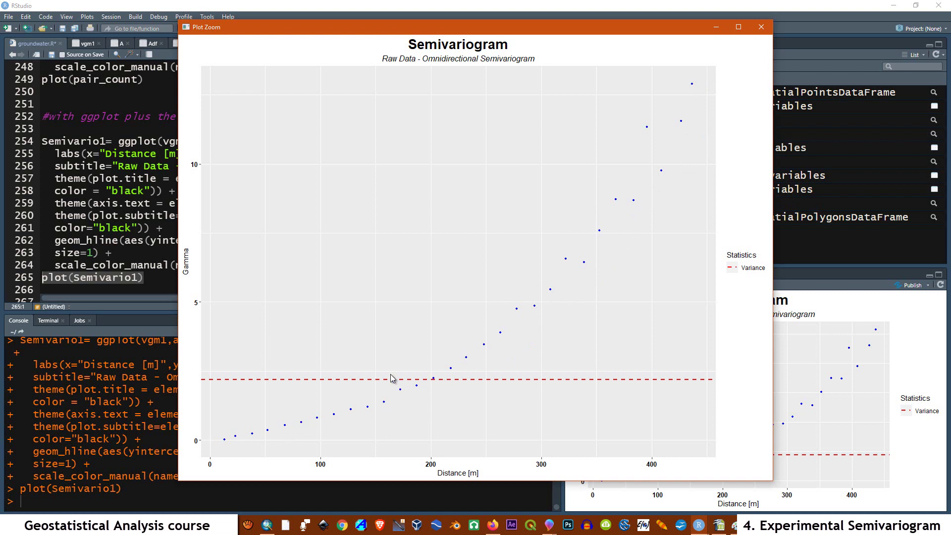
left_click(761, 27)
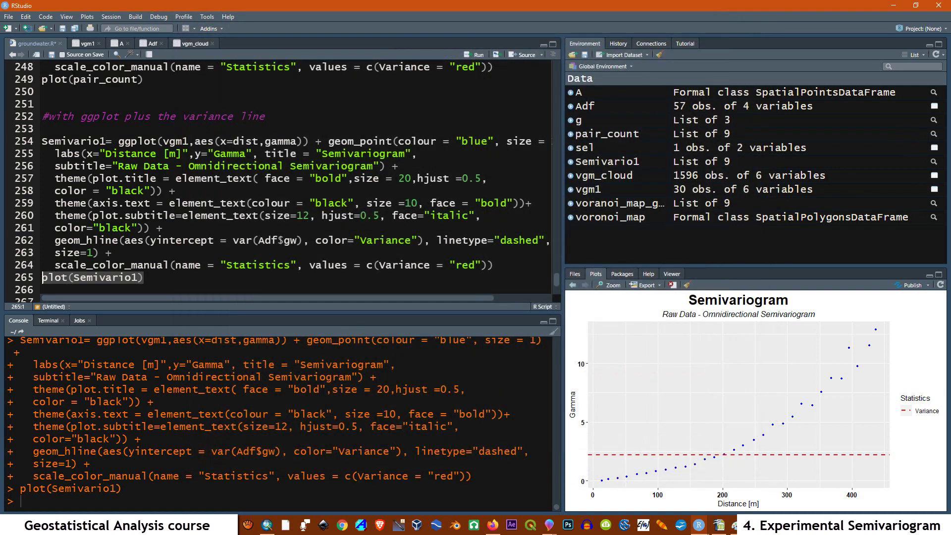
- Run line 270 to load the gridExtra library, leaving the install.packages line unexecuted
scroll(193, 235, "down", 3)
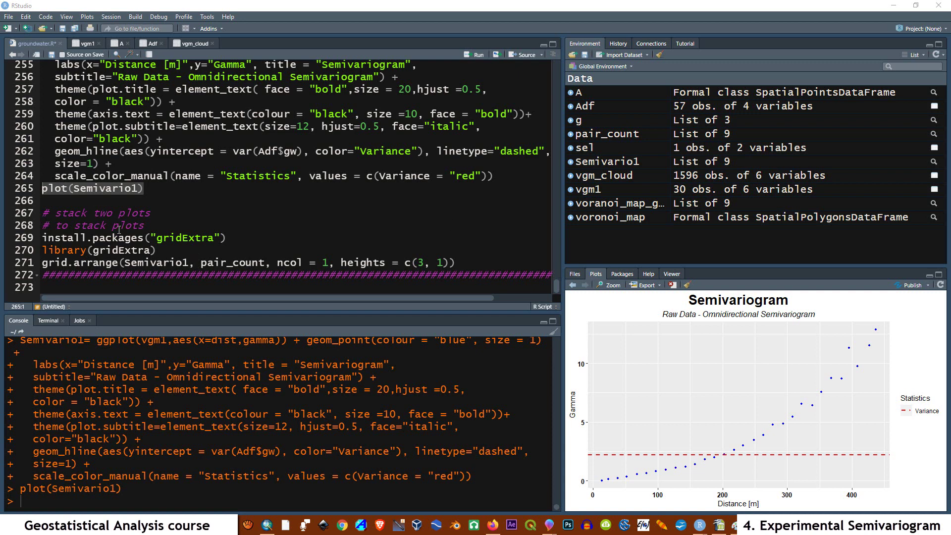
left_click(239, 238)
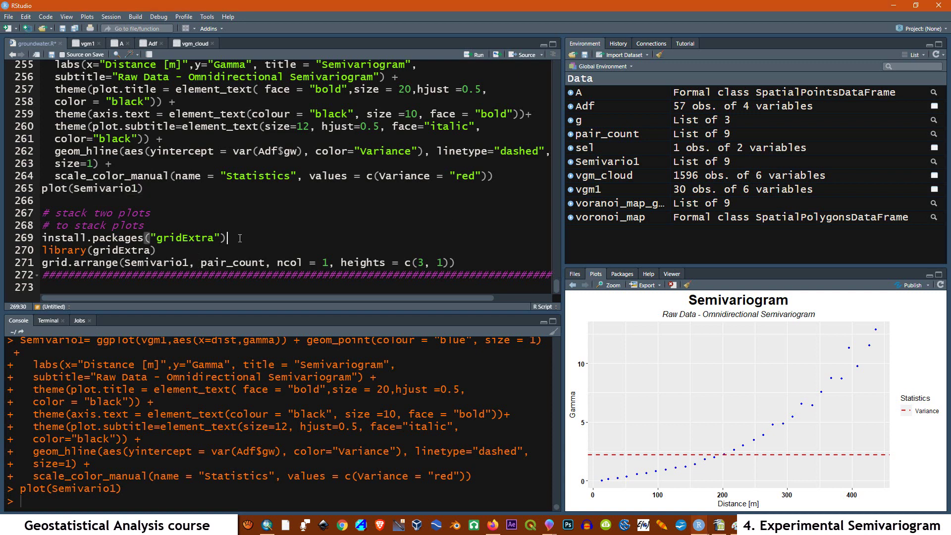
left_click_drag(234, 239, 29, 241)
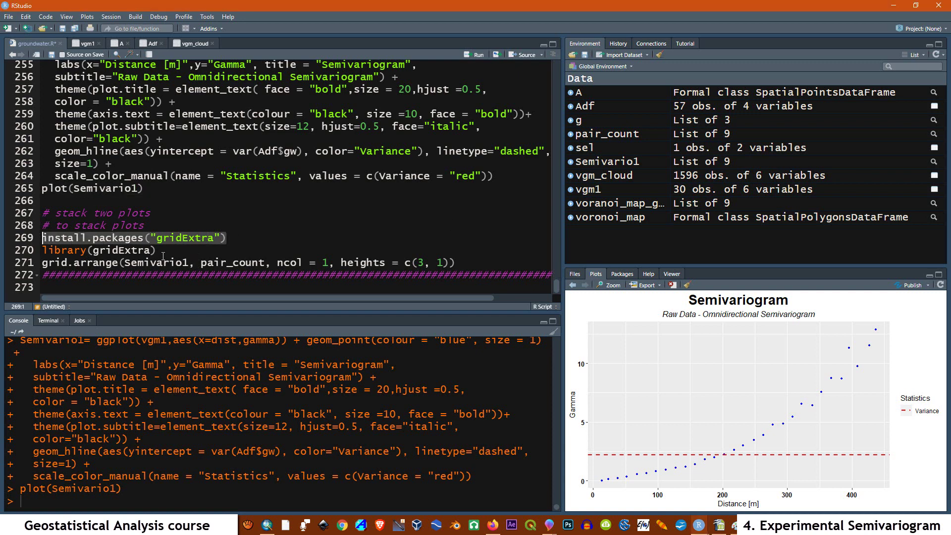
left_click_drag(163, 256, 35, 245)
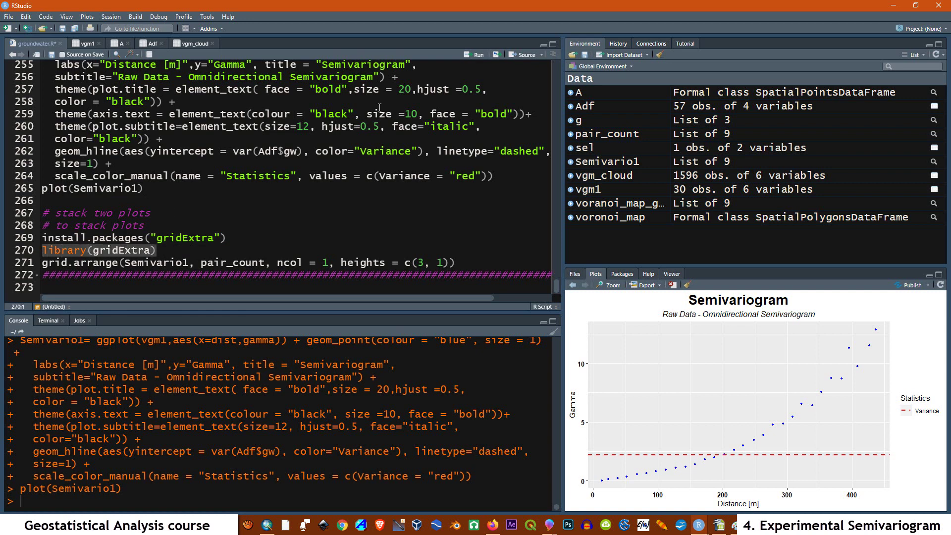
left_click(468, 55)
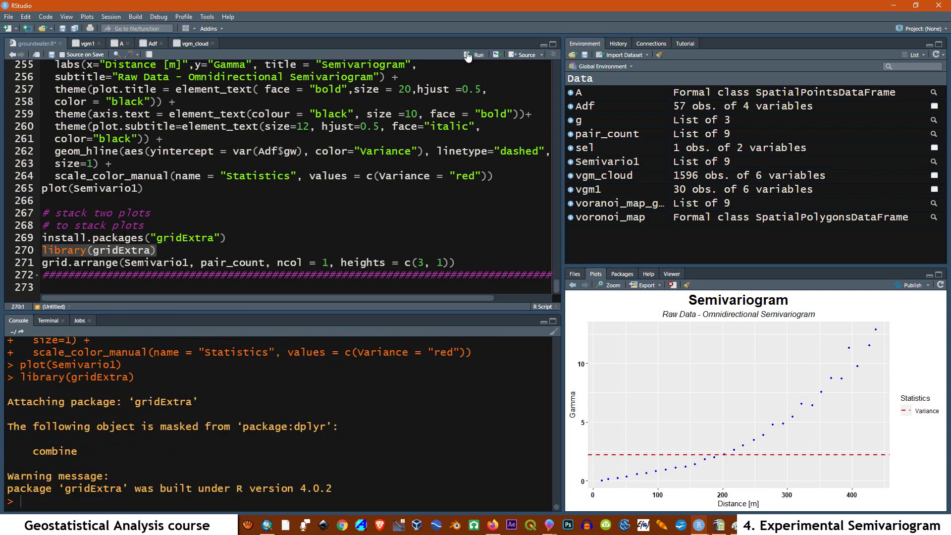
- Run line 271 to stack Semivario1 above pair_count with ncol = 1 and heights = c(3, 1), and examine the combined plot enlarged
left_click_drag(456, 263, 35, 264)
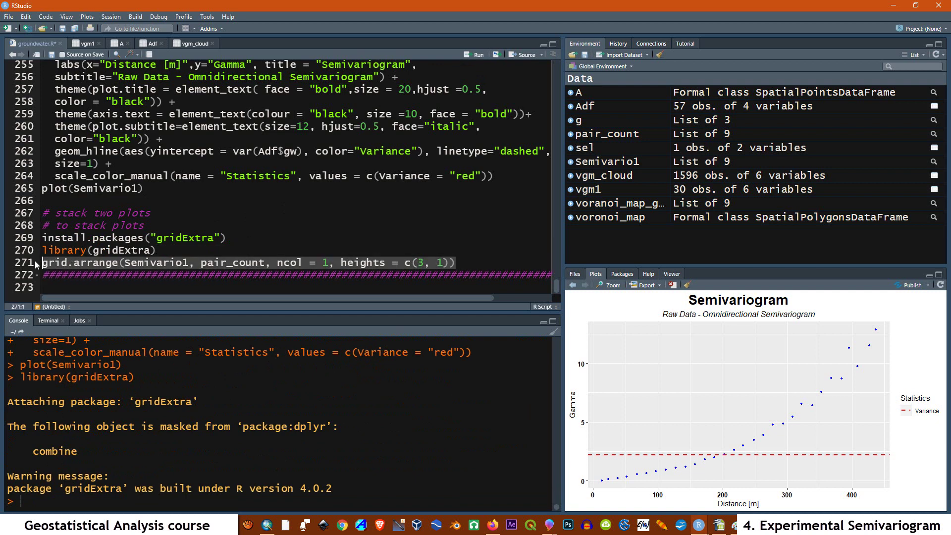
left_click(470, 58)
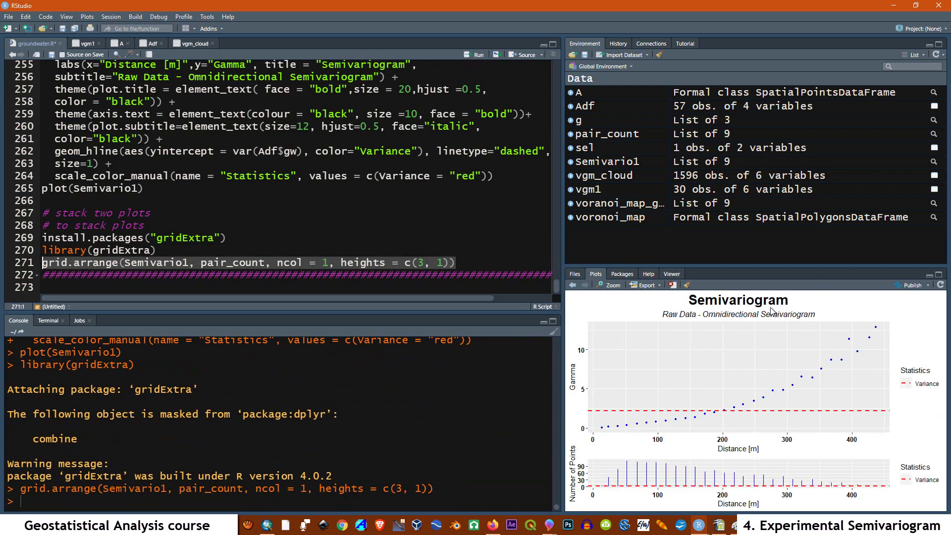
left_click(602, 285)
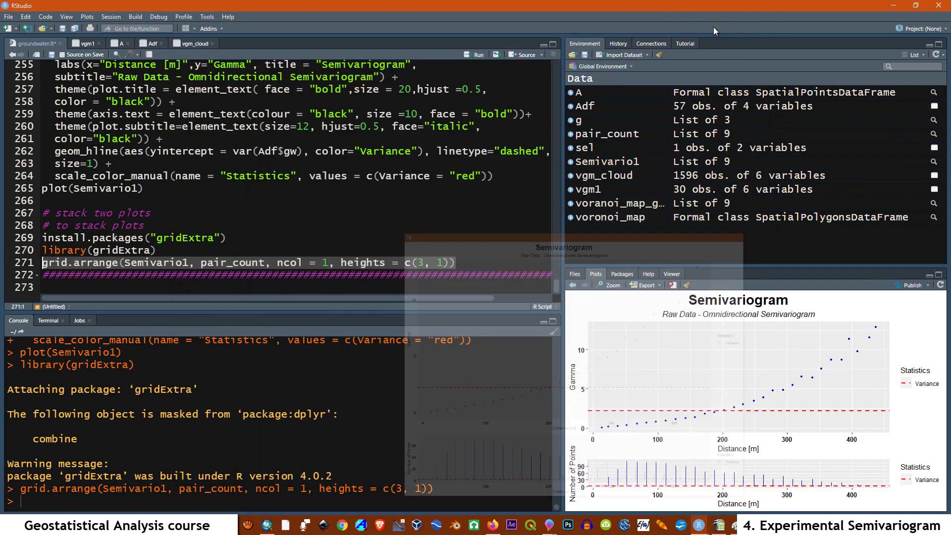
- Dismiss the enlarged plot and locate the variance command apply(Adf,2,var) on line 30 of the groundwater script
left_click(716, 27)
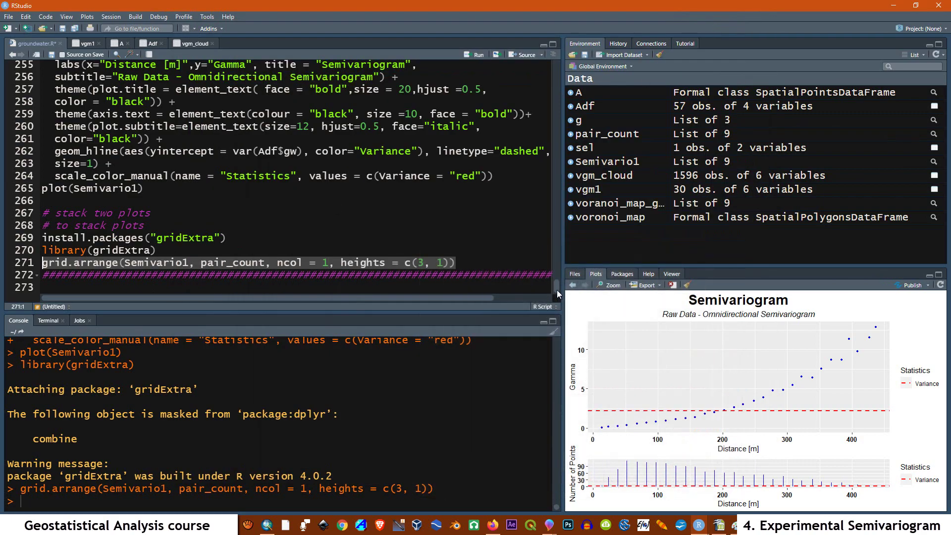
left_click_drag(556, 284, 550, 56)
scroll(183, 219, "down", 5)
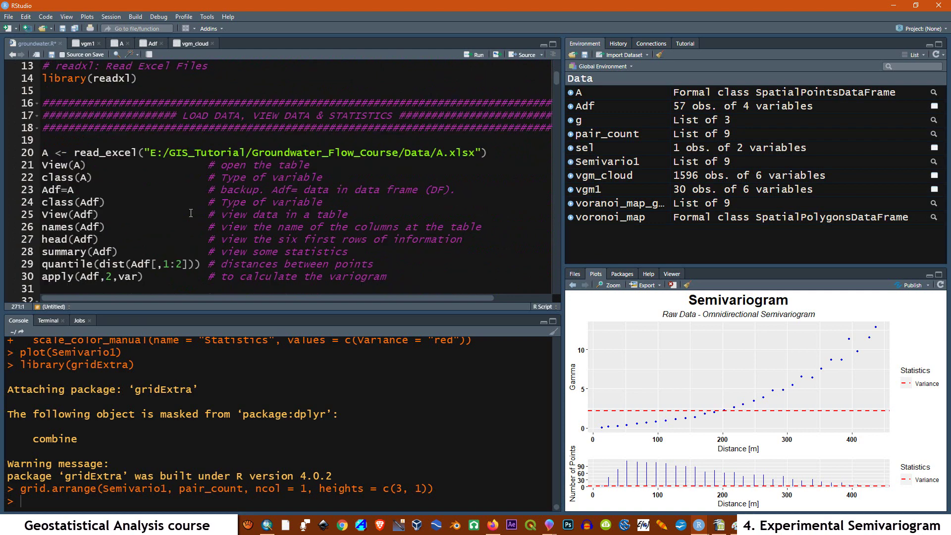
left_click_drag(148, 247, 36, 246)
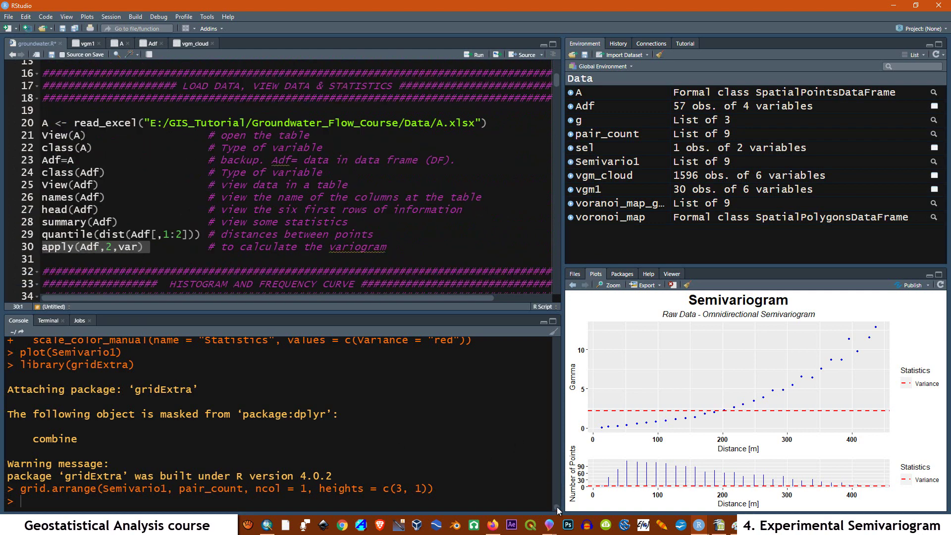
- Find the earlier apply(Adf,2,var) output in the console history and highlight the variance value of gw
left_click_drag(557, 508, 555, 336)
scroll(254, 429, "down", 5)
scroll(254, 429, "down", 10)
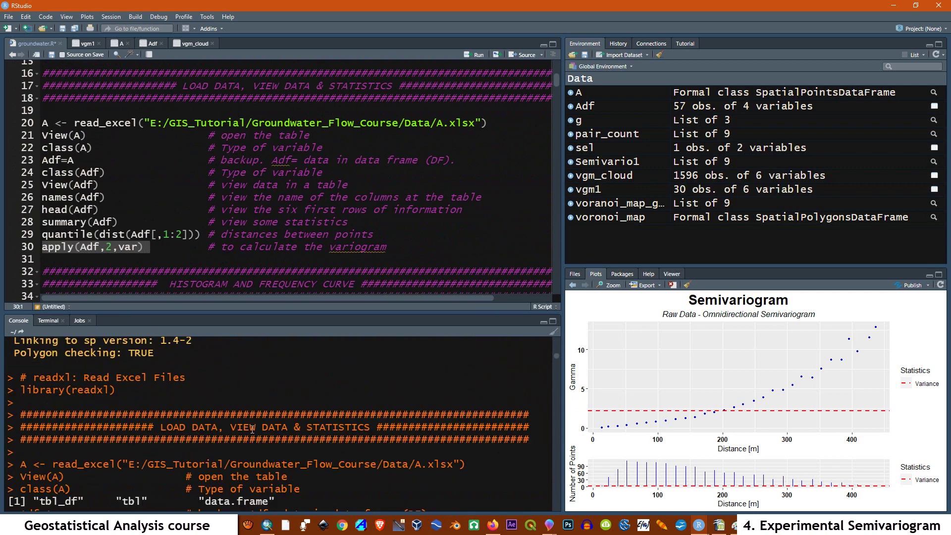
scroll(250, 431, "down", 6)
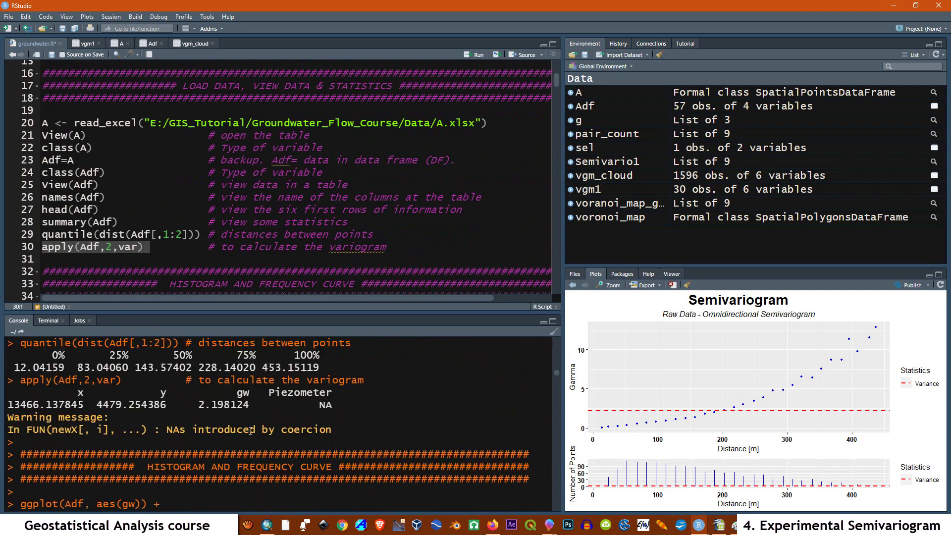
scroll(250, 435, "up", 2)
left_click_drag(21, 385, 137, 379)
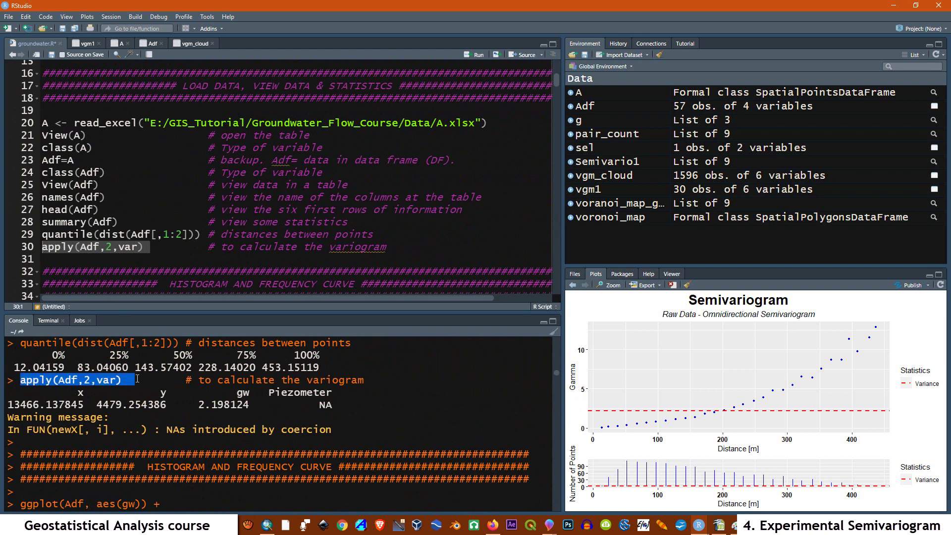
left_click_drag(255, 404, 196, 404)
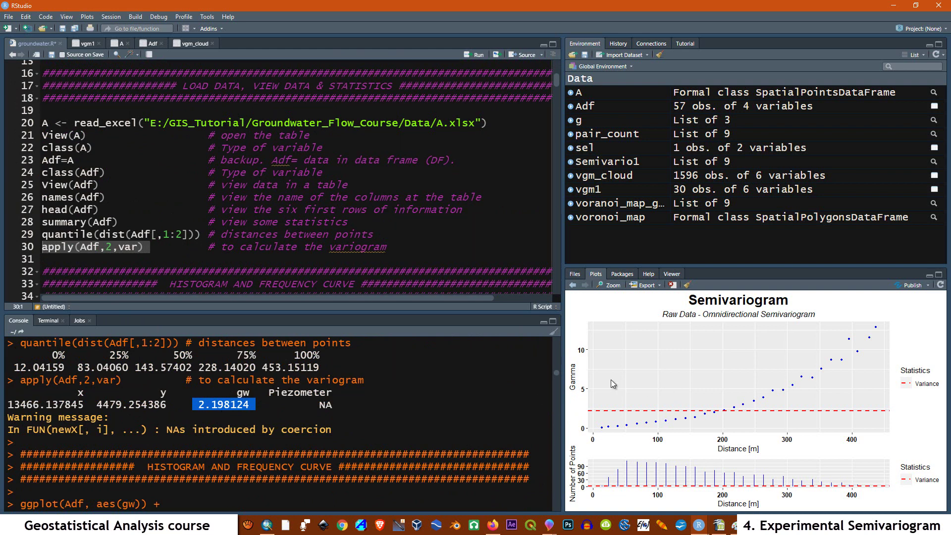
- Bring the enlarged stacked plot back up, compare its dashed variance line with the gw variance, and close the enlarged view
left_click(599, 287)
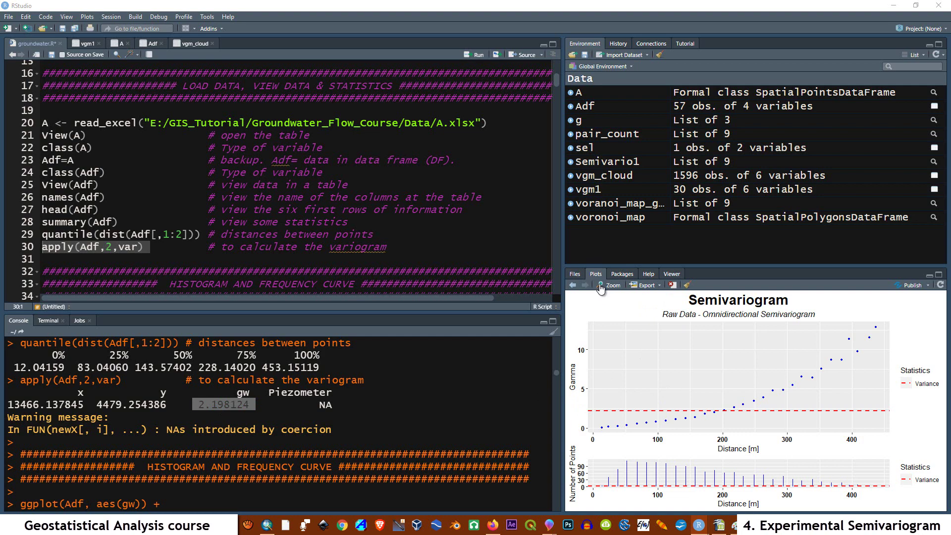
mouse_move(697, 528)
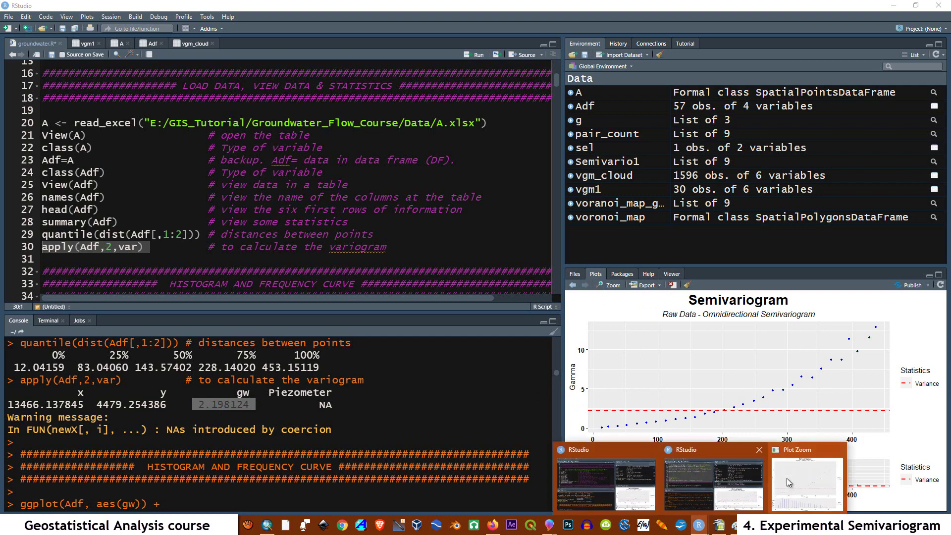
left_click(800, 445)
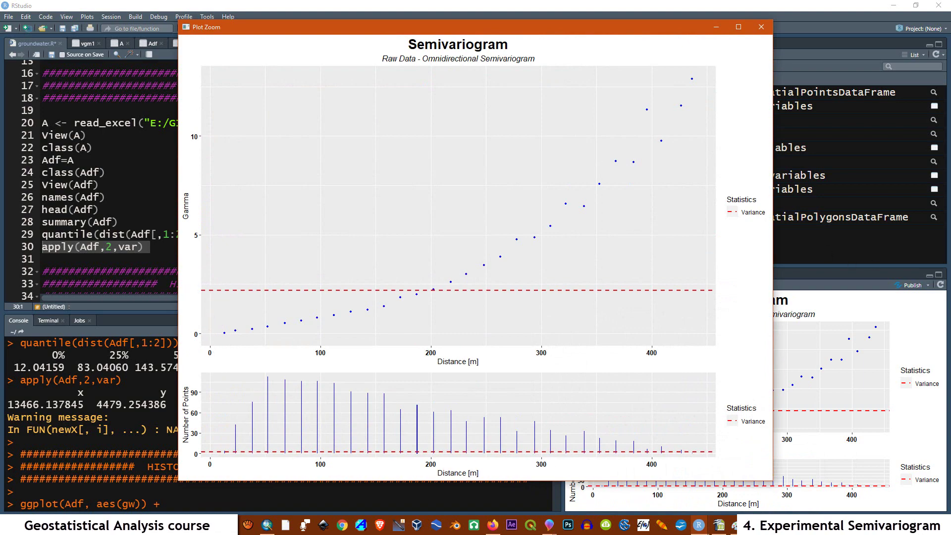
left_click(761, 27)
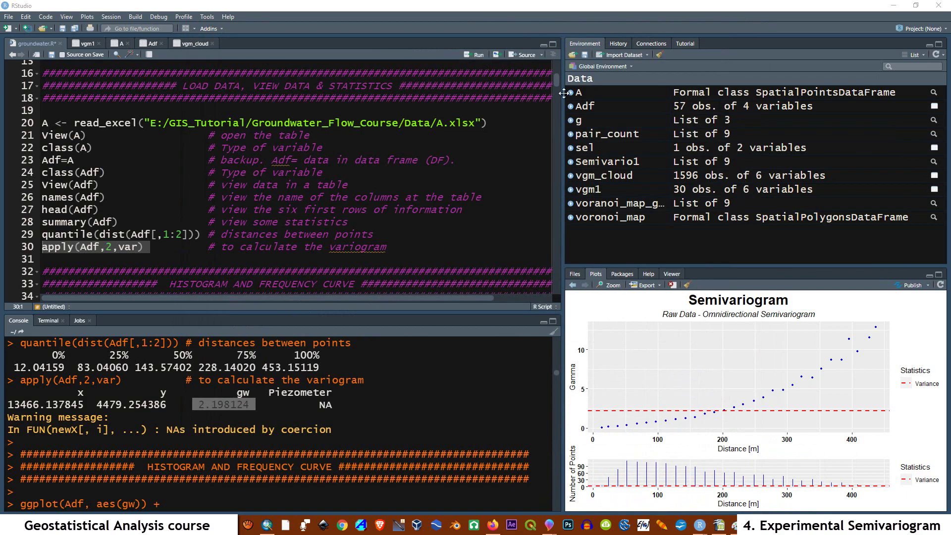
- Return to the end of the script and of the console output, and save the groundwater.R script
left_click_drag(556, 77, 542, 286)
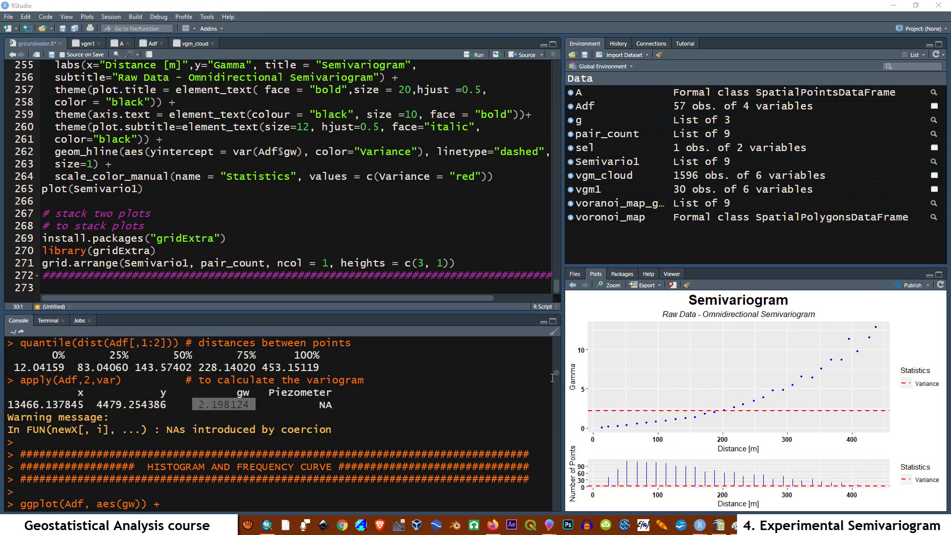
left_click_drag(557, 373, 560, 506)
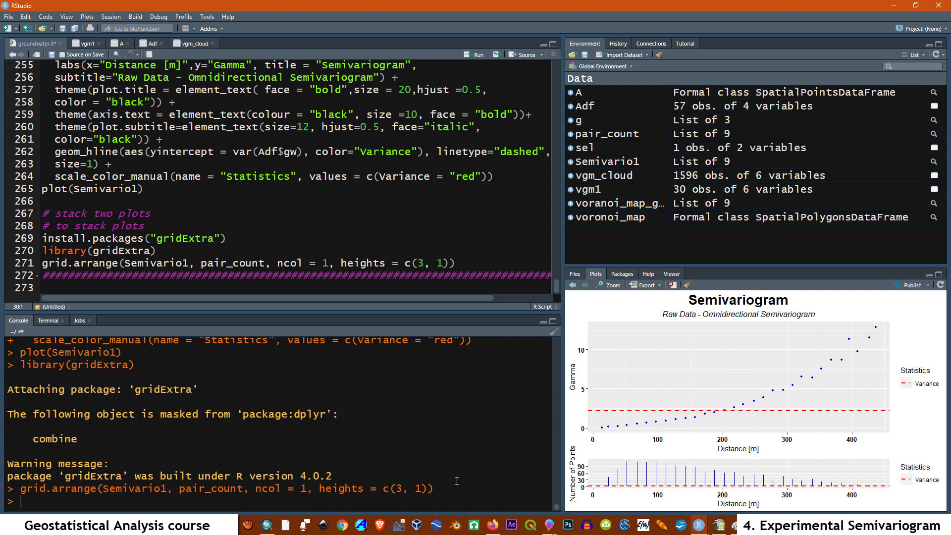
key("ctrl+s")
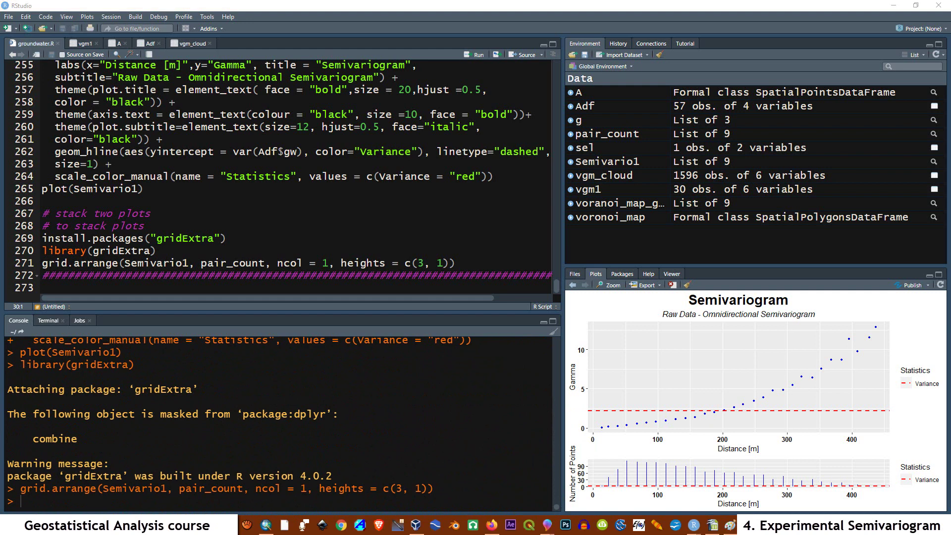
- Switch to Omni.jpg in Paint 3D and draw a straight red line from the diagram's origin due north into the Lag 3 band
mouse_move(548, 526)
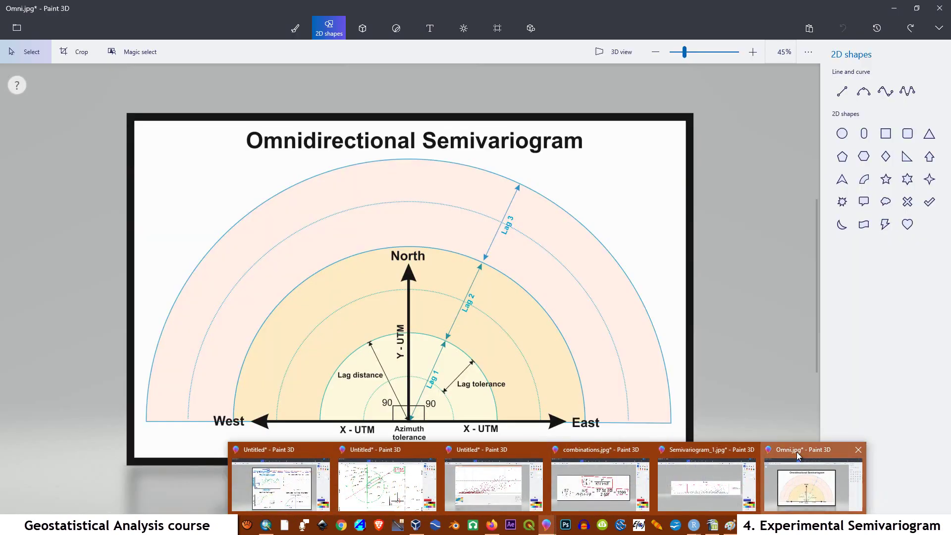
left_click(796, 452)
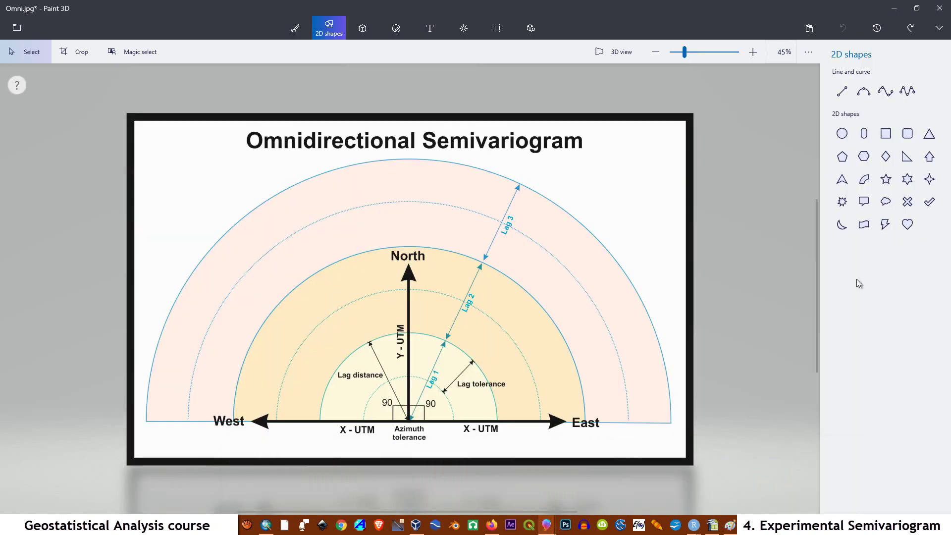
left_click(844, 92)
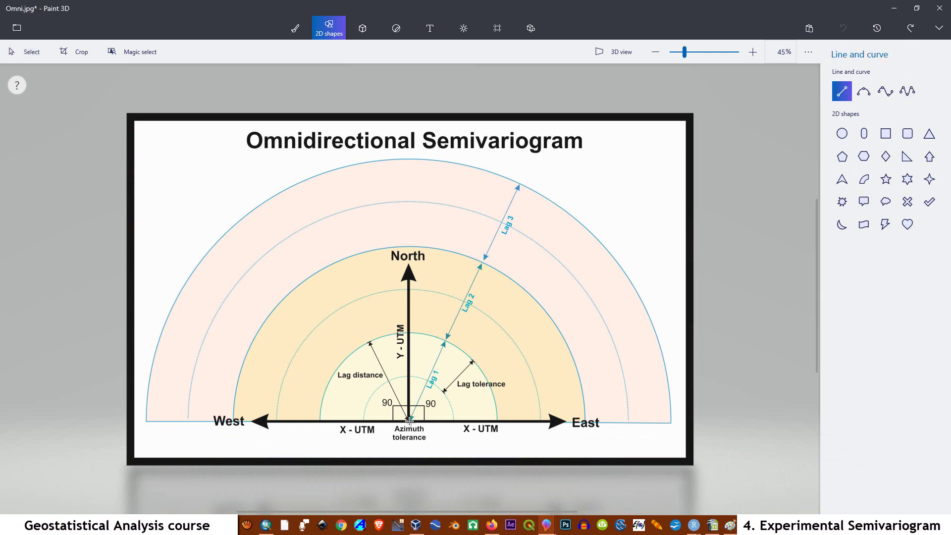
mouse_move(409, 421)
left_mouse_down()
mouse_move(416, 221)
mouse_move(409, 172)
left_mouse_up()
left_click(554, 174)
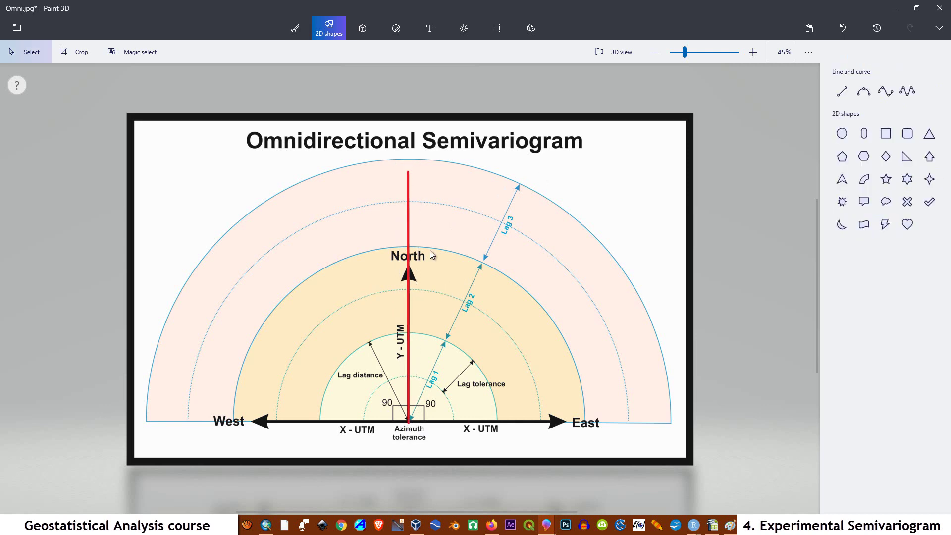